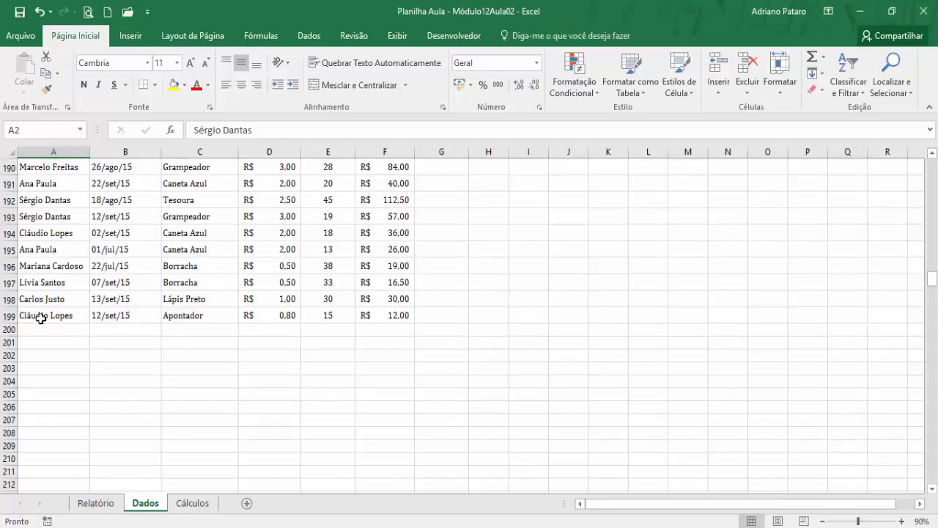
- Examine the seller references in column A and the Auxiliar numbering formulas in column B of the Cálculos sheet
left_click_drag(935, 286, 935, 166)
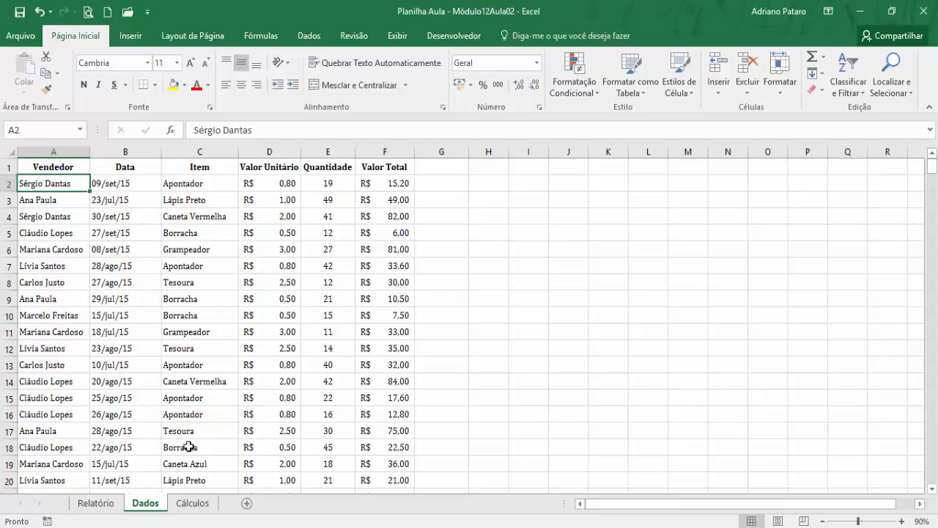
left_click(196, 505)
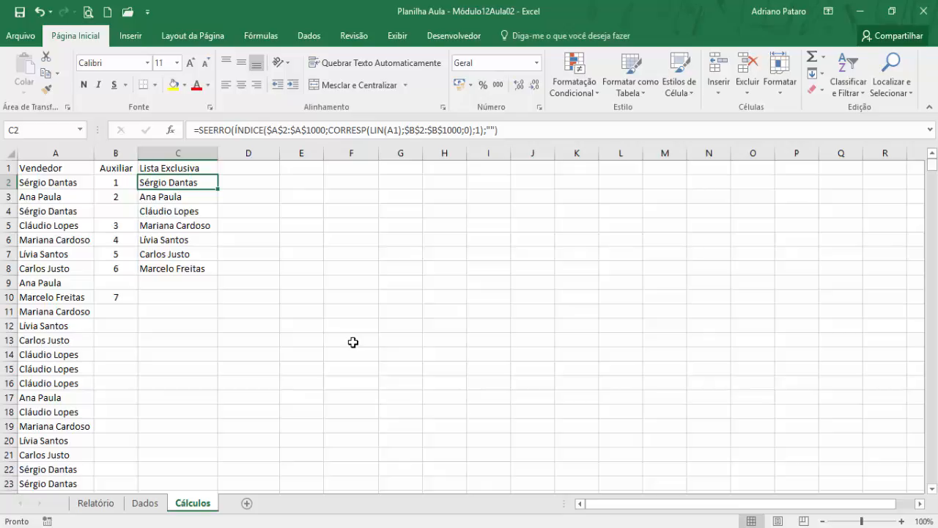
left_click(77, 183)
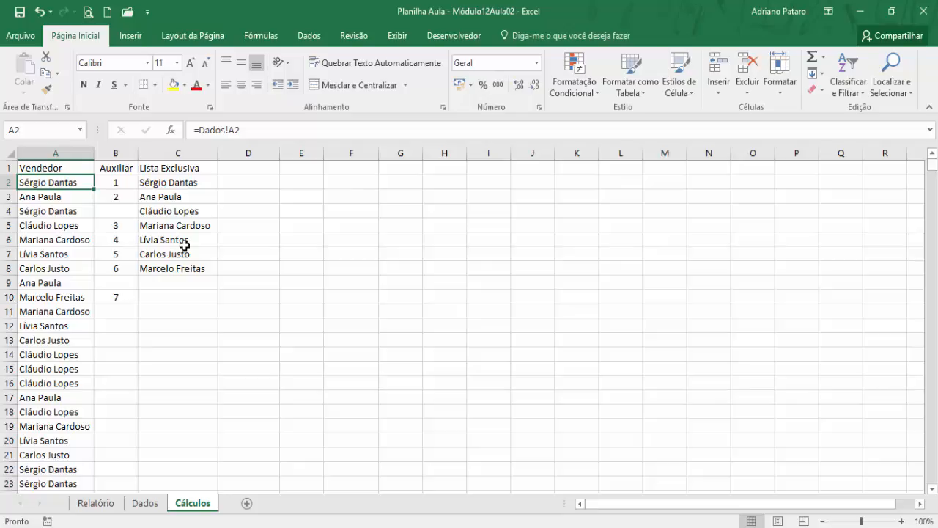
left_click(115, 180)
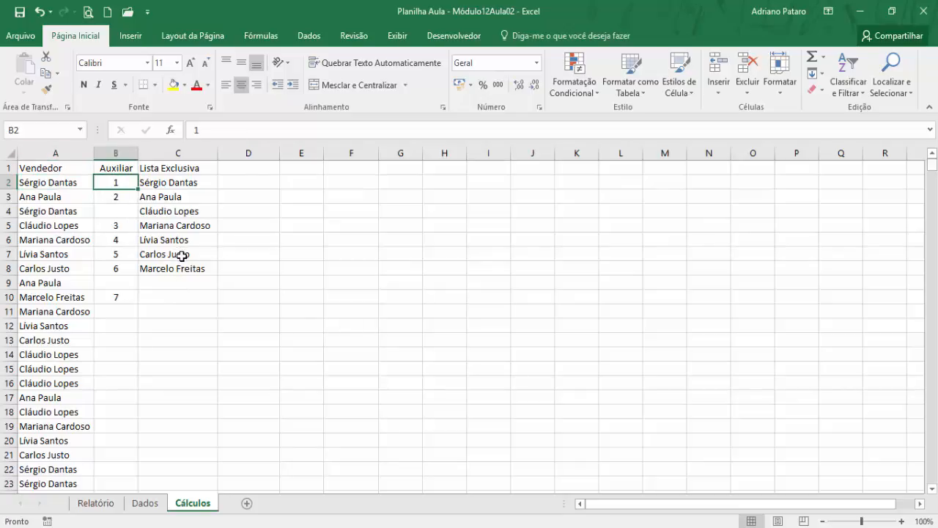
left_click(130, 198)
left_click(125, 180)
left_click(120, 196)
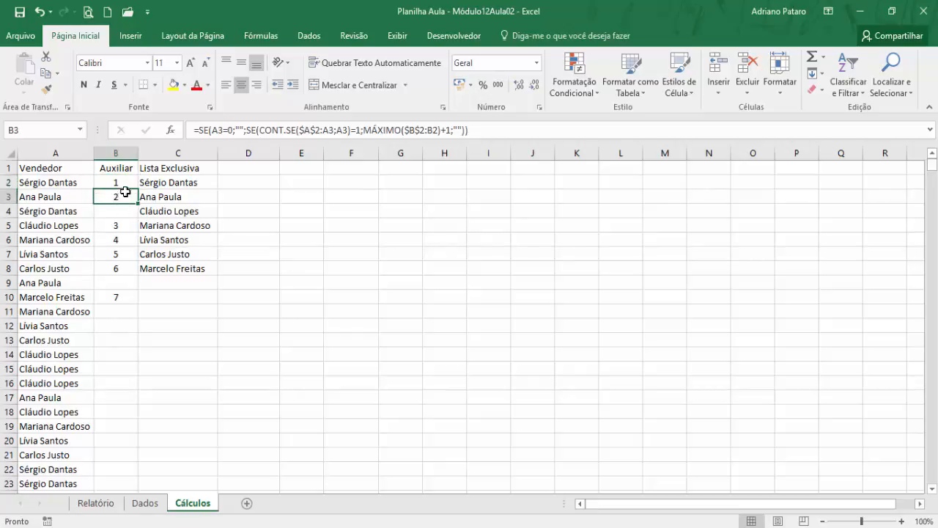
left_click_drag(121, 181, 117, 286)
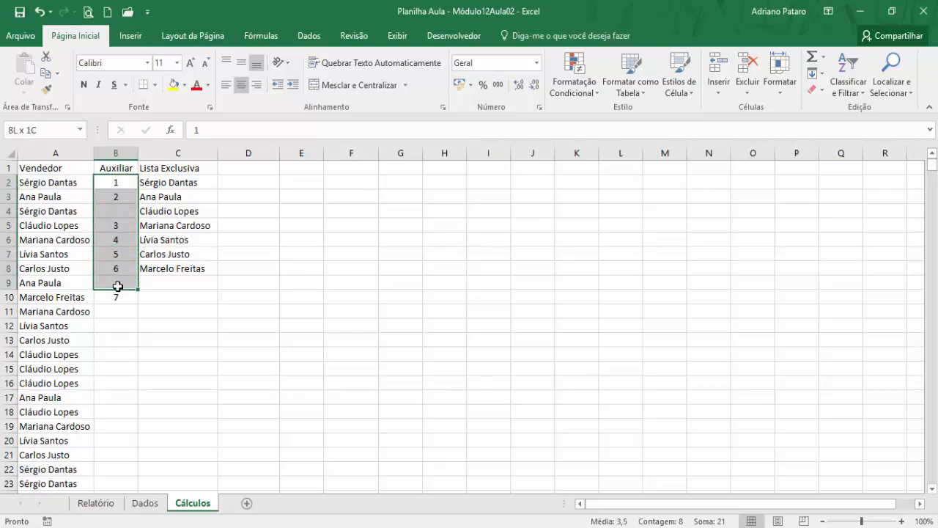
left_click(72, 187)
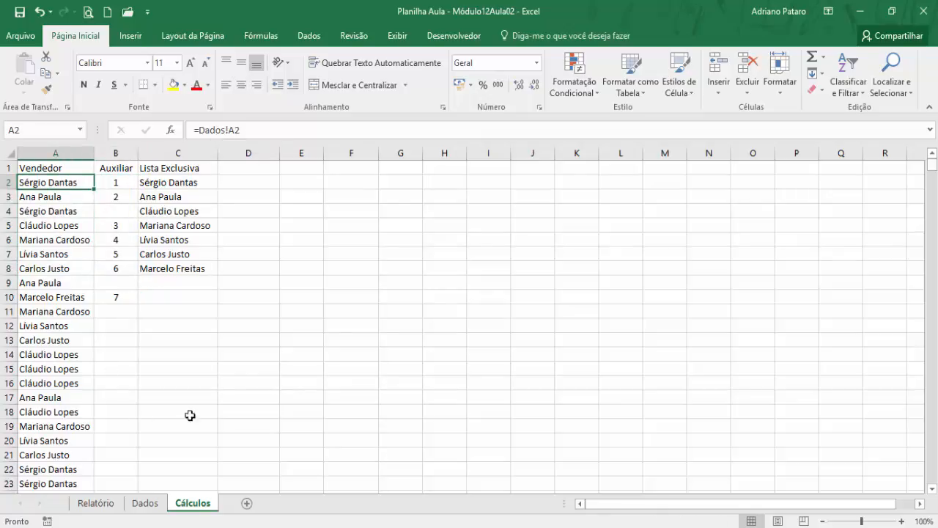
- Compare the sellers in the Dados sheet with the Auxiliar numbering and the Lista Exclusiva formula in Cálculos
left_click(163, 504)
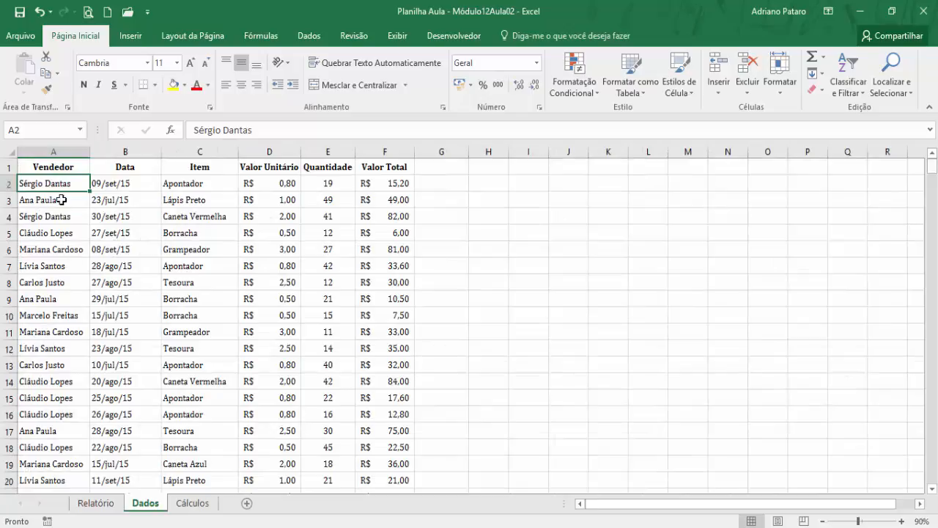
left_click(179, 506)
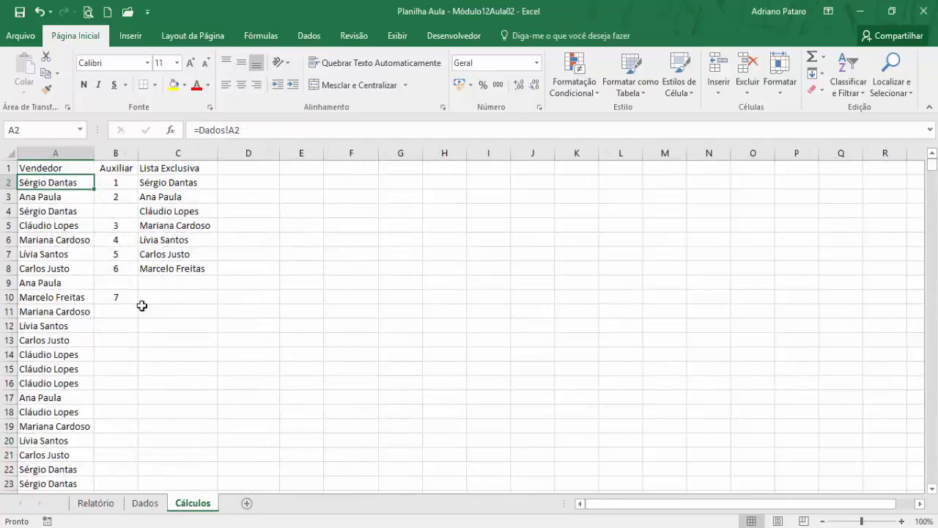
left_click(120, 182)
left_click(115, 196)
left_click(113, 212)
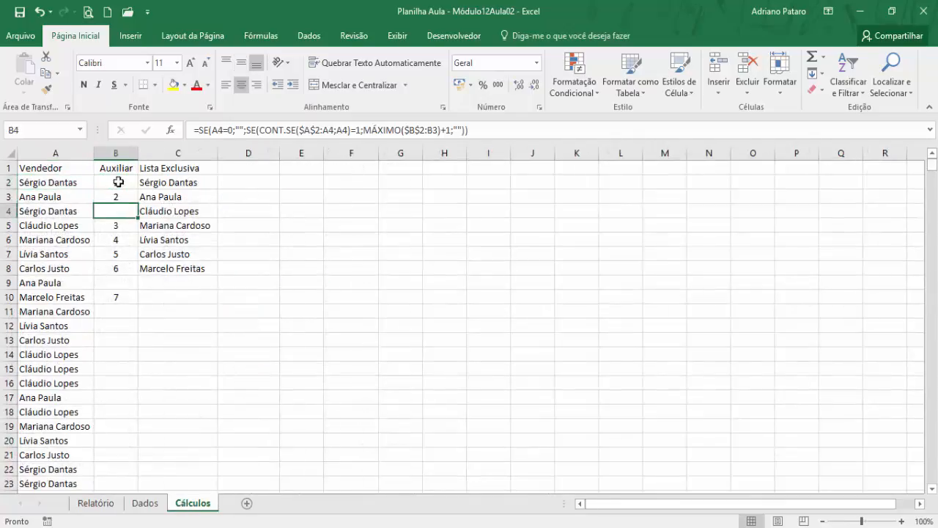
left_click_drag(115, 184, 115, 297)
left_click(169, 184)
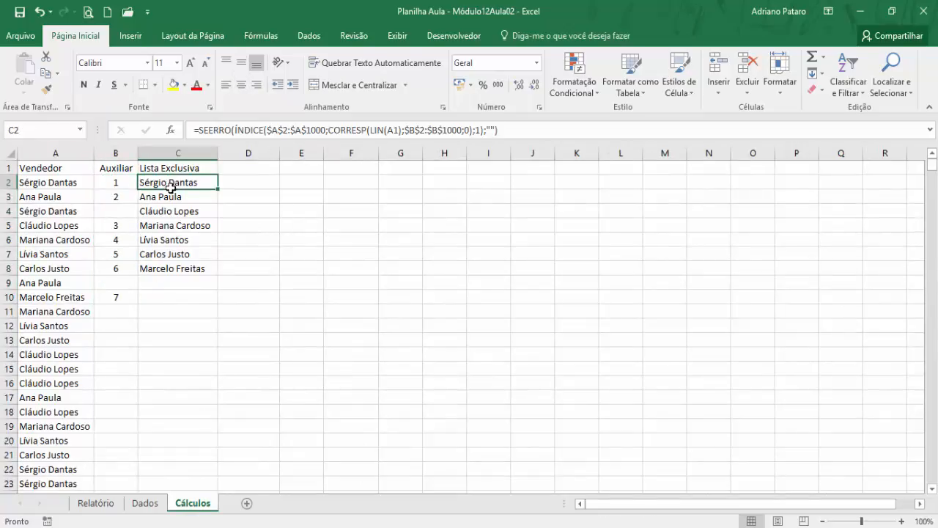
left_click(164, 168)
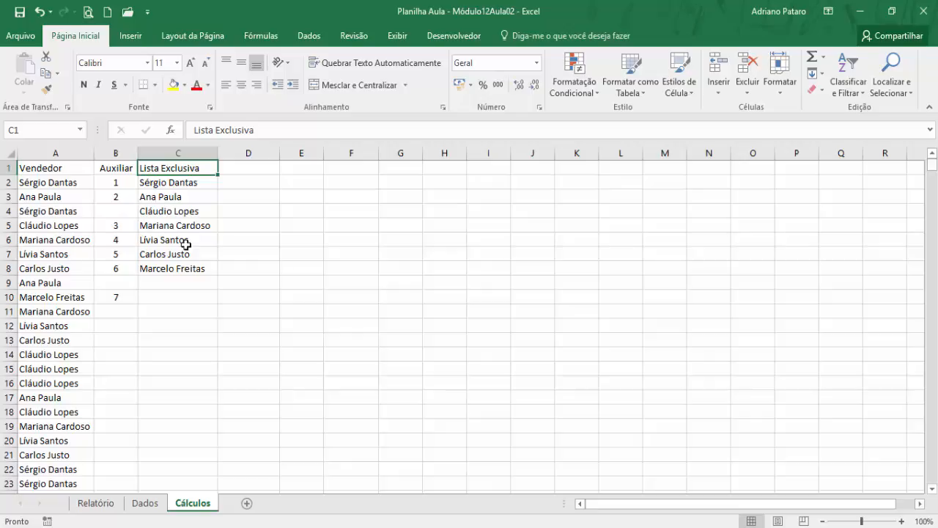
- Copy the last six sales records, A194:F199, in the Dados sheet and paste them starting at A200
left_click(146, 504)
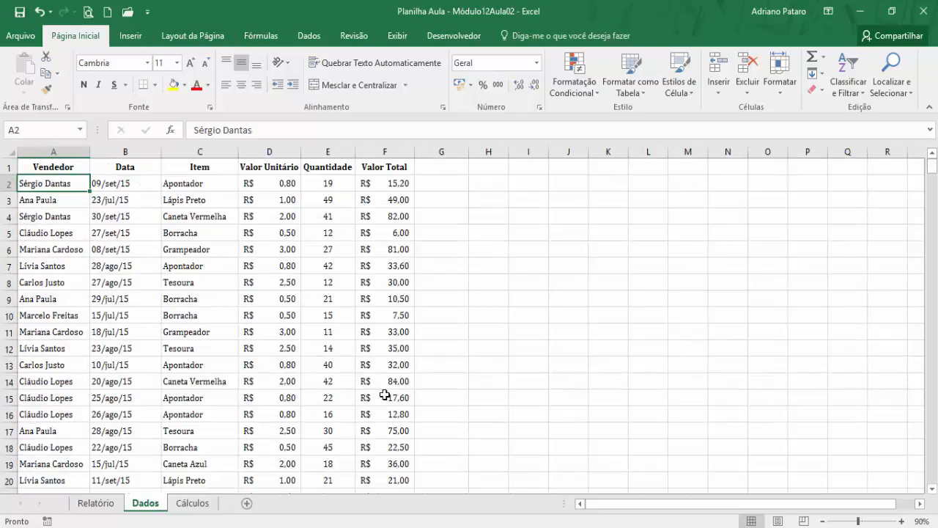
left_click_drag(932, 178, 916, 277)
left_click(48, 296)
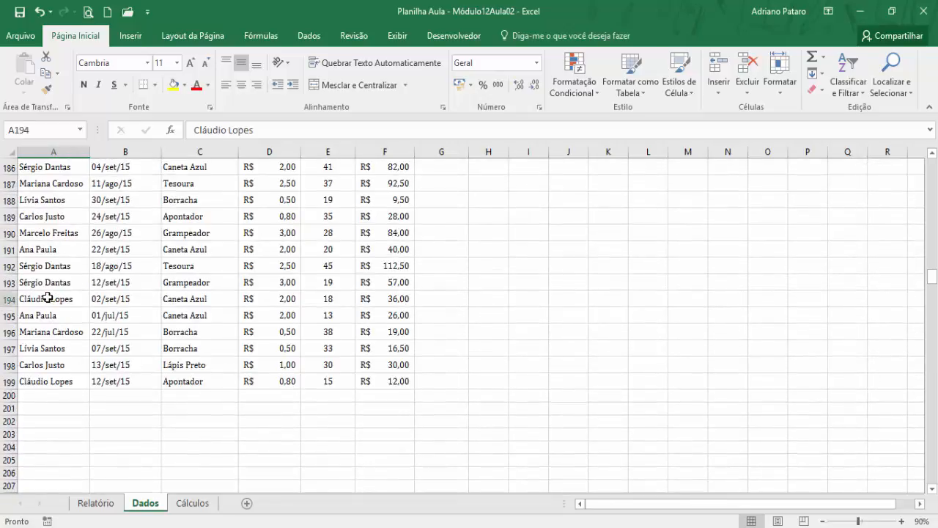
left_click_drag(48, 297, 381, 380)
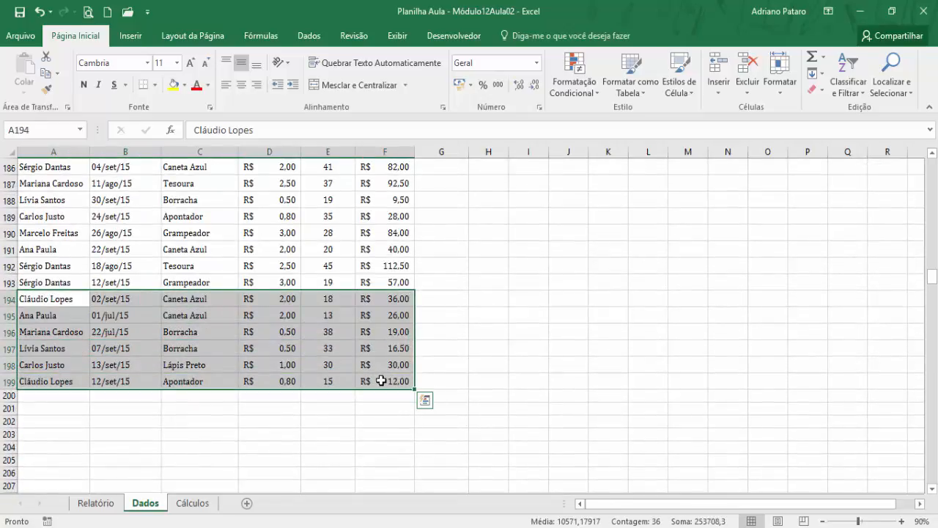
key("ctrl+c")
left_click(63, 395)
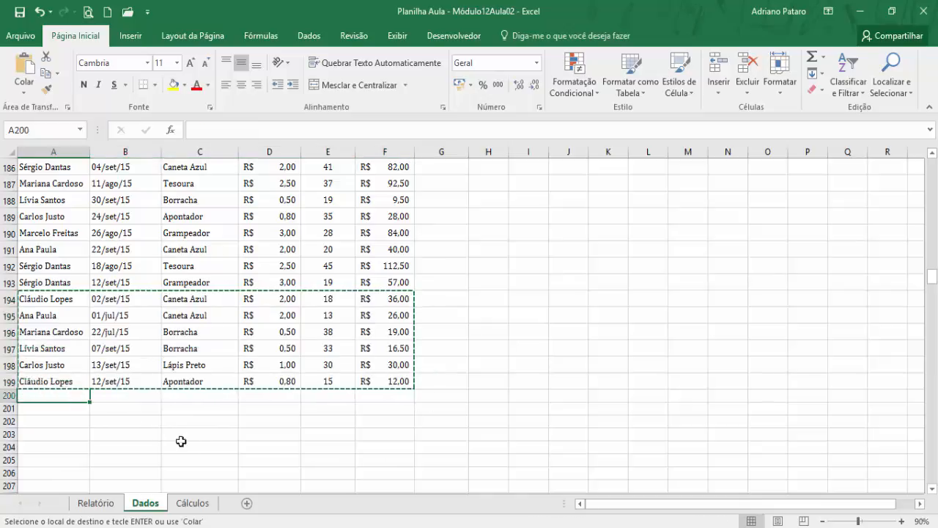
key("ctrl+v")
left_click(203, 395)
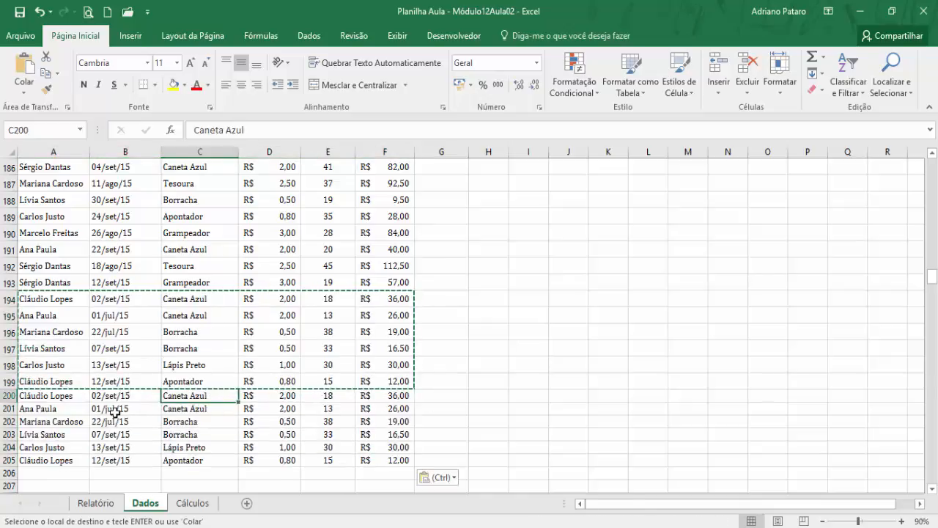
- Enter a new seller's full name in A200 of Dados and fill it down through A205
left_click(65, 396)
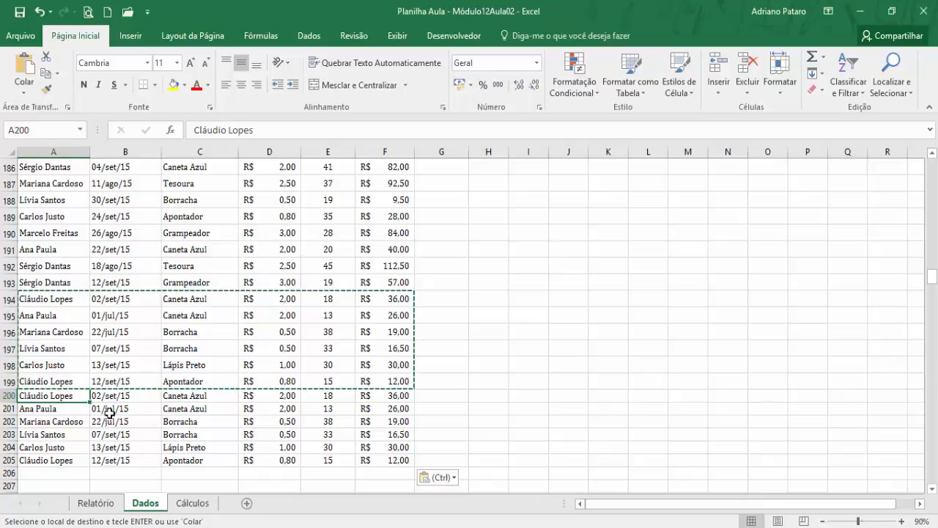
key("Escape")
type("Vanesss")
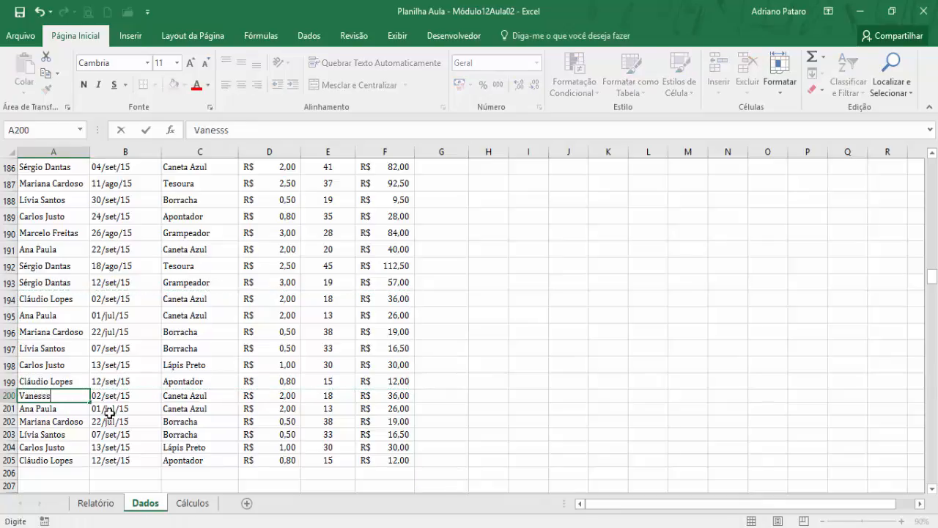
type("a Lopes")
left_click(52, 396)
key("BackSpace")
key("Return")
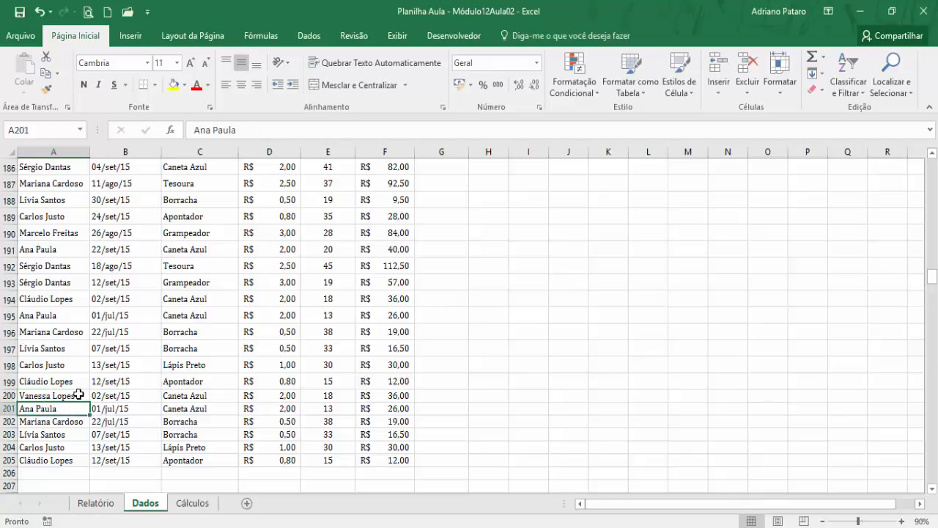
left_click(73, 396)
left_click_drag(91, 402, 95, 464)
left_click(83, 416)
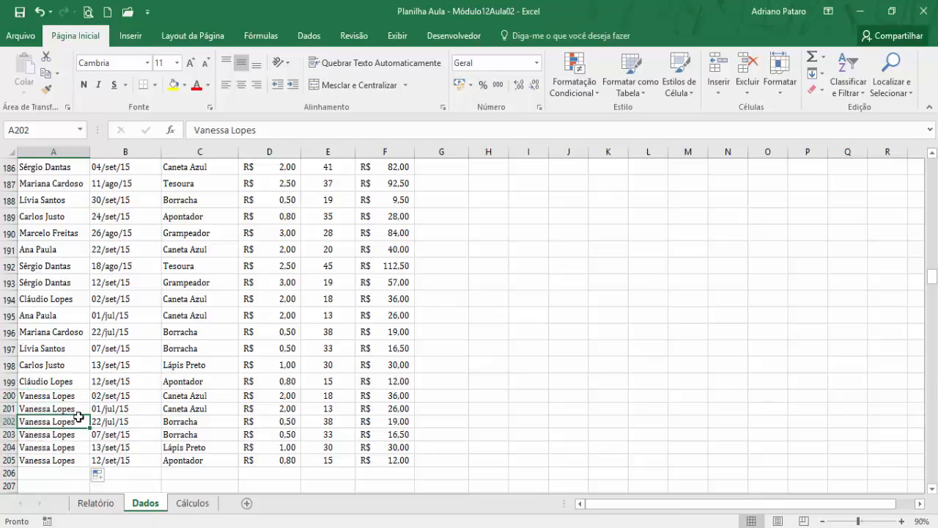
- Check the Lista Exclusiva column in the Cálculos sheet for the newly added seller, inspecting the formula in C9
left_click(193, 503)
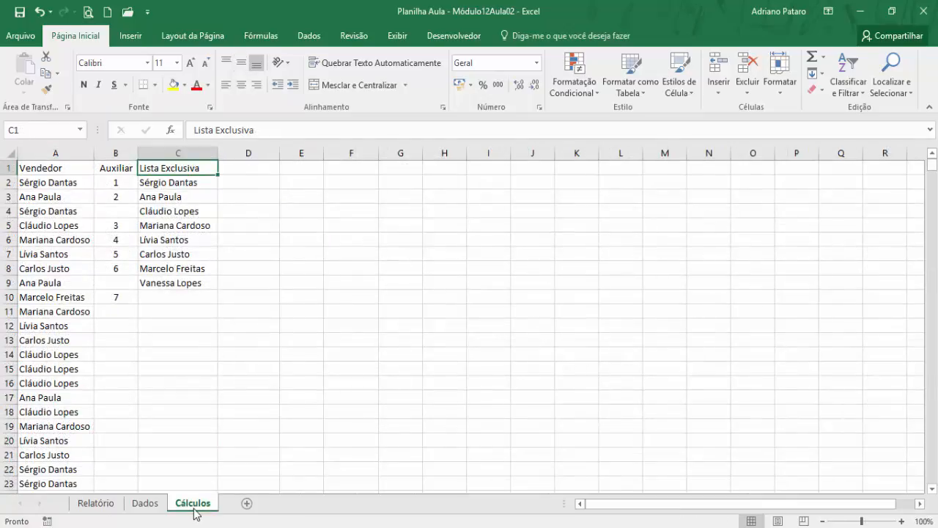
left_click(196, 281)
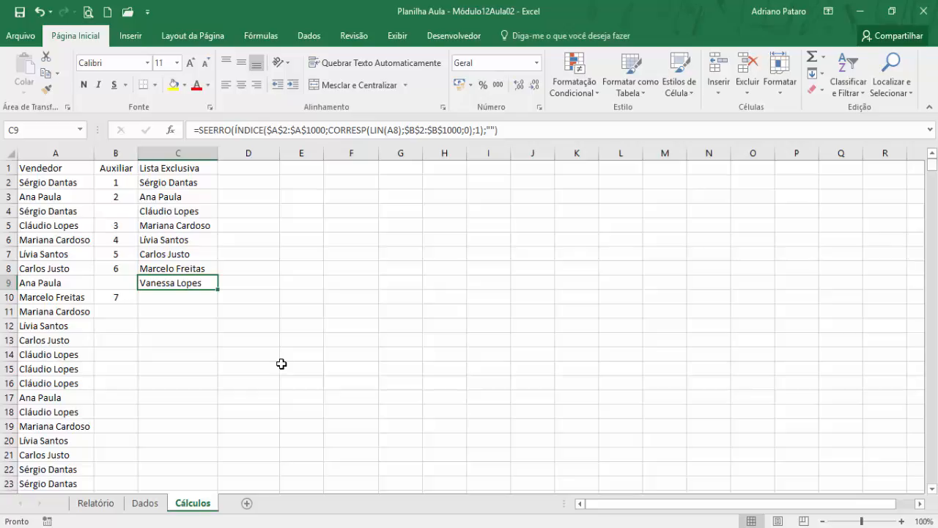
left_click(111, 506)
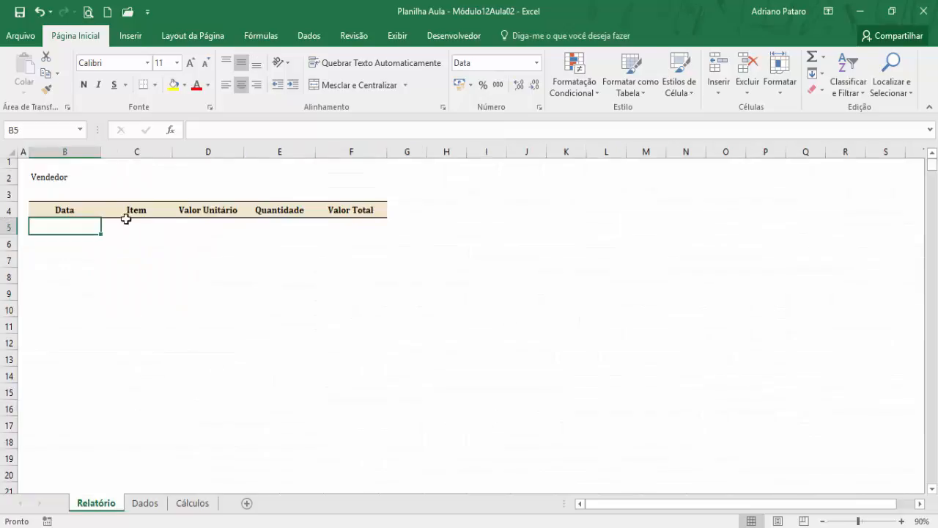
left_click(194, 503)
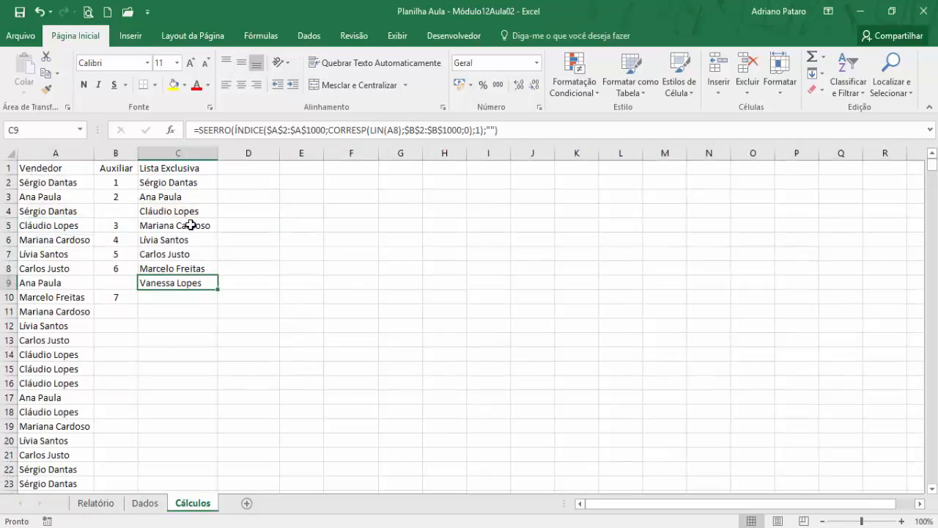
- From the Relatório sheet, check the Desenvolvedor entry in the ribbon customization options
left_click(98, 503)
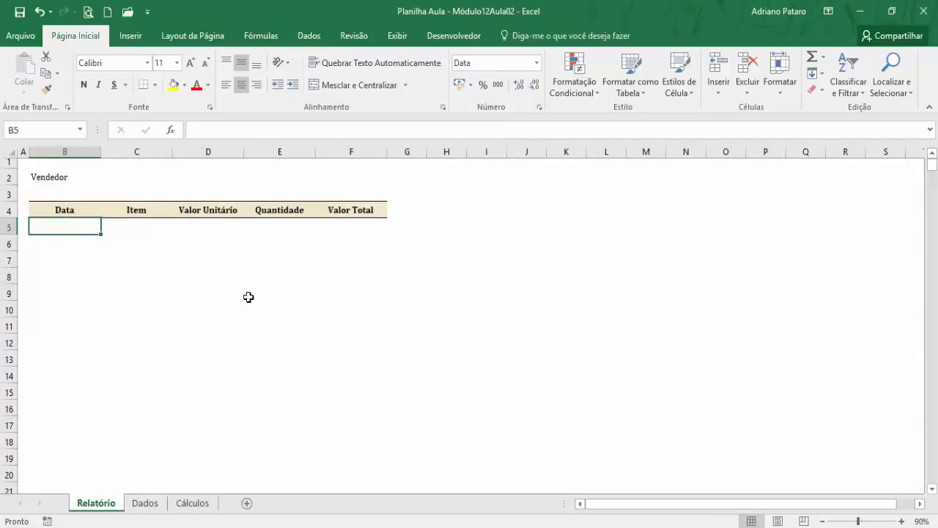
left_click(458, 44)
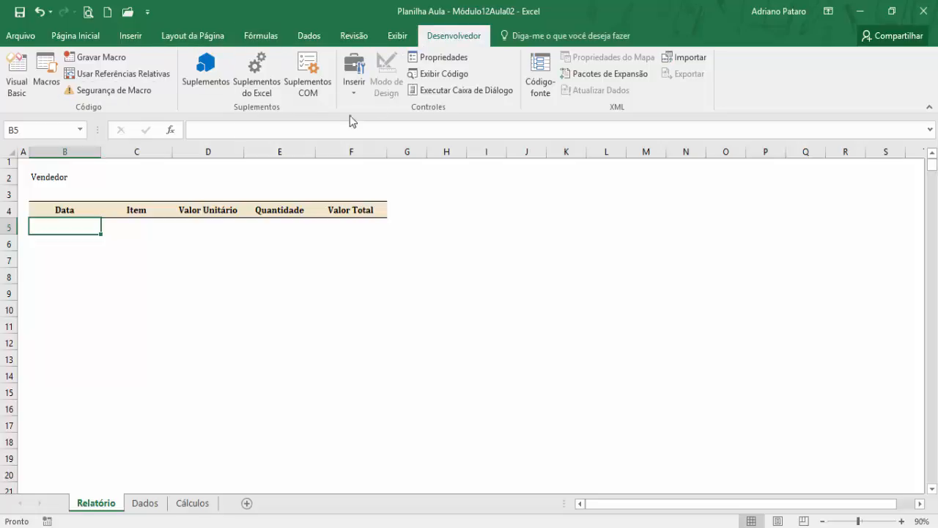
right_click(190, 48)
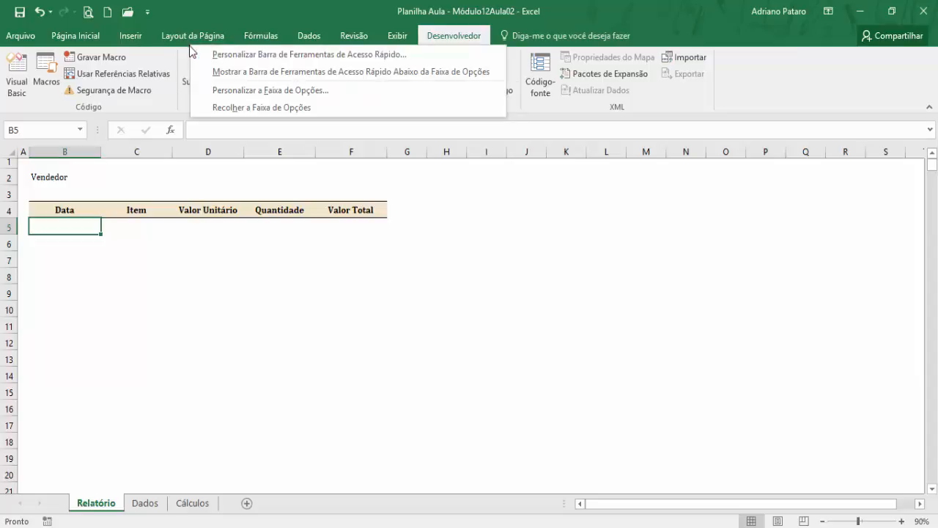
left_click(259, 90)
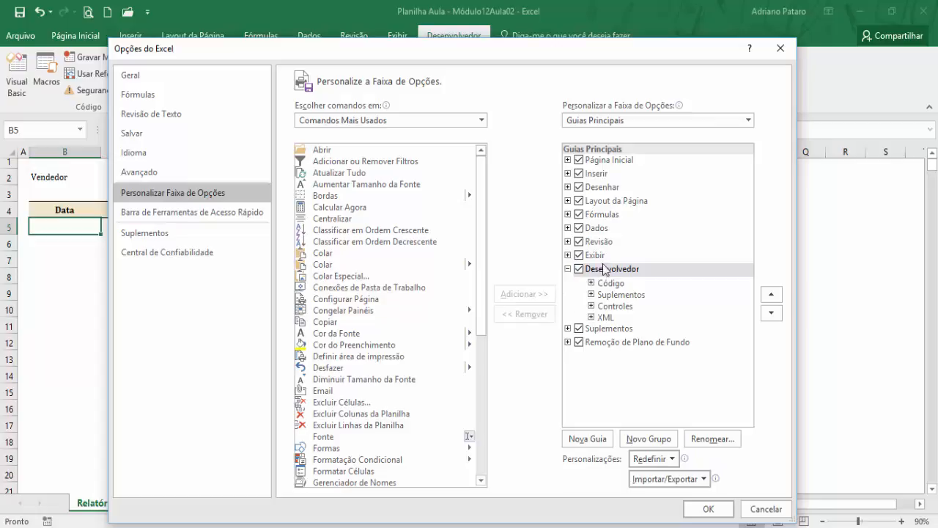
left_click(781, 48)
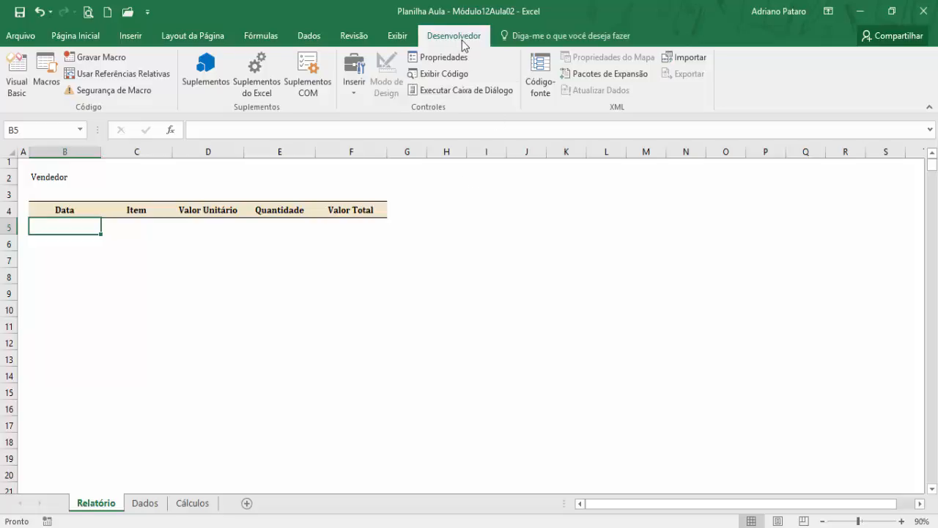
- Insert a combo box form control beside the Vendedor label in Relatório and resize it to span columns C to E, slightly taller than row 2
left_click(360, 95)
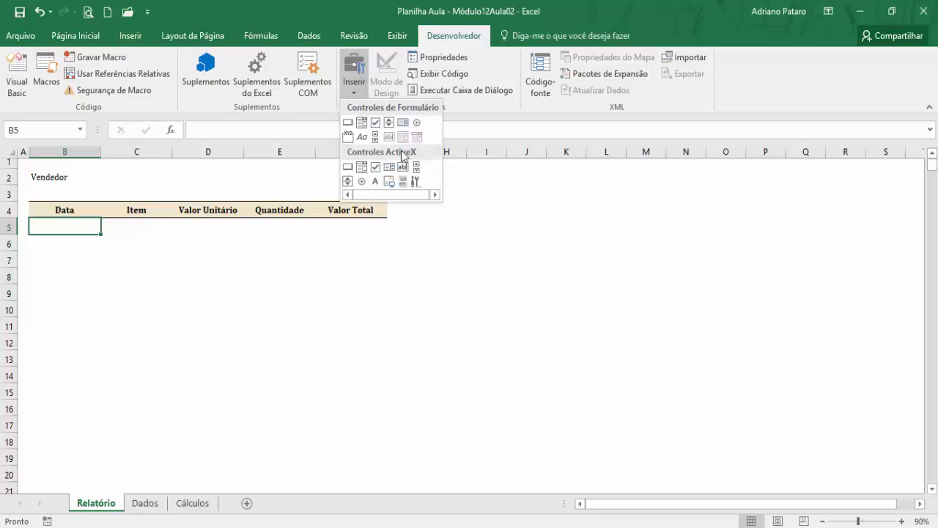
left_click(362, 123)
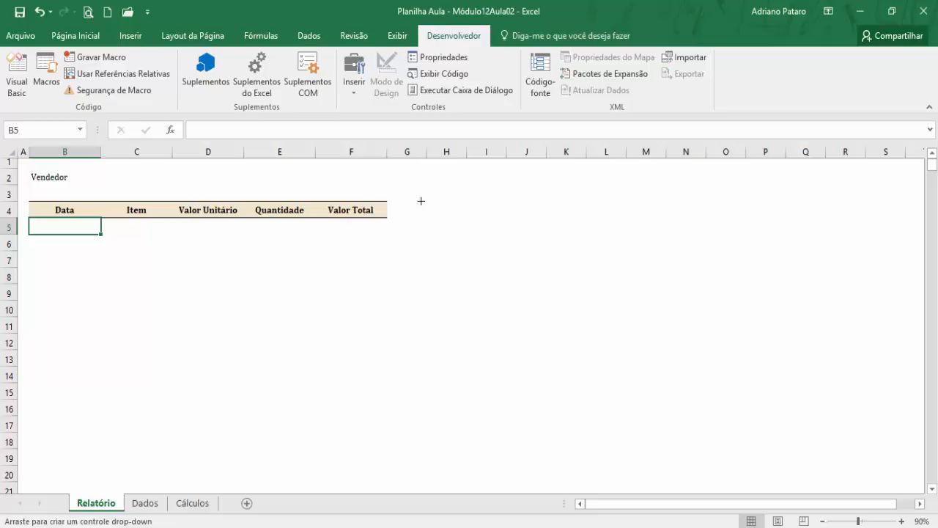
left_click(106, 172)
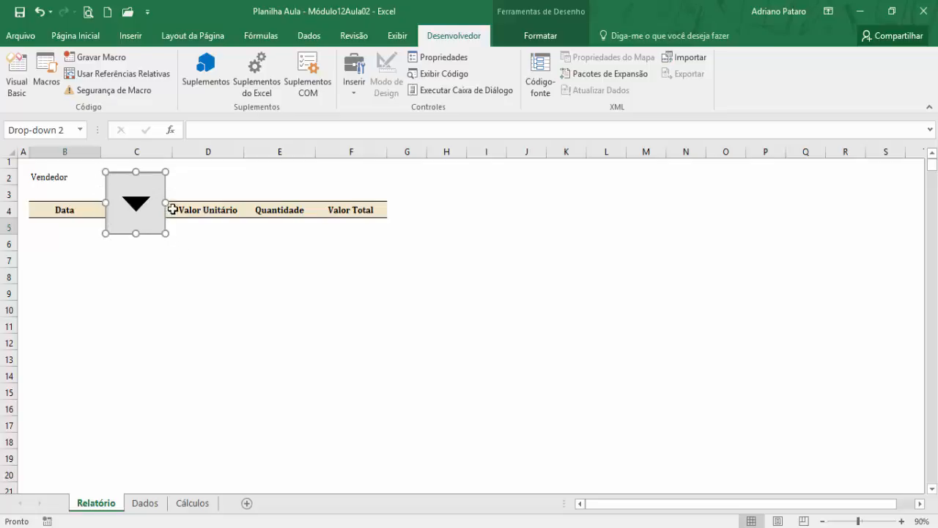
left_click_drag(167, 202, 326, 200)
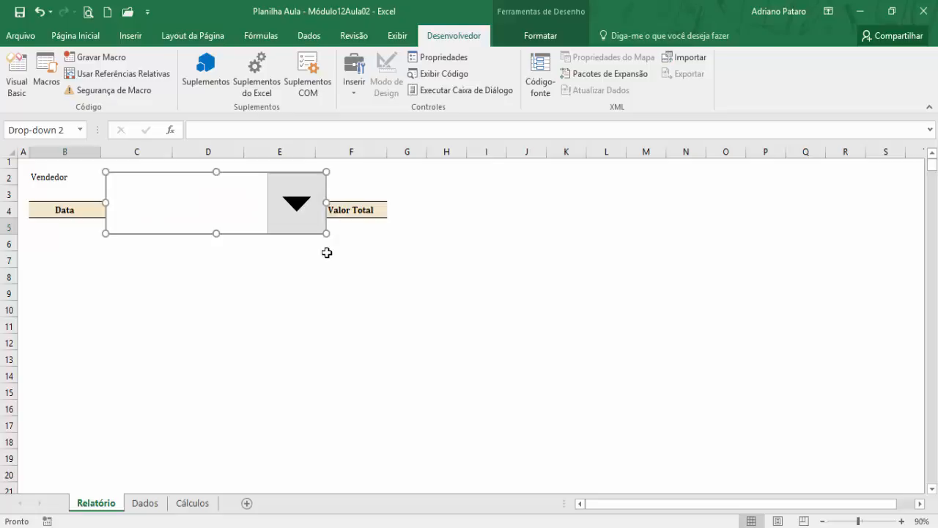
left_click_drag(219, 233, 219, 191)
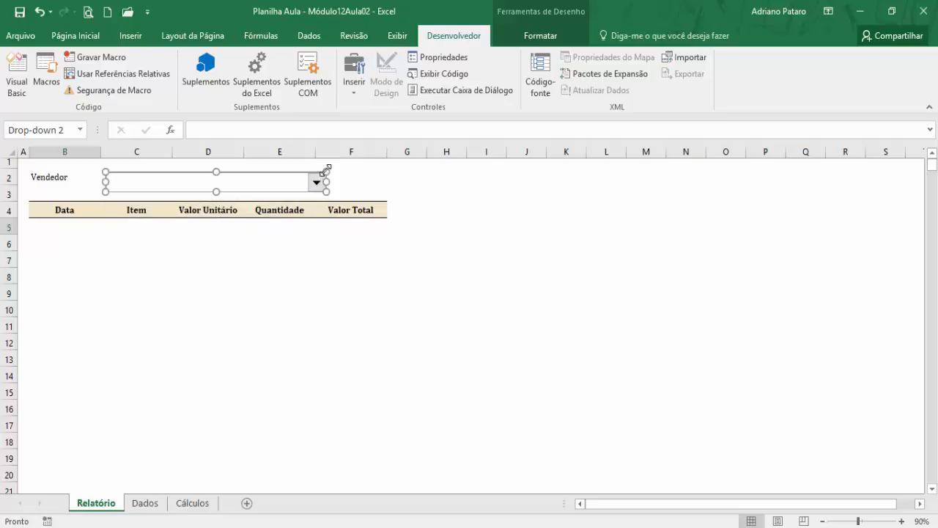
- Shrink the combo box to about the height of row 2 and move it right beside the Vendedor label, ending in column D
left_click_drag(326, 171, 219, 174)
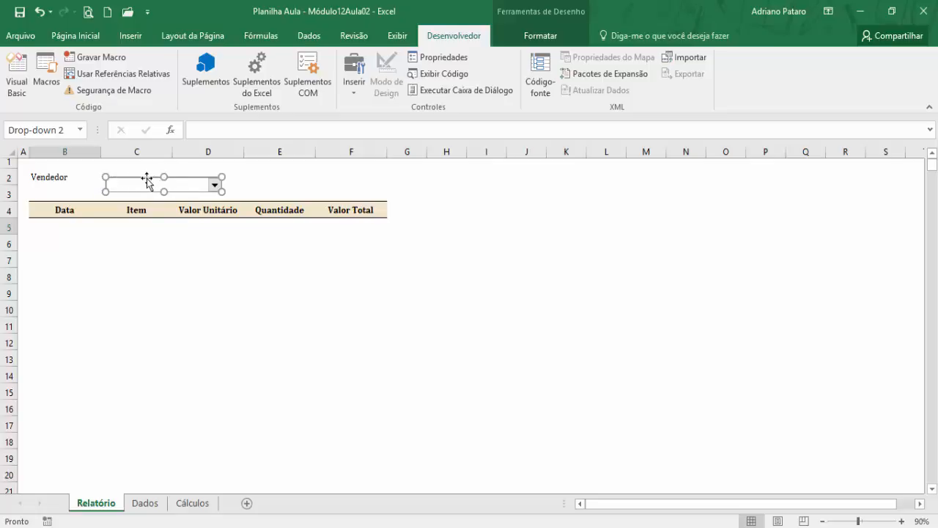
left_click_drag(142, 178, 112, 171)
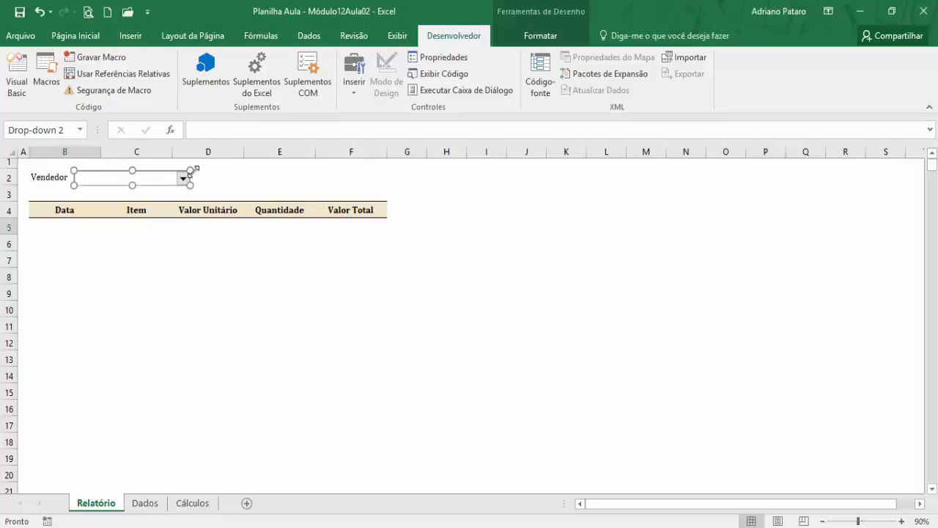
left_click(356, 316)
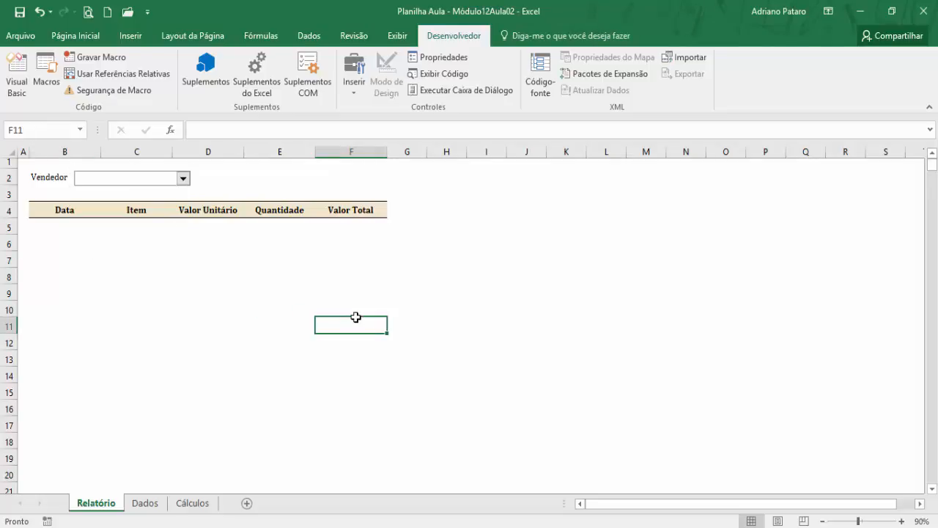
- Review Lista Exclusiva in C2:C9 of Cálculos, the Vendedor column in Dados and the combo box's list in Relatório
left_click(195, 502)
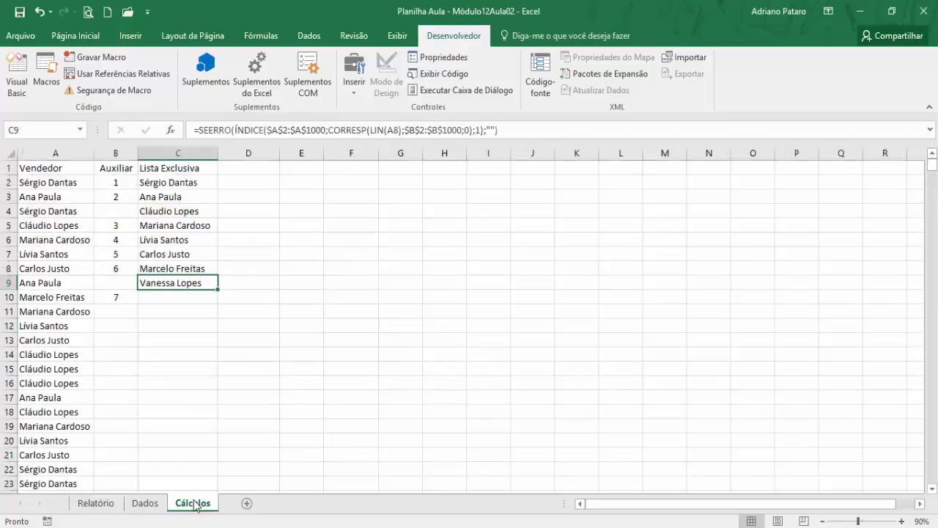
left_click_drag(187, 183, 191, 283)
left_click(144, 503)
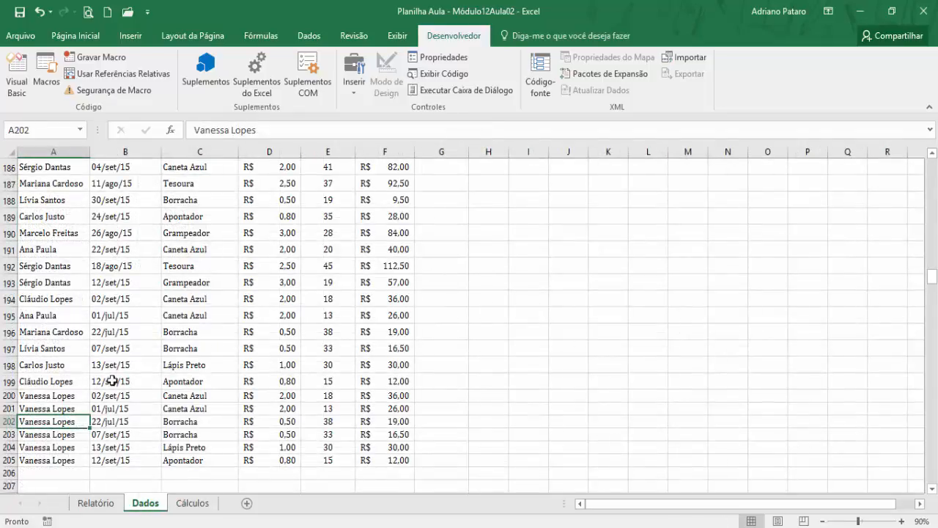
left_click_drag(932, 278, 932, 166)
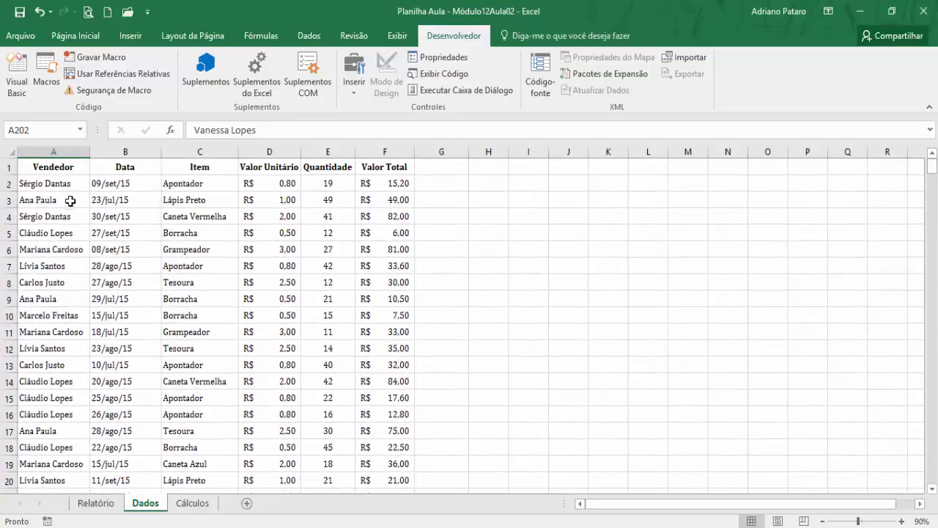
left_click_drag(65, 184, 64, 249)
left_click(96, 503)
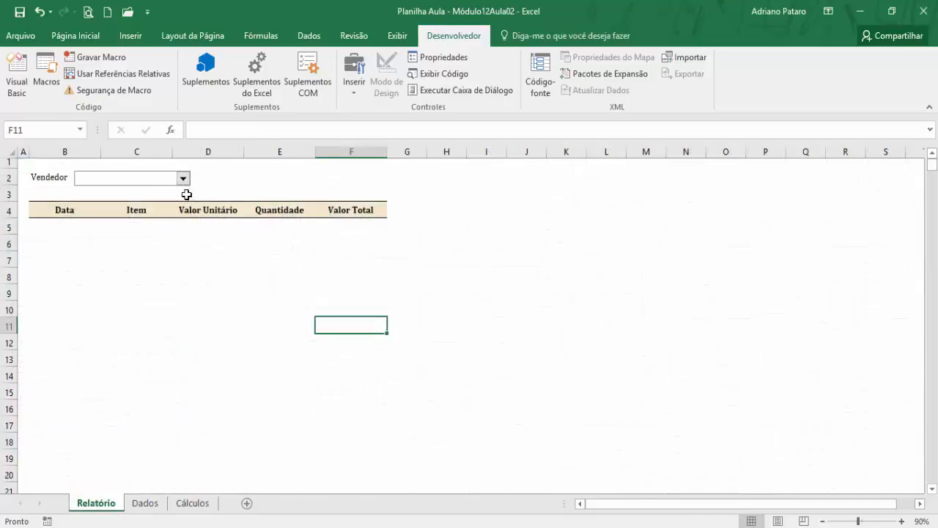
left_click(183, 182)
left_click(183, 183)
- In the combo box's control settings, set the input range to Cálculos!$C$2:$C$1000
right_click(153, 177)
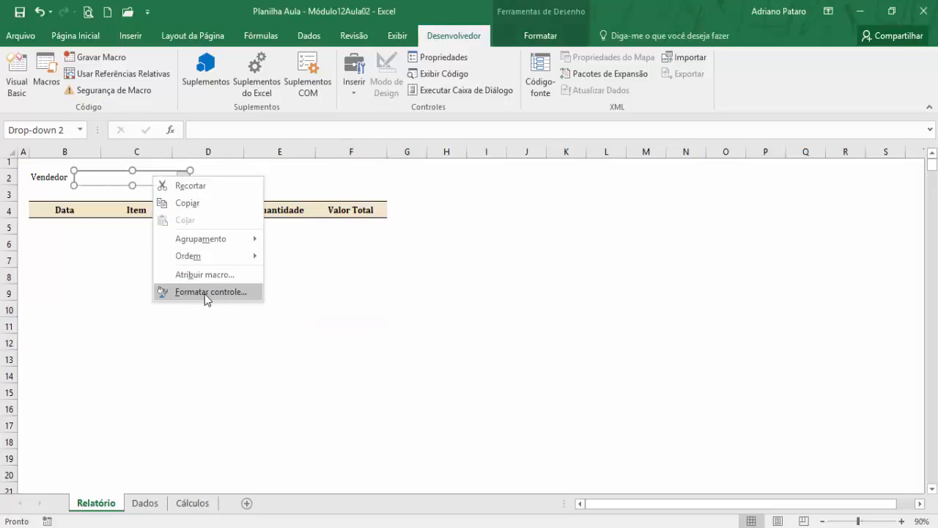
left_click(206, 293)
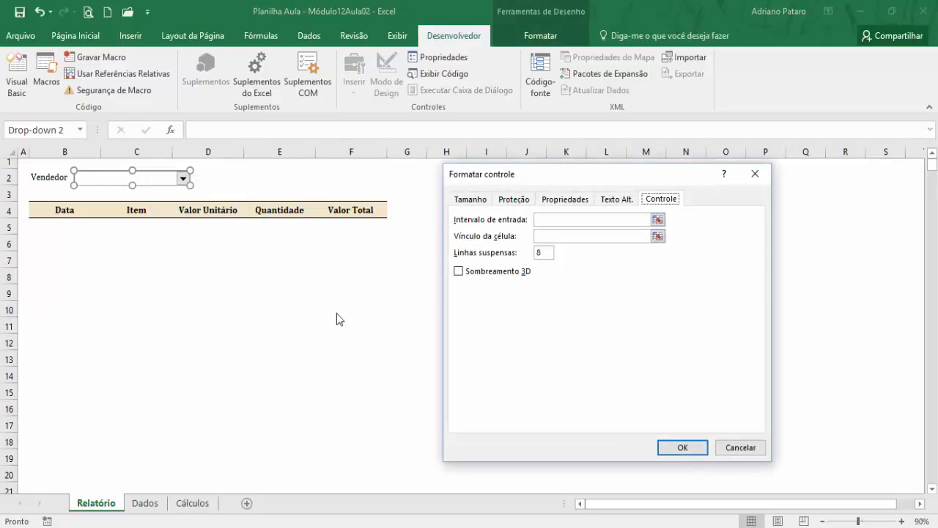
left_click_drag(576, 182, 520, 201)
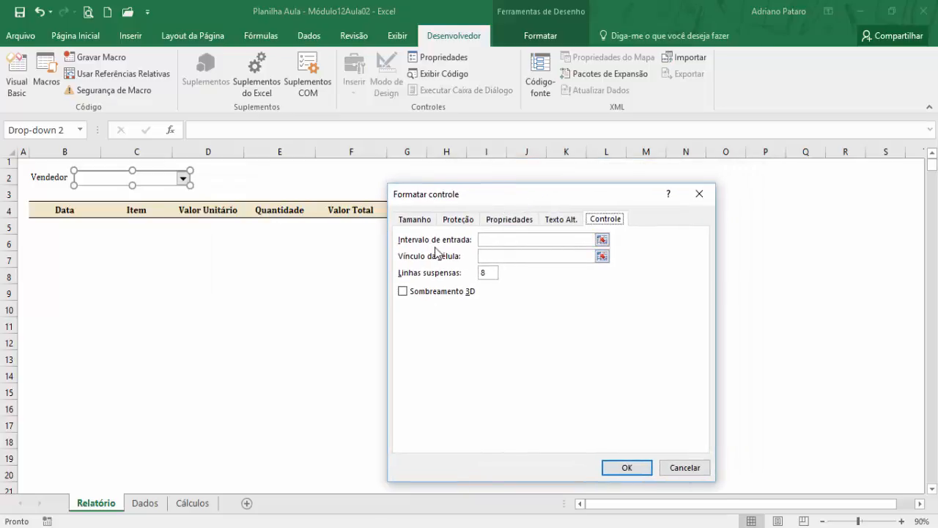
left_click(496, 239)
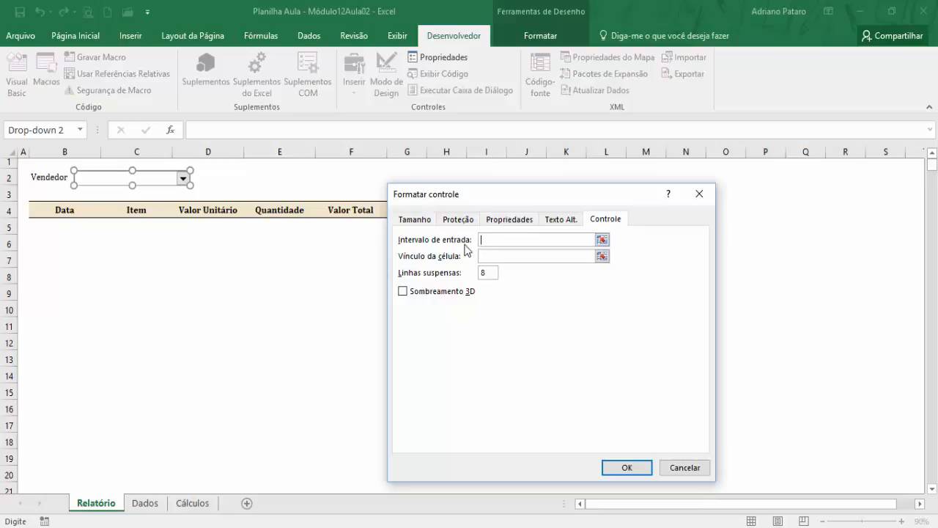
left_click(195, 503)
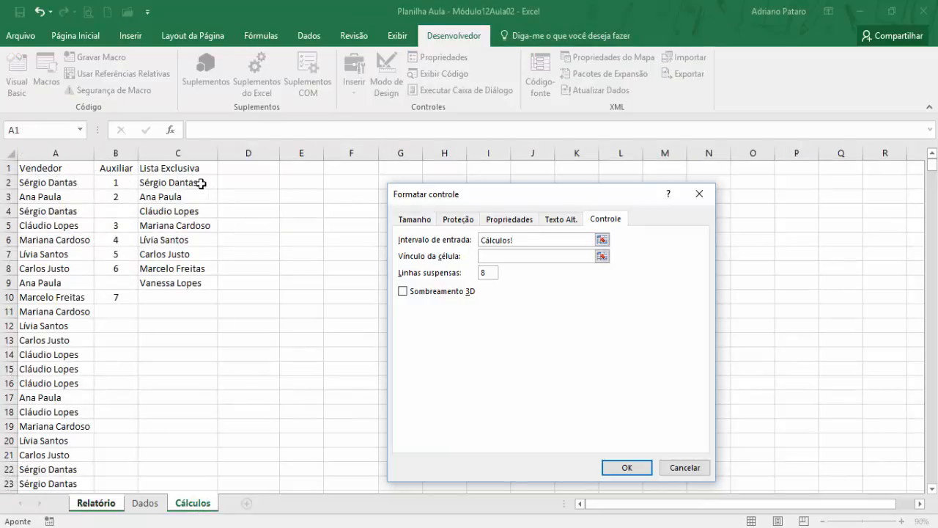
scroll(200, 185, "down", 1)
scroll(199, 186, "up", 1)
scroll(180, 387, "down", 20)
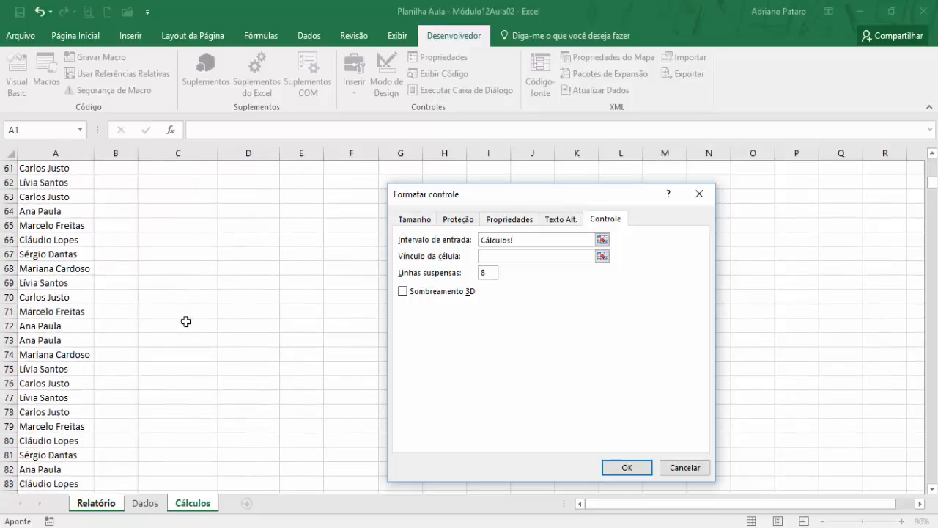
scroll(186, 321, "down", 20)
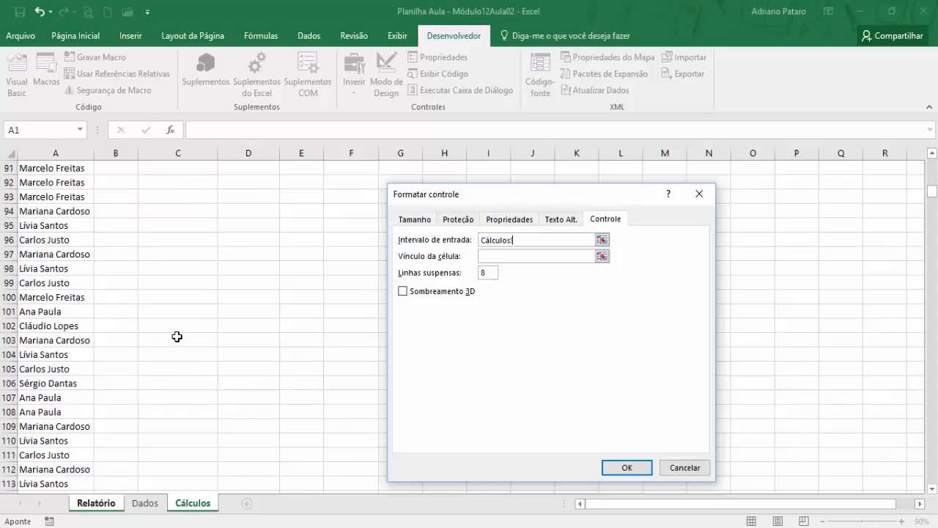
left_click(543, 238)
scroll(176, 337, "up", 6)
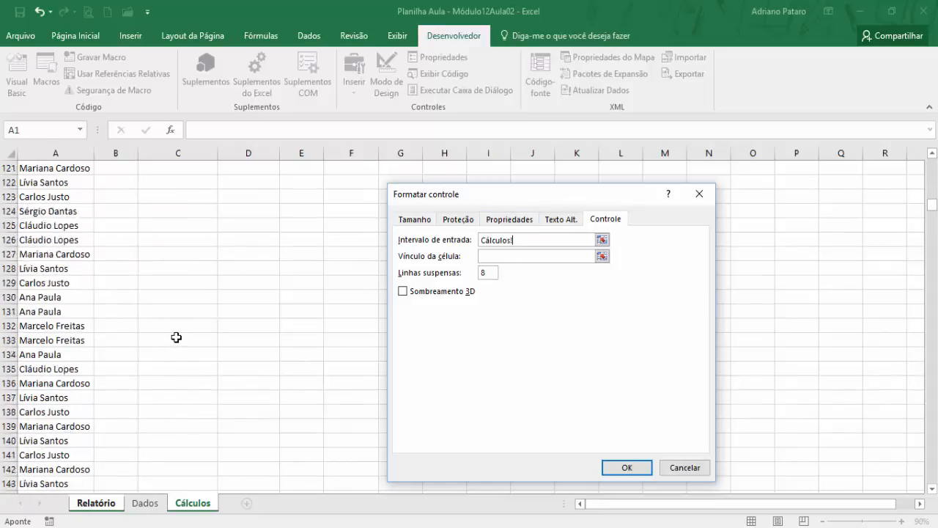
scroll(176, 337, "up", 20)
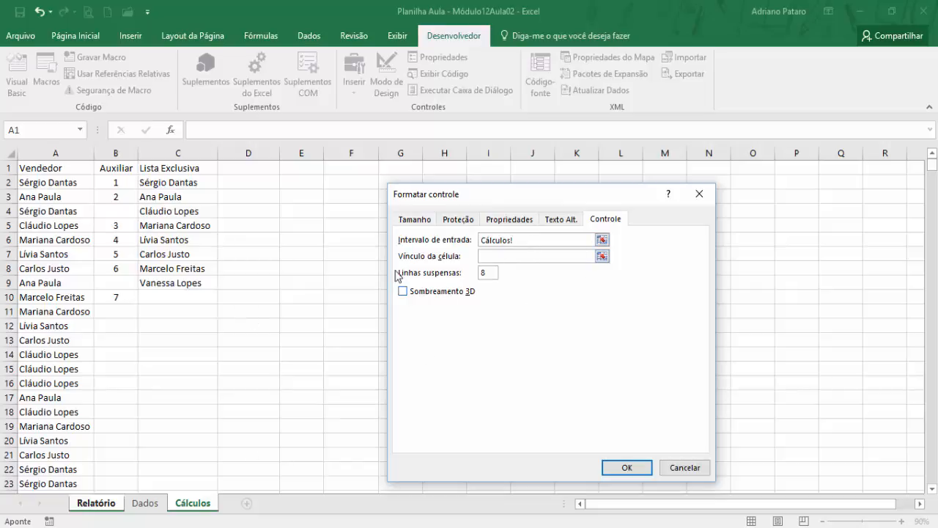
left_click(192, 182)
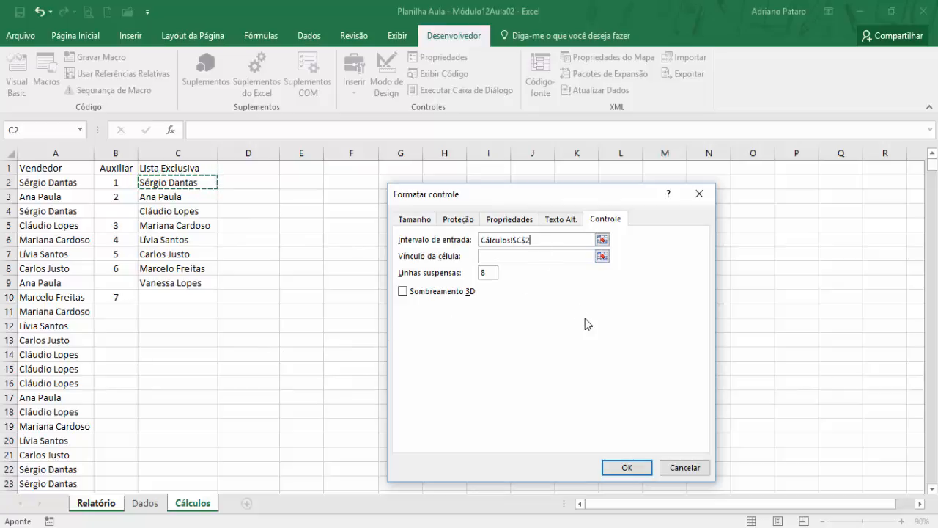
key("F8")
key("F2")
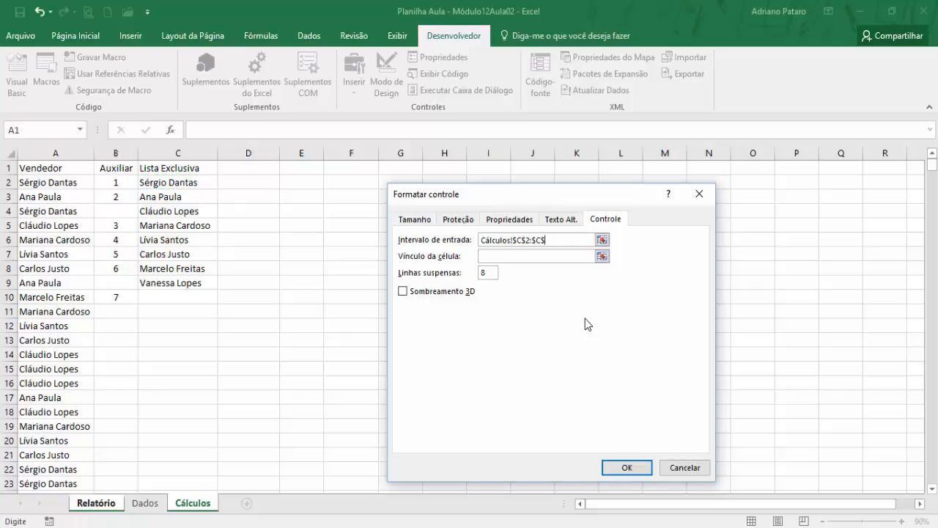
key("BackSpace")
type("1000")
- Link the combo box to cell Cálculos!$D$1 and apply the control settings with 8 drop-down lines
left_click(510, 257)
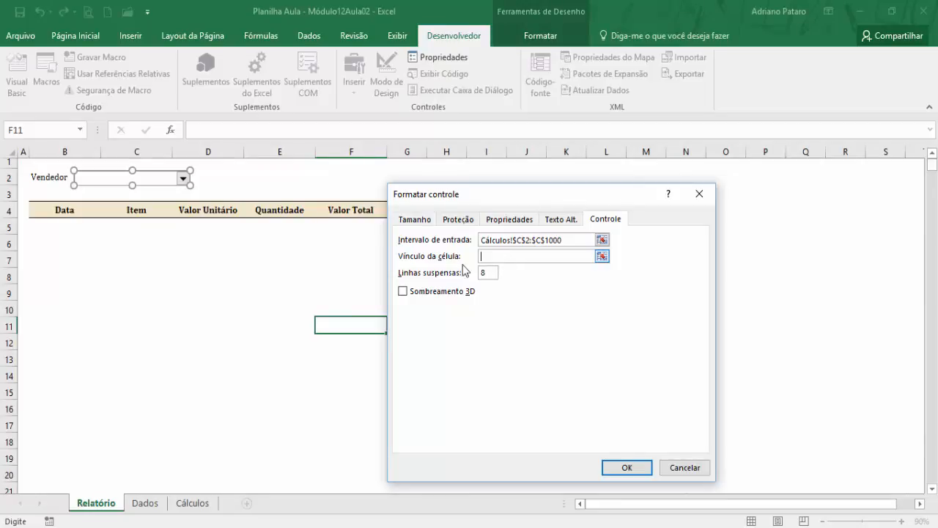
left_click(200, 504)
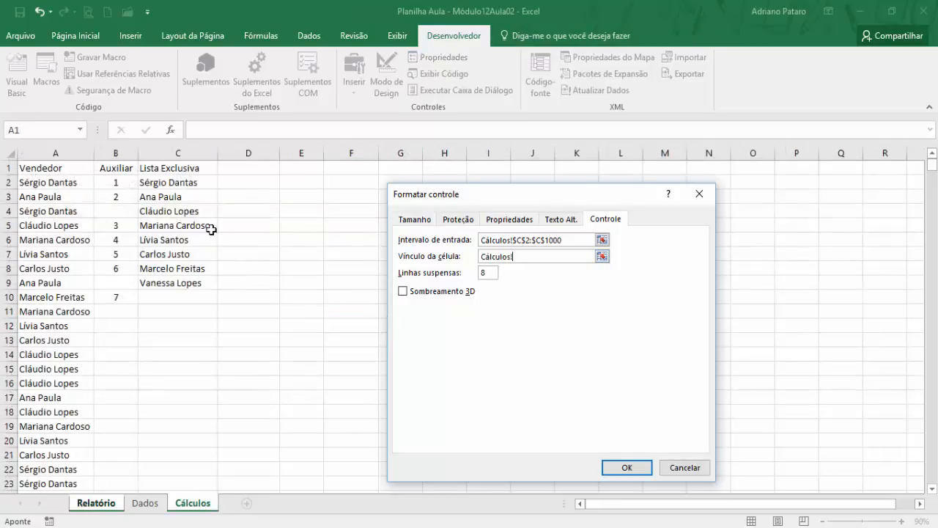
left_click(261, 168)
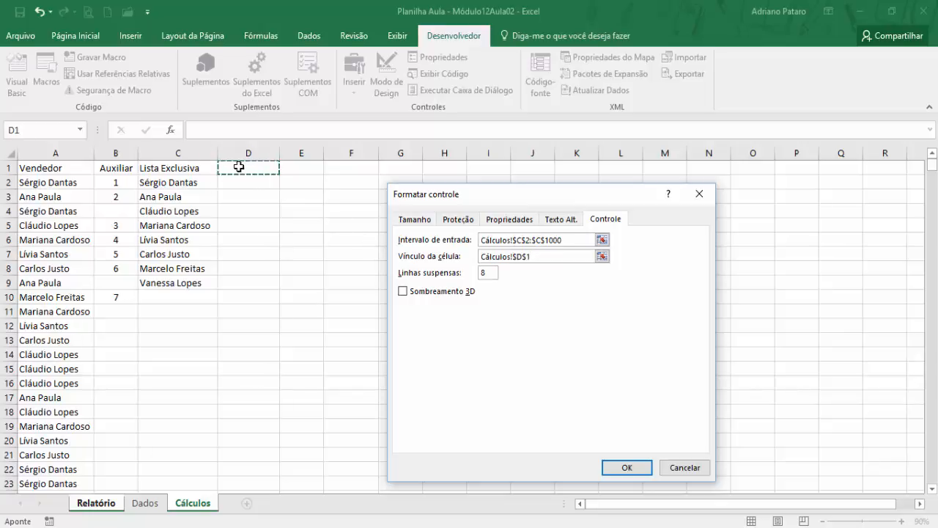
left_click(547, 257)
left_click_drag(489, 273, 478, 277)
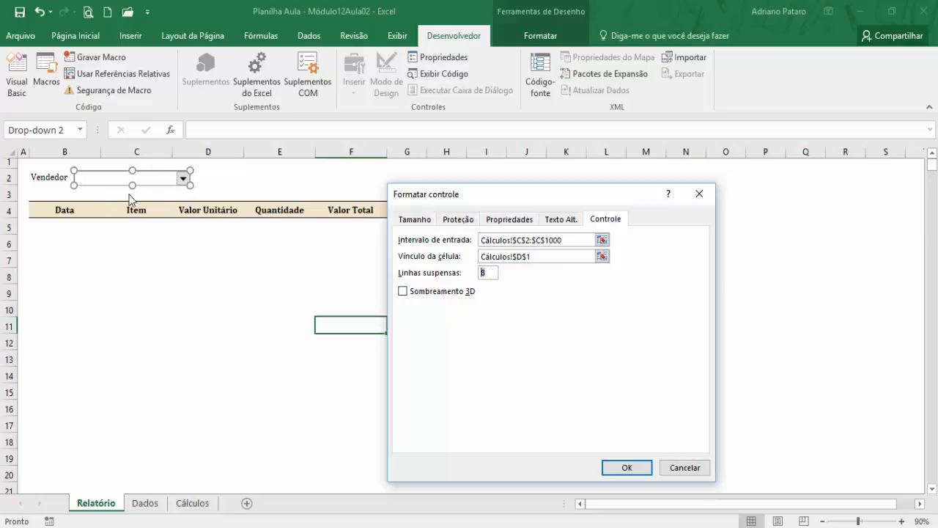
left_click(626, 467)
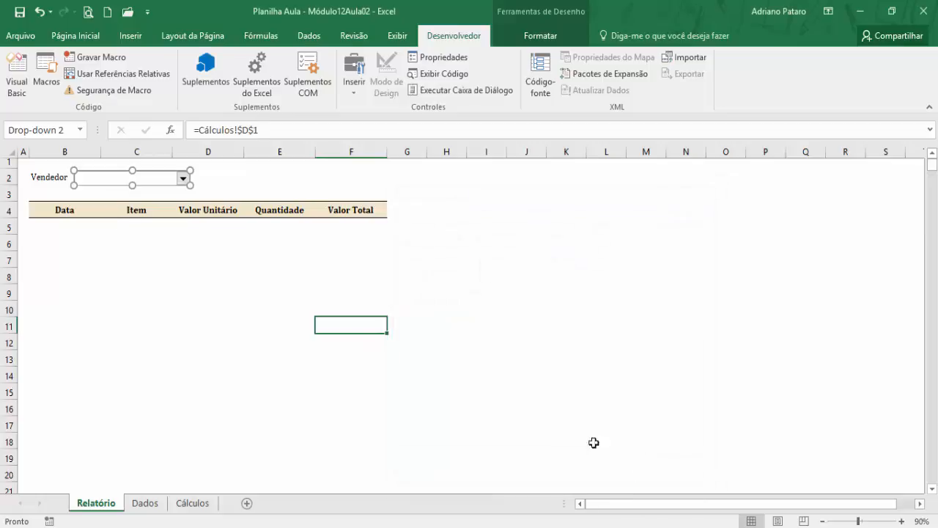
- Check the sellers offered in the Vendedor combo box's list
left_click(513, 276)
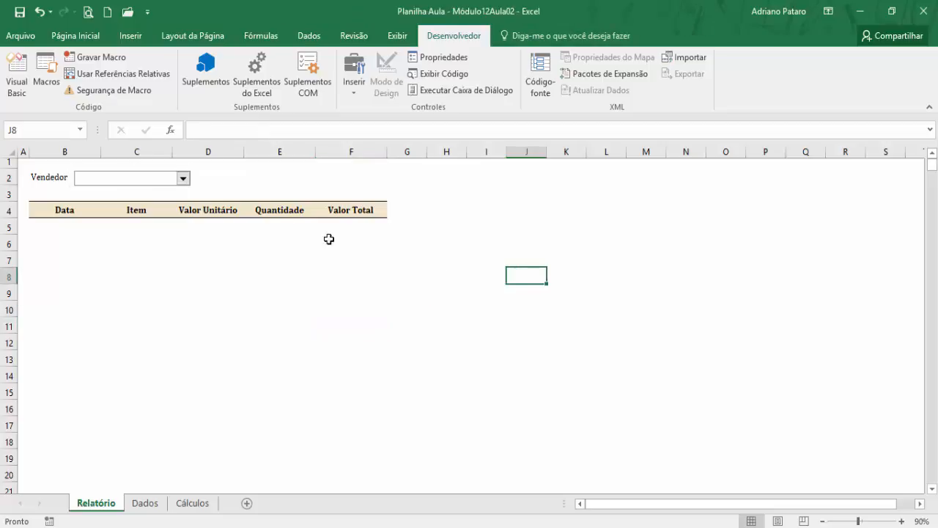
left_click(185, 179)
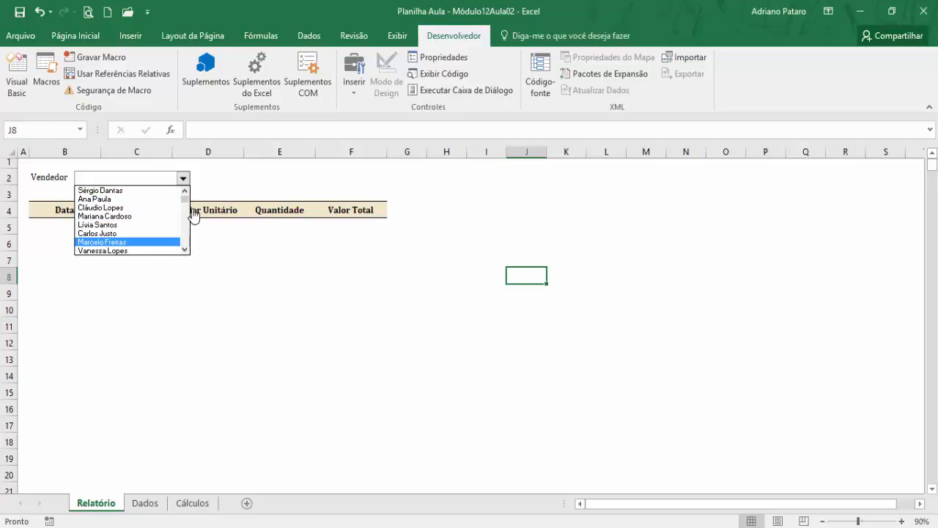
mouse_move(186, 203)
left_mouse_down()
mouse_move(188, 249)
mouse_move(187, 204)
left_mouse_up()
- Examine the Lista Exclusiva formulas in Cálculos, from C2 down to the last filled row at C1000
left_click(201, 506)
left_click(193, 505)
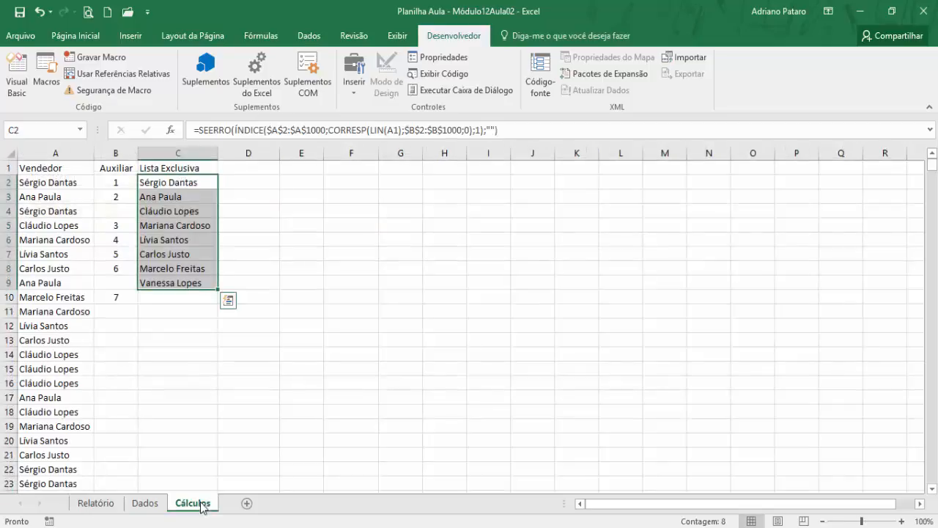
left_click(193, 184)
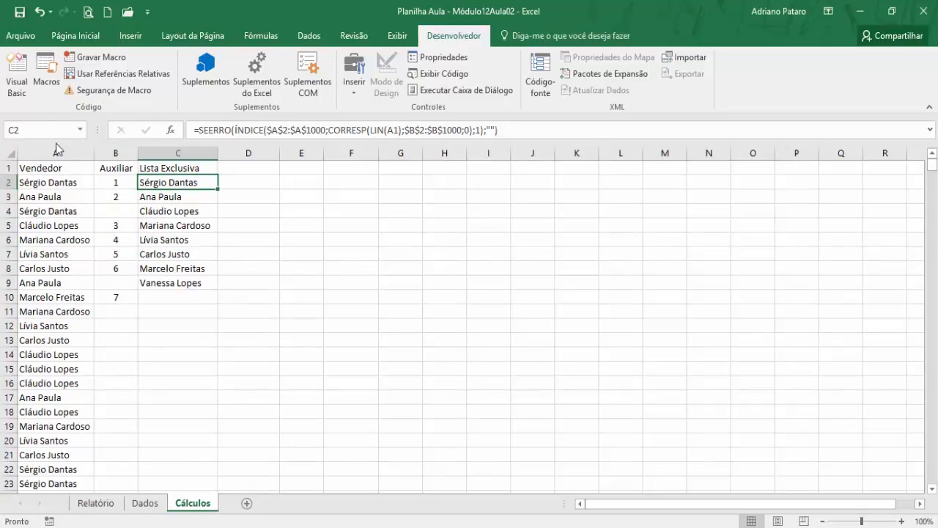
double_click(171, 190)
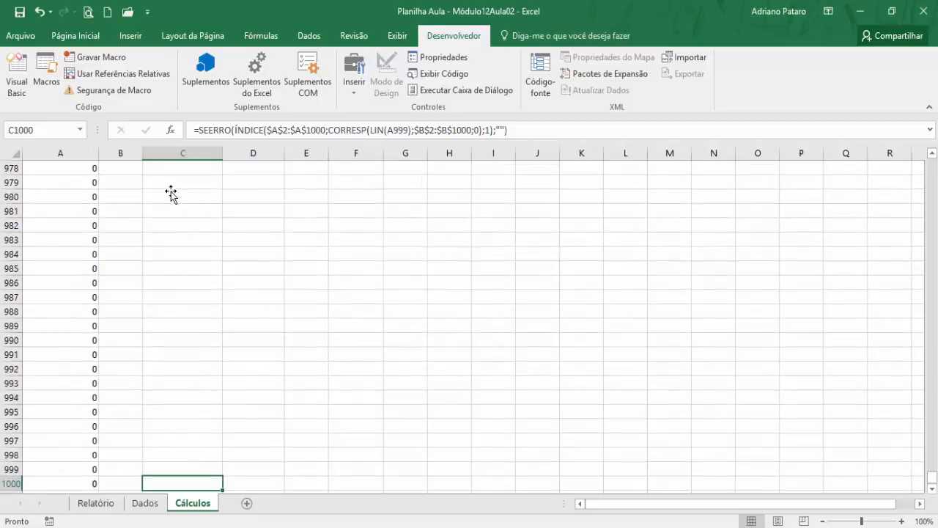
scroll(193, 418, "down", 1)
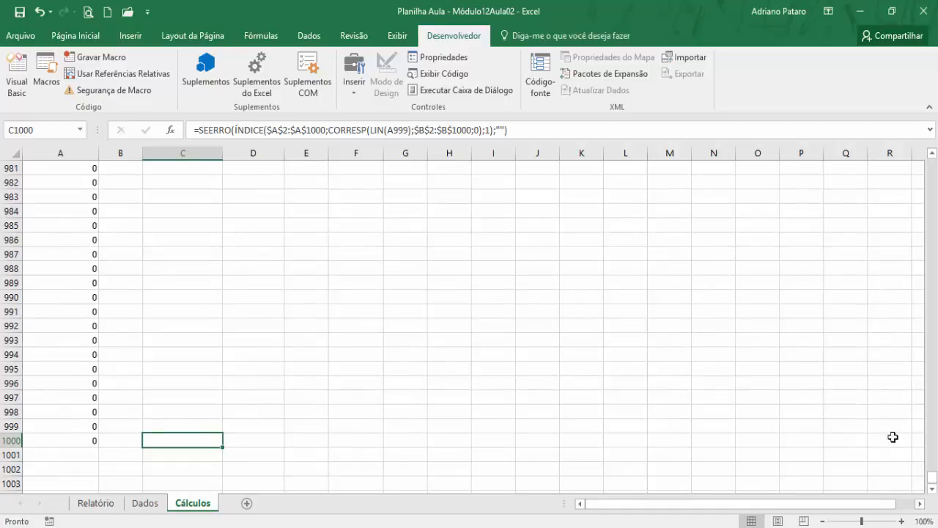
- Browse the entries beyond the last seller in the Relatório combo box and close the list without selecting any
left_click(110, 506)
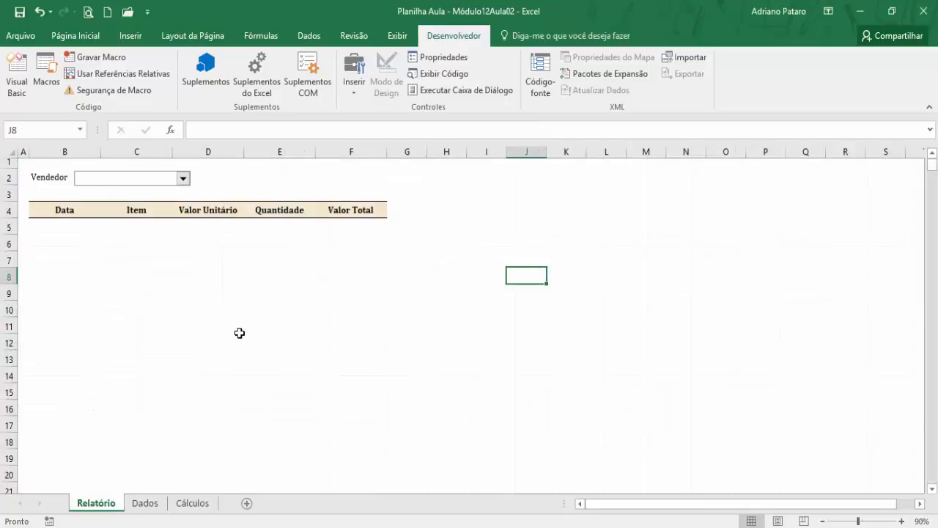
left_click(182, 178)
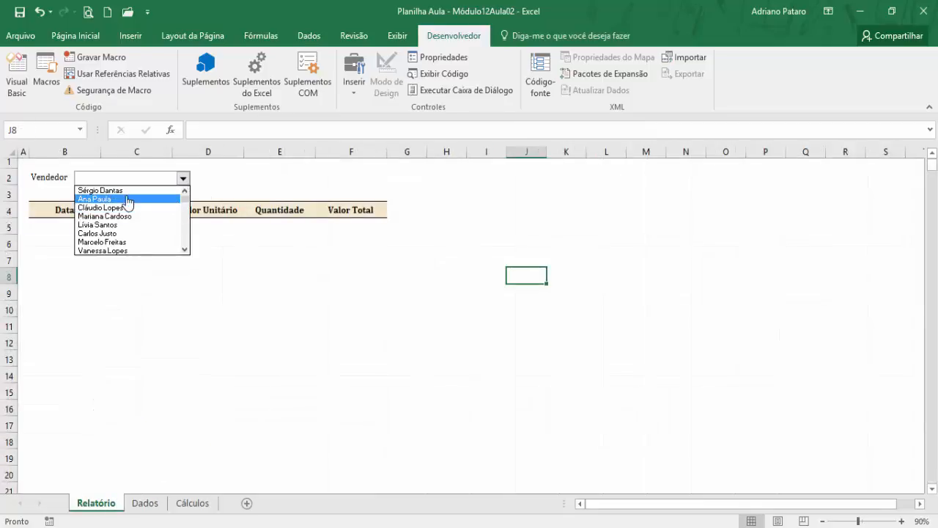
left_click(186, 251)
left_click(186, 251)
left_click(186, 251)
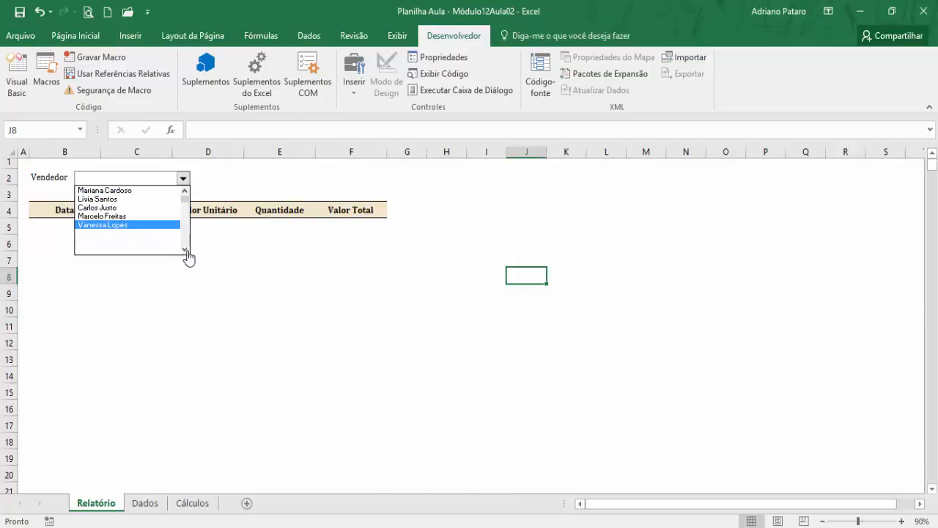
left_click(186, 251)
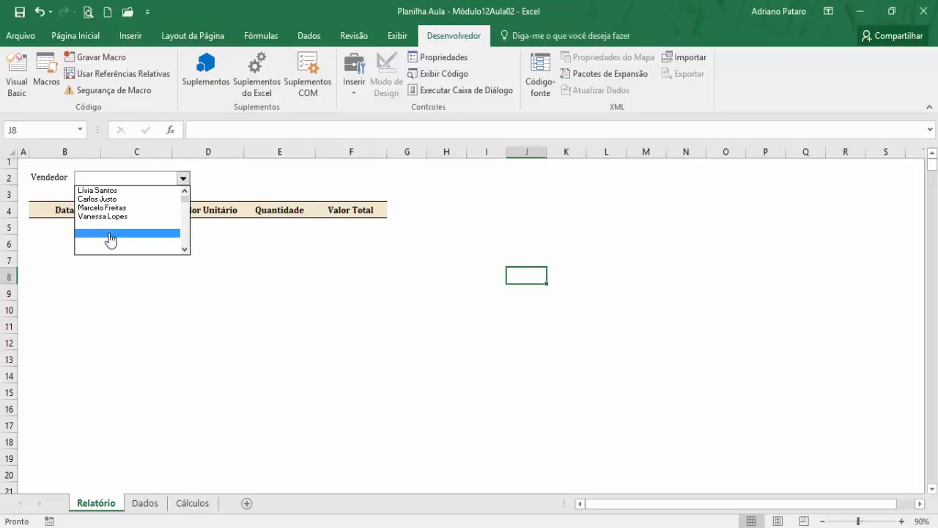
left_click(215, 377)
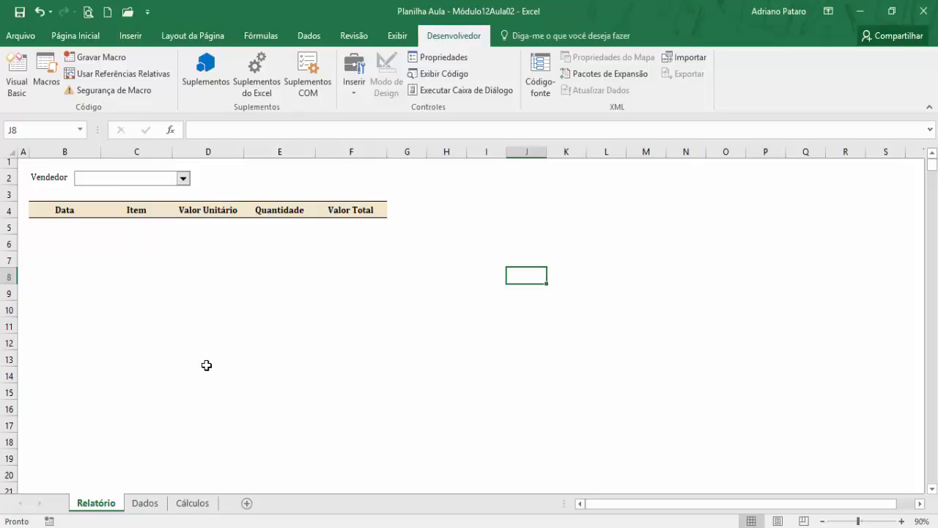
- Review the seller names in the Lista Exclusiva column of the Cálculos sheet, selecting C2:C9
left_click(192, 506)
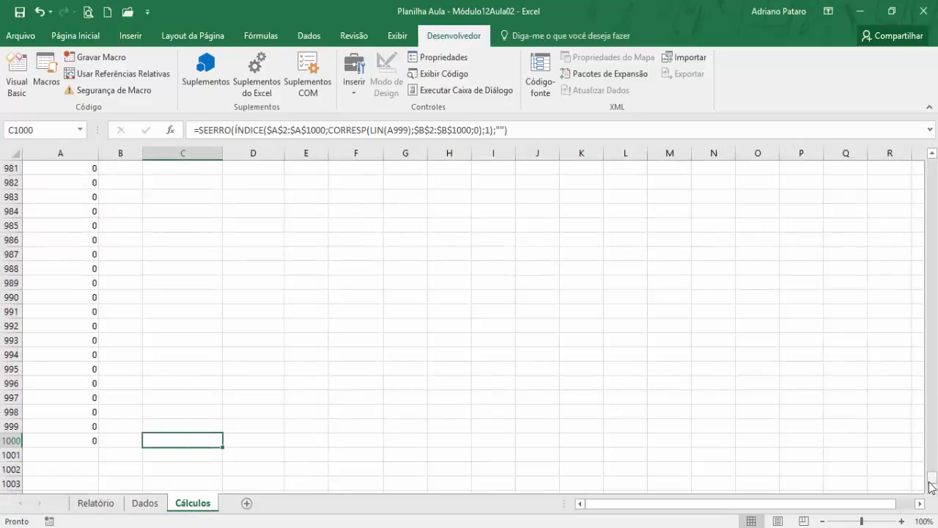
left_click_drag(933, 487, 932, 165)
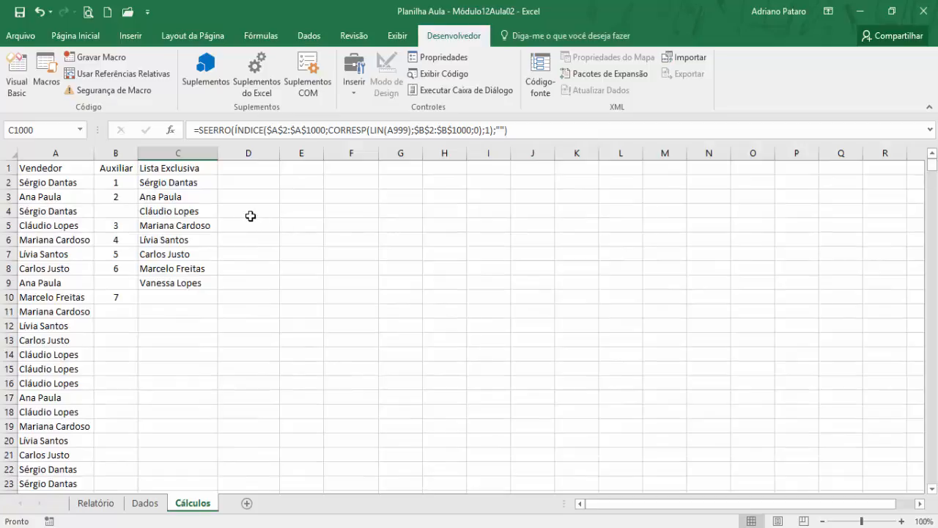
left_click_drag(205, 183, 180, 323)
left_click(193, 184)
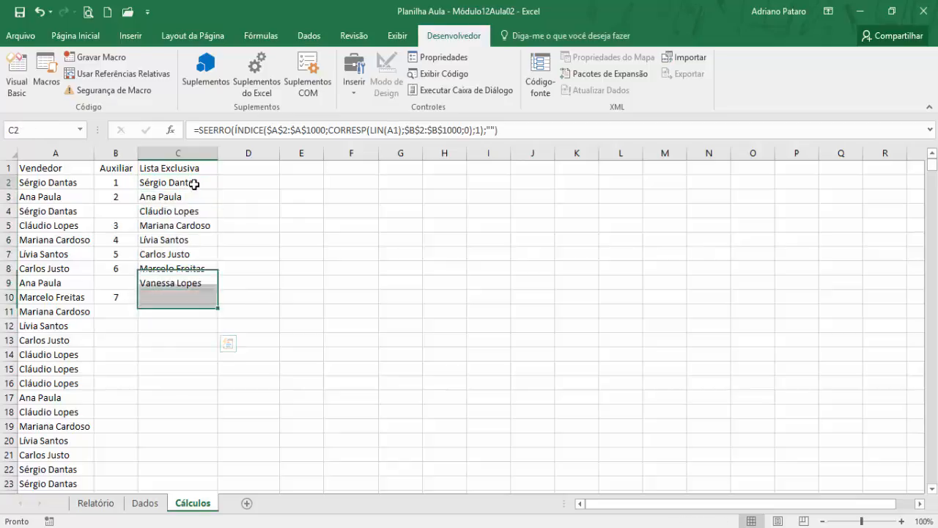
left_click(264, 183)
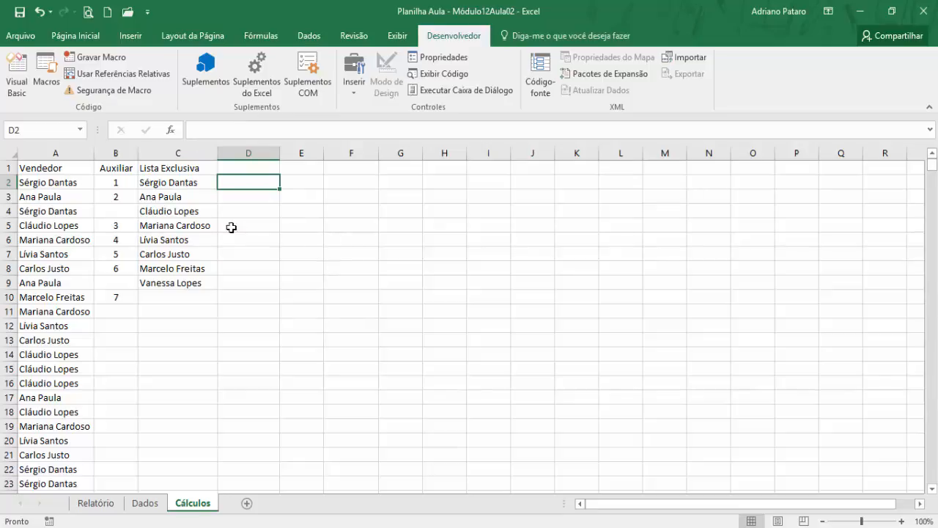
left_click_drag(177, 184, 172, 283)
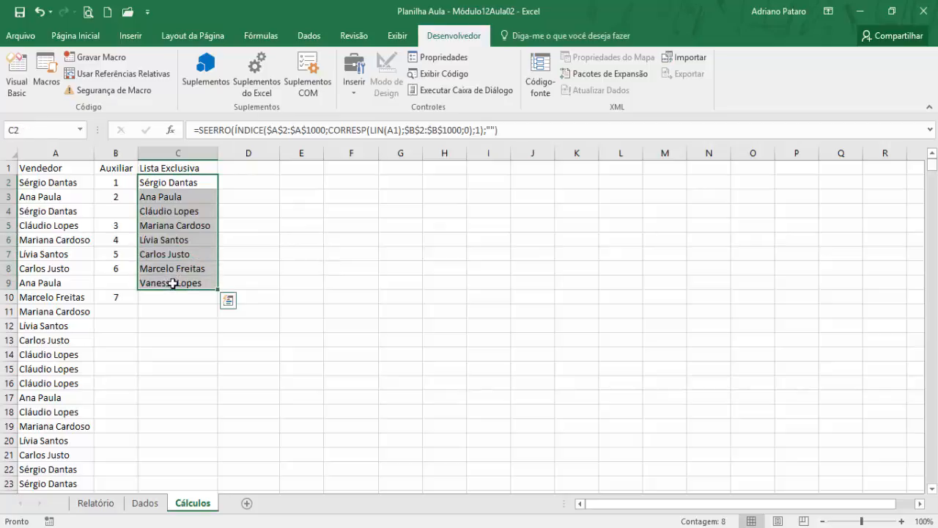
- Count the non-empty Lista Exclusiva cells in D2 with the CONT.VALORES function over C2:C1000
left_click(271, 184)
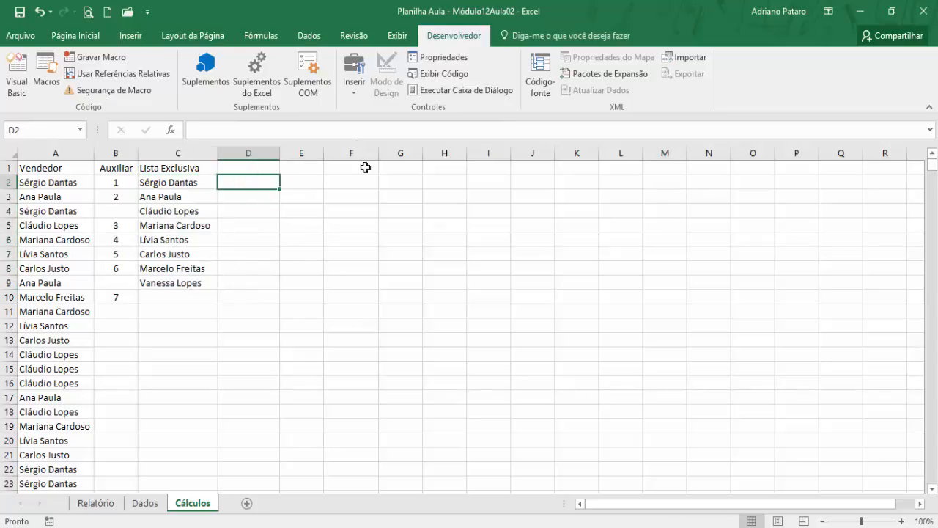
left_click(261, 36)
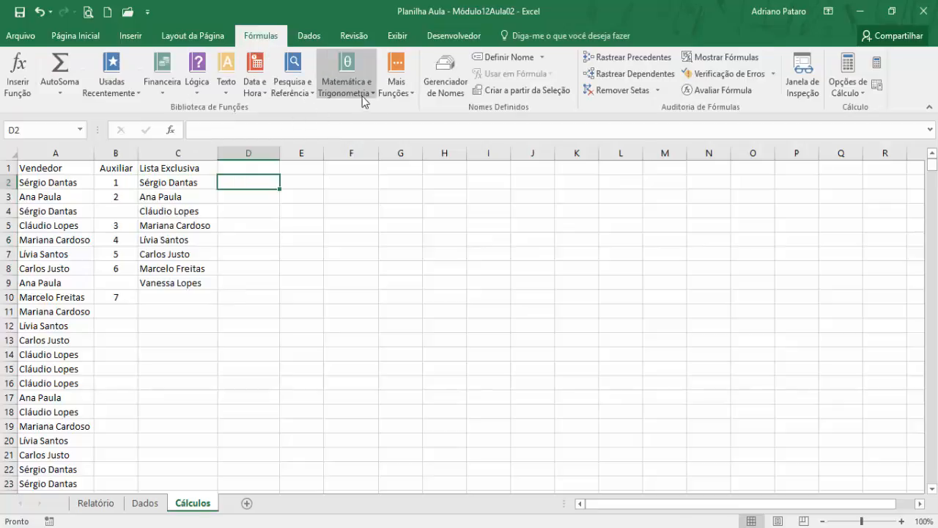
left_click(397, 94)
mouse_move(403, 112)
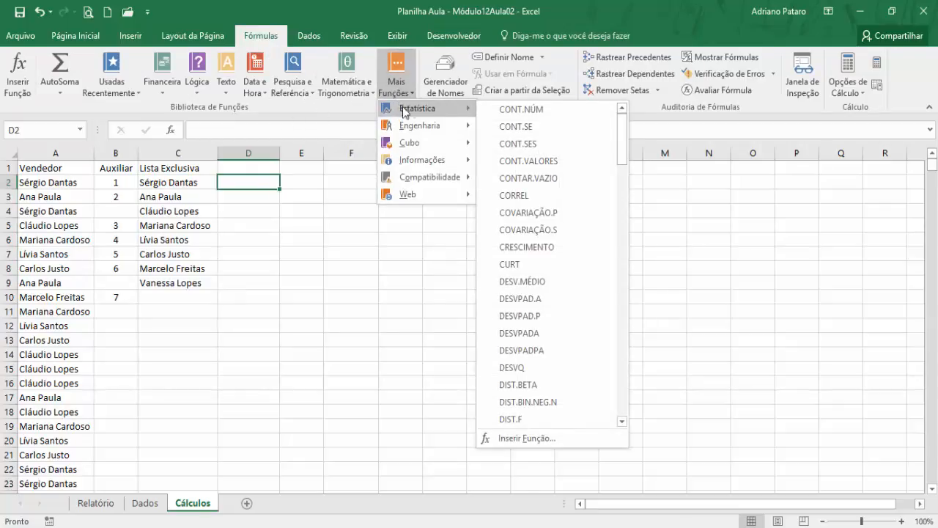
left_click(527, 163)
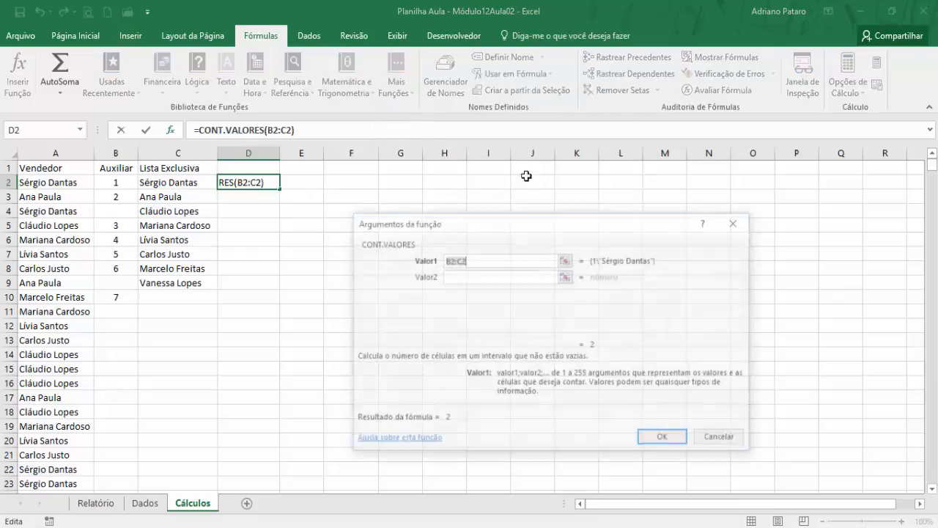
left_click_drag(494, 223, 537, 212)
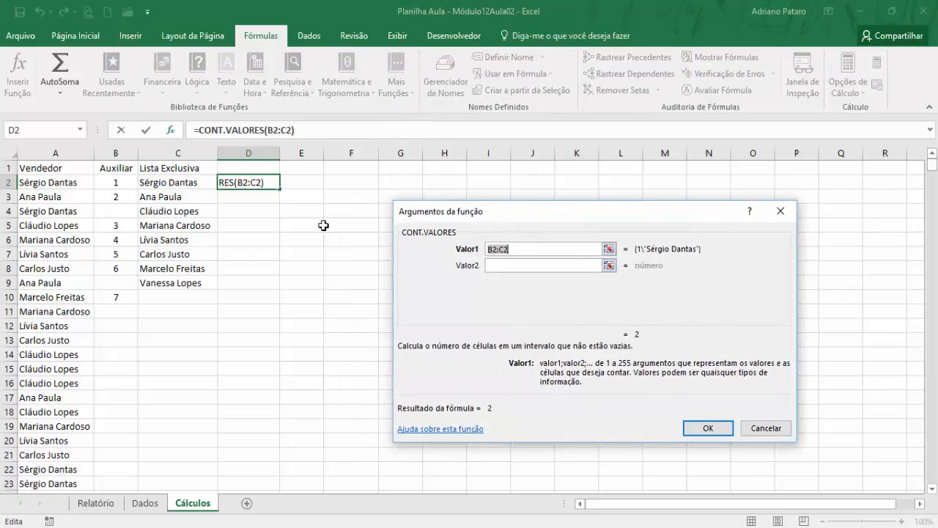
left_click(200, 182)
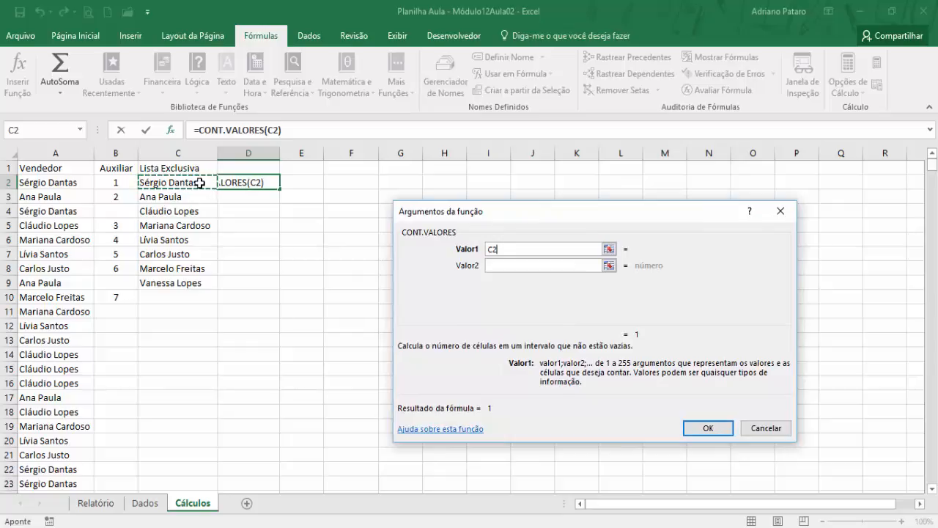
type(":")
key("BackSpace")
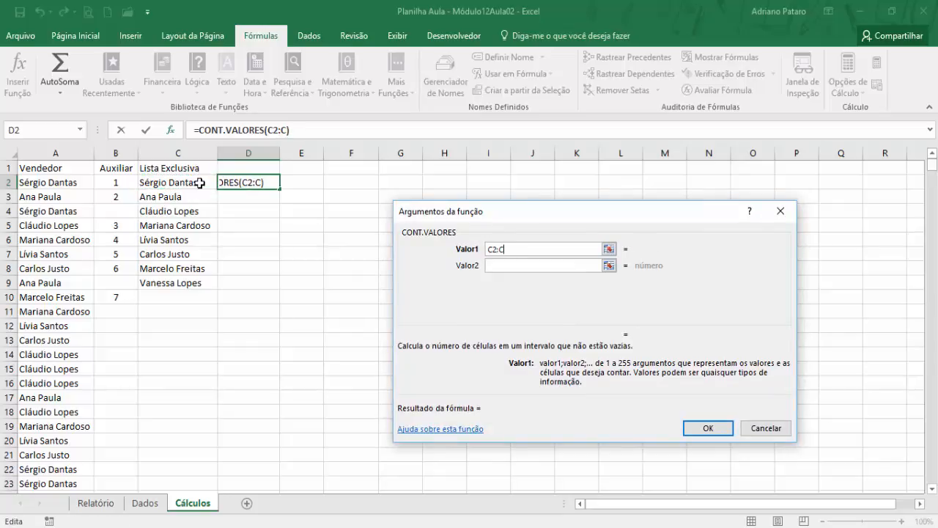
type("1000")
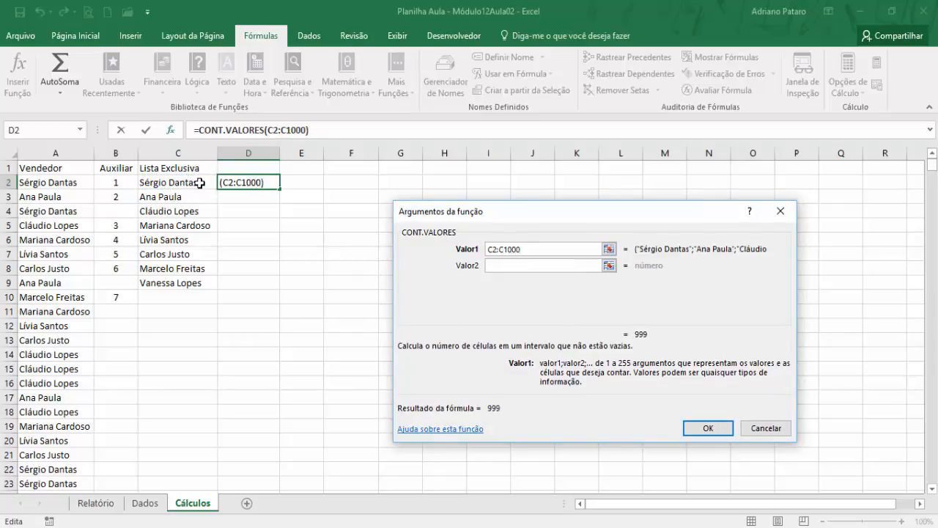
left_click(696, 431)
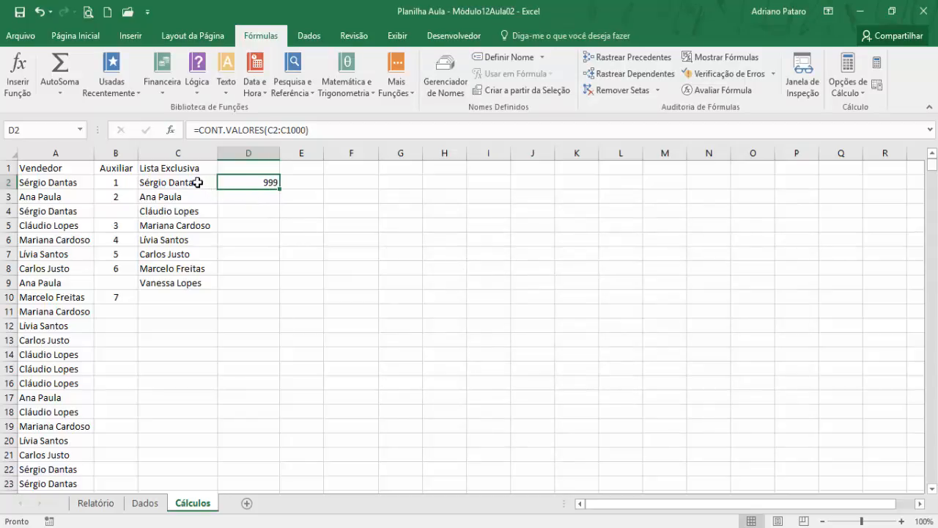
- Inspect the formulas in the Lista Exclusiva cells below C9 and compare the selection count of C2:C9 with D2
left_click(184, 298)
left_click(180, 317)
left_click(179, 331)
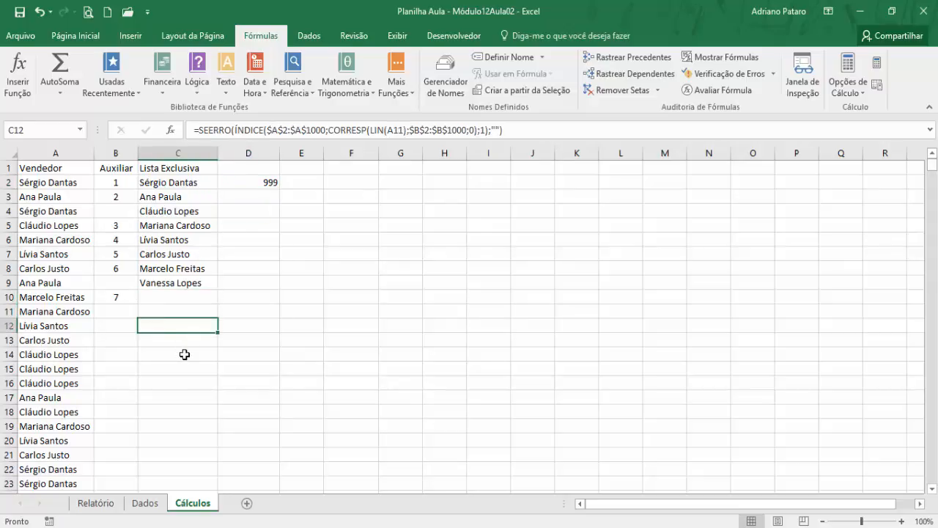
left_click(184, 355)
left_click(176, 299)
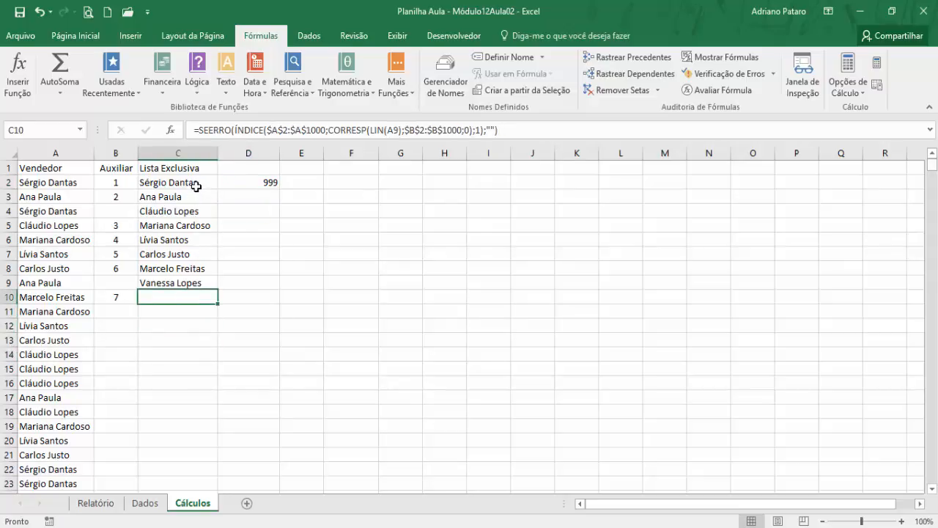
left_click_drag(195, 184, 191, 282)
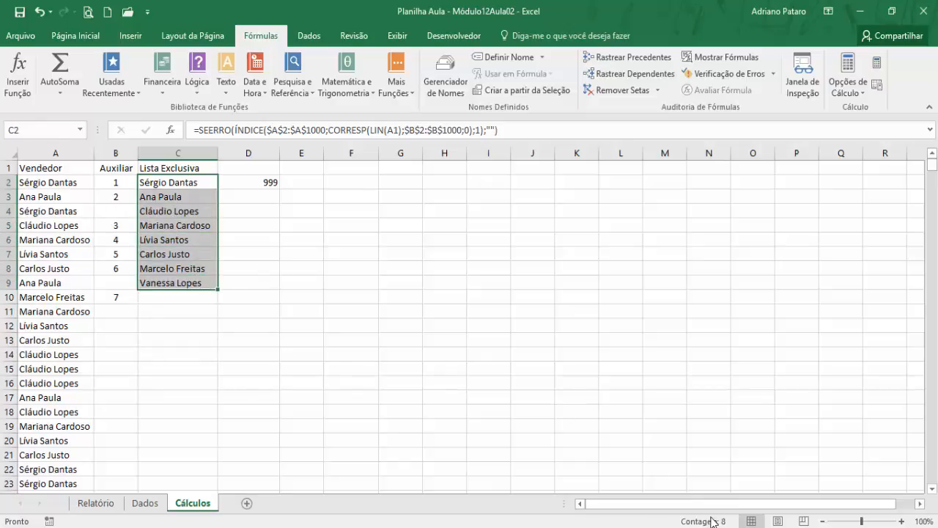
left_click(189, 307)
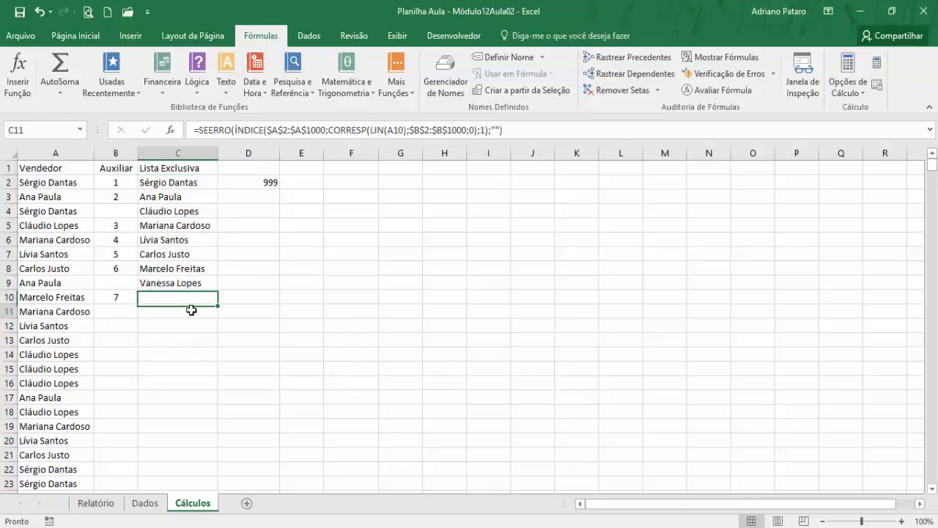
left_click(192, 326)
left_click(182, 303)
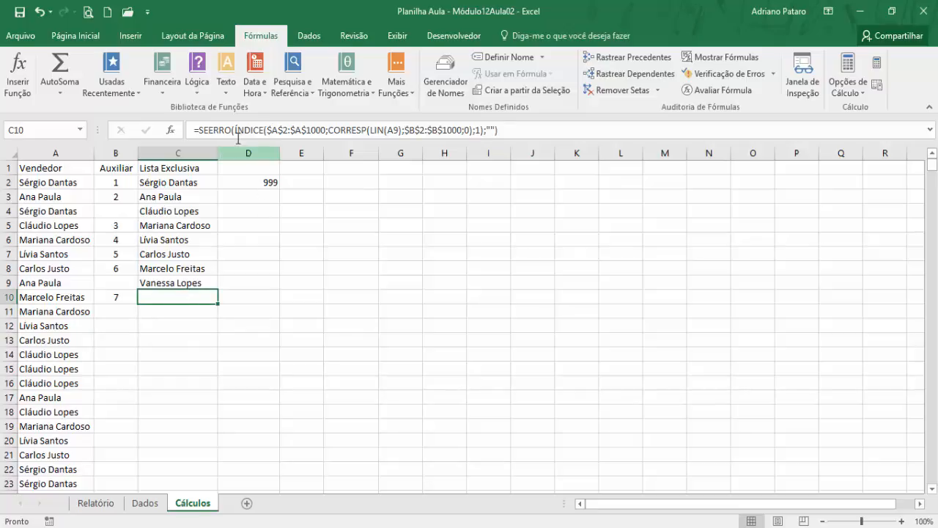
left_click(252, 182)
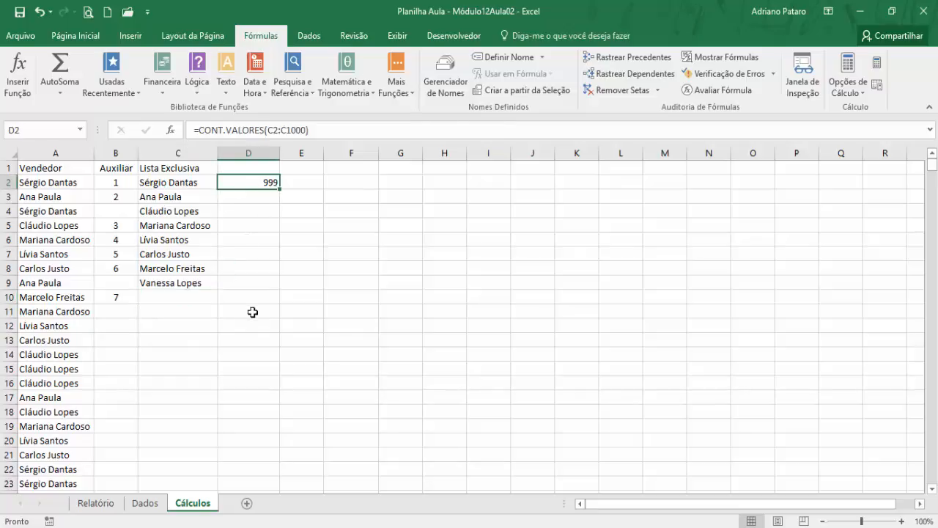
- Count the blank Lista Exclusiva cells in E2 with the CONTAR.VAZIO function over C2:C1000
left_click(315, 184)
left_click(411, 93)
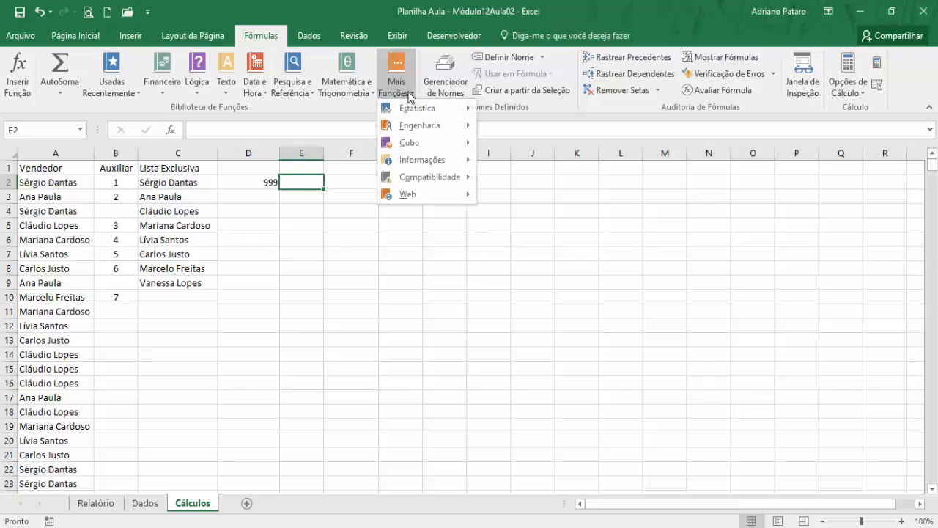
mouse_move(418, 110)
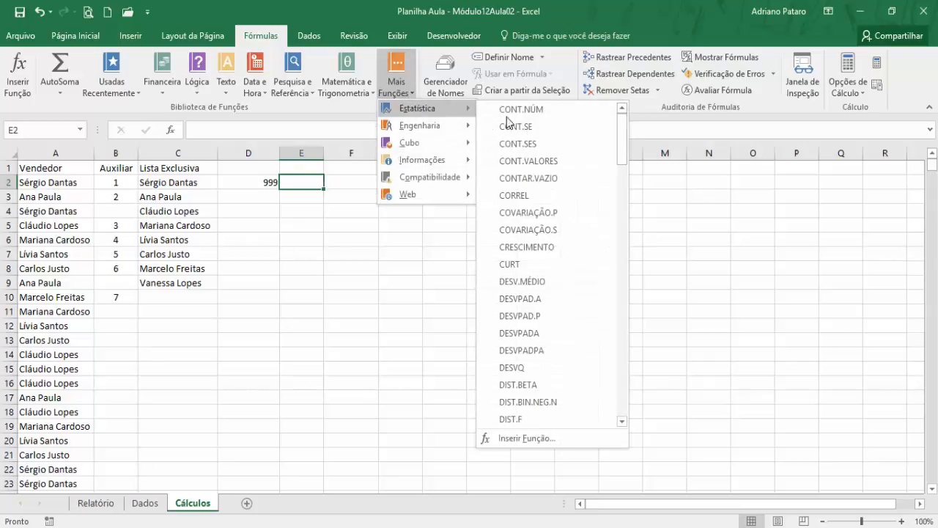
left_click(559, 178)
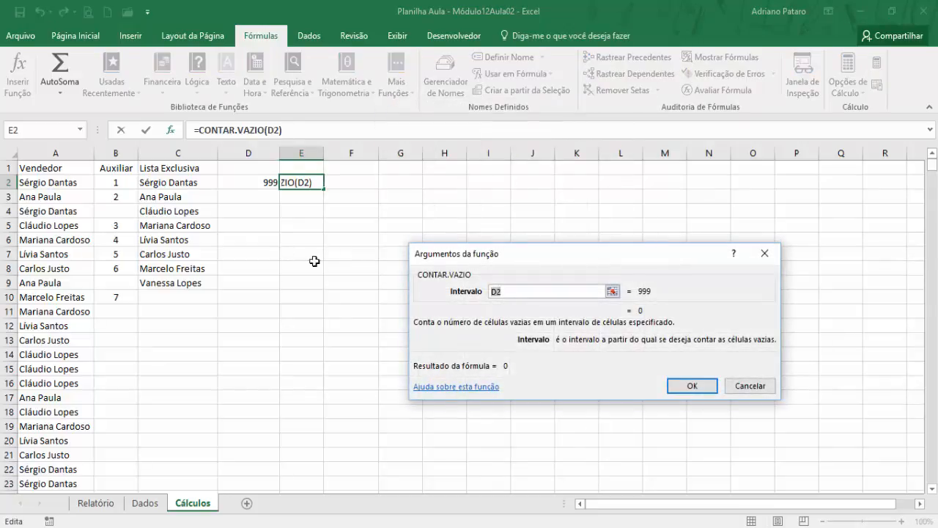
left_click(201, 184)
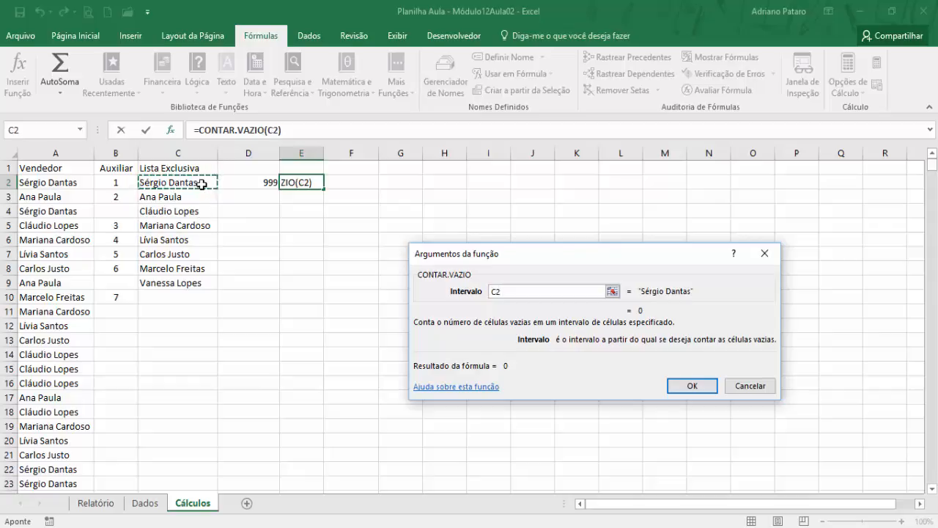
key("F8")
key("BackSpace")
type("1000")
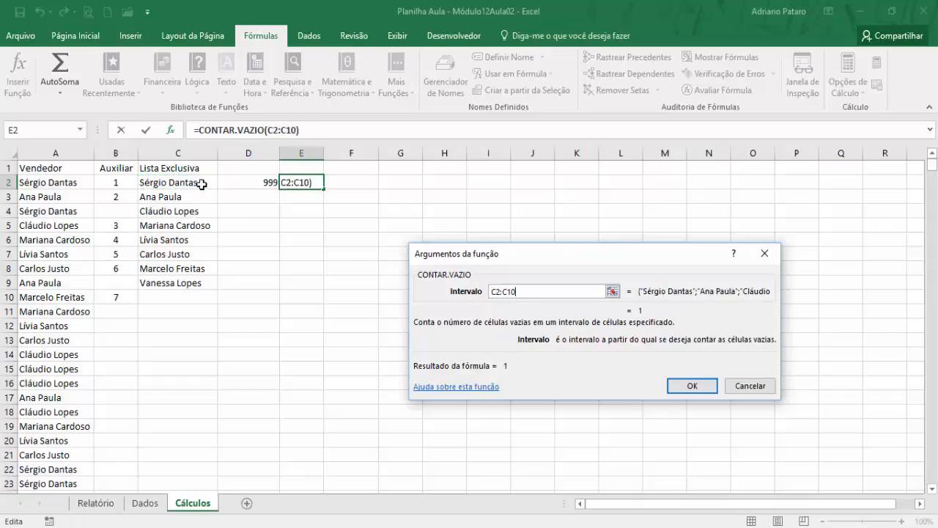
left_click(692, 385)
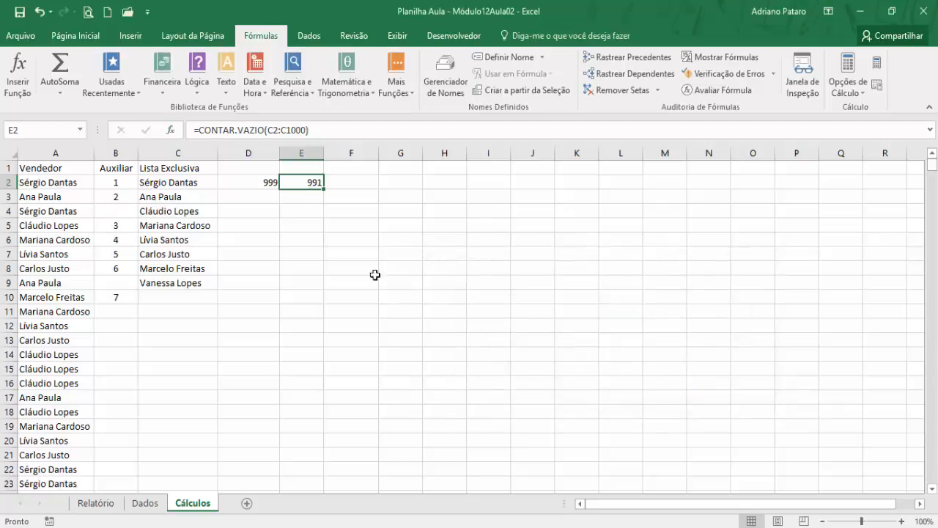
- Subtract the blank count from the total count in F2 with the formula =D2-E2
left_click(271, 184)
left_click(297, 186)
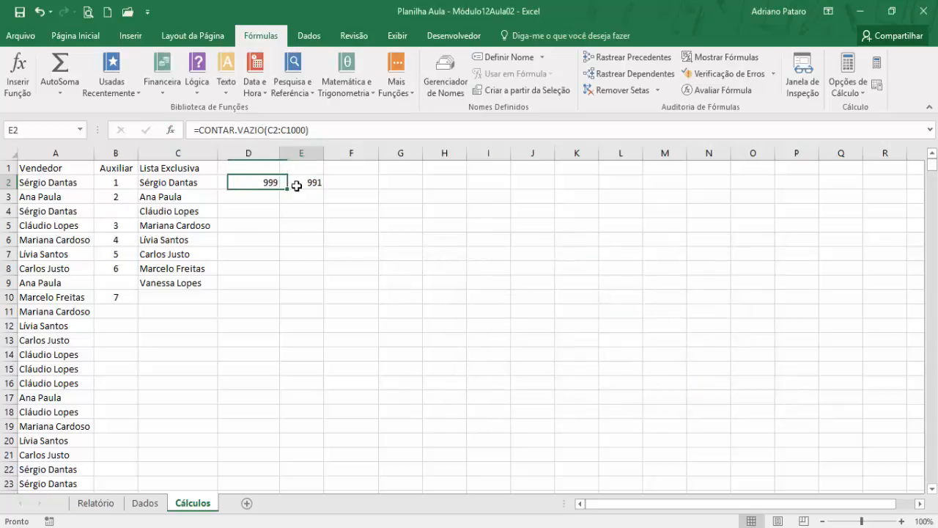
left_click(256, 184)
left_click(351, 184)
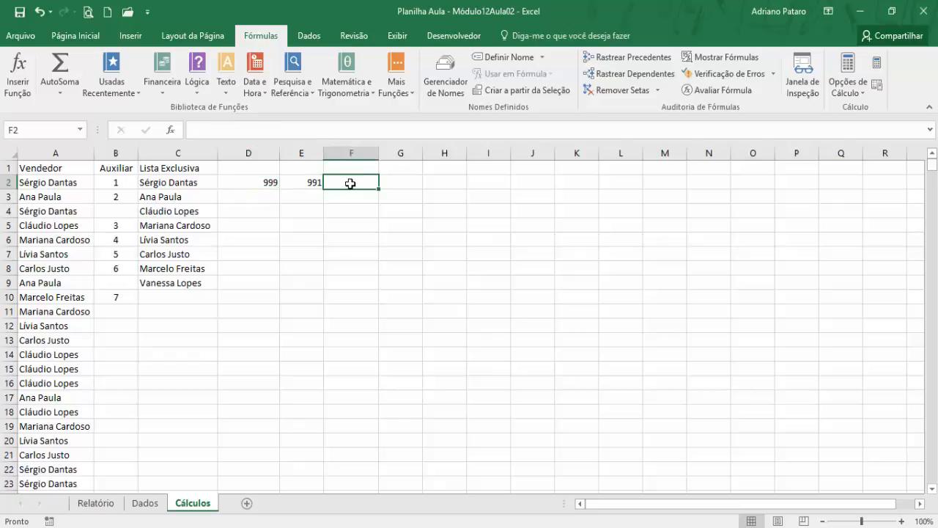
type("=")
left_click(273, 181)
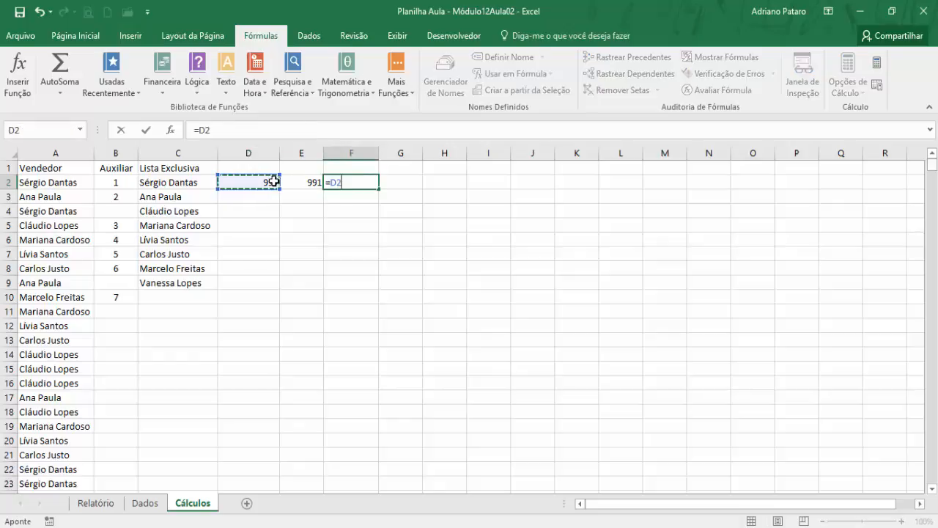
type("-")
left_click(302, 184)
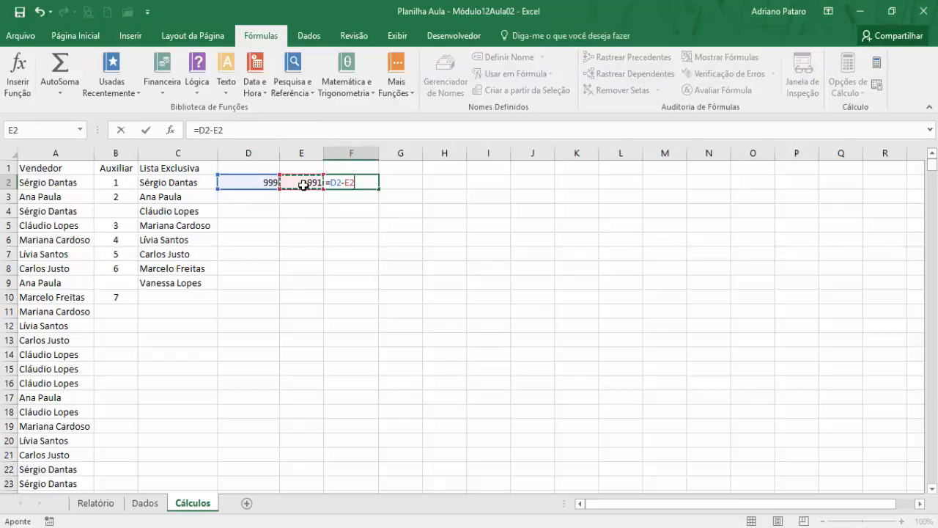
key("Return")
left_click(358, 184)
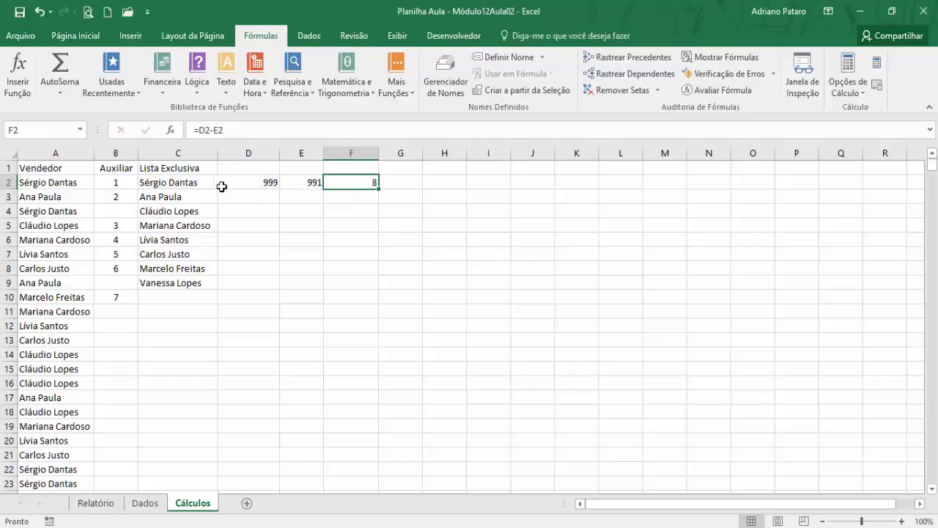
- Check the seller names in C2:C9 against the counting formulas in D2, E2 and F2
left_click_drag(202, 183, 179, 279)
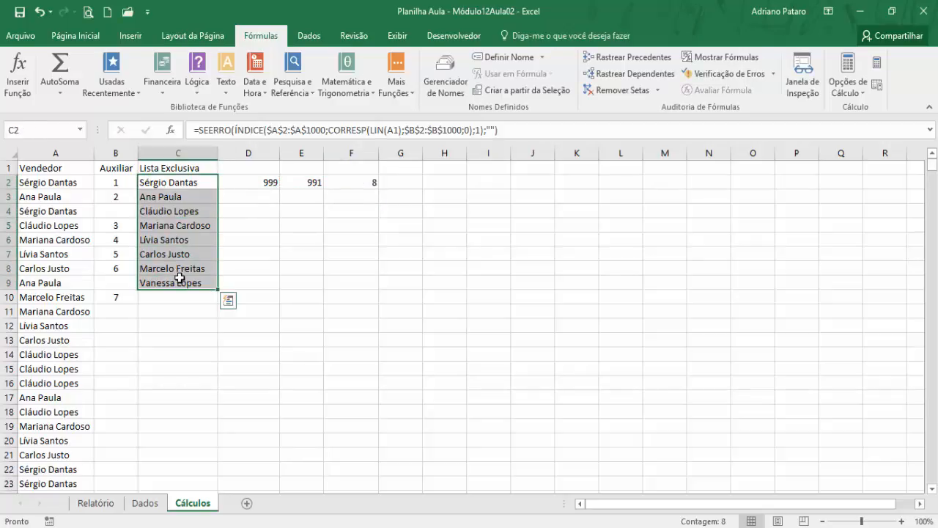
left_click(317, 186)
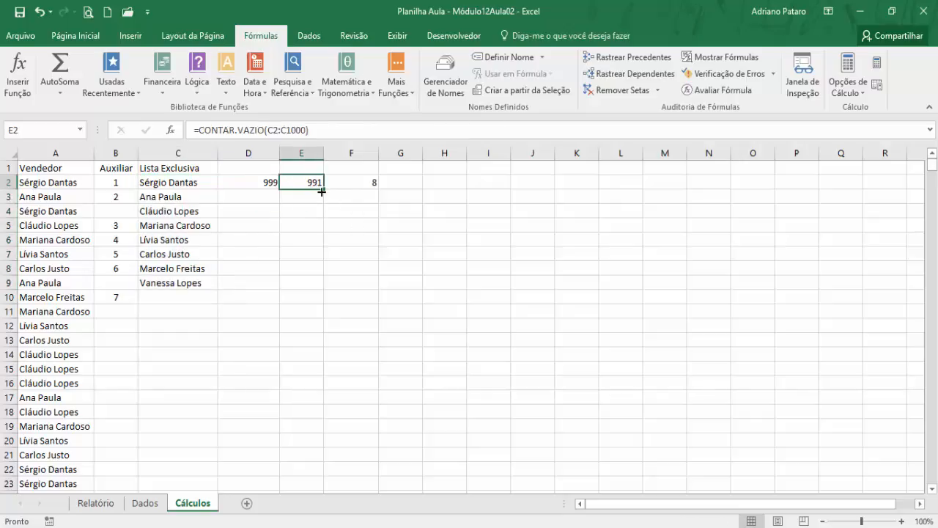
left_click(268, 179)
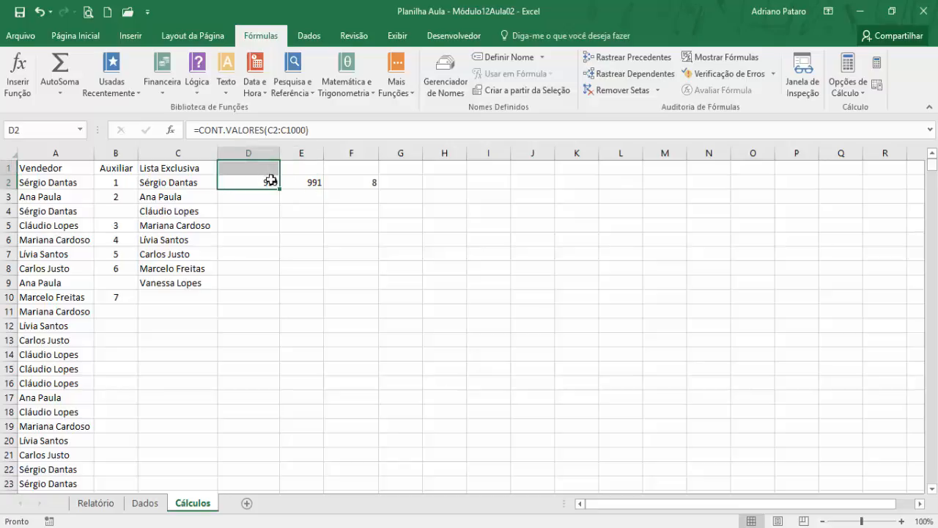
left_click(308, 184)
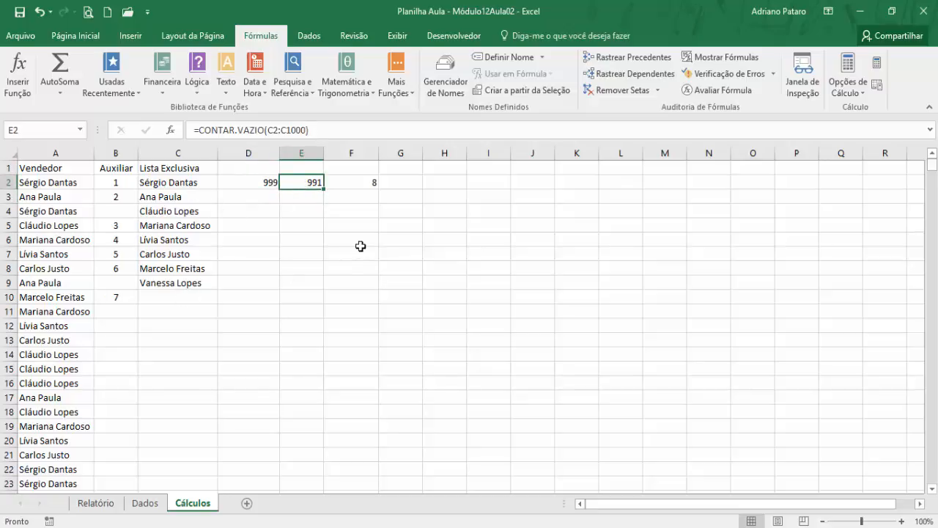
left_click(366, 184)
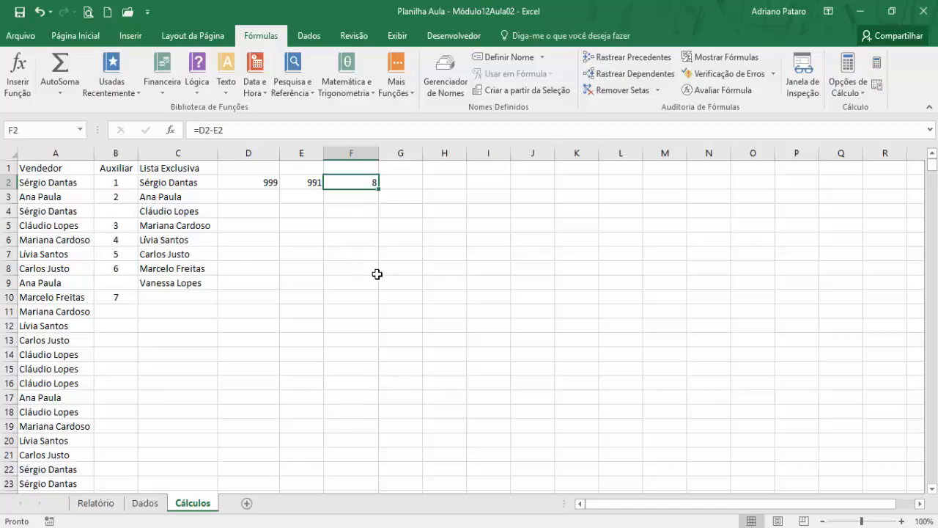
- Start a DESLOC function in G2 with reference $C$2 and row and column offsets of 0
left_click(405, 185)
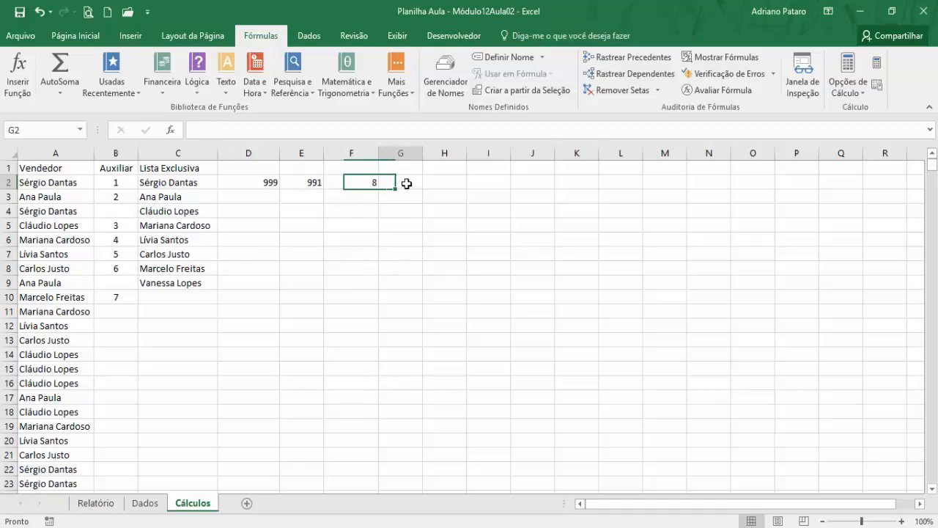
left_click(310, 95)
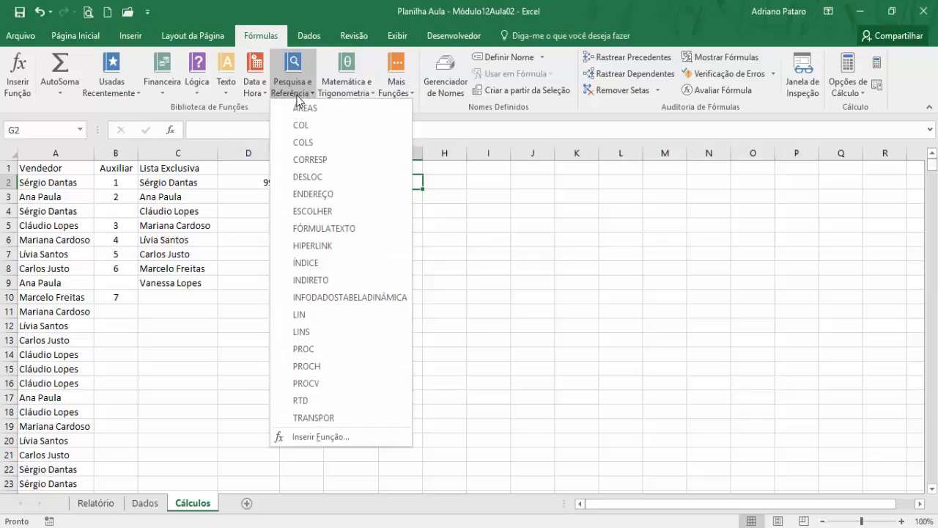
left_click(317, 179)
left_click_drag(525, 215, 585, 214)
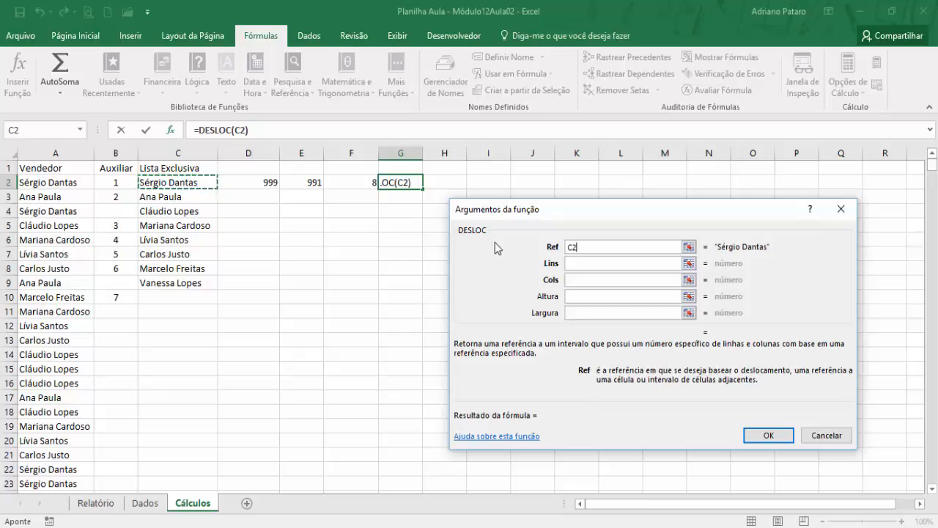
key("F4")
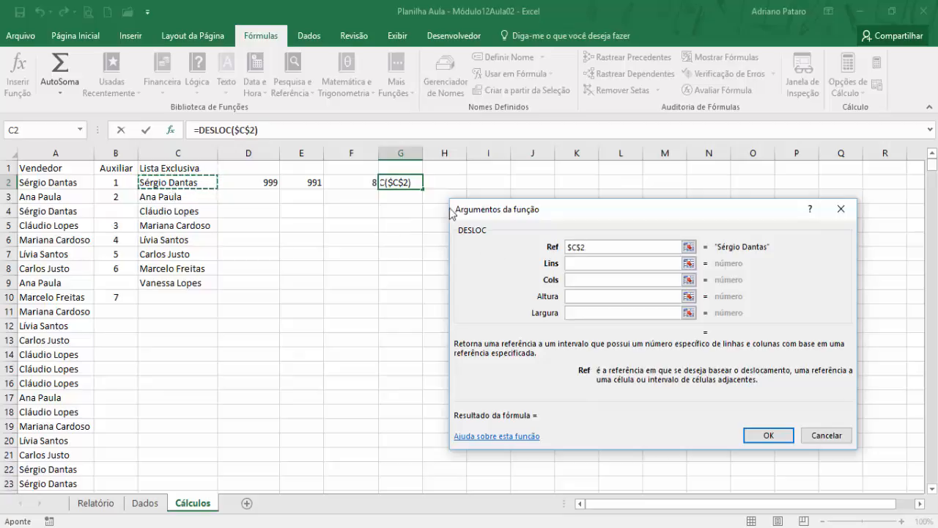
left_click(574, 264)
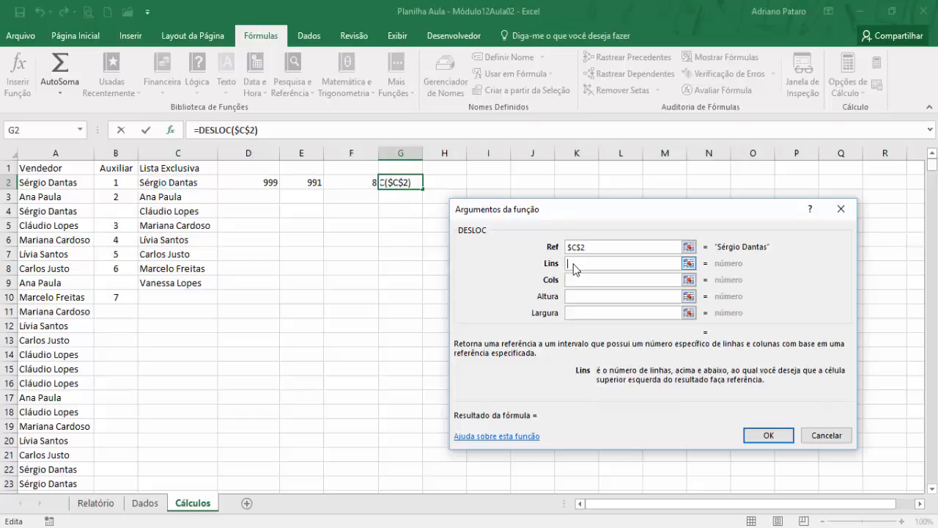
type("0")
left_click(581, 283)
type("0")
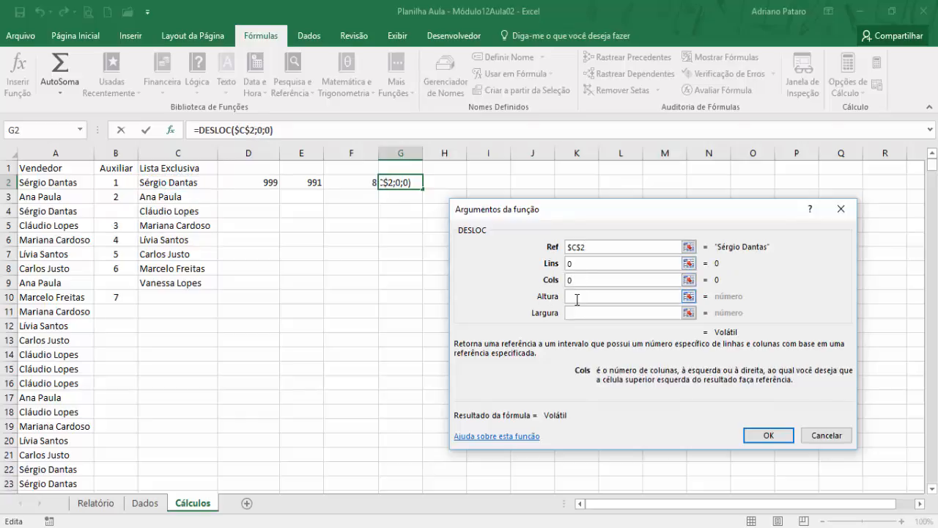
- Complete G2's DESLOC function with height $F$2 and width 1
left_click(577, 298)
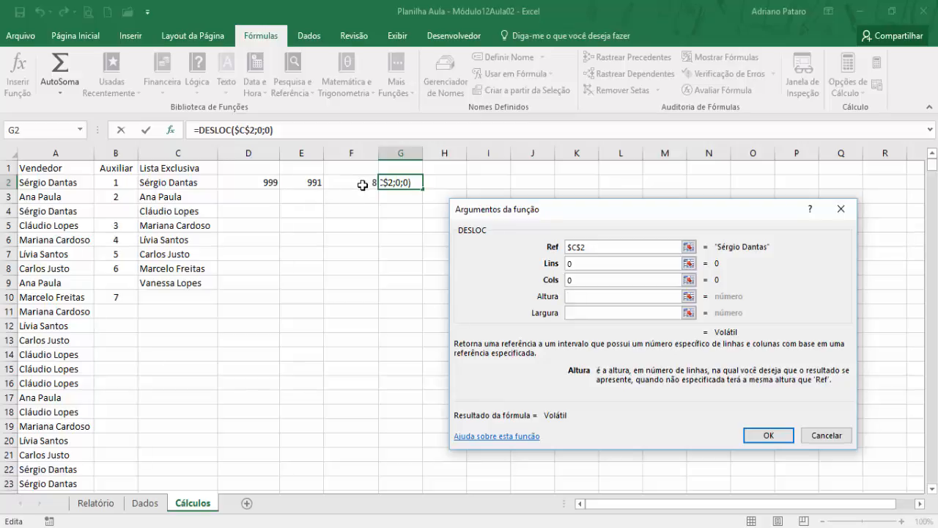
left_click(363, 182)
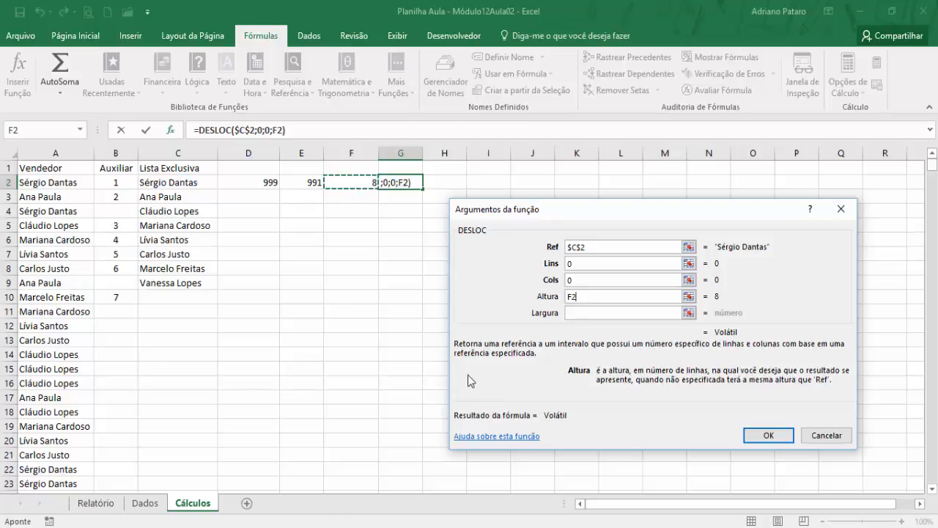
key("F4")
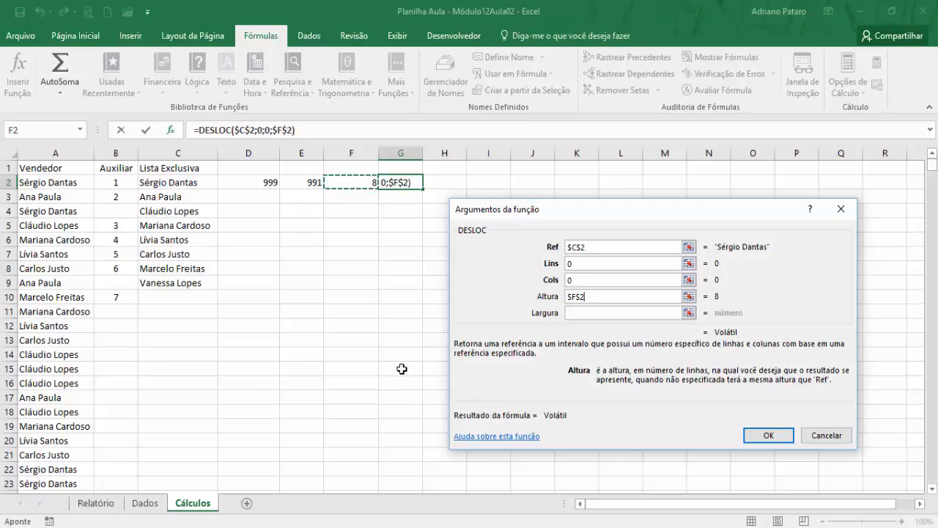
left_click(585, 314)
type("1")
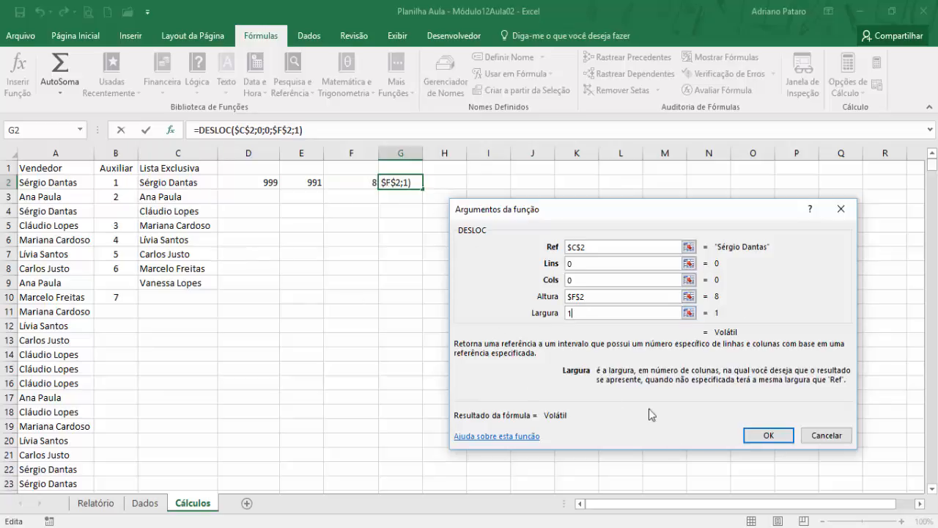
left_click(768, 435)
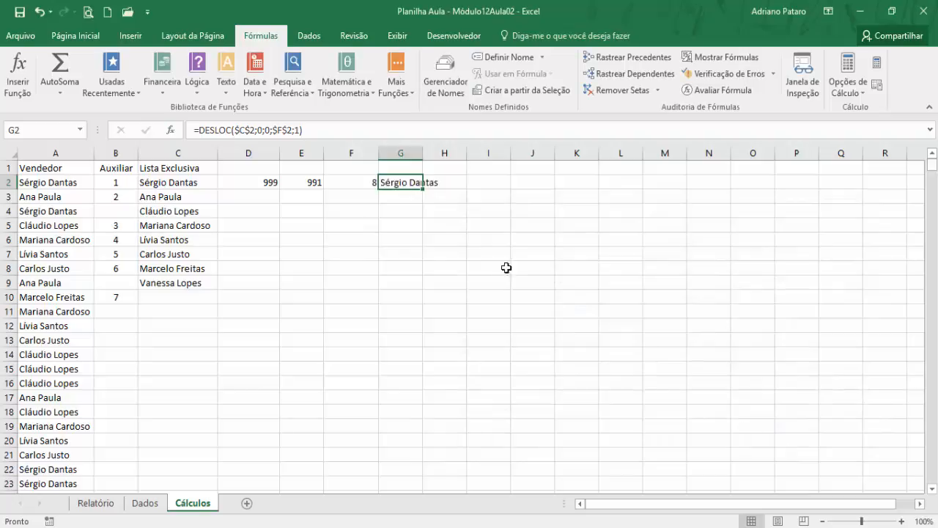
- Widen column G to fit the seller name and fill the DESLOC formula from G2 down to G10
left_click_drag(419, 152, 453, 154)
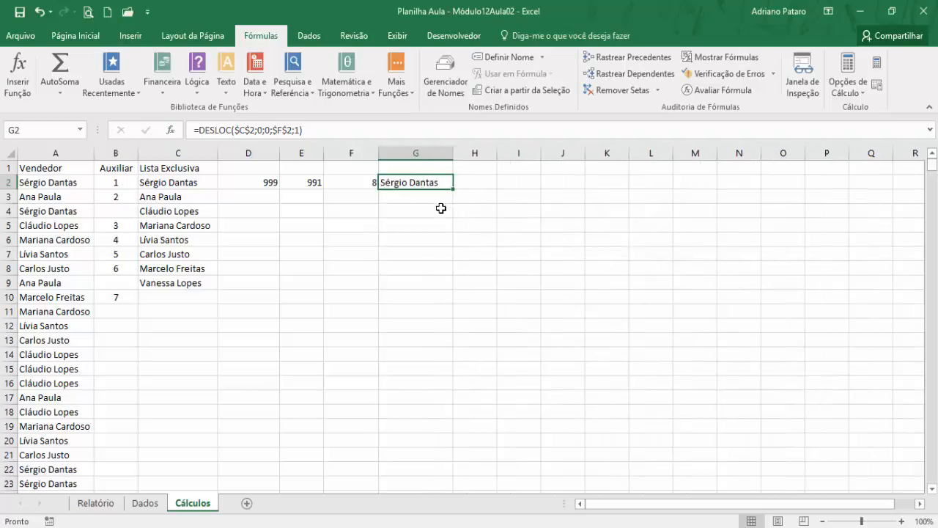
left_click_drag(453, 189, 456, 304)
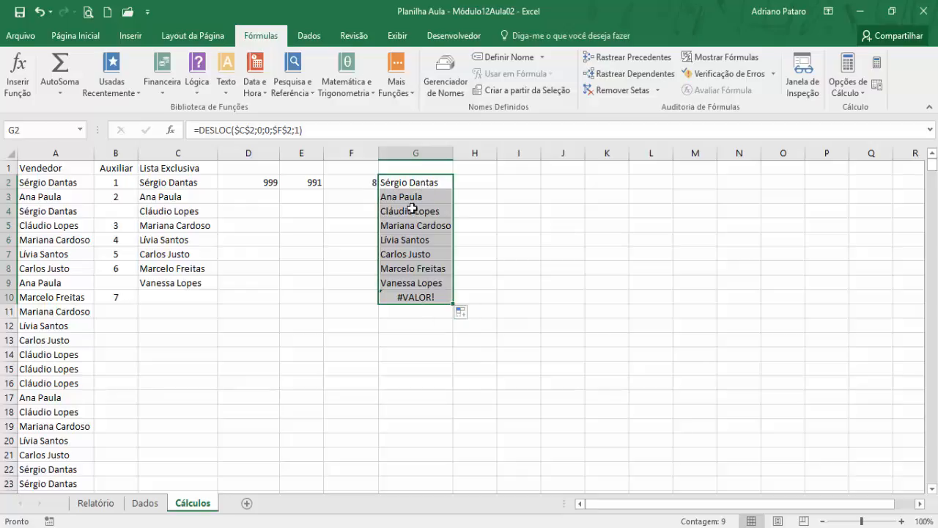
- Check the DESLOC results in G2:G9 and the count formula in D2, and view the Relatório sheet's seller combo box
left_click_drag(418, 184, 422, 281)
left_click(423, 187)
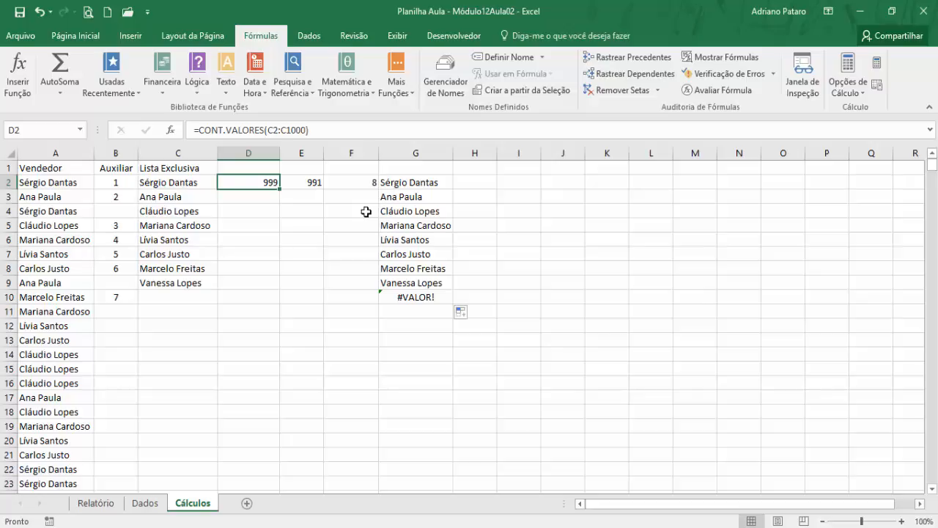
left_click(397, 211)
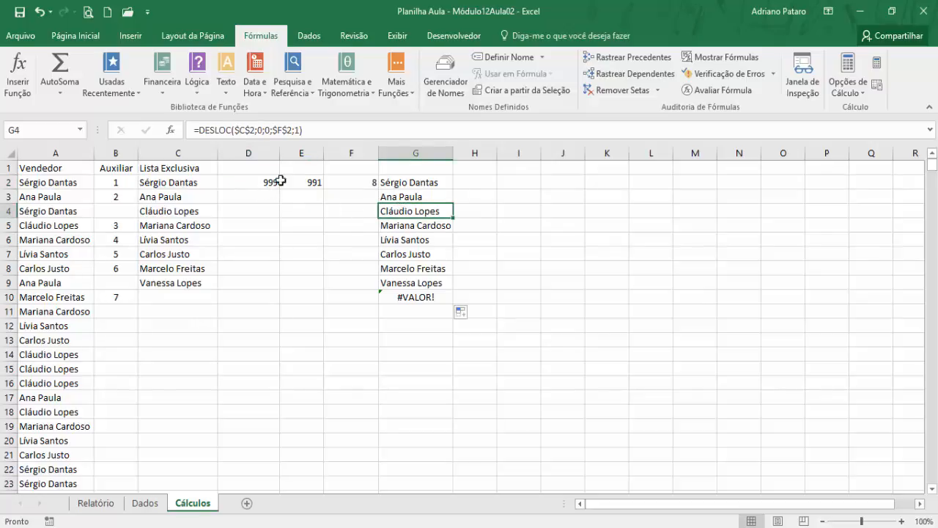
key("Up")
key("Up")
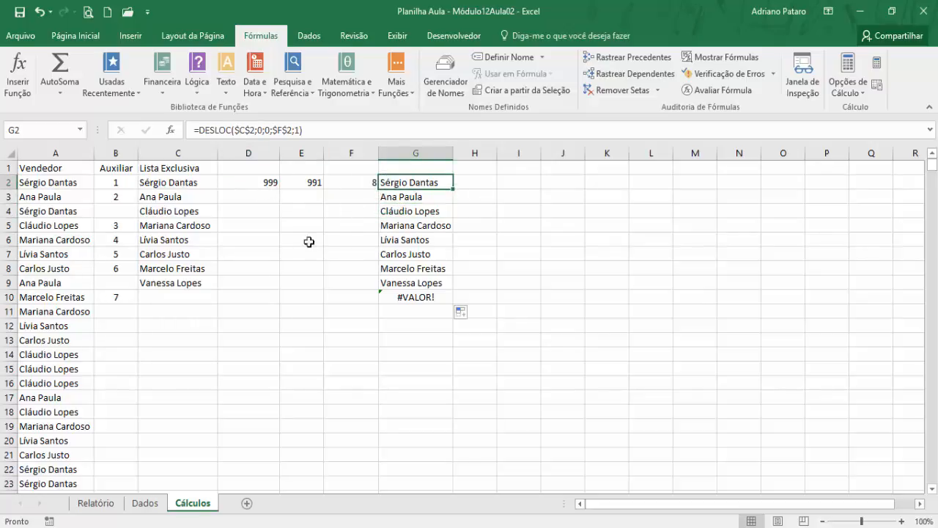
left_click(96, 504)
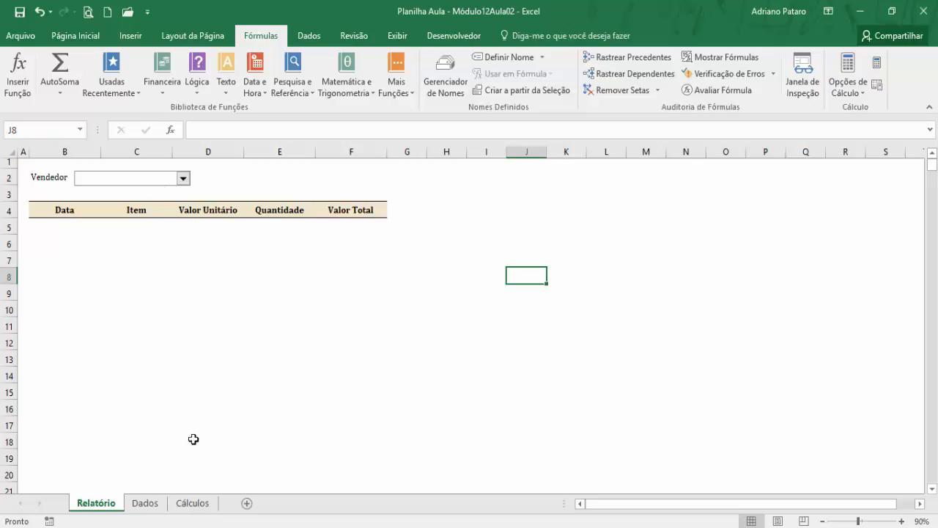
left_click(194, 503)
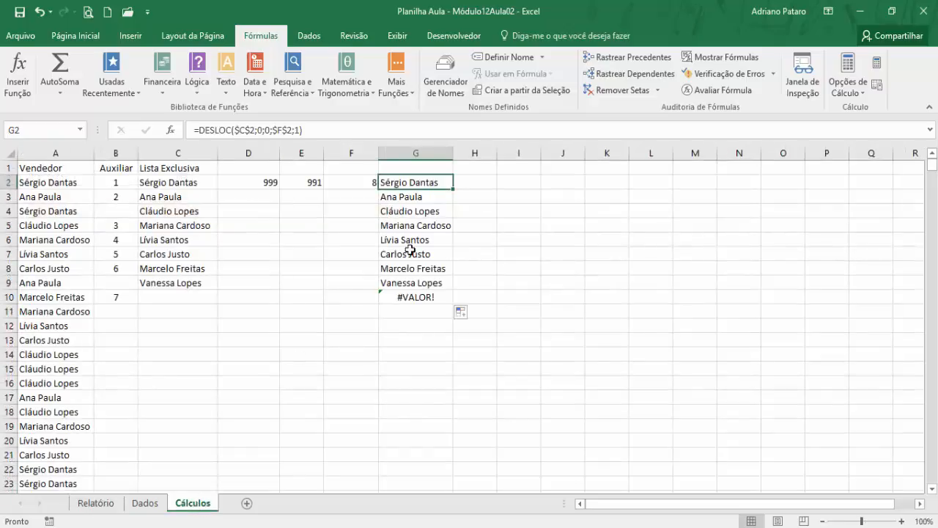
- Clear the trial formulas in columns D to G of Cálculos from row 2 downward
left_click(271, 182)
left_click_drag(271, 182, 449, 300)
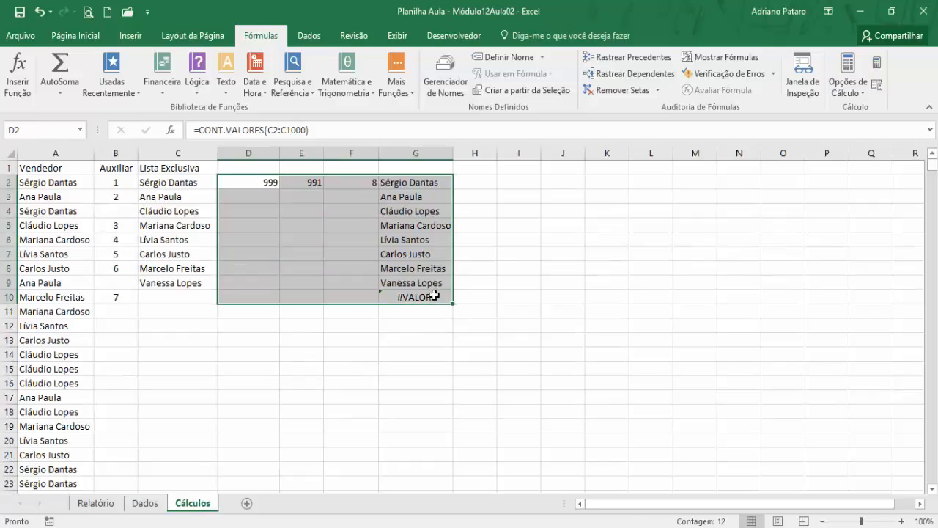
key("ctrl+shift+Down")
key("Delete")
key("ctrl+BackSpace")
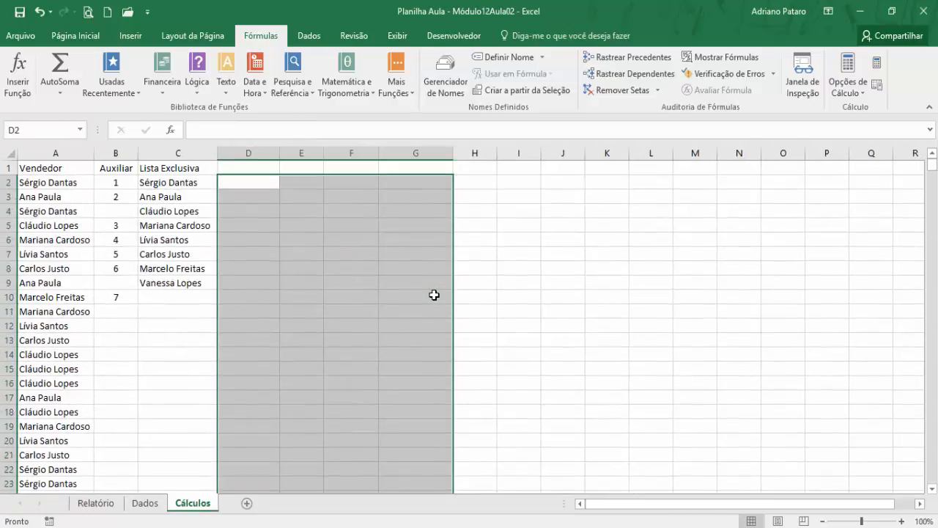
- Create a new workbook-scoped defined name called Lista from cell D2
left_click(256, 182)
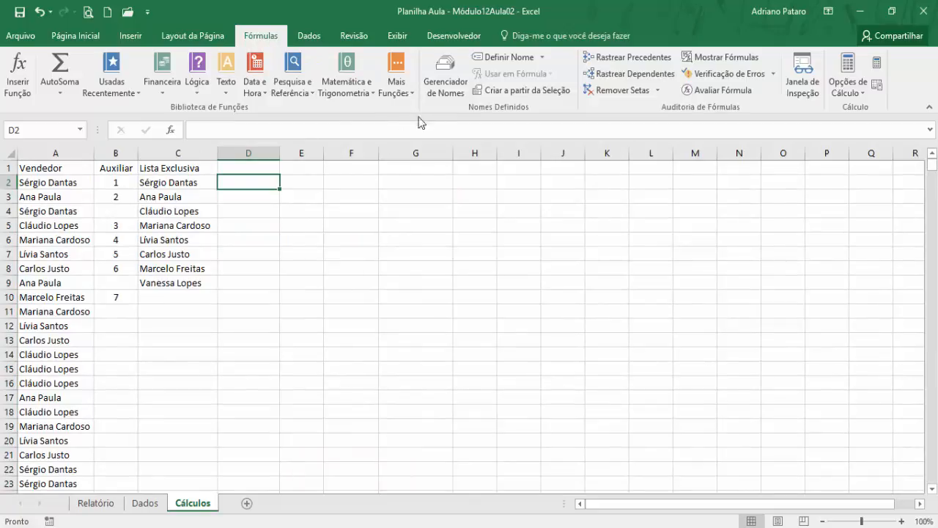
left_click(506, 58)
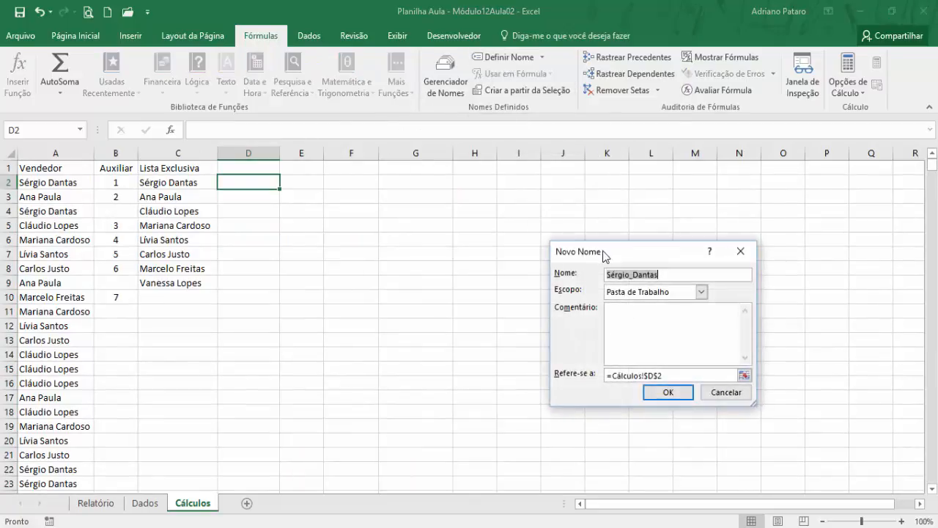
left_click_drag(603, 254, 413, 225)
type("L")
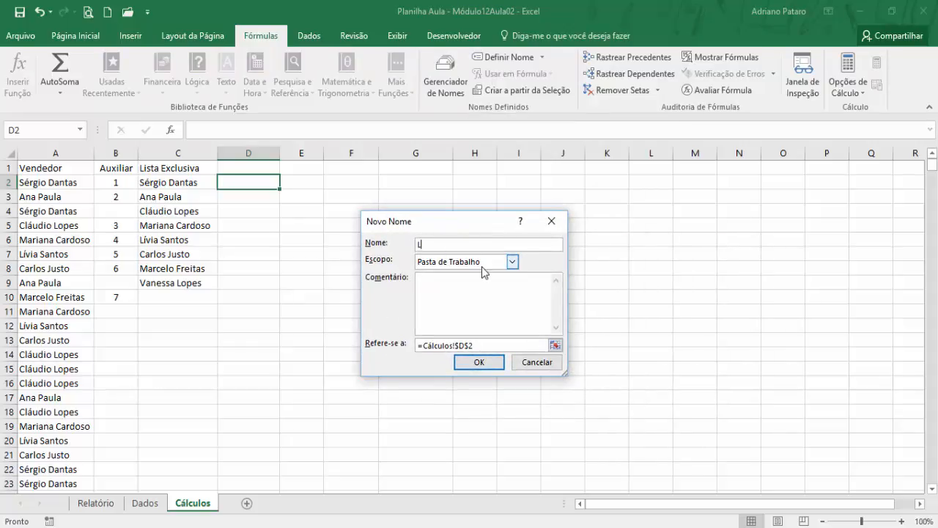
type("ista")
- Enlarge the new name's dialog and replace its reference with the formula start =DESLOC(Cálculos!$C$2;0;0;
left_click(485, 345)
left_click_drag(564, 374, 762, 424)
left_click(491, 394)
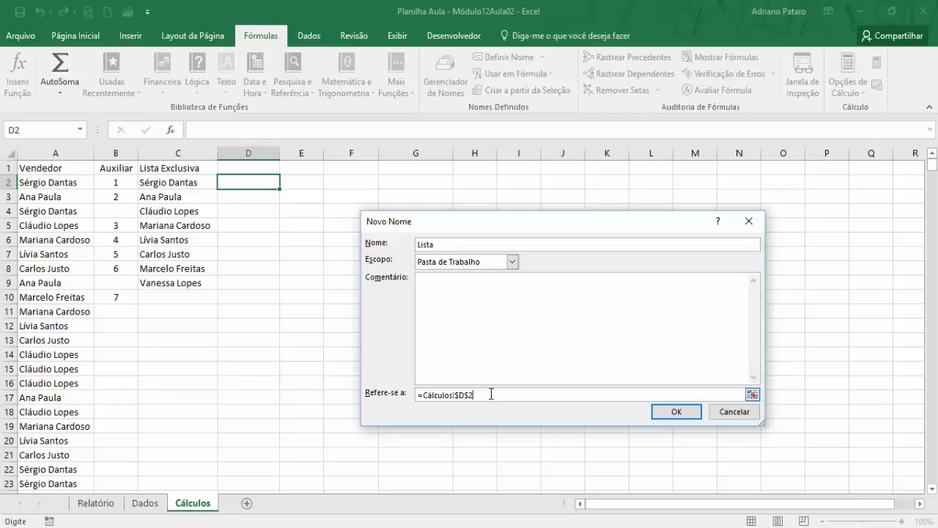
key("BackSpace")
key("BackSpace")
key("BackSpace")
key("BackSpace")
key("BackSpace")
key("BackSpace")
key("BackSpace")
key("BackSpace")
key("BackSpace")
key("BackSpace")
key("BackSpace")
key("BackSpace")
type("DESLOC(")
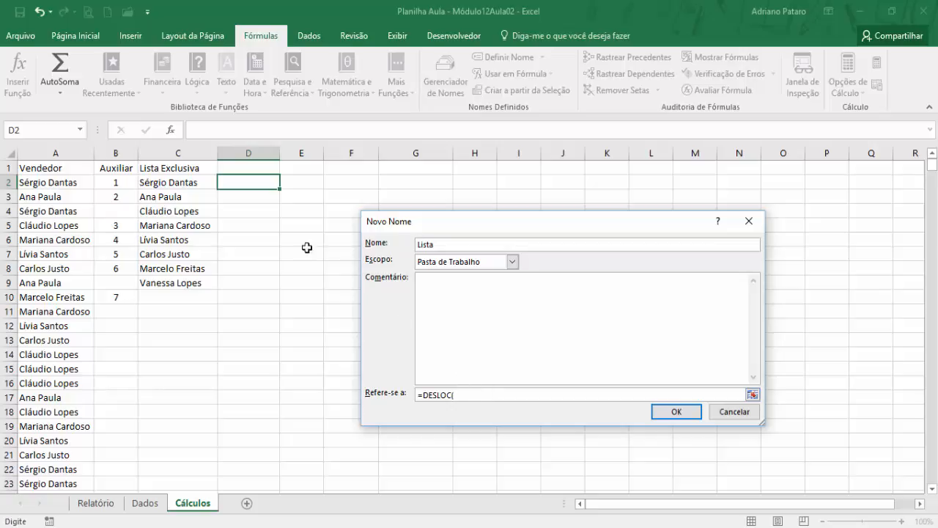
left_click(192, 183)
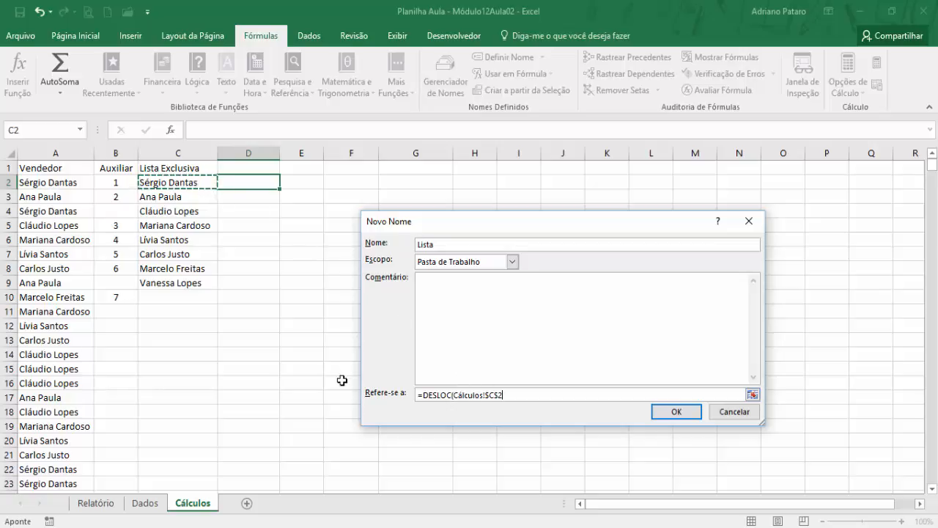
type(";0;0")
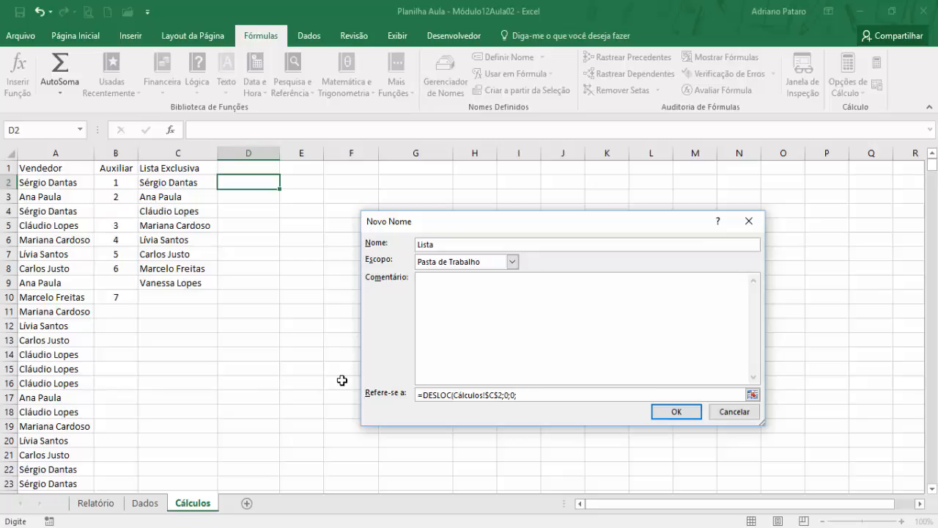
- Add CONT.VALORES(Cálculos!$C$2:$C$1000) followed by a minus sign as the start of Lista's height argument
type("CONT.VALORES(")
left_click(201, 184)
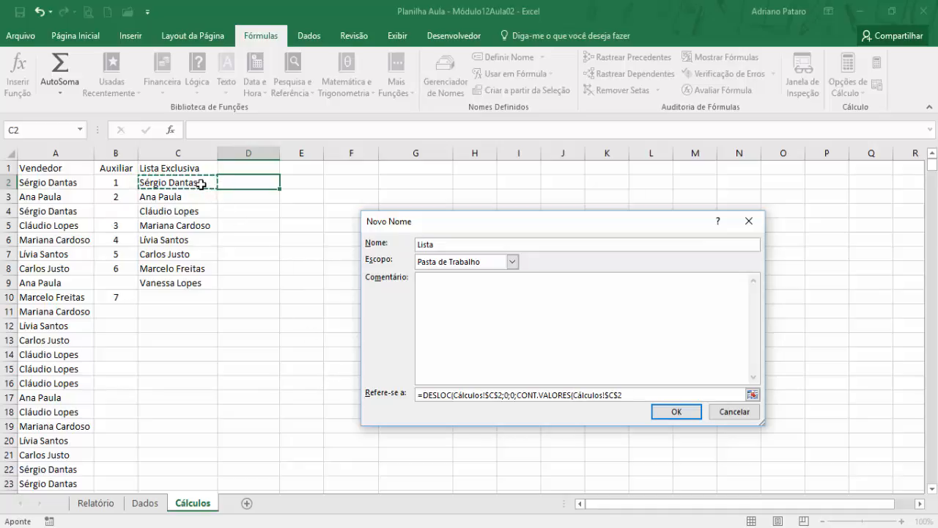
key("F8")
key("BackSpace")
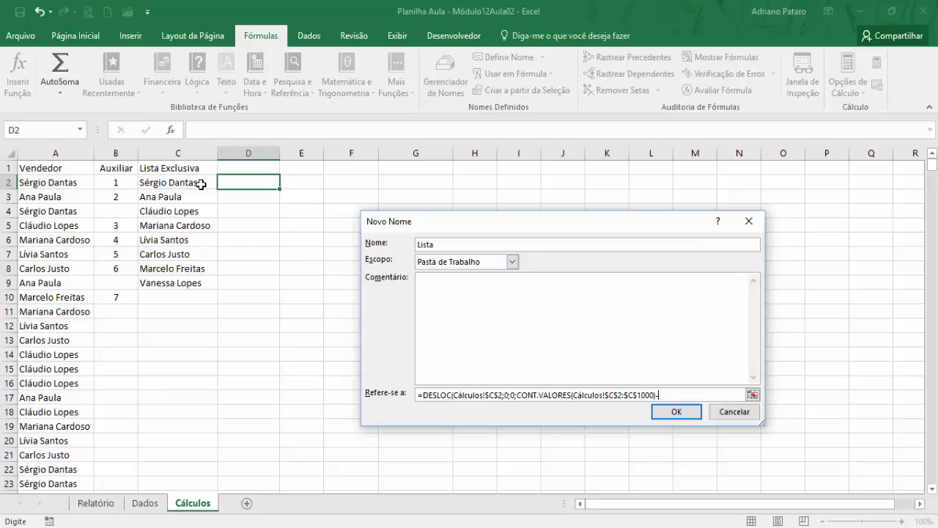
- Finish Lista's formula by subtracting CONTAR.VAZIO(Cálculos!$C$2:$C$1000), set the width to 1 and save the name
type("CONTAR.VAZIO(")
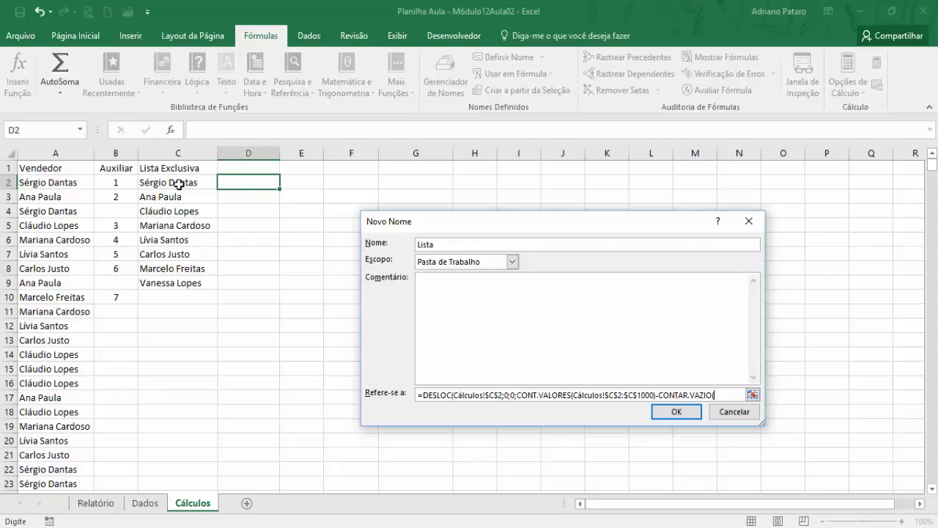
left_click(178, 184)
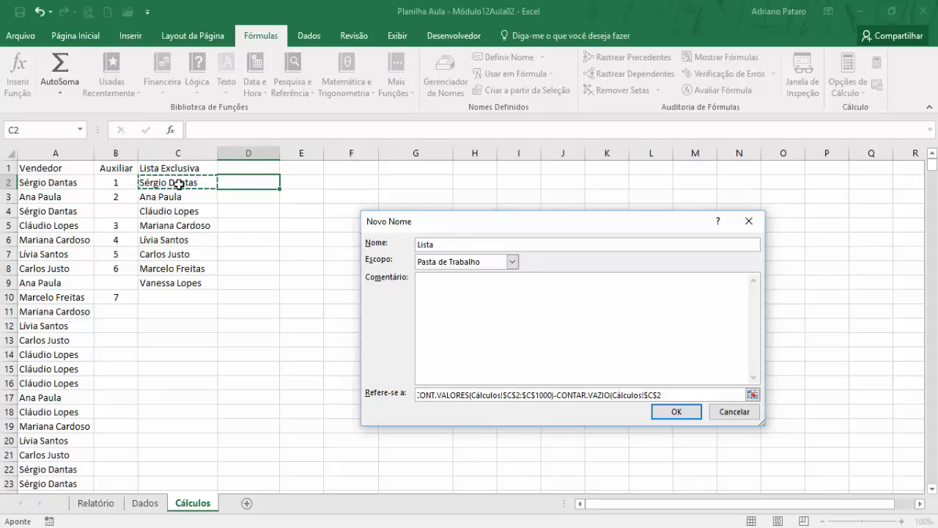
key("F8")
key("BackSpace")
type("1000);1)")
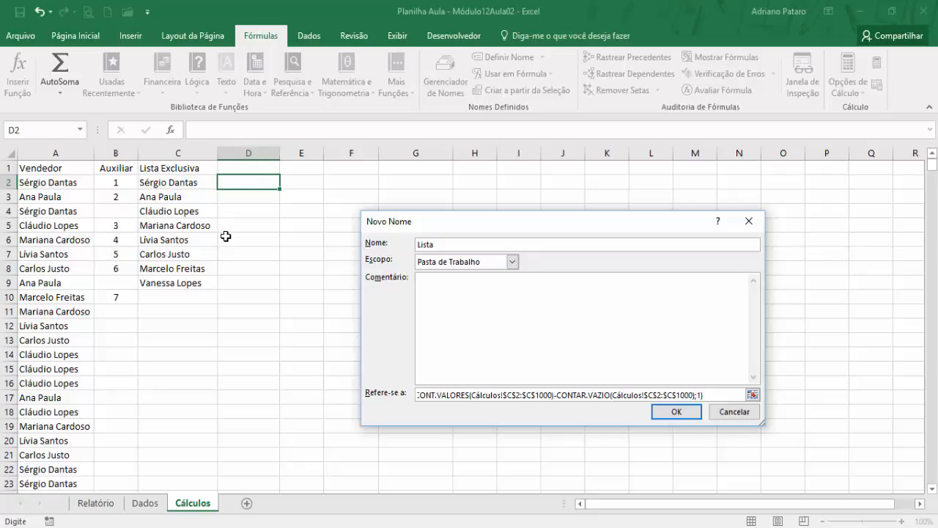
left_click(690, 414)
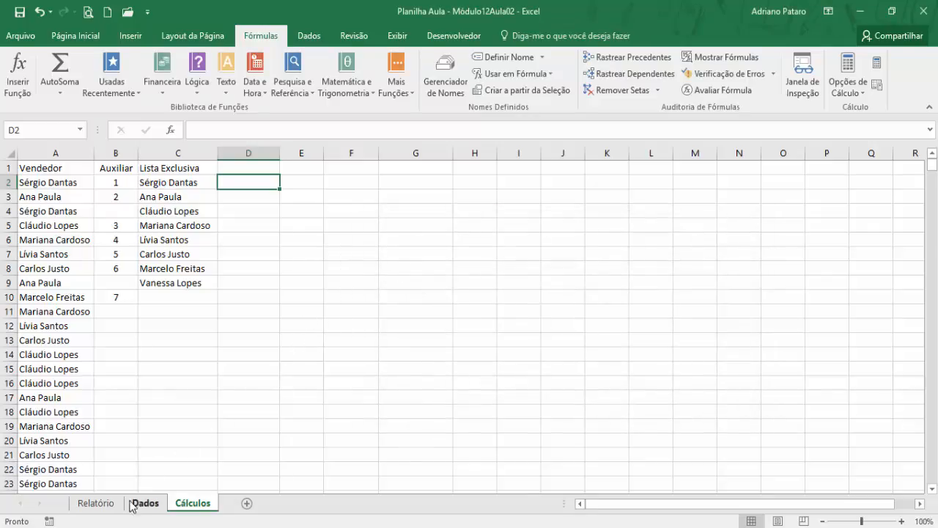
- Replace the Relatório seller combo box's input range with the defined name Lista, keeping the cell link Cálculos!$D$1
left_click(96, 503)
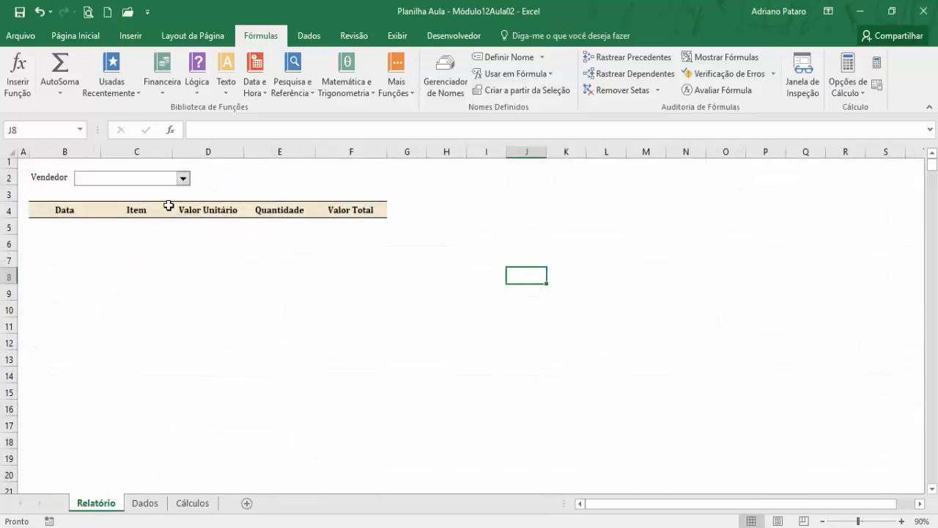
right_click(143, 177)
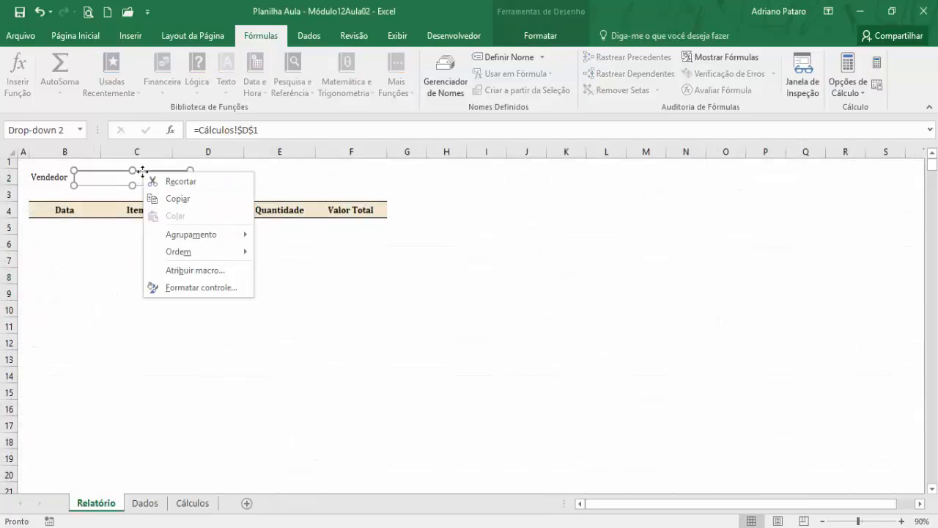
left_click(201, 288)
left_click_drag(535, 202, 527, 214)
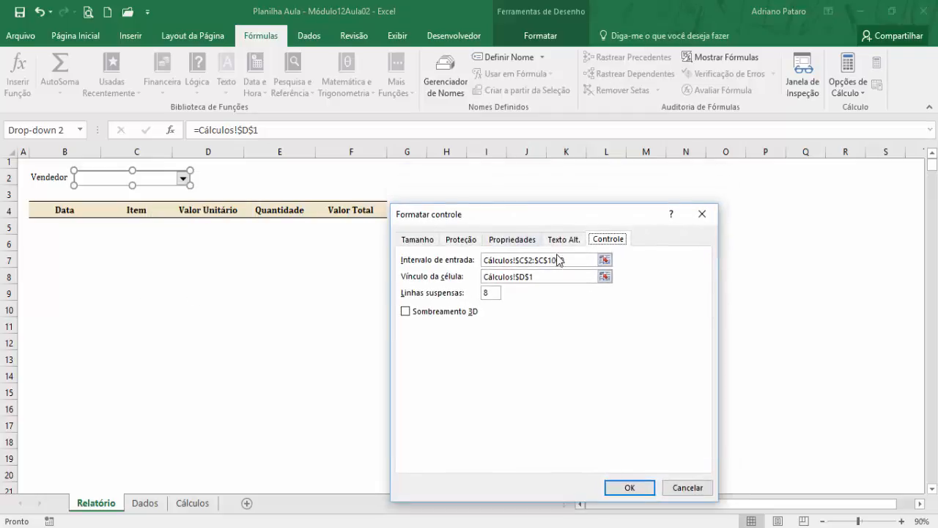
left_click_drag(568, 260, 477, 266)
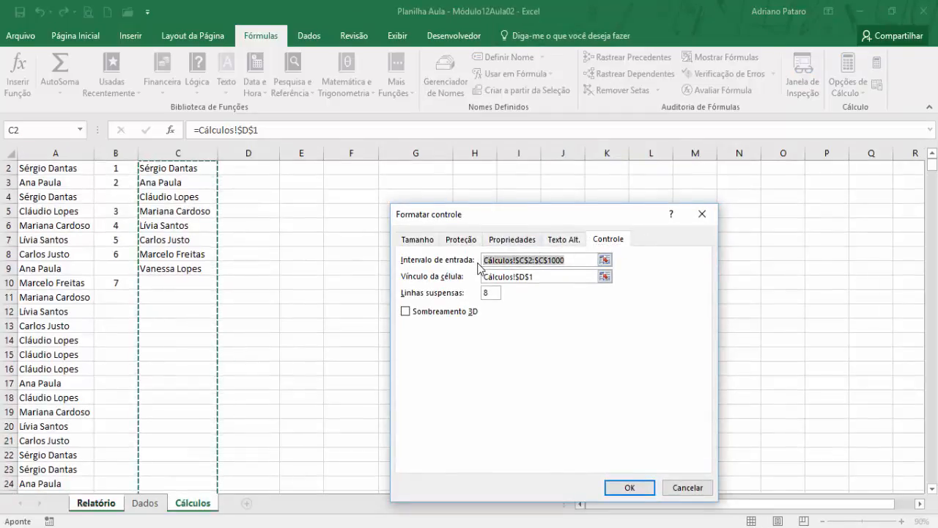
type("Li")
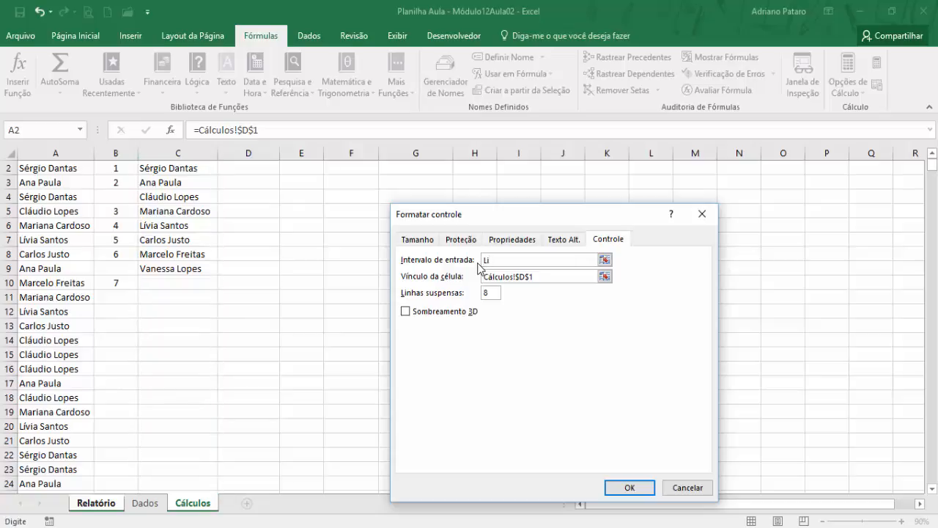
type("sta")
left_click(549, 277)
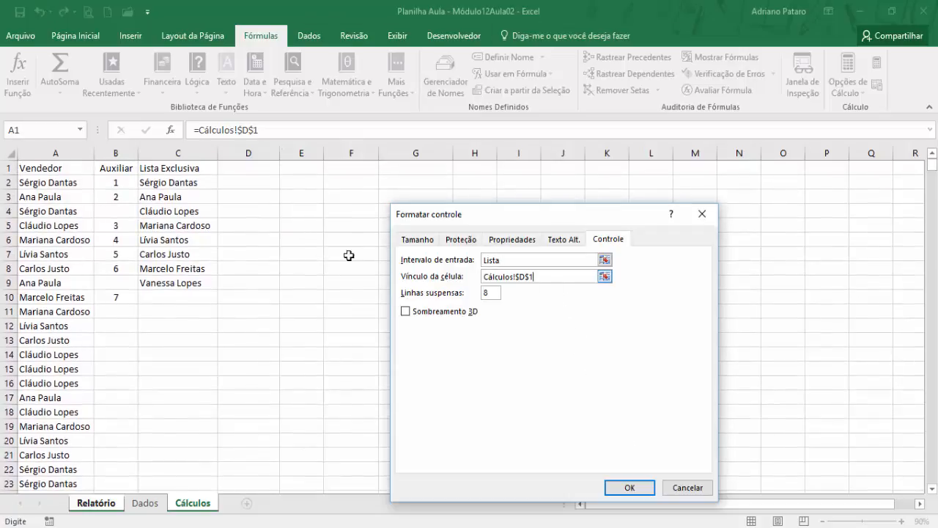
left_click(636, 489)
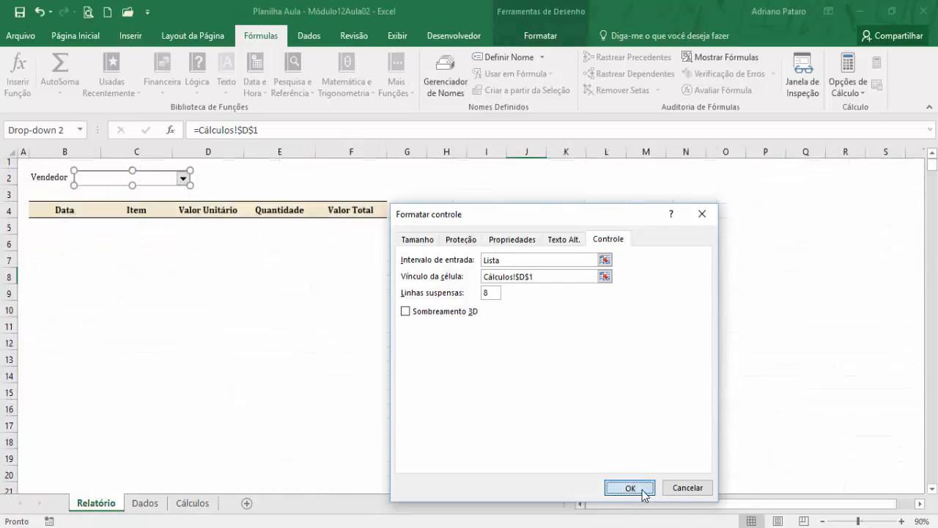
- Check the sellers offered by the combo box against the exclusive list on the Cálculos sheet
left_click(268, 322)
left_click(182, 179)
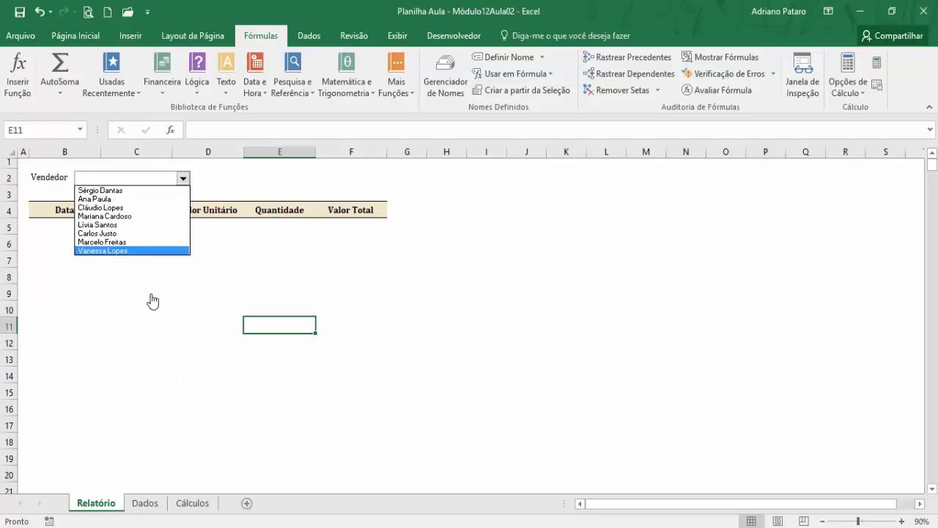
left_click(200, 505)
left_click(200, 505)
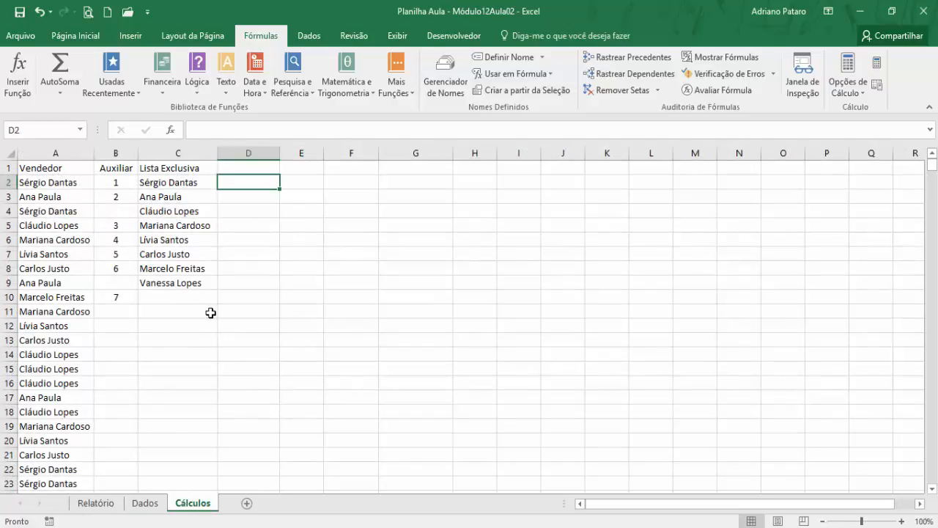
- Enter a new seller's full name in cell A206 of the Dados sheet, directly below the last record
left_click(145, 504)
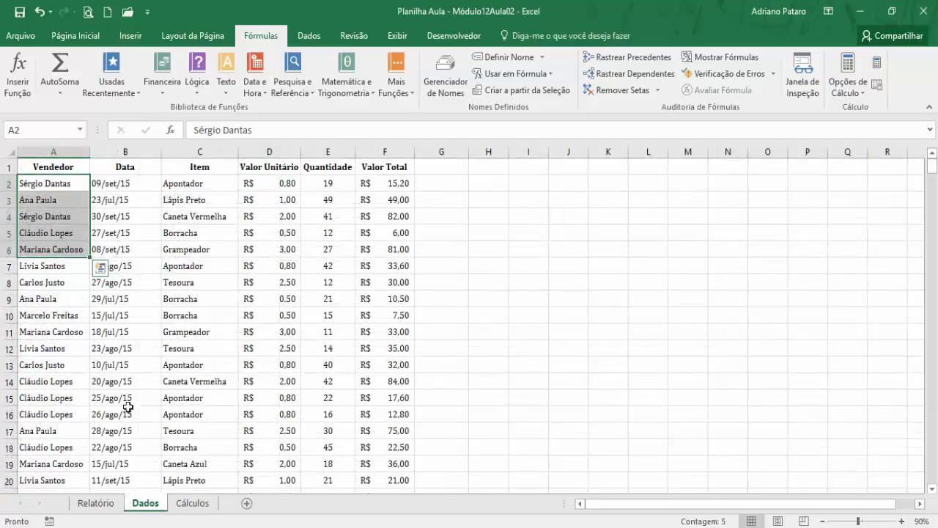
left_click(126, 397)
scroll(528, 329, "down", 8)
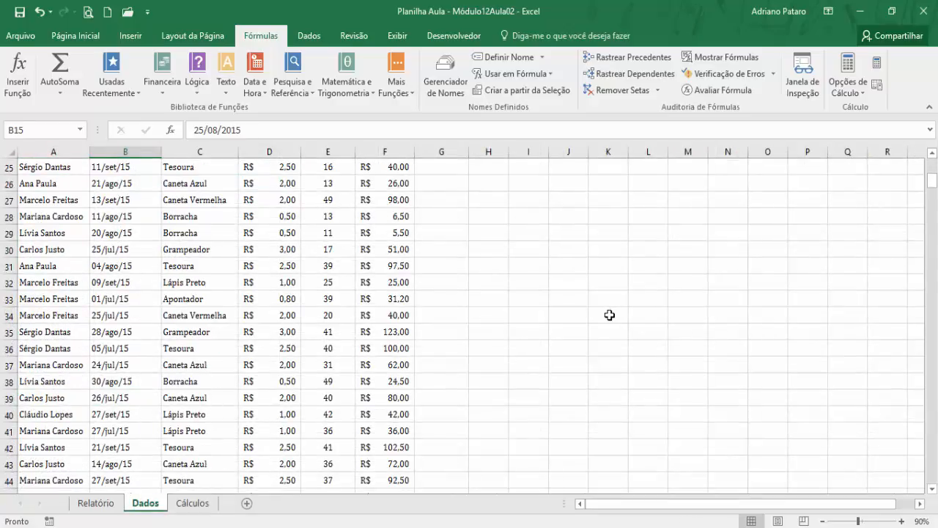
key("ctrl+Down")
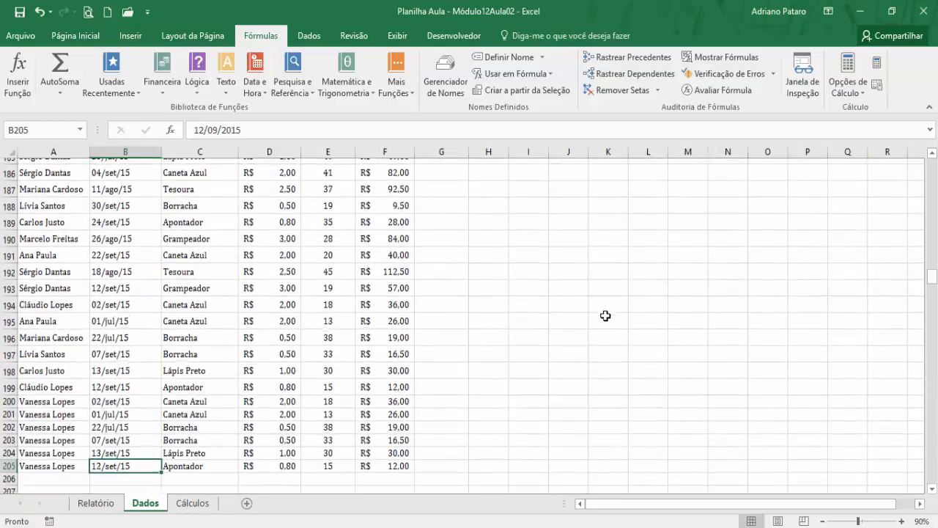
left_click(63, 393)
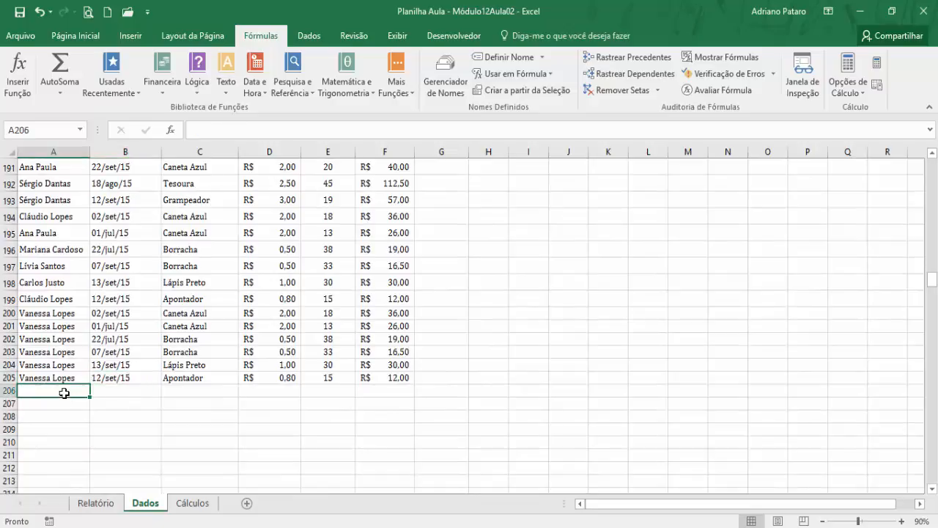
type("Adriao")
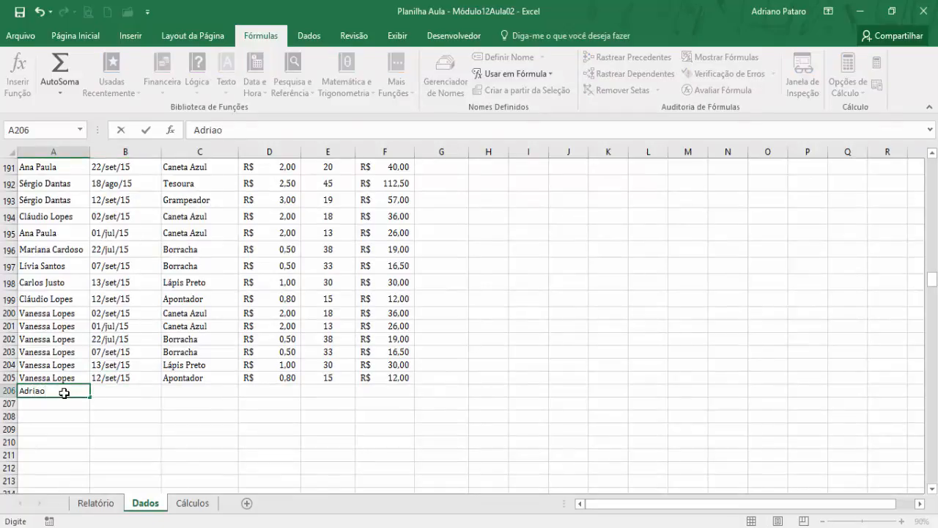
key("BackSpace")
type("o ==")
key("BackSpace")
key("BackSpace")
key("BackSpace")
key("BackSpace")
key("BackSpace")
type("no Pataro")
left_click(88, 427)
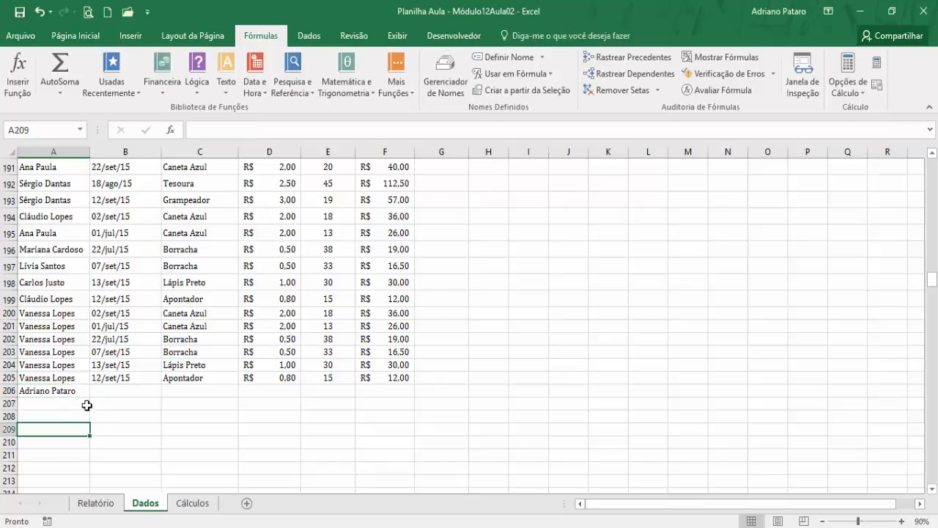
- Fill the new seller's name down to A211 and copy the sale data from B205:F205 into B206:F211
left_click(81, 391)
left_click_drag(90, 399, 86, 457)
left_click(120, 378)
left_click_drag(121, 378, 389, 377)
key("ctrl+c")
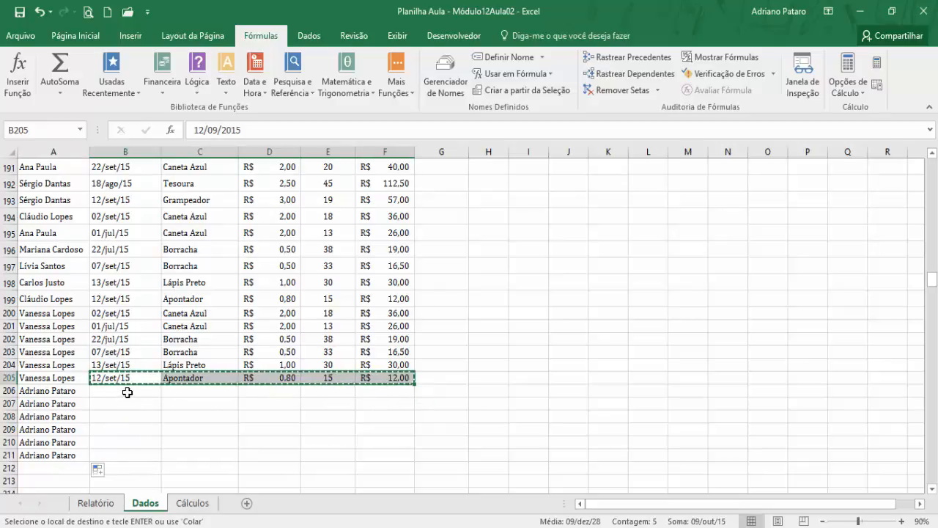
left_click_drag(125, 392, 365, 450)
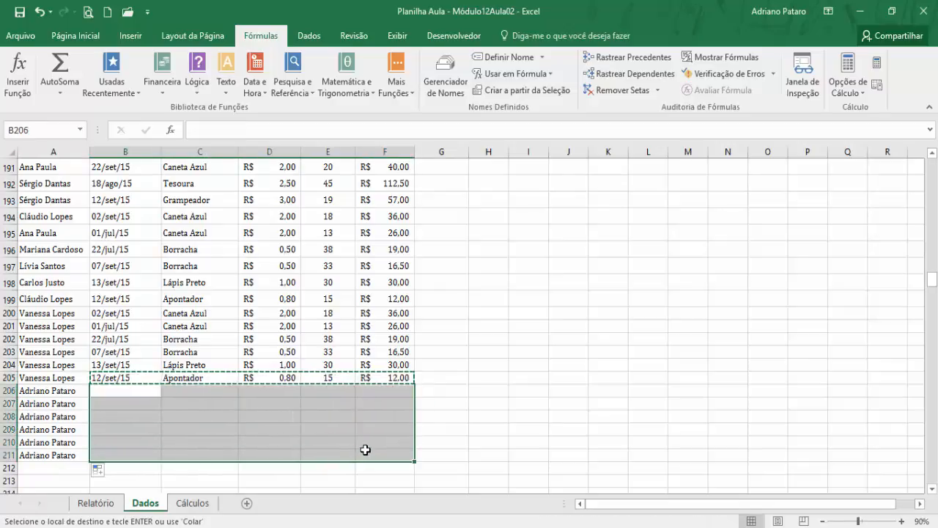
key("ctrl+v")
left_click(257, 430)
left_click(59, 392)
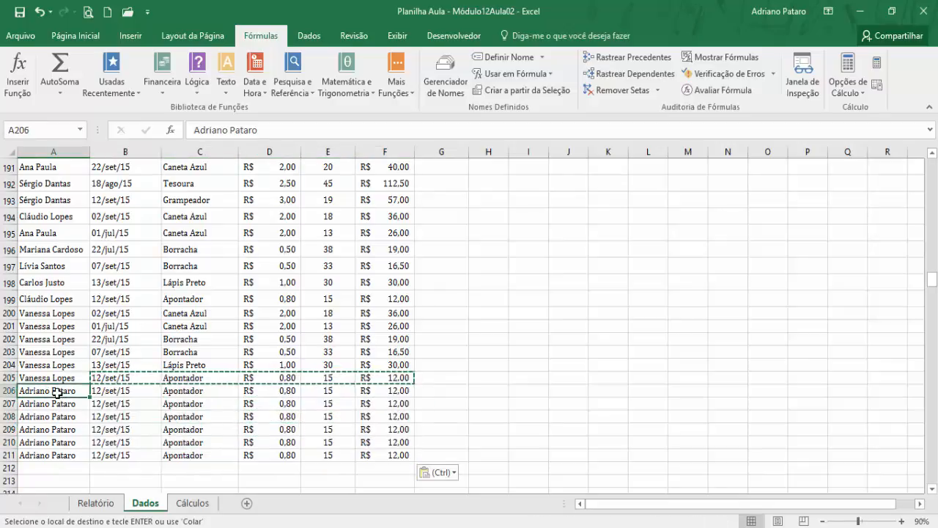
- Check the Relatório combo box and the exclusive list on Cálculos for the newly added seller
left_click(96, 503)
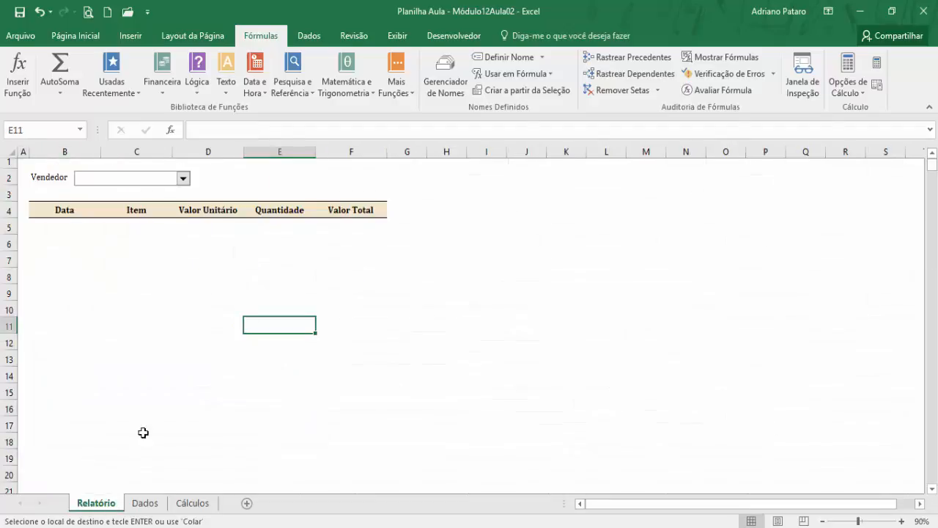
left_click(183, 181)
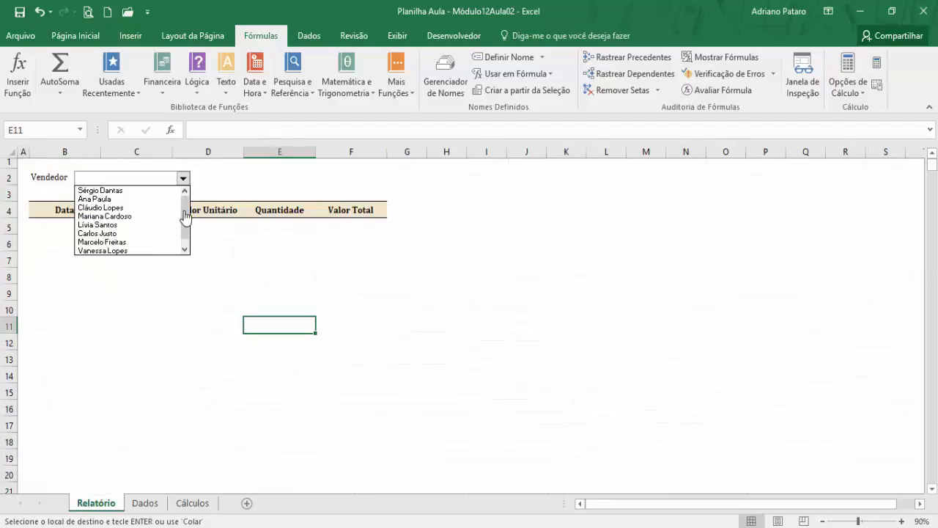
mouse_move(185, 214)
left_mouse_down()
mouse_move(185, 228)
mouse_move(188, 217)
left_mouse_up()
left_click_drag(185, 233, 187, 214)
left_click(209, 337)
left_click(193, 503)
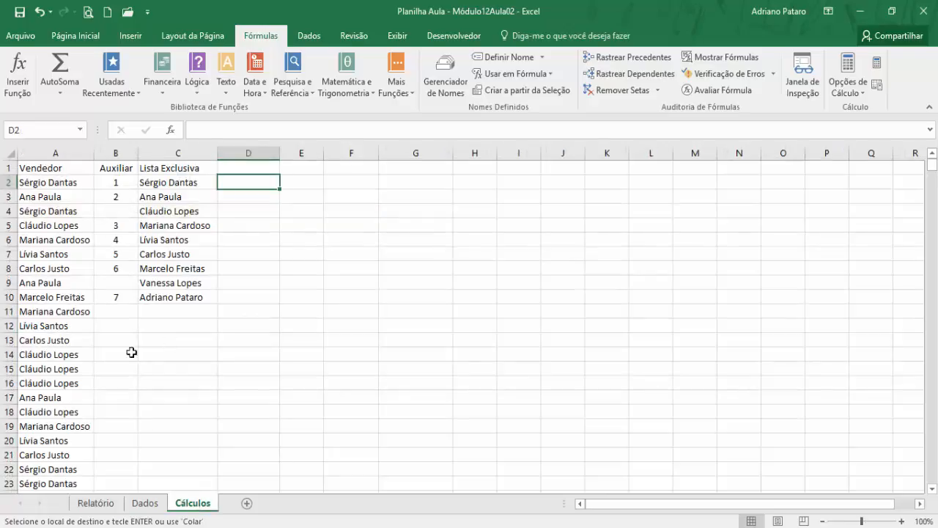
left_click(116, 503)
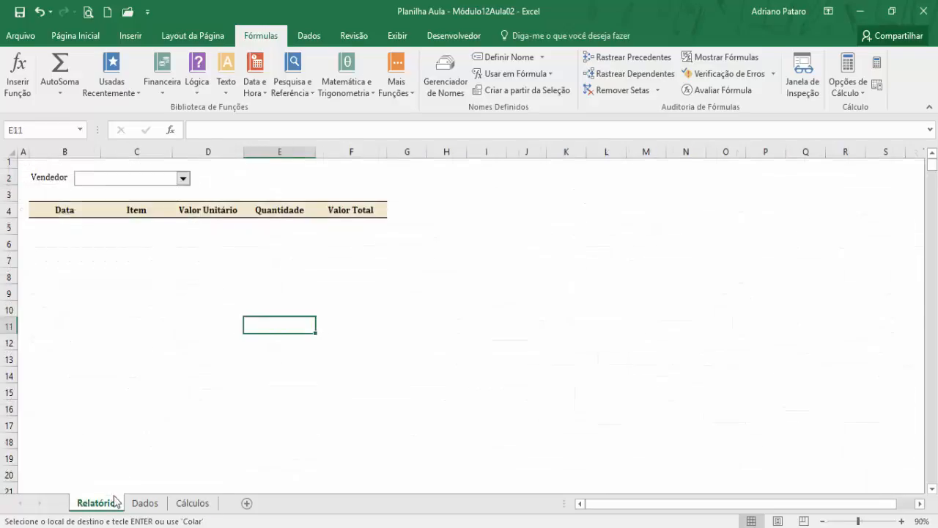
left_click(183, 179)
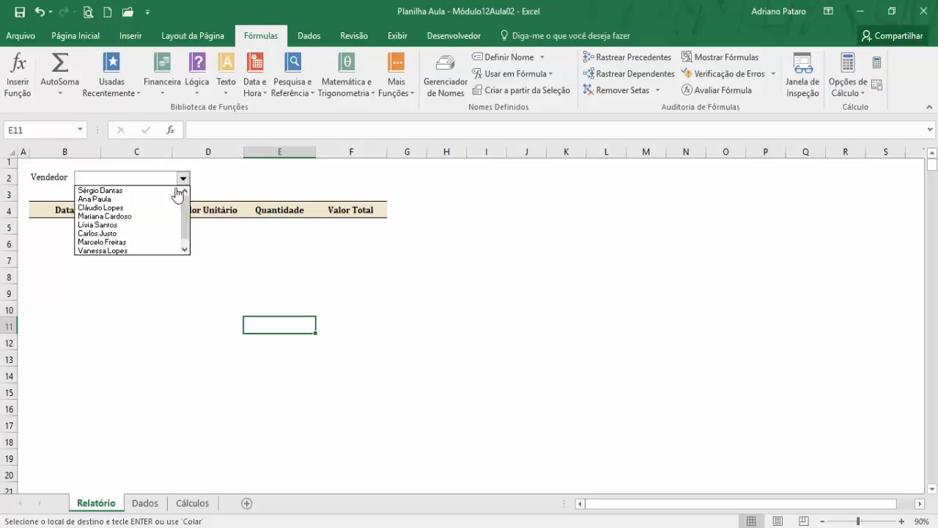
left_click(193, 329)
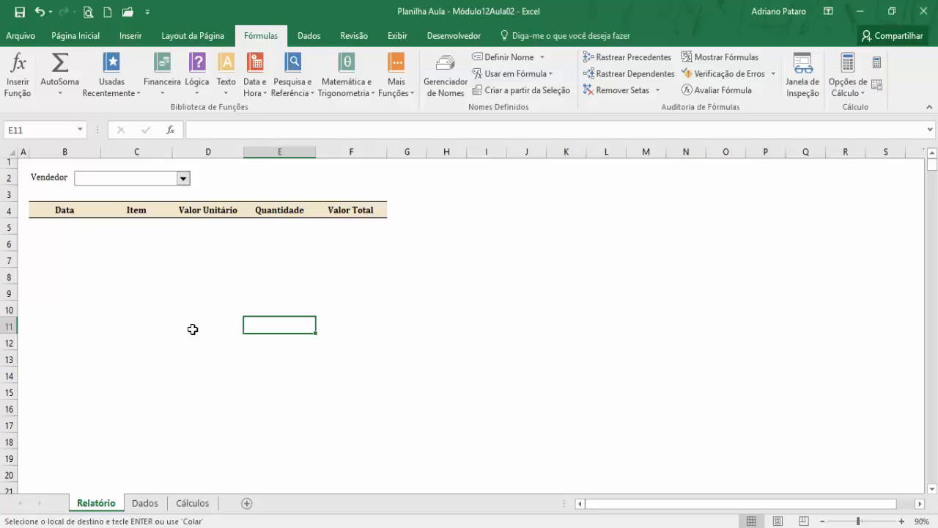
- Choose the second seller in the Vendedor combo box and select the report area B5:F8
left_click(183, 178)
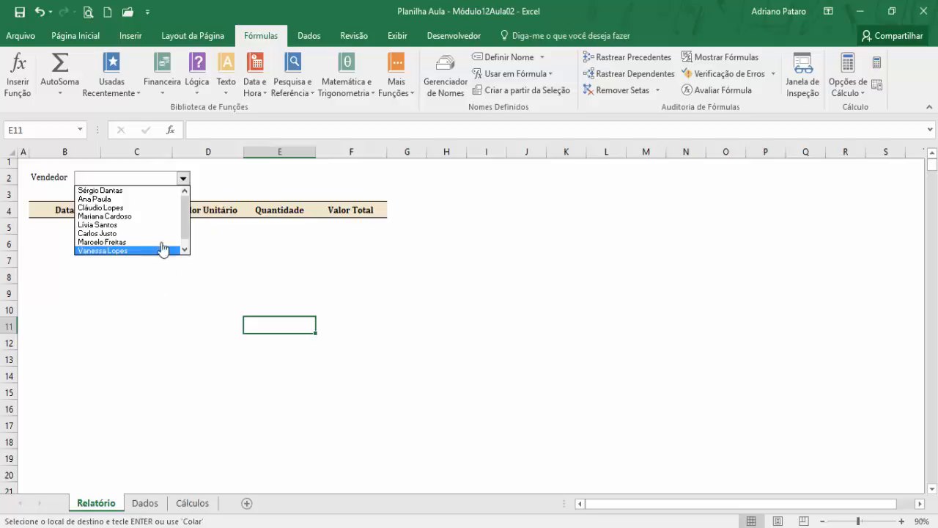
left_click(126, 198)
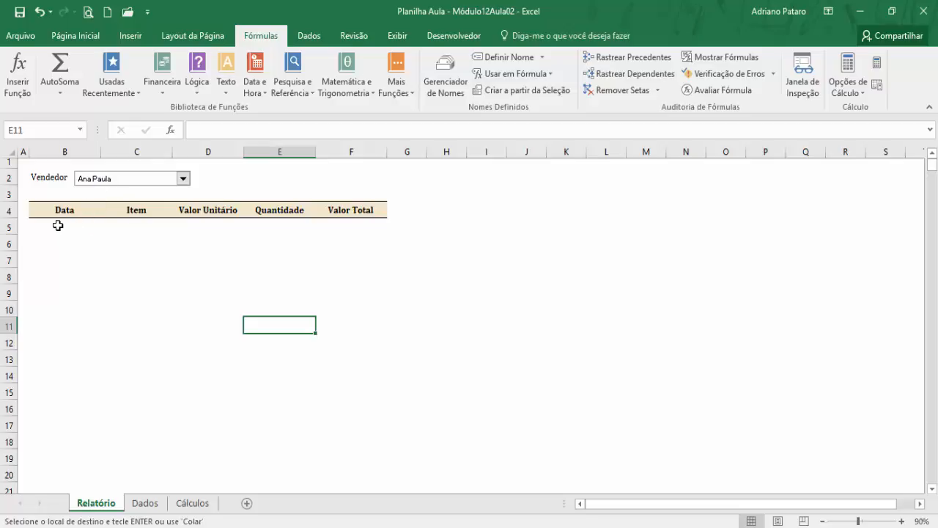
left_click_drag(58, 226, 350, 273)
- Examine the chosen seller's records in rows 3 and 9 of the Dados sheet, from date to total value
left_click(146, 504)
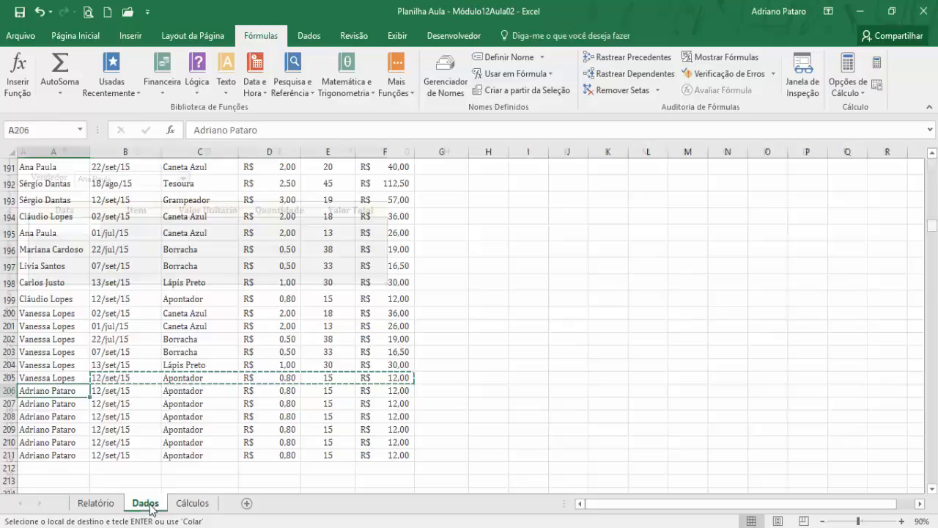
left_click_drag(932, 288, 933, 160)
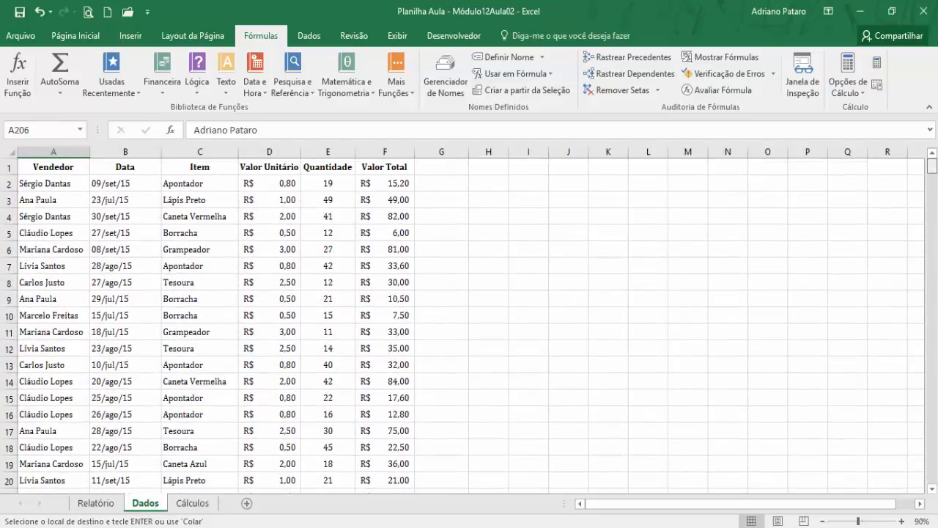
left_click(68, 186)
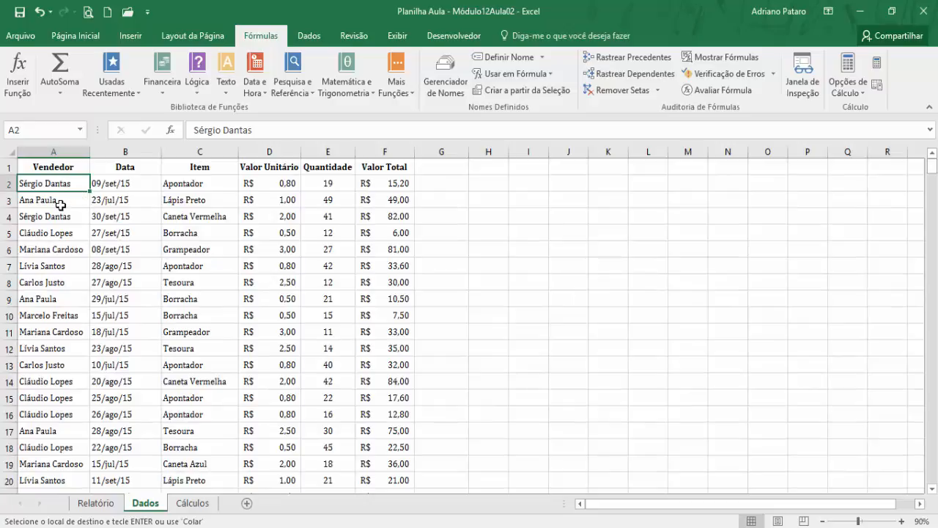
left_click(62, 204)
left_click_drag(121, 201, 386, 199)
left_click(52, 300)
left_click_drag(102, 300, 389, 300)
left_click(253, 381)
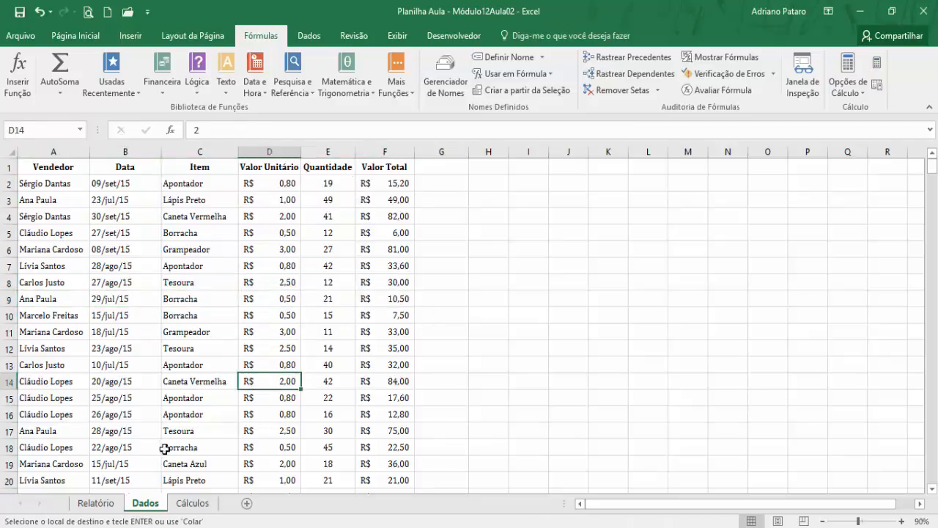
- Check the combo box's linked cell D1 on the Cálculos sheet against the seller chosen on Relatório
left_click(96, 503)
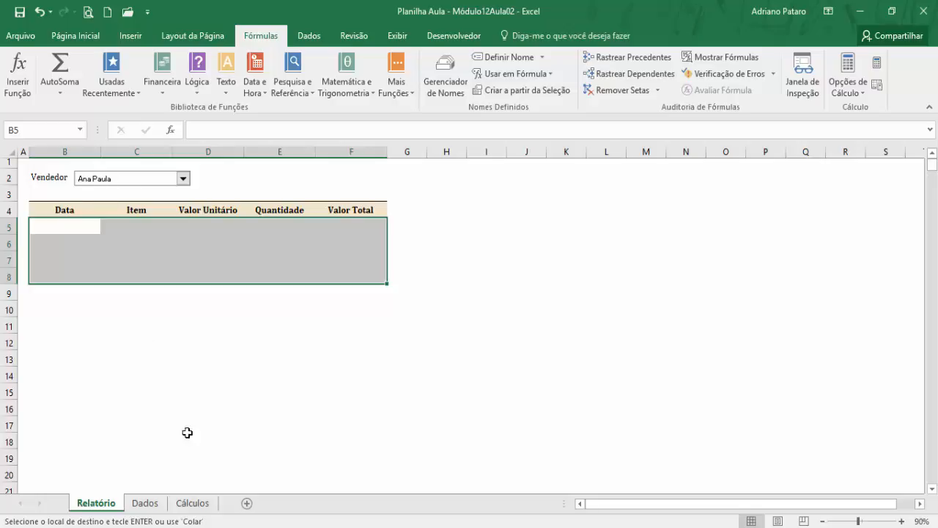
left_click(204, 509)
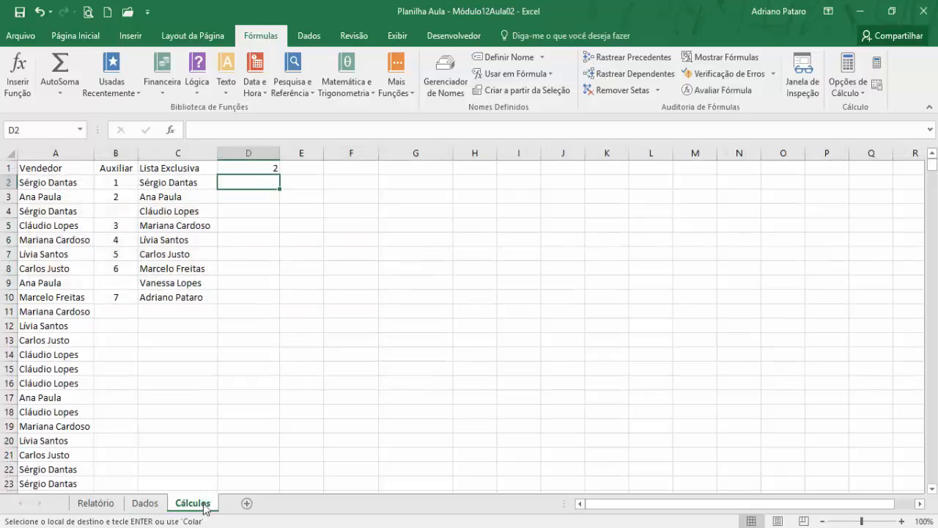
left_click(273, 169)
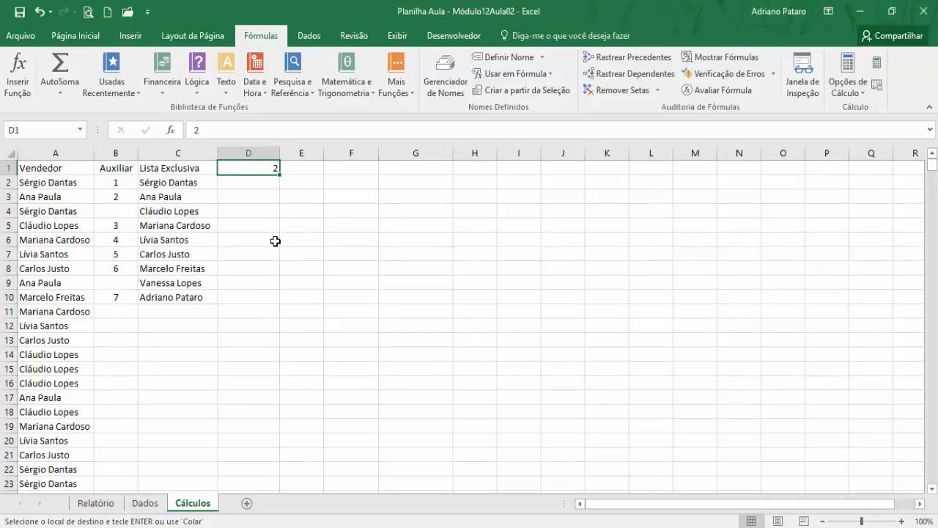
- Choose the first seller in the Vendedor combo box and check linked cell D1 on Cálculos
left_click(114, 505)
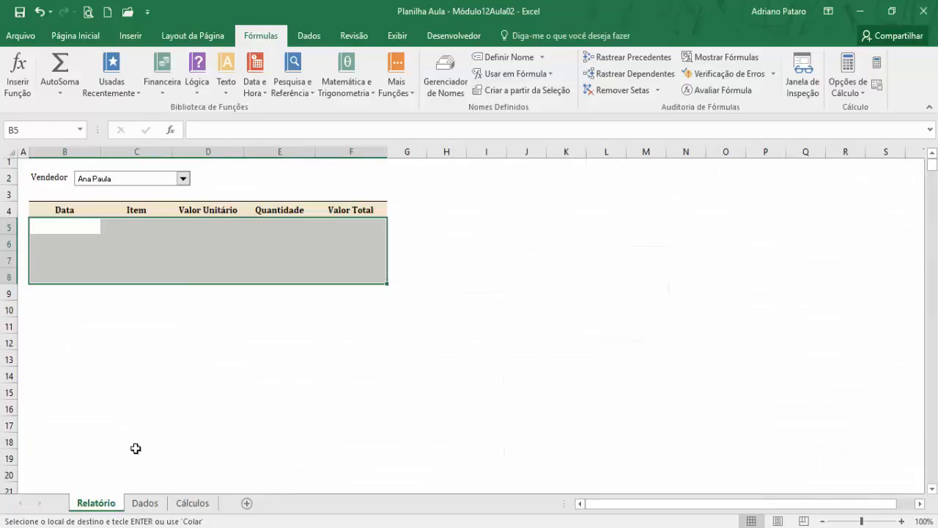
left_click(182, 178)
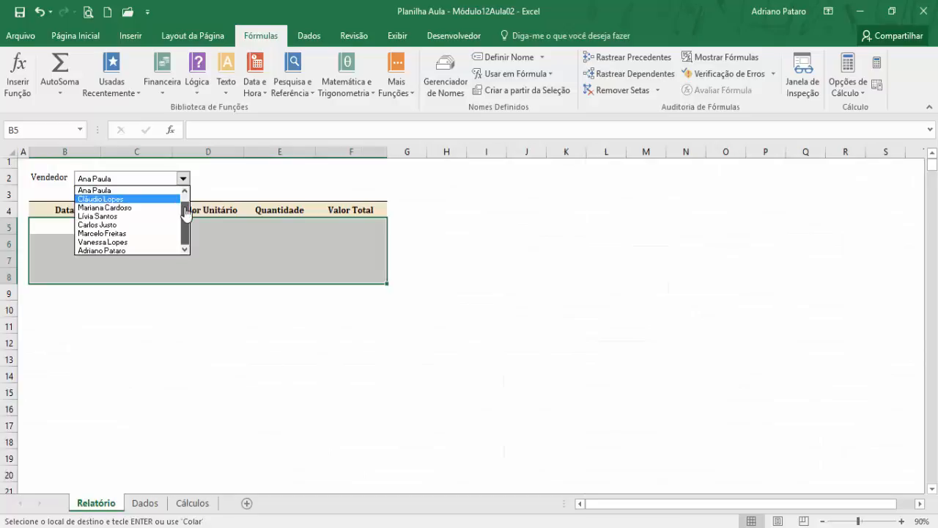
scroll(185, 198, "up", 1)
left_click(158, 191)
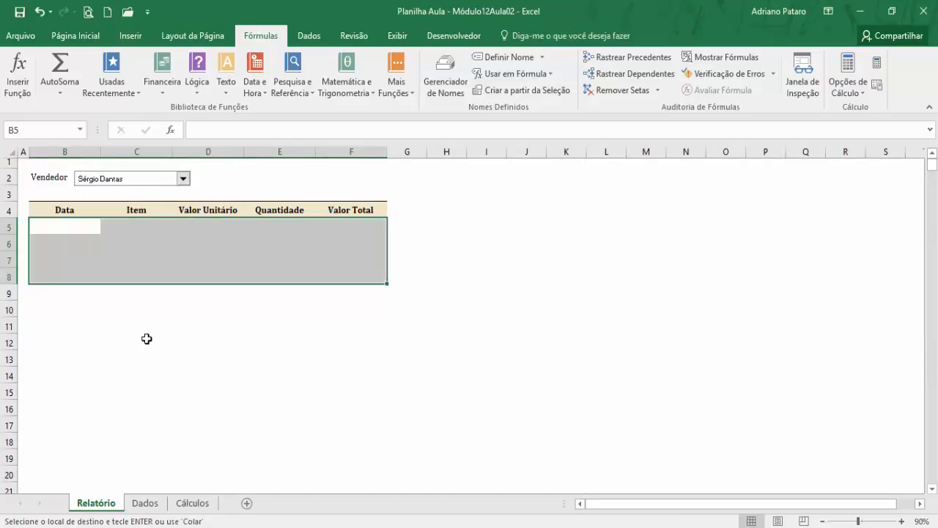
left_click(192, 503)
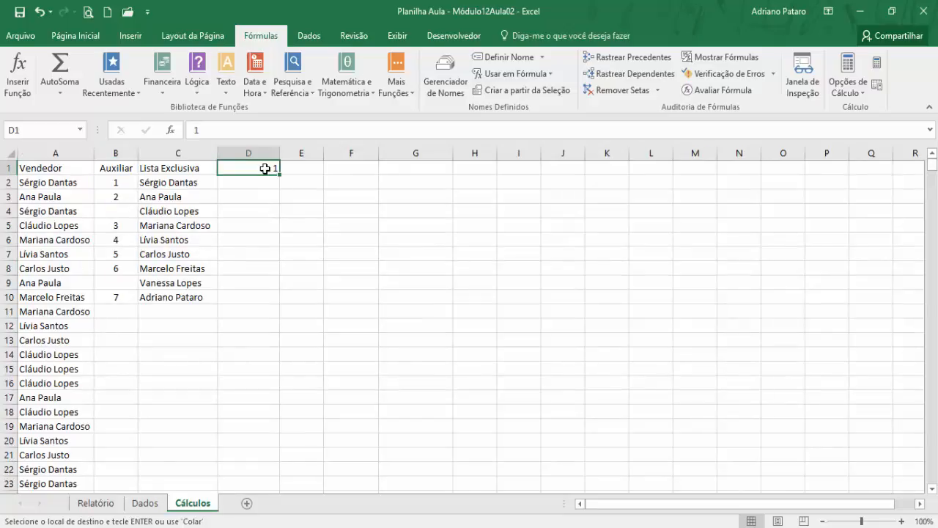
- Switch the Vendedor combo box back to the second seller and check D1 on Cálculos again
left_click(81, 504)
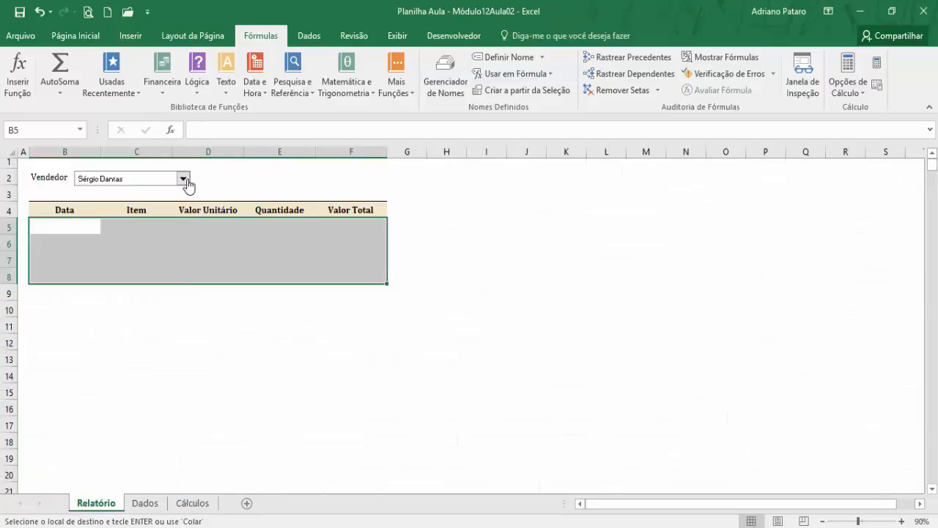
left_click(183, 178)
left_click(177, 199)
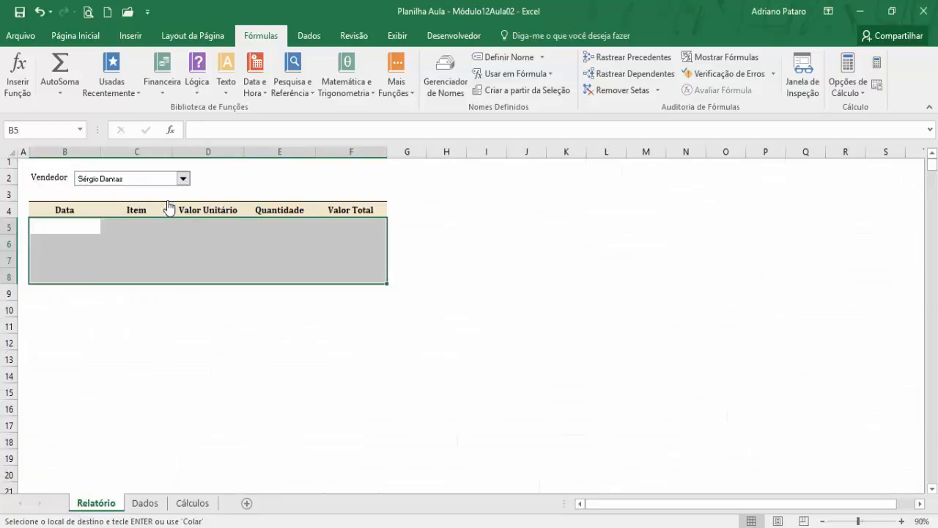
left_click(192, 503)
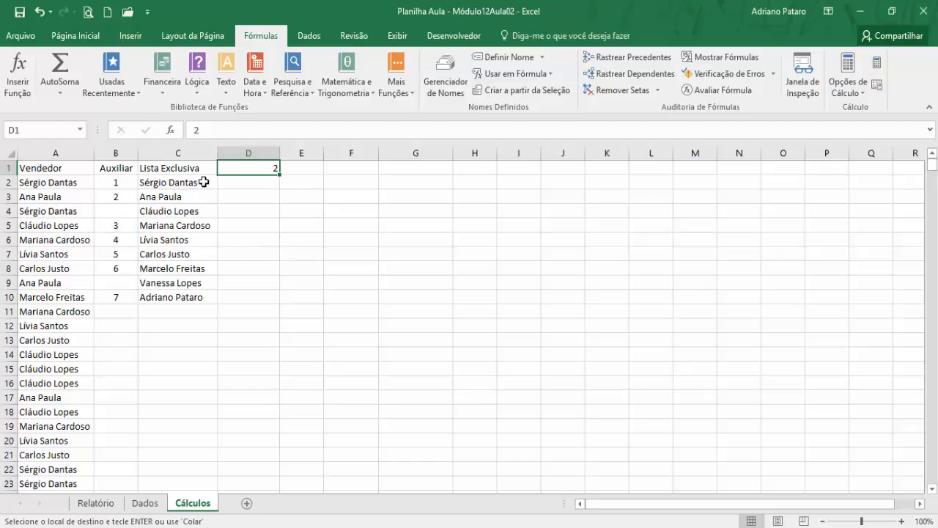
- Start an ÍNDICE function in cell E1 of Cálculos, using the array form with C2:C1000 as Matriz
left_click_drag(203, 182, 189, 297)
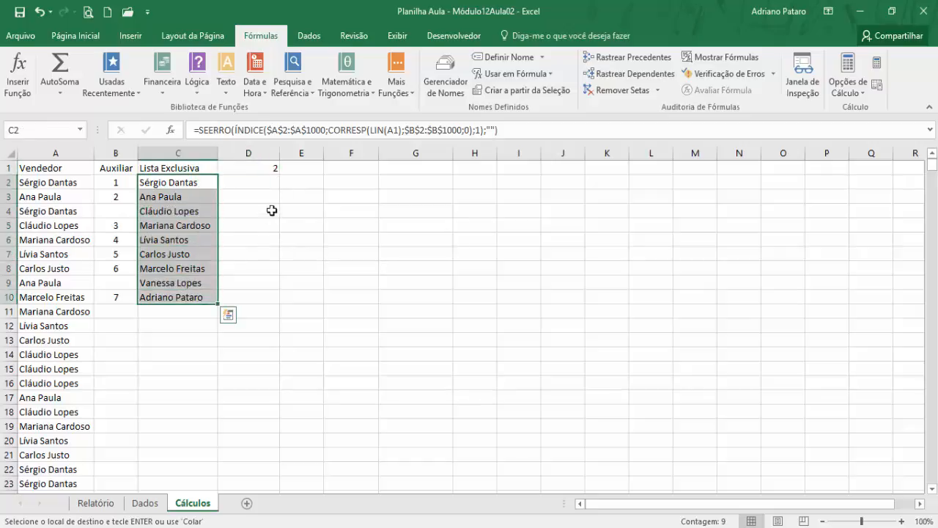
left_click(303, 170)
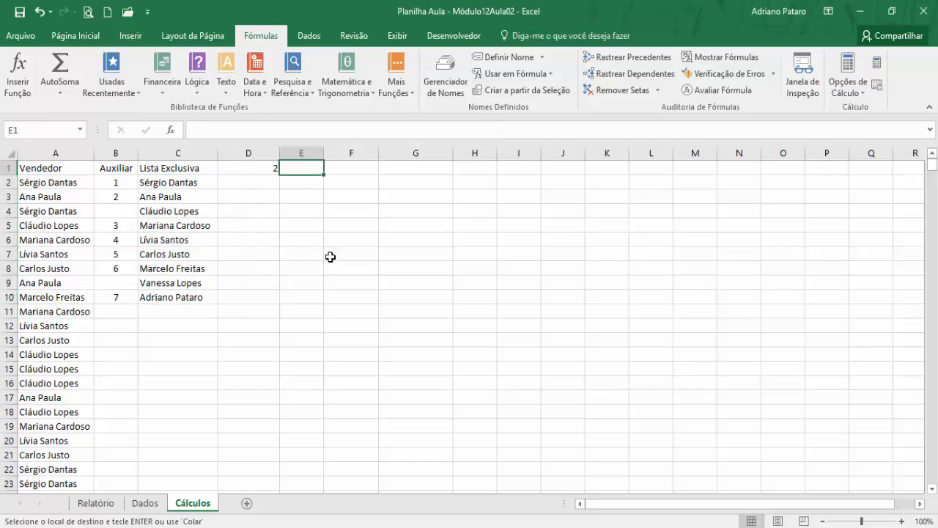
left_click(96, 503)
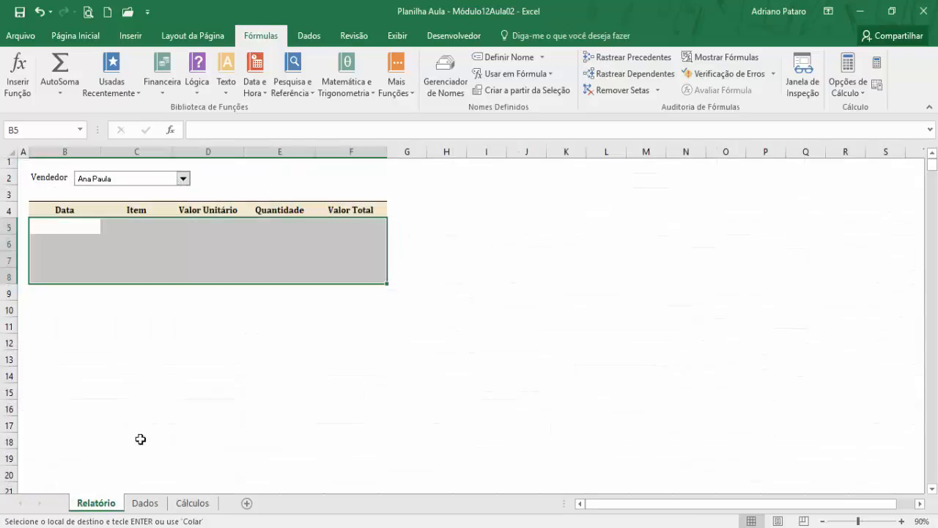
left_click(192, 503)
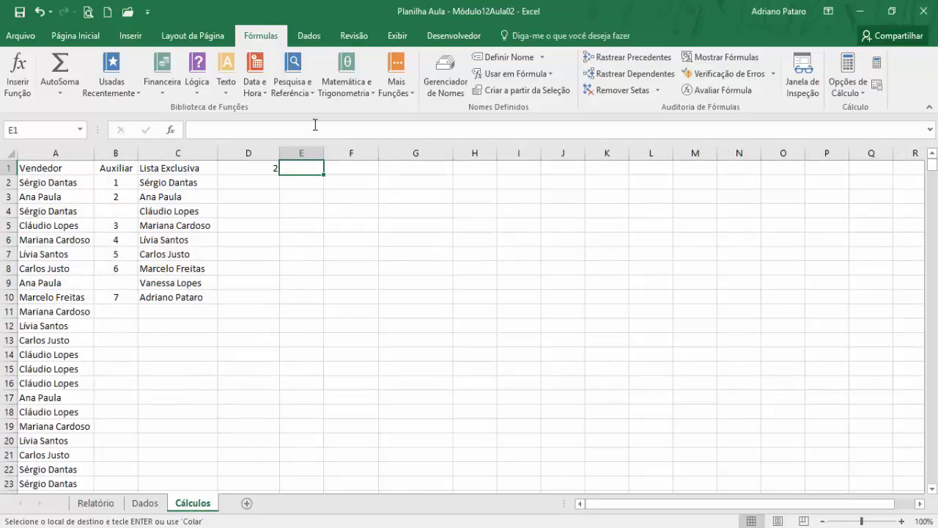
left_click(307, 94)
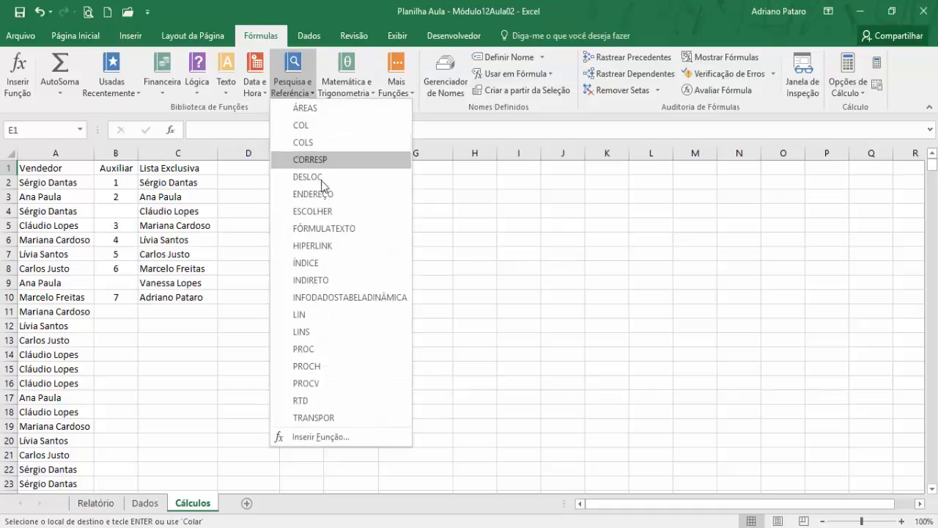
left_click(324, 263)
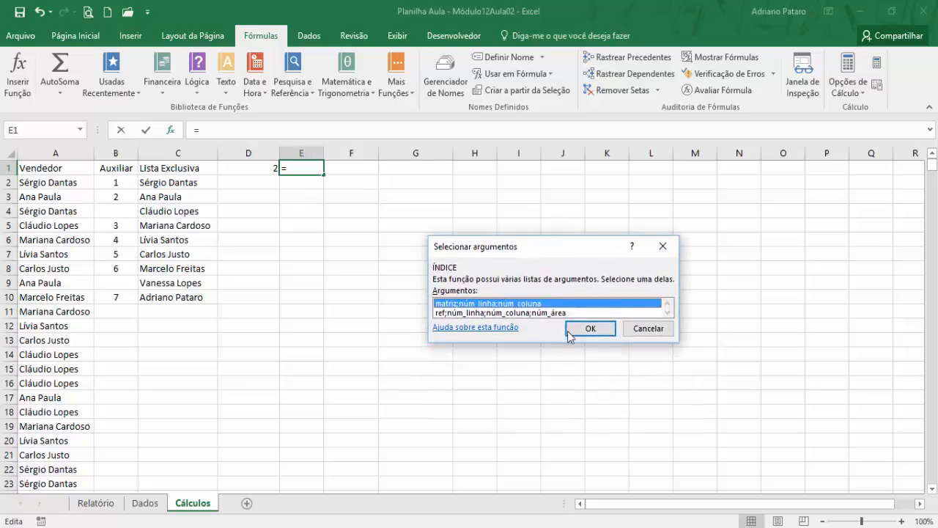
left_click(570, 332)
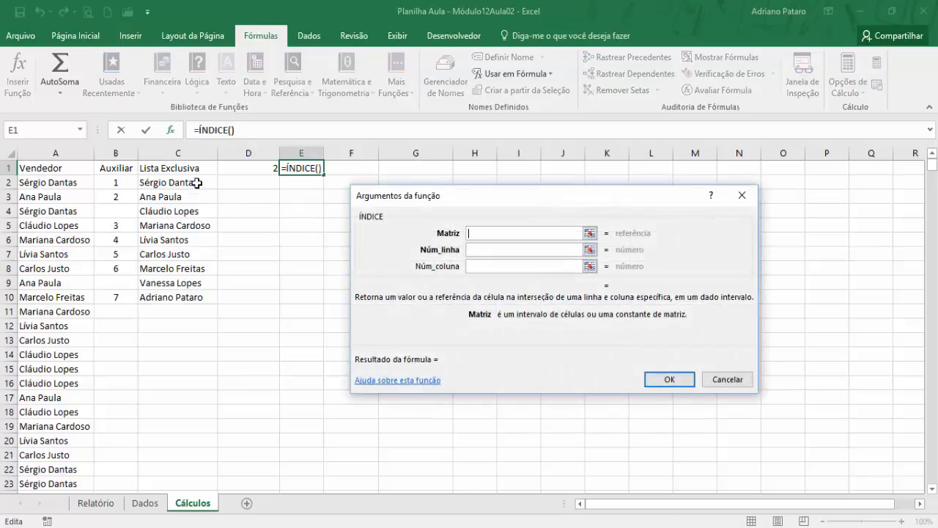
left_click(198, 183)
type(":")
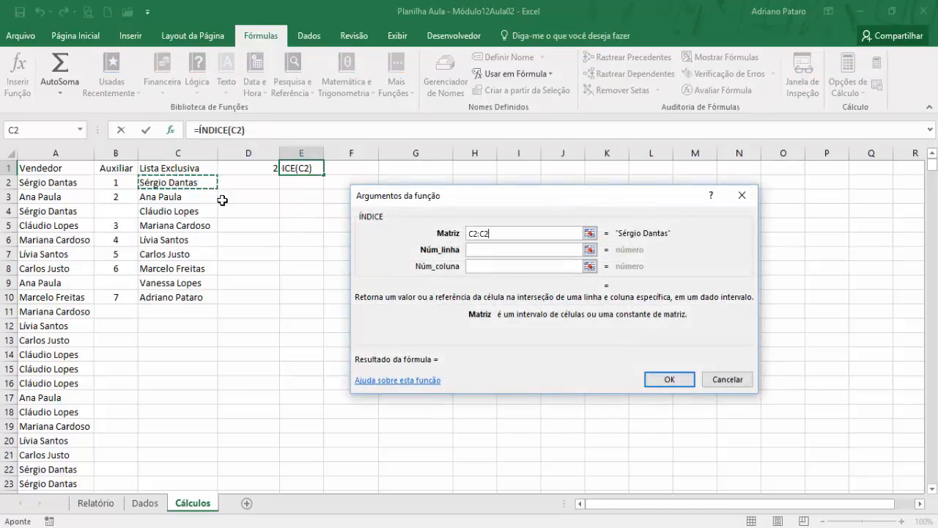
type("C100")
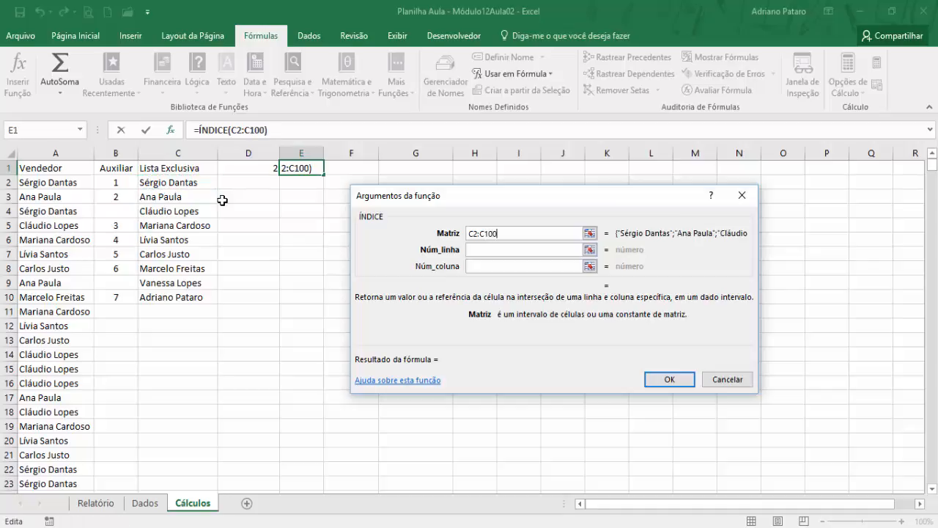
type("0")
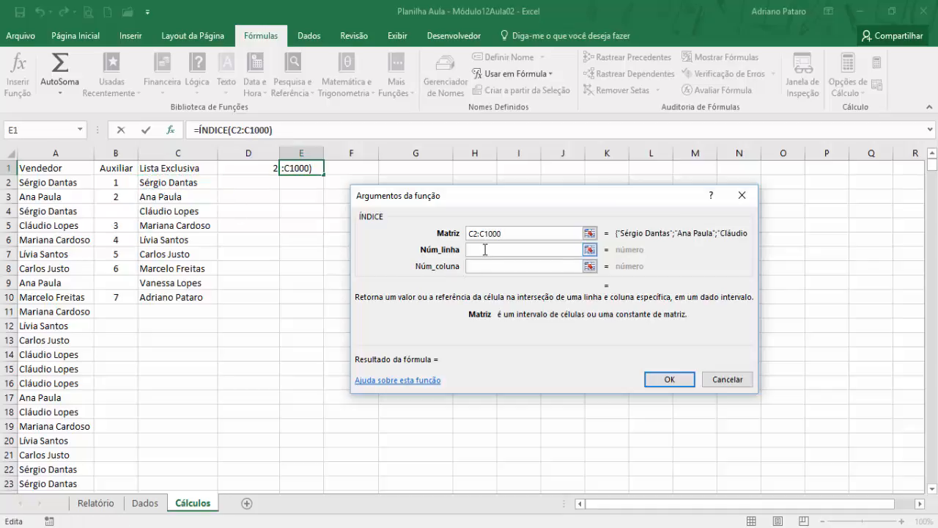
- Complete the ÍNDICE formula in E1 with D1 as Núm_linha and 1 as Núm_coluna
left_click(484, 249)
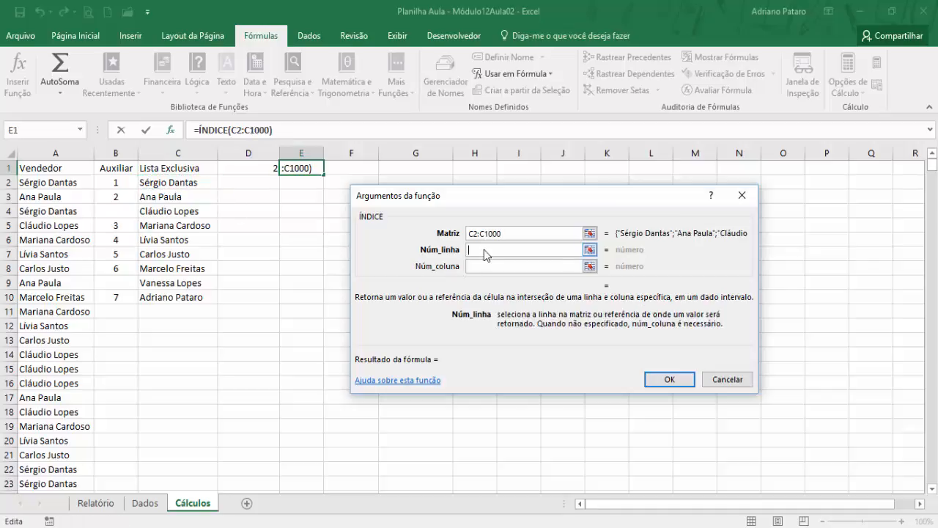
left_click(256, 167)
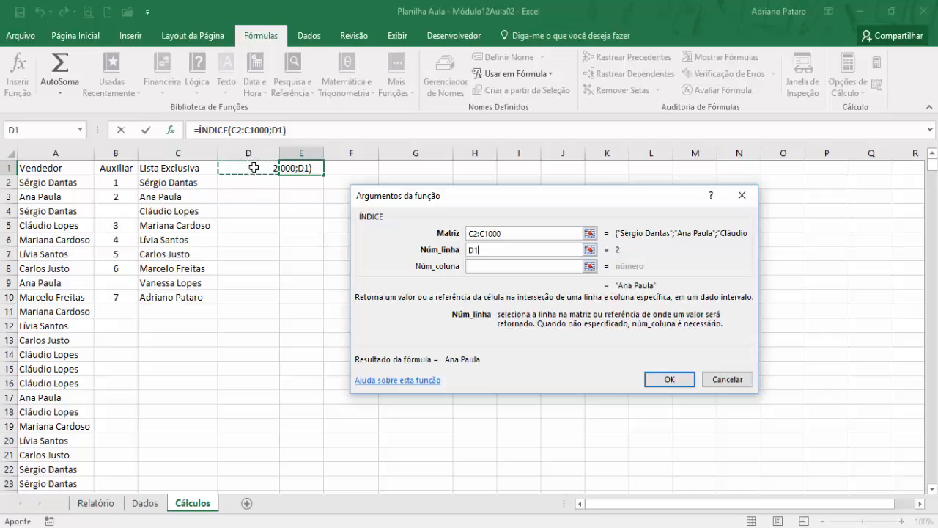
left_click(489, 266)
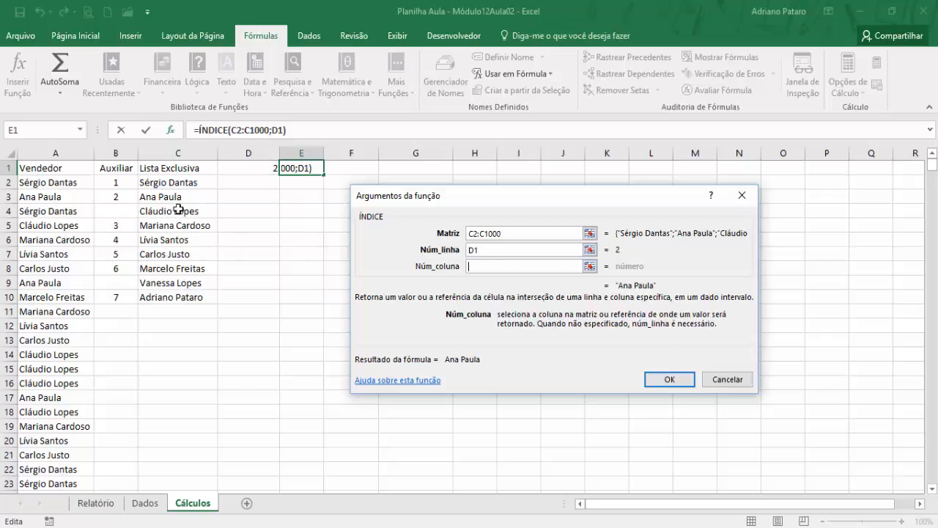
type("1")
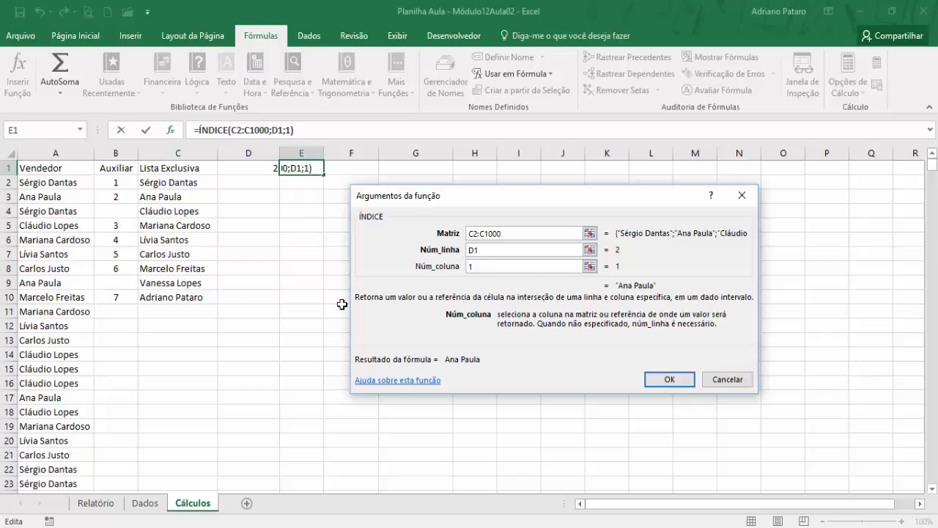
left_click(666, 379)
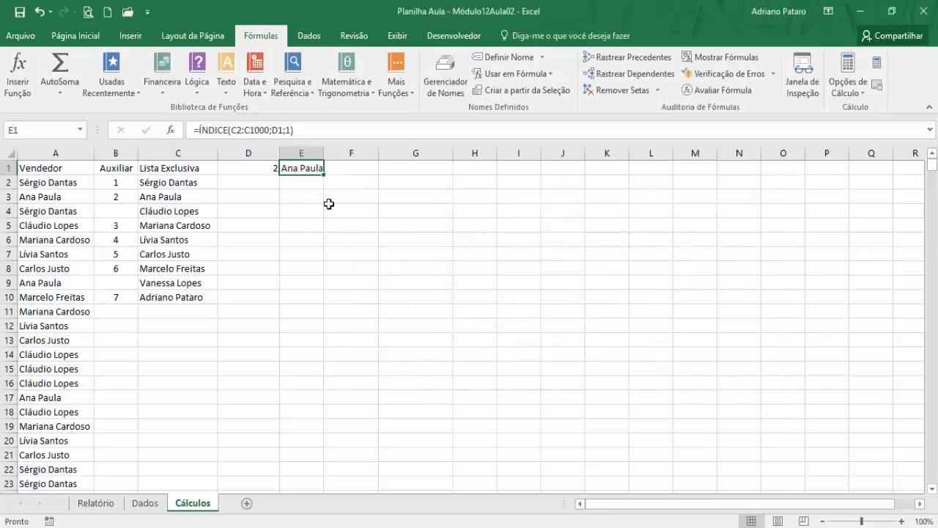
- Choose the seventh seller in the Vendedor combo box and widen column E on Cálculos to fit the seller's full name
left_click(326, 158)
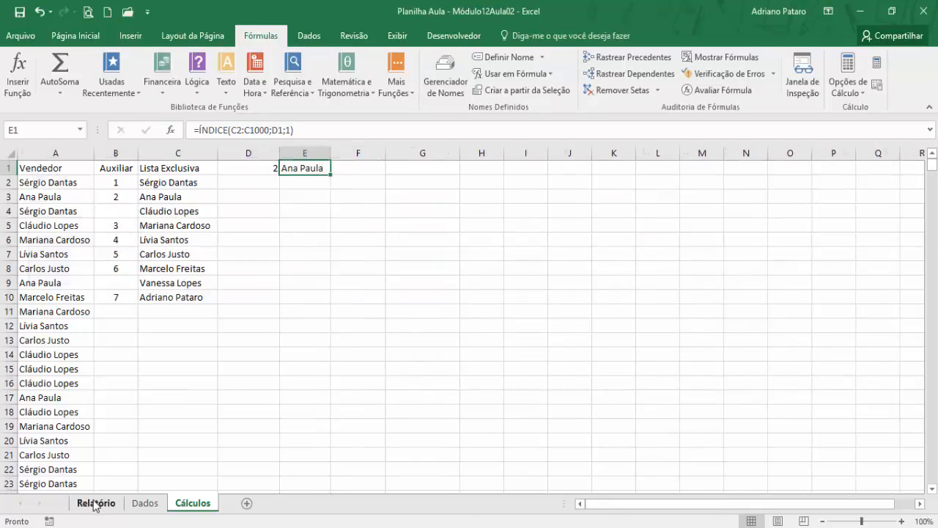
left_click(95, 502)
left_click(183, 178)
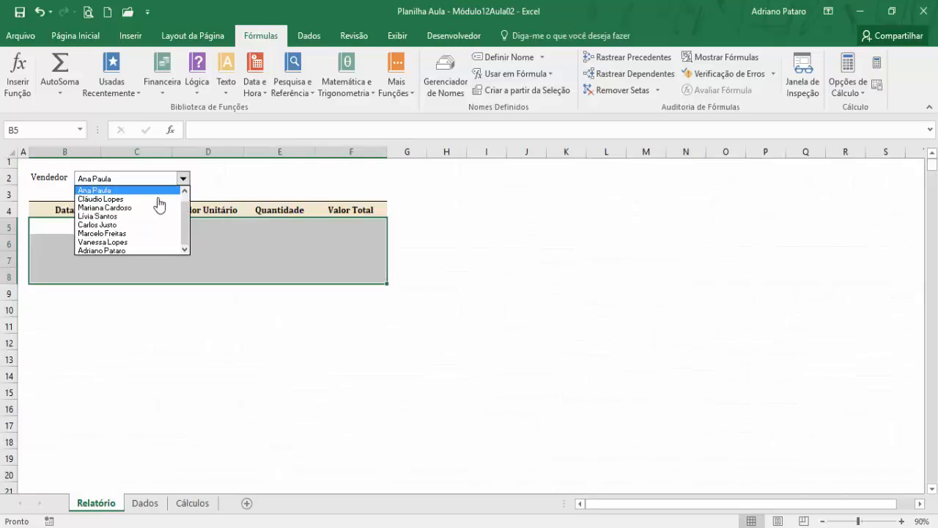
left_click(139, 233)
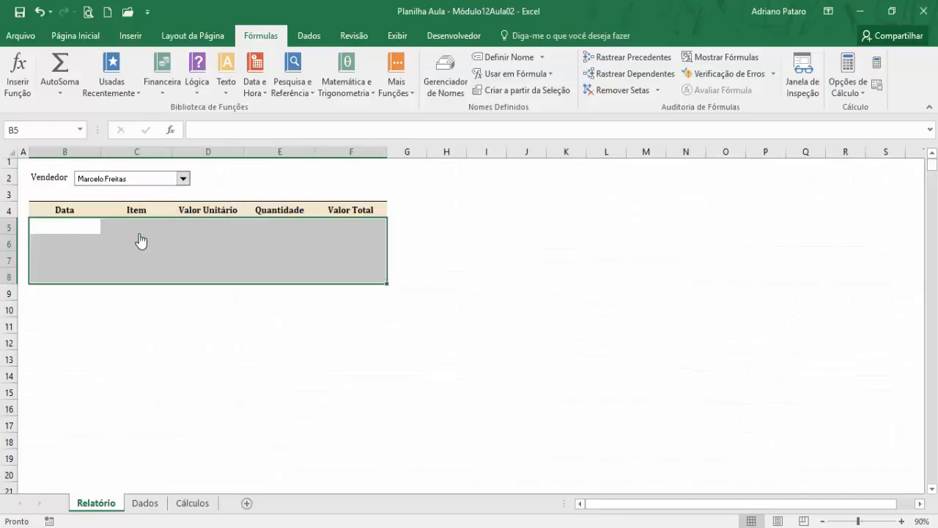
left_click(188, 503)
left_click_drag(331, 153, 357, 153)
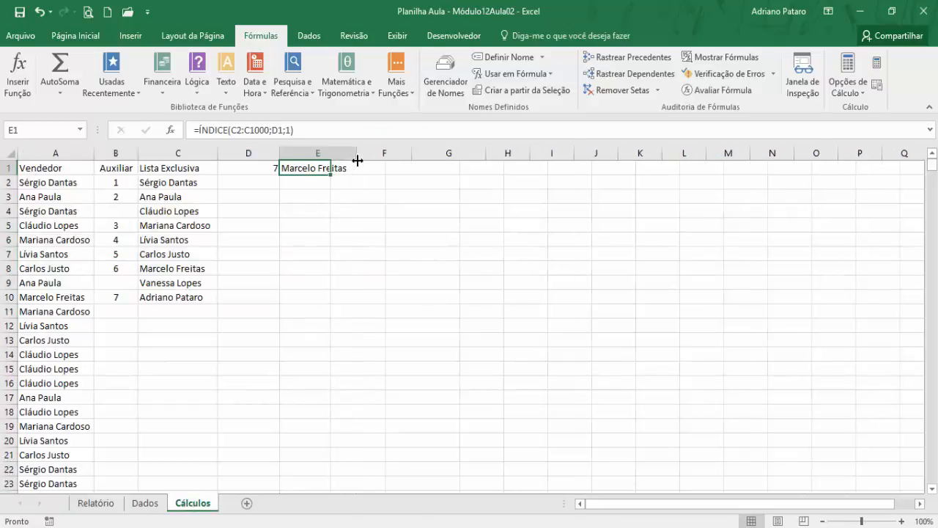
- Review the seller position in D1, the ÍNDICE formula in E1 and the report table on Relatório
left_click(255, 165)
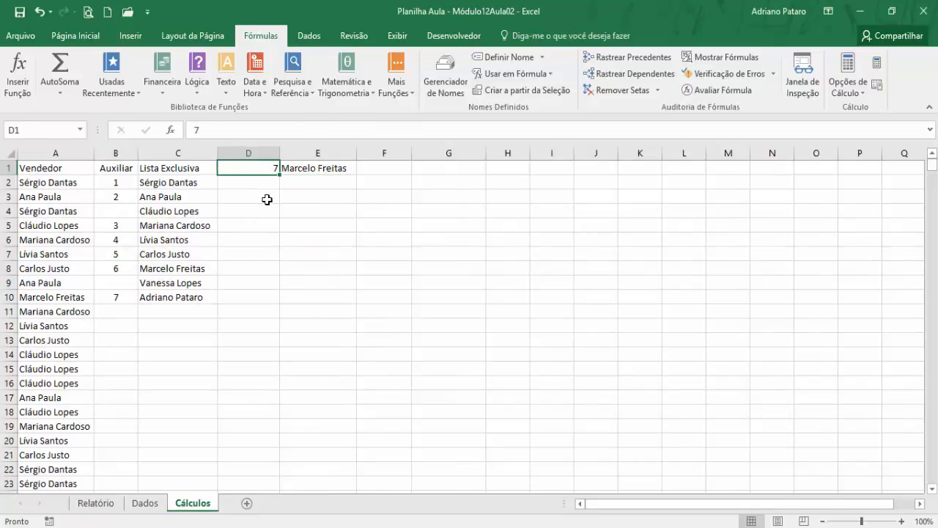
left_click(302, 170)
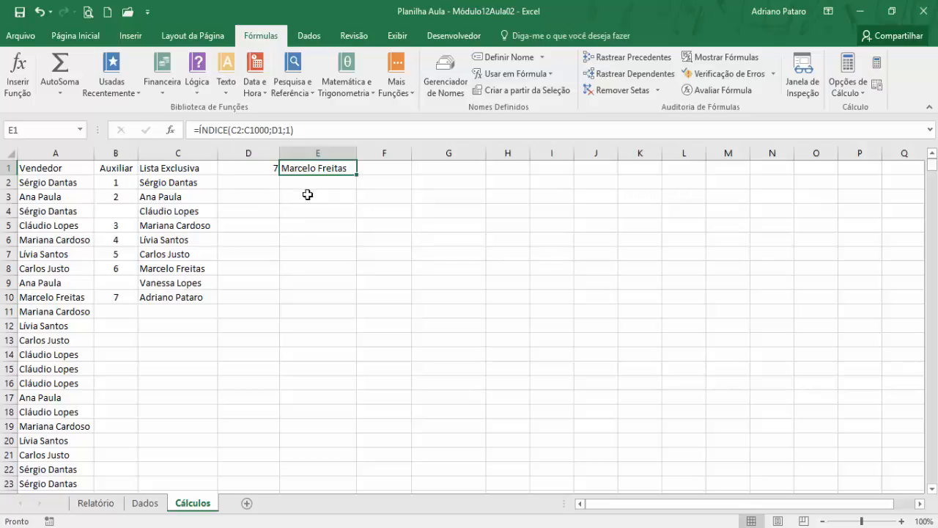
left_click(84, 503)
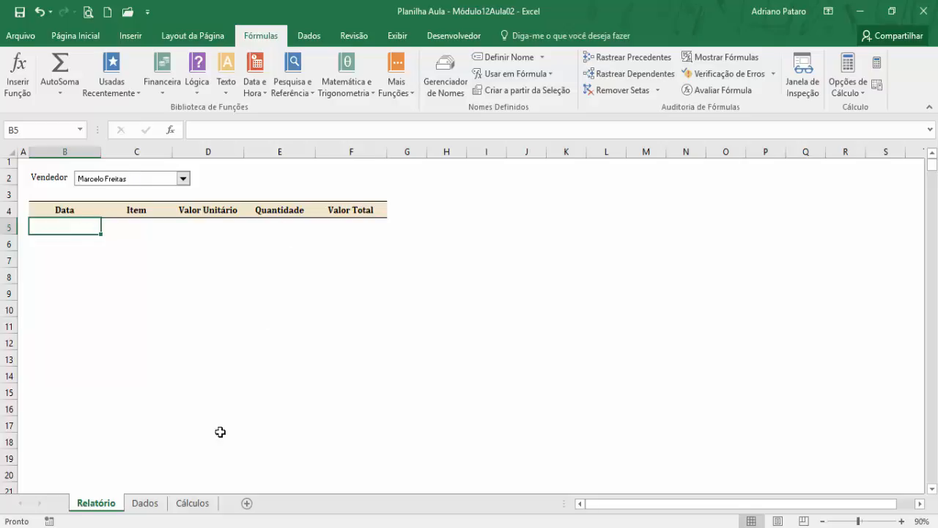
left_click(198, 503)
left_click(324, 202)
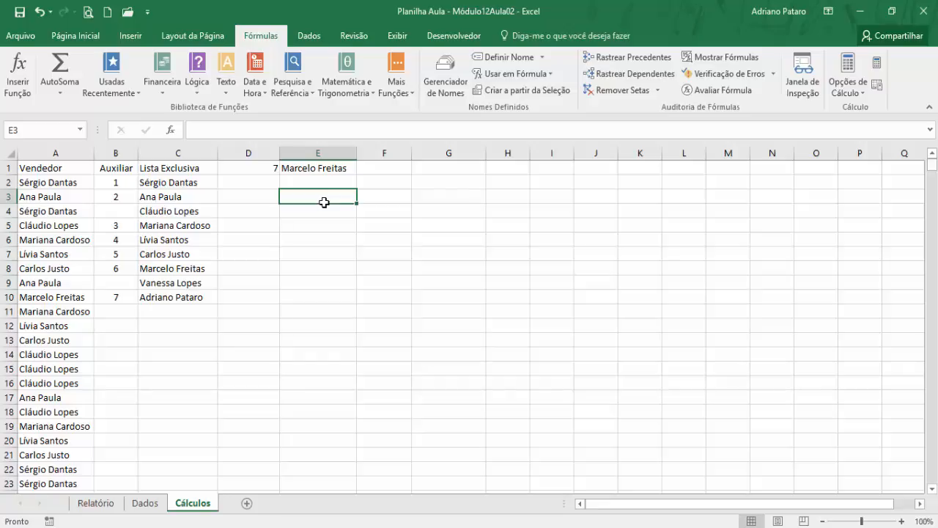
left_click(277, 197)
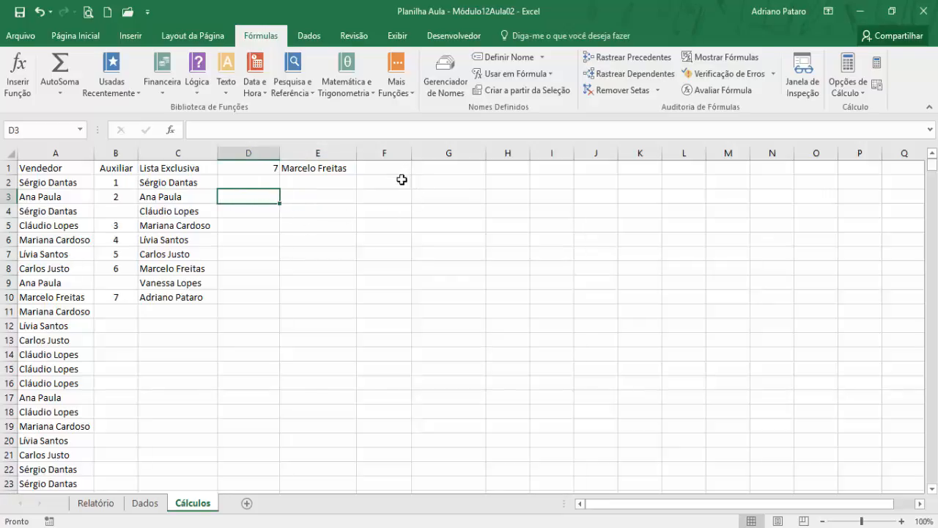
left_click(400, 181)
left_click(396, 168)
left_click(389, 183)
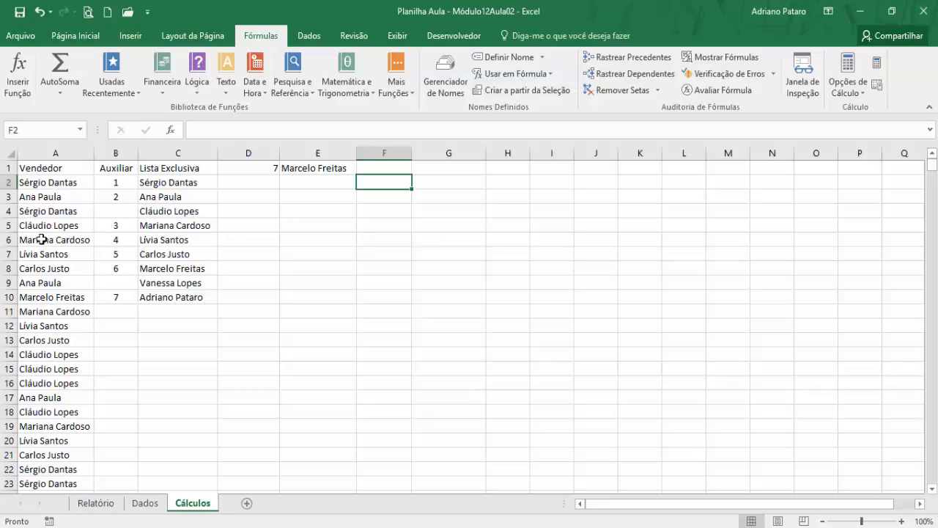
- Start an SE function in cell F2 of Cálculos with Teste_lógico comparing E1 to cell A2 of Dados (E1=Dados!A2)
left_click(146, 504)
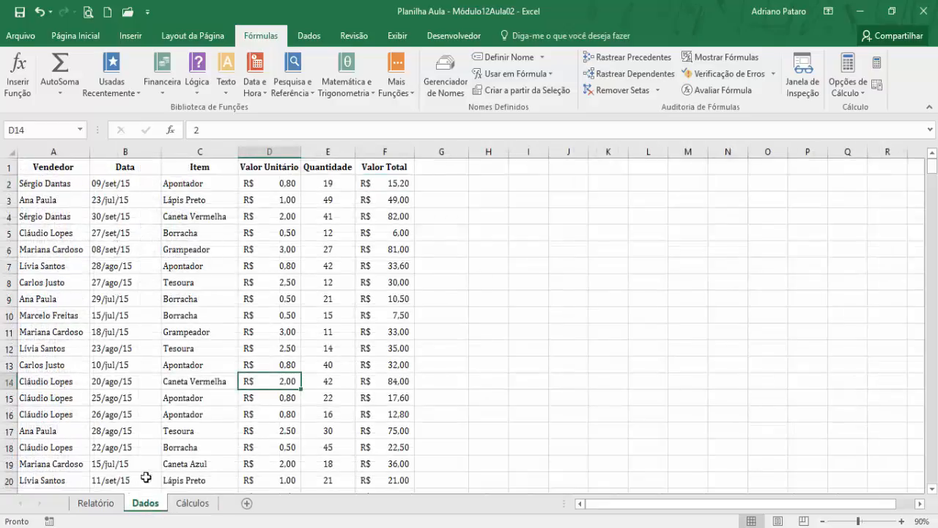
left_click(82, 185)
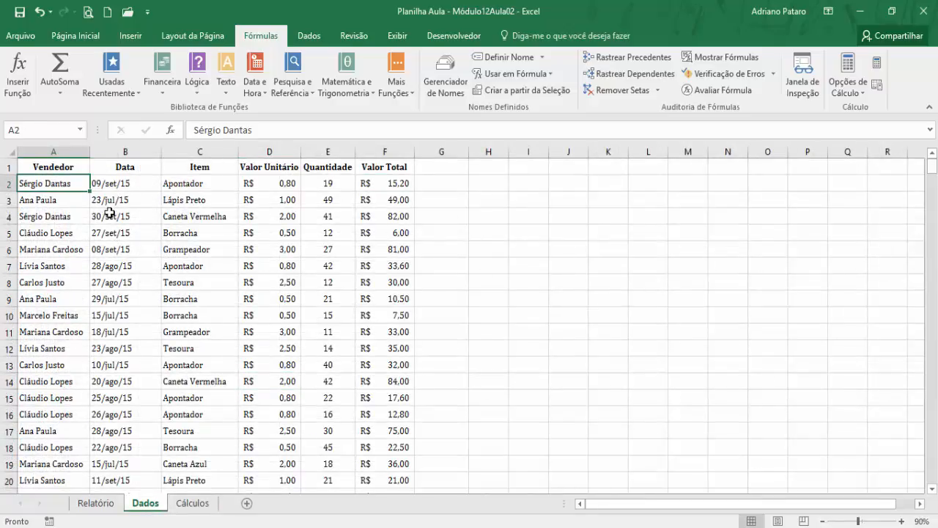
left_click(192, 504)
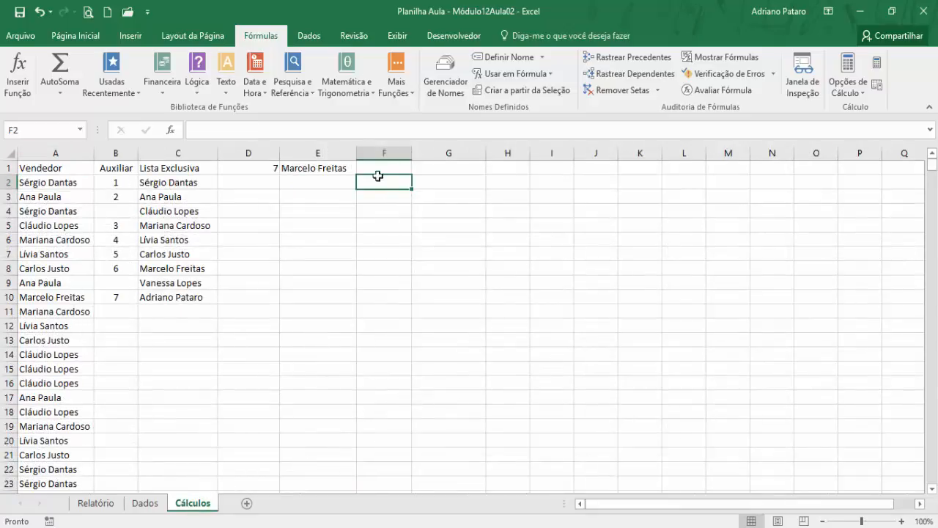
left_click(203, 89)
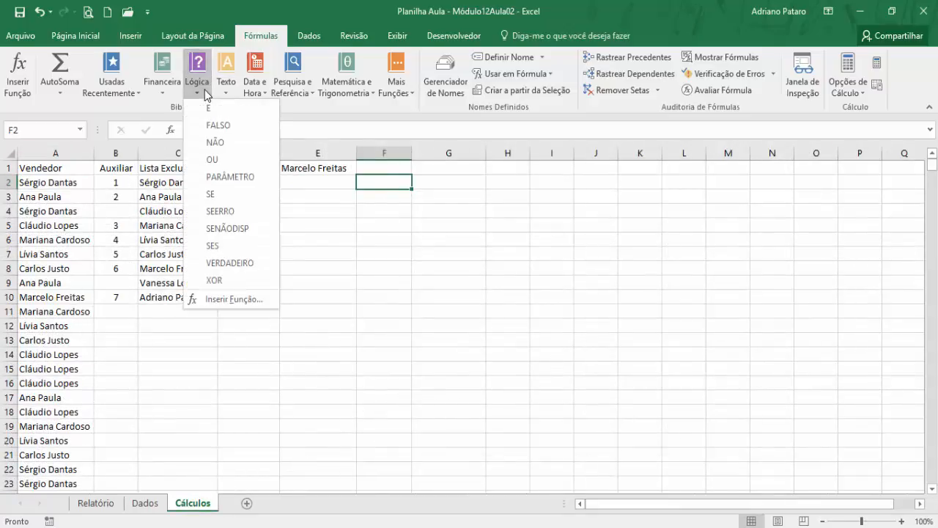
left_click(228, 198)
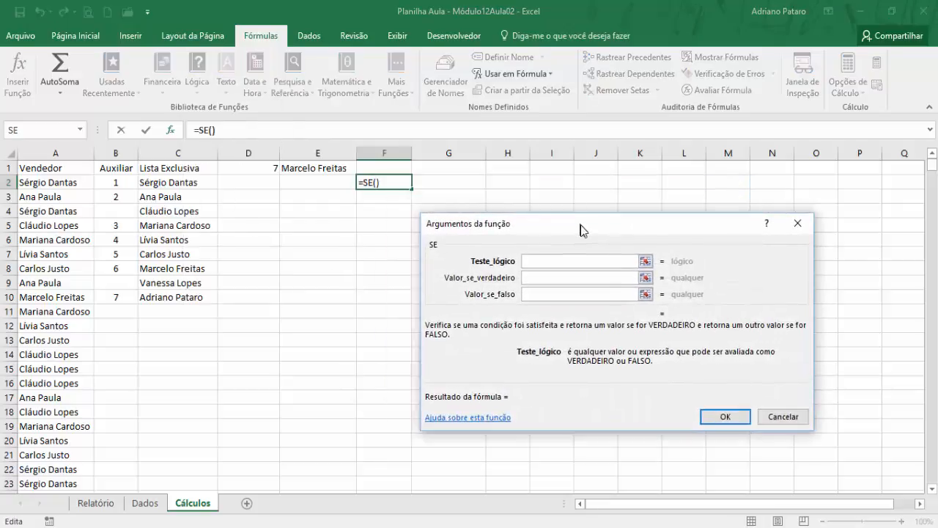
left_click(333, 169)
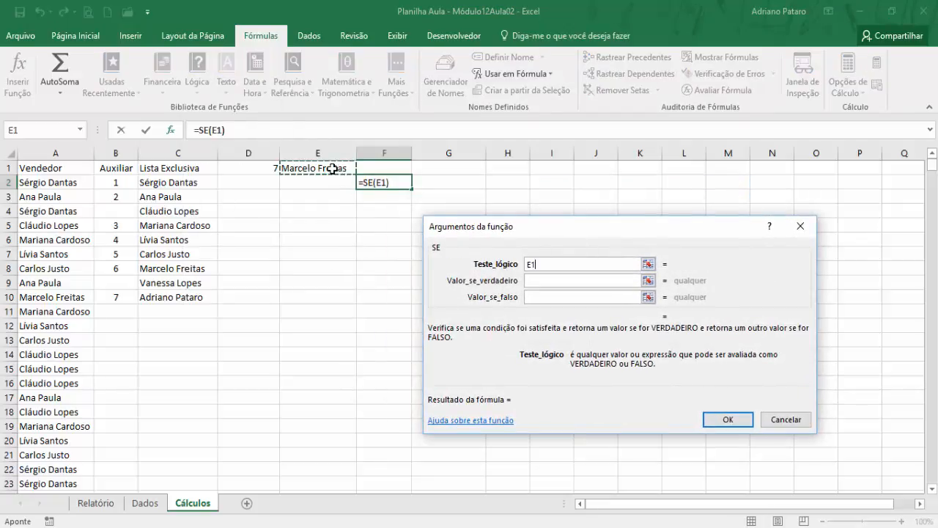
type("=")
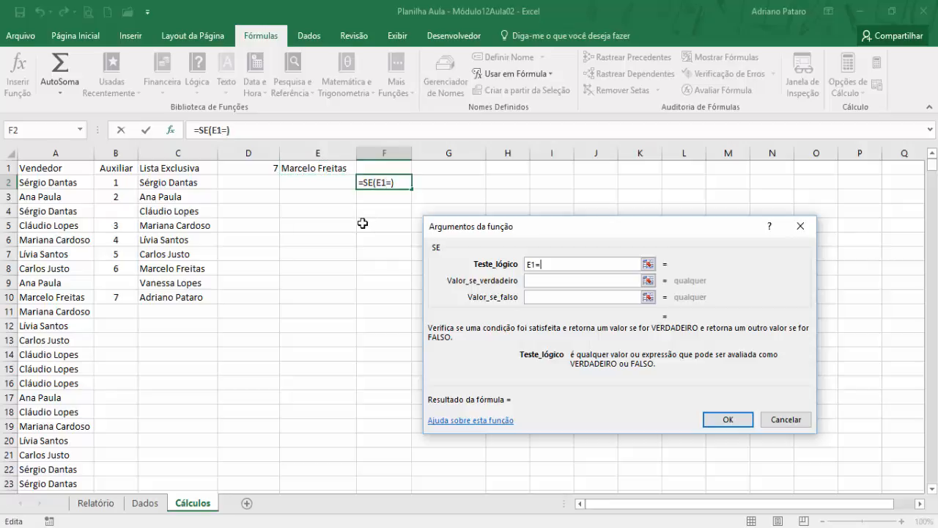
left_click(145, 502)
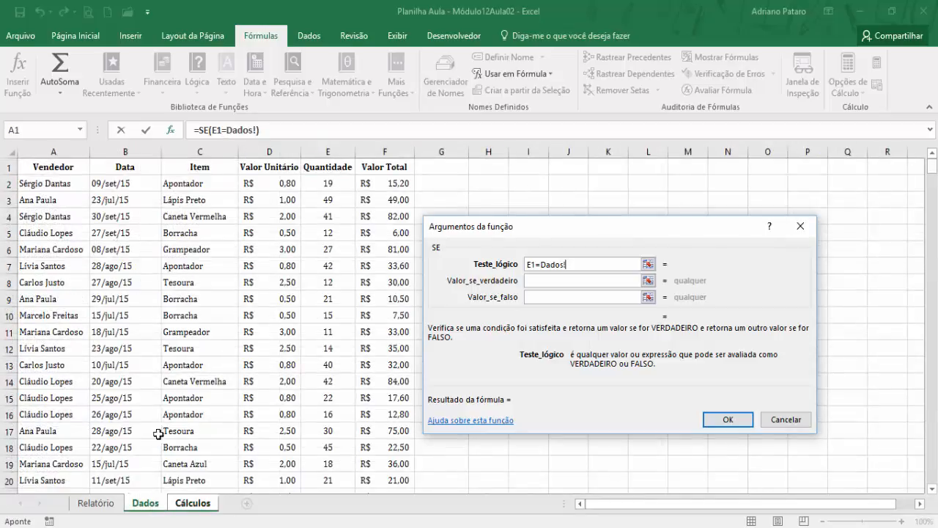
left_click(68, 182)
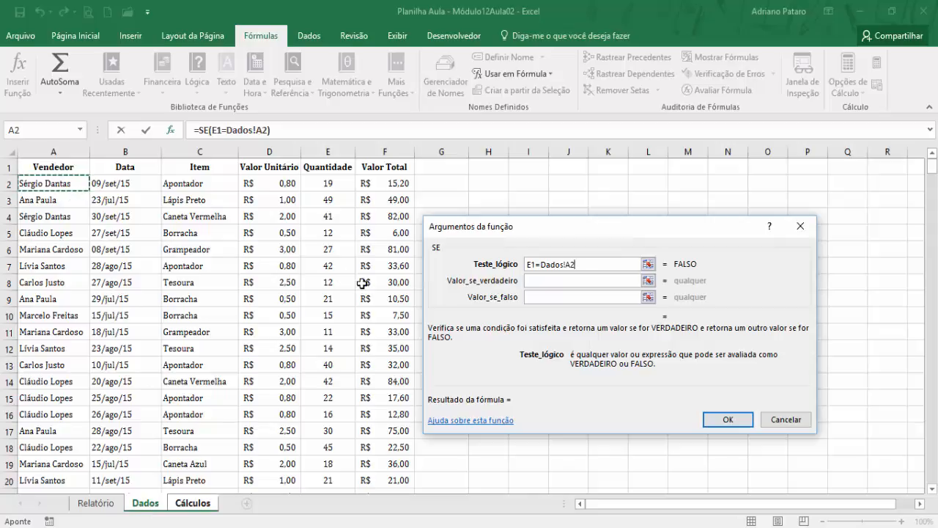
- Make the E1 reference absolute in Teste_lógico so that the test reads $E$1=Dados!A2
left_click(533, 263)
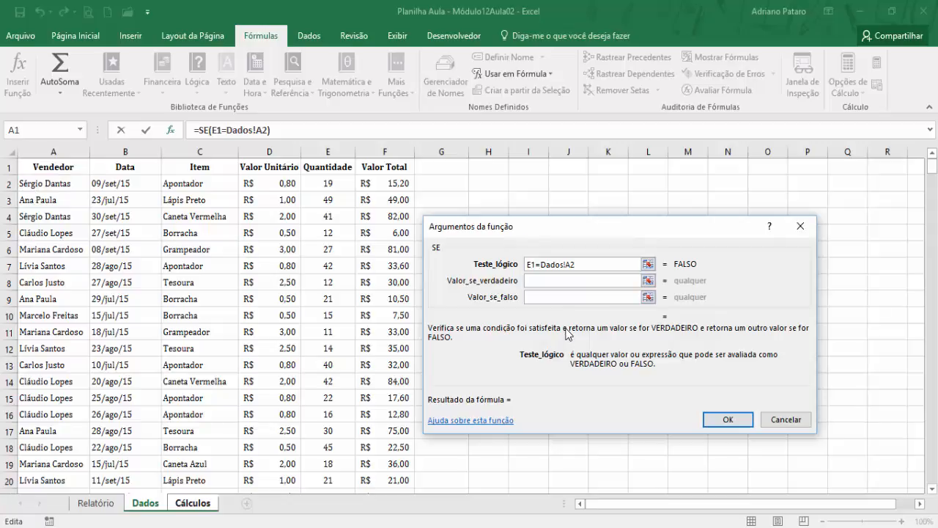
key("F4")
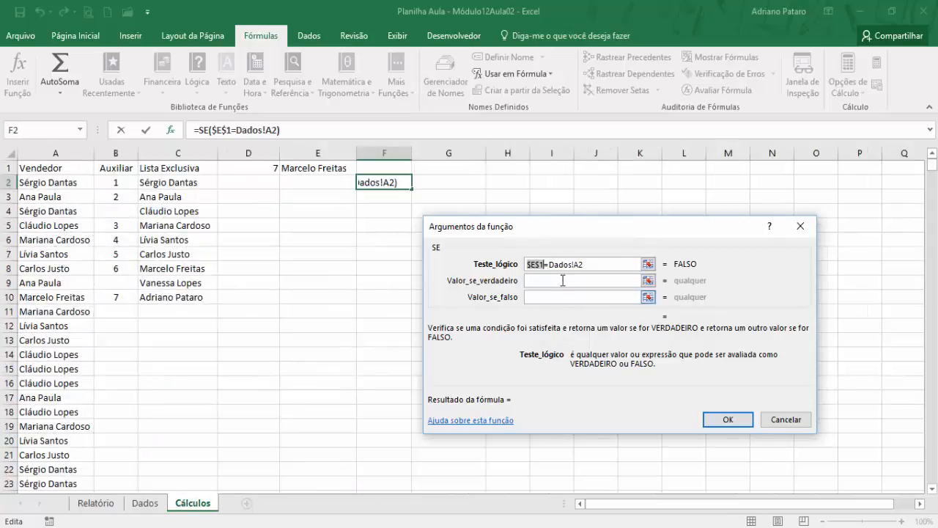
left_click(562, 281)
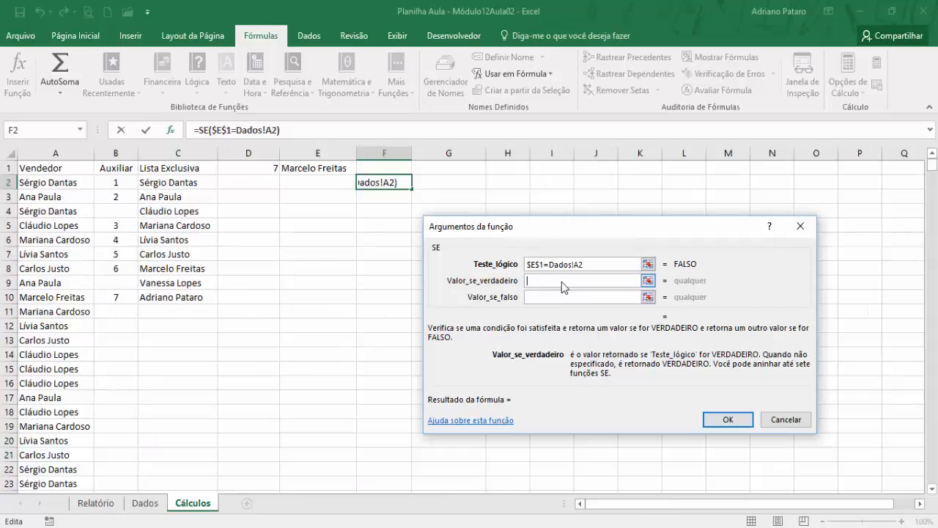
left_click(599, 264)
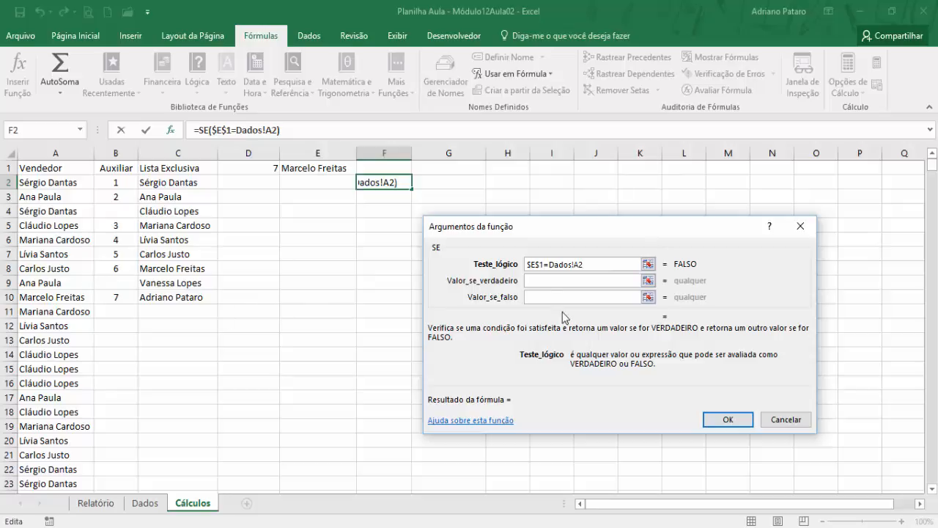
- Complete the SE function in F2 with LIN() if true and "" if false, and fill the formula down column F to row 1001
left_click(548, 281)
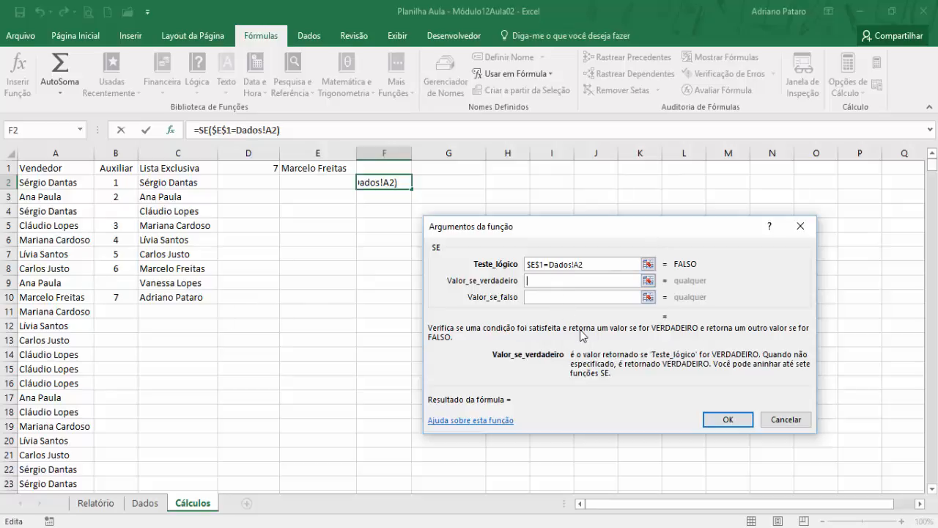
type("lin")
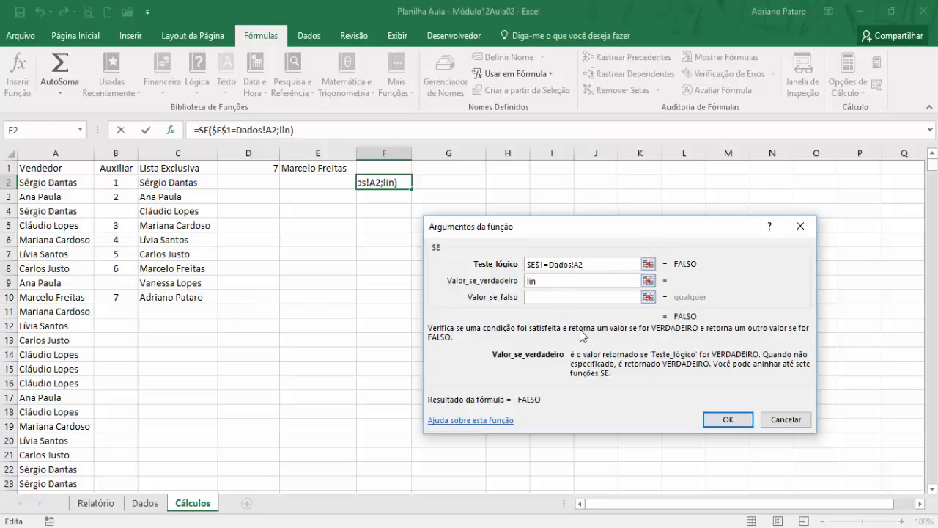
type("()")
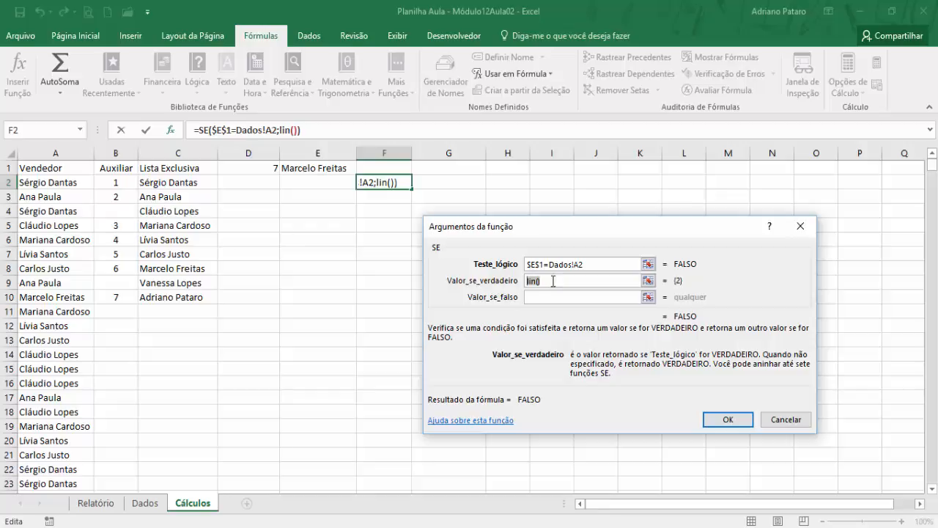
left_click(597, 264)
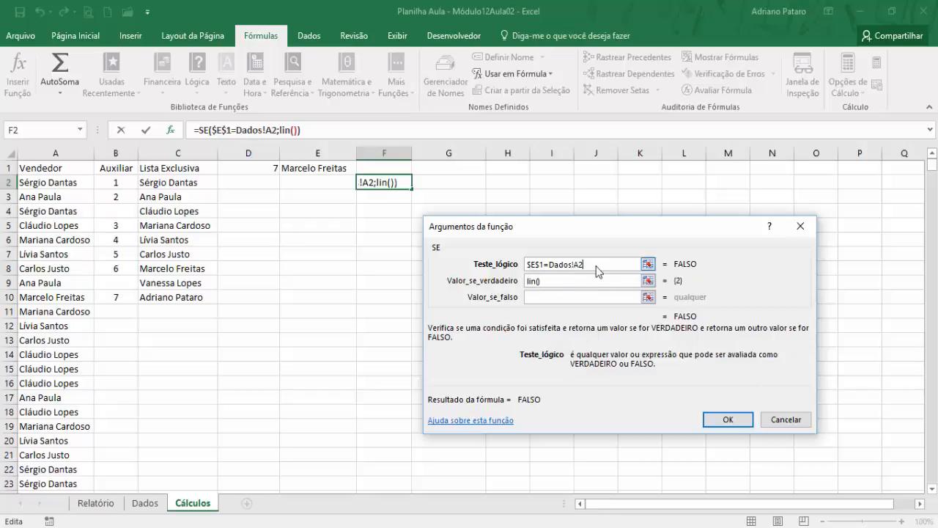
left_click(563, 297)
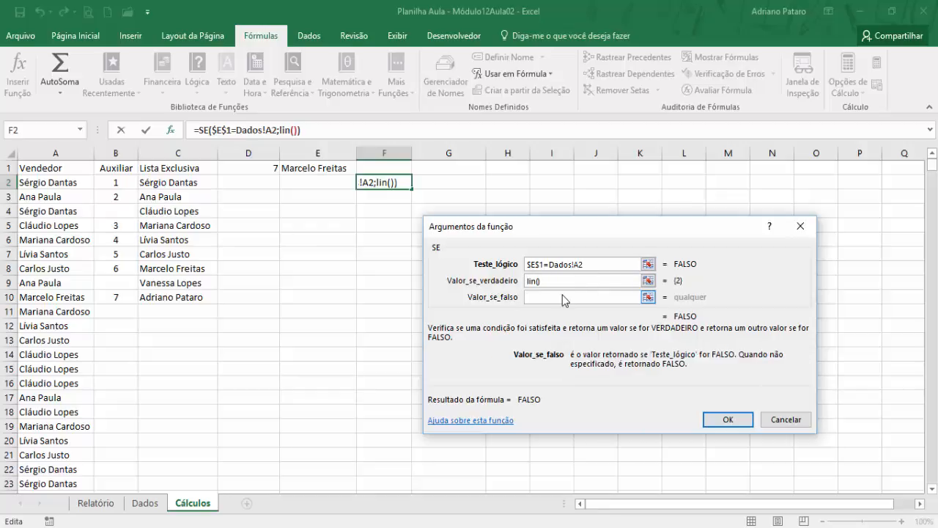
type("\"\"")
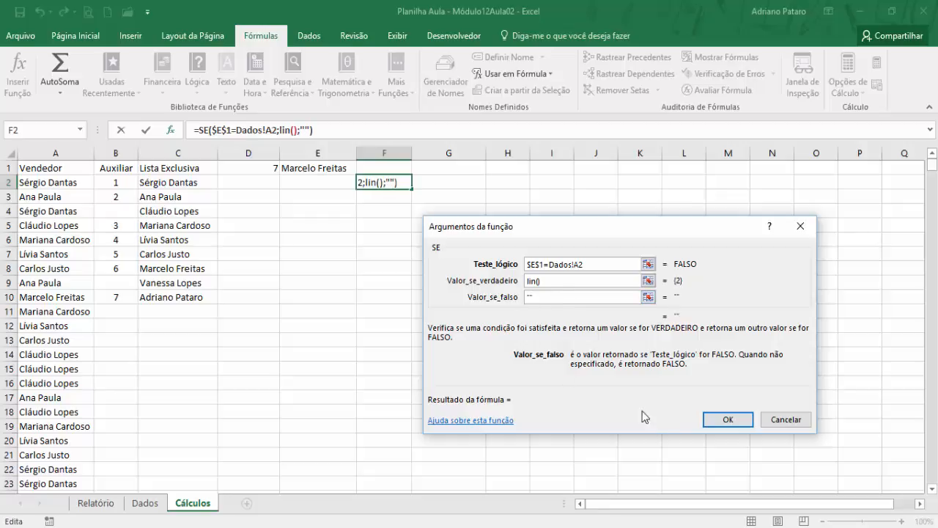
left_click(727, 421)
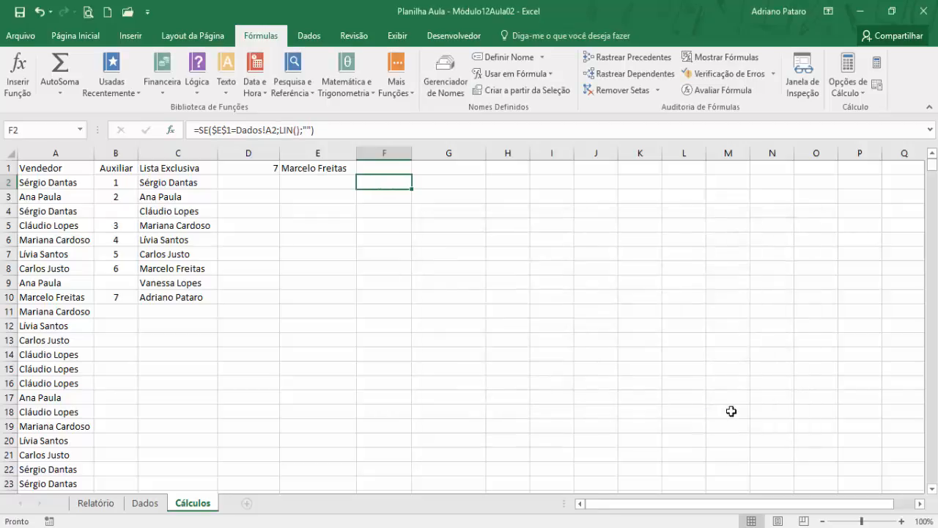
left_click_drag(413, 189, 412, 477)
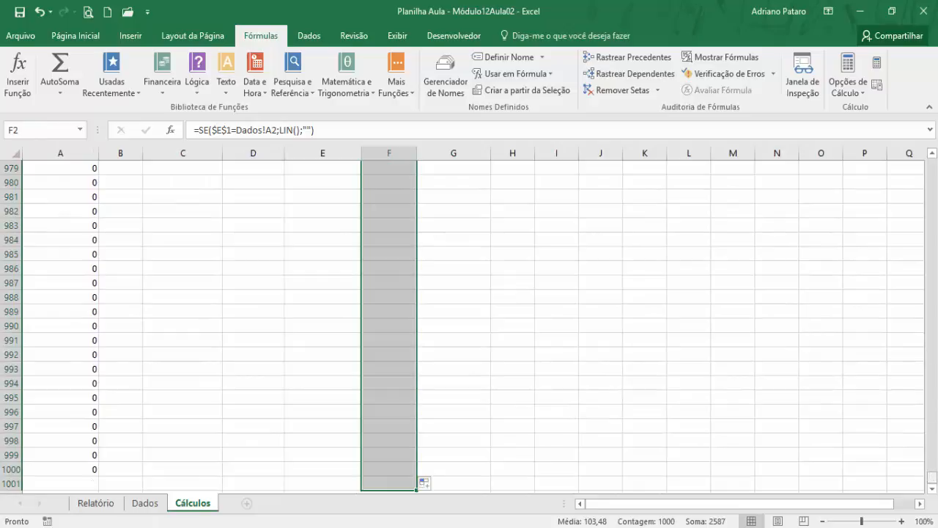
left_click_drag(931, 484, 932, 150)
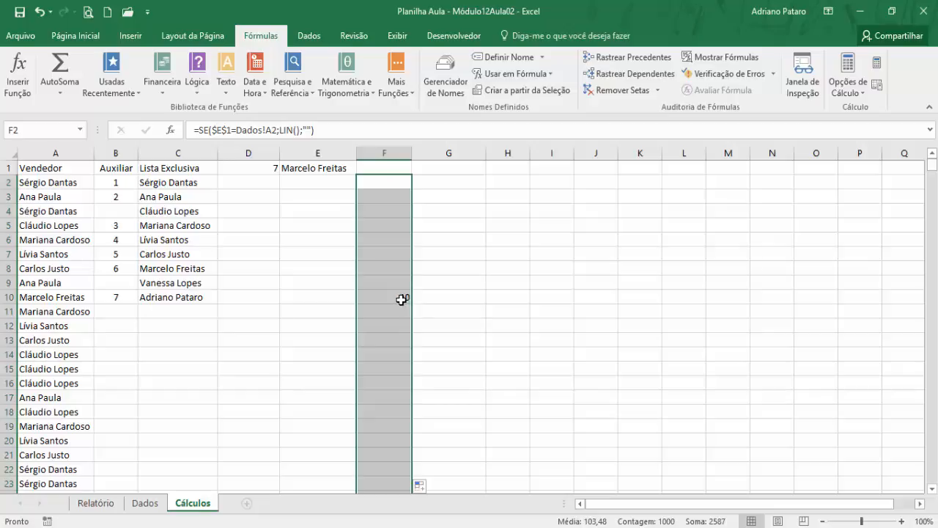
- Compare the row numbers returned in column F of Cálculos with the seller names in column A and the matching rows on Dados
mouse_move(402, 298)
left_mouse_down()
mouse_move(93, 306)
mouse_move(396, 297)
left_mouse_up()
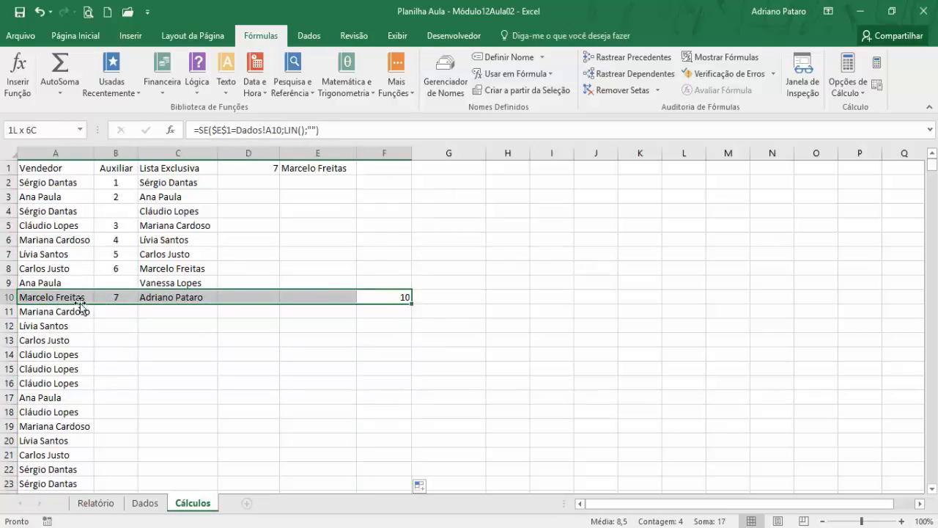
scroll(330, 425, "down", 4)
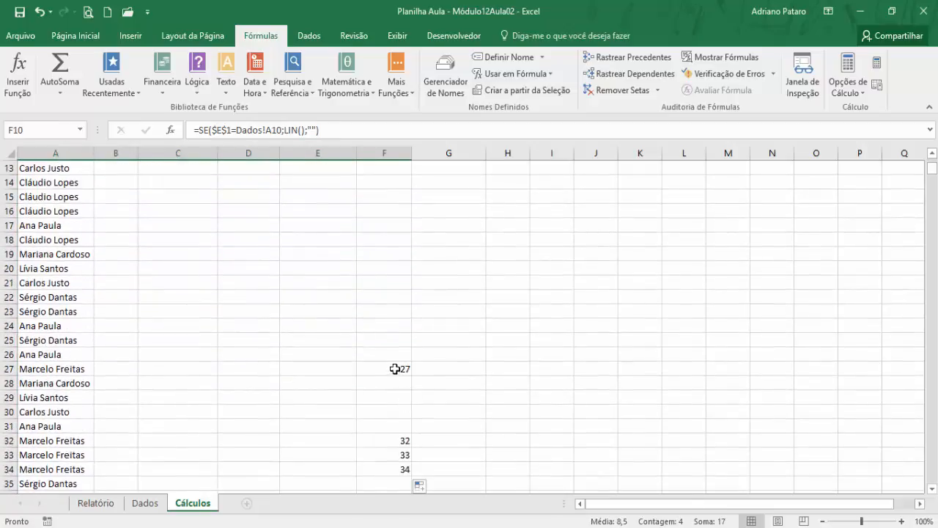
left_click_drag(395, 368, 81, 371)
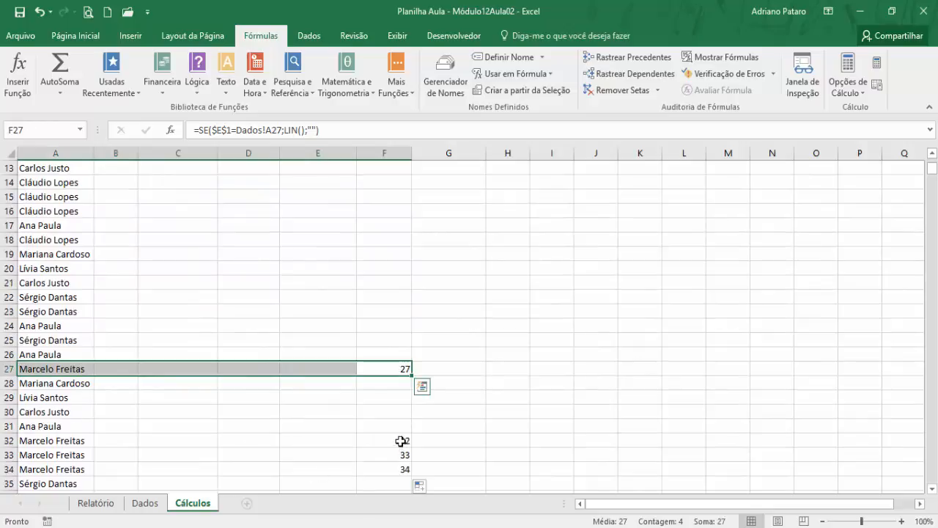
left_click_drag(401, 440, 81, 440)
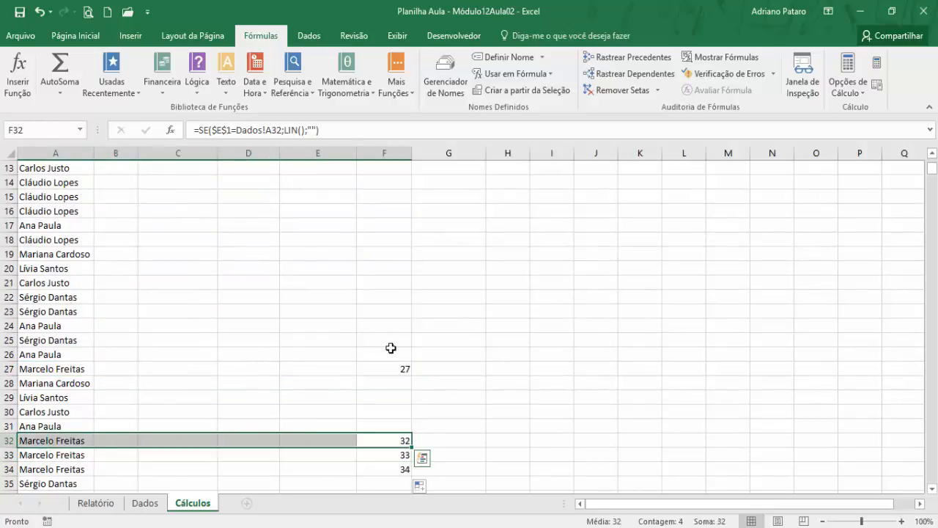
scroll(390, 348, "up", 4)
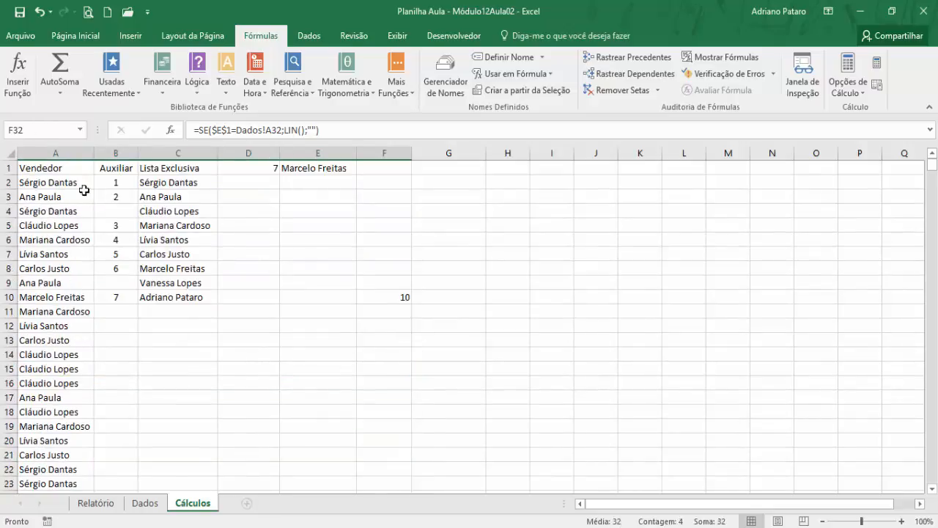
left_click(65, 208)
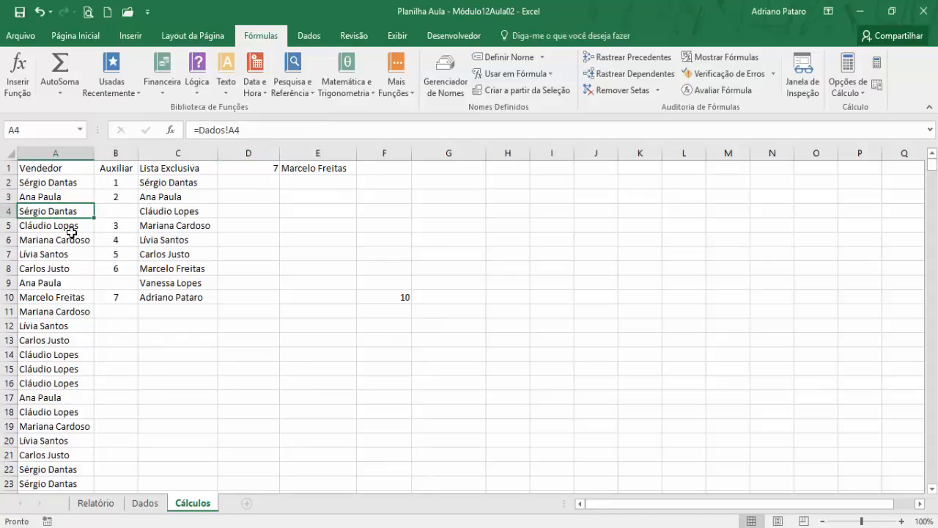
left_click(139, 505)
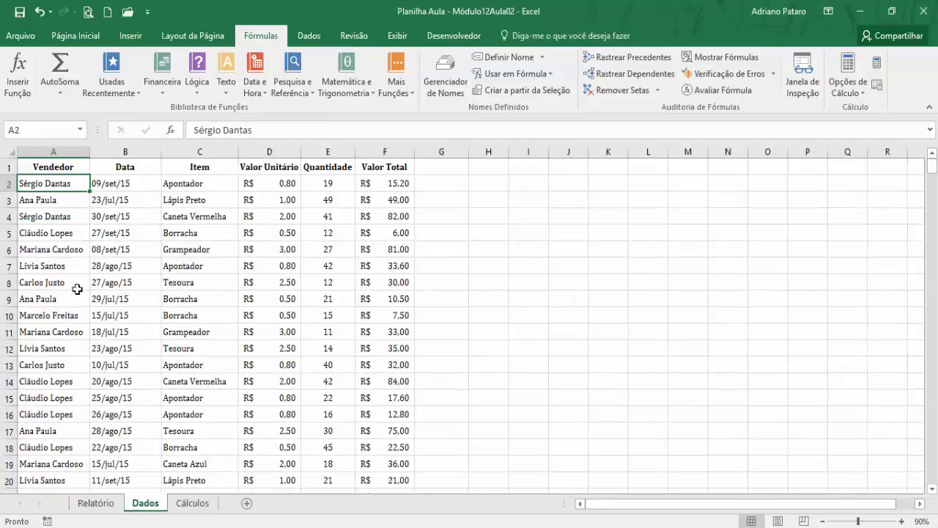
left_click(192, 504)
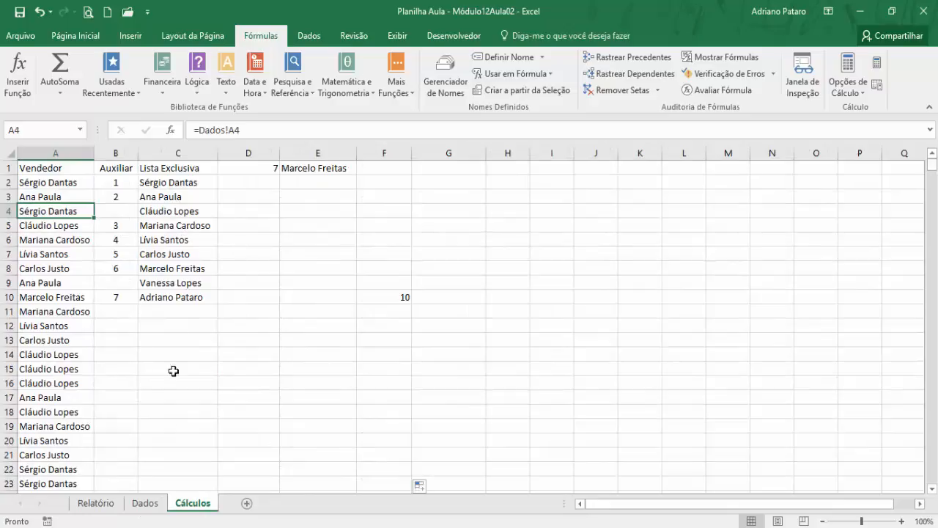
left_click(147, 504)
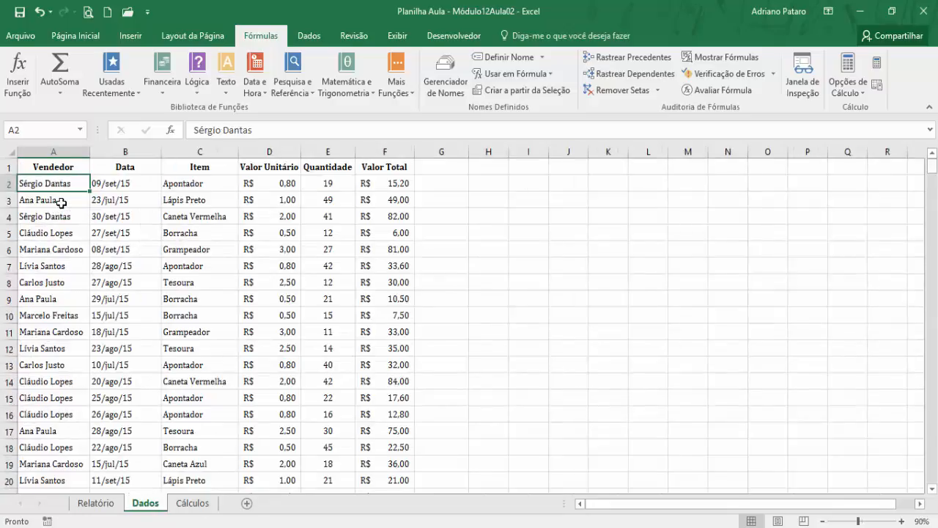
left_click(190, 504)
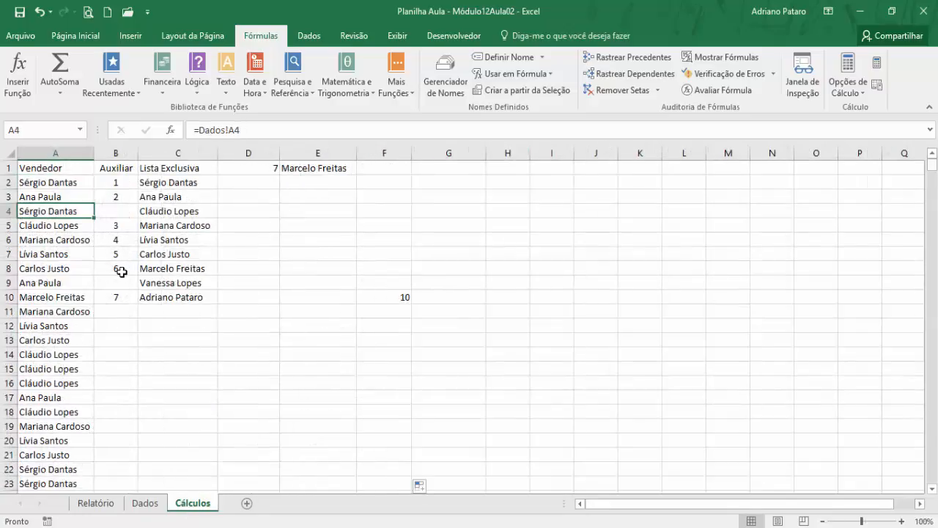
- Select cell G2 of Cálculos and examine how the returned row numbers are spaced down column F
left_click(384, 183)
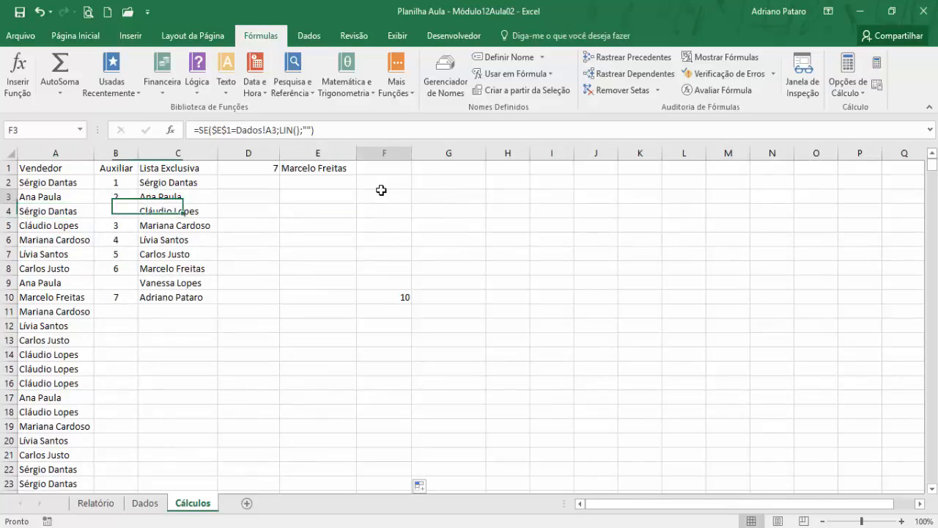
left_click(390, 170)
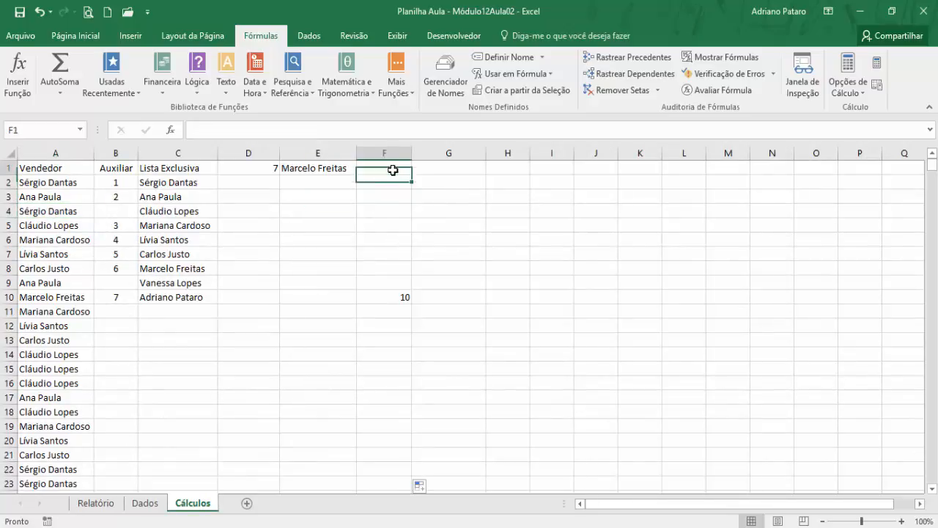
left_click(441, 180)
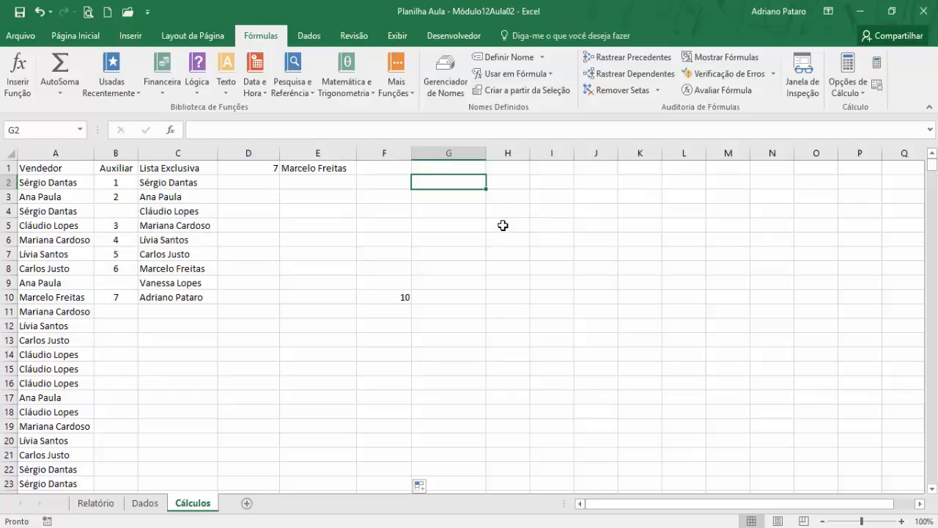
scroll(405, 299, "down", 2)
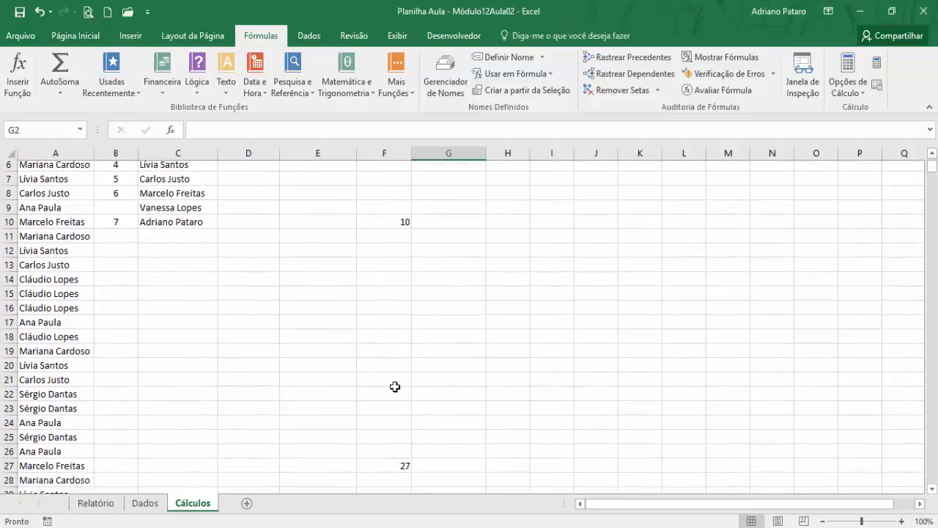
scroll(401, 290, "up", 1)
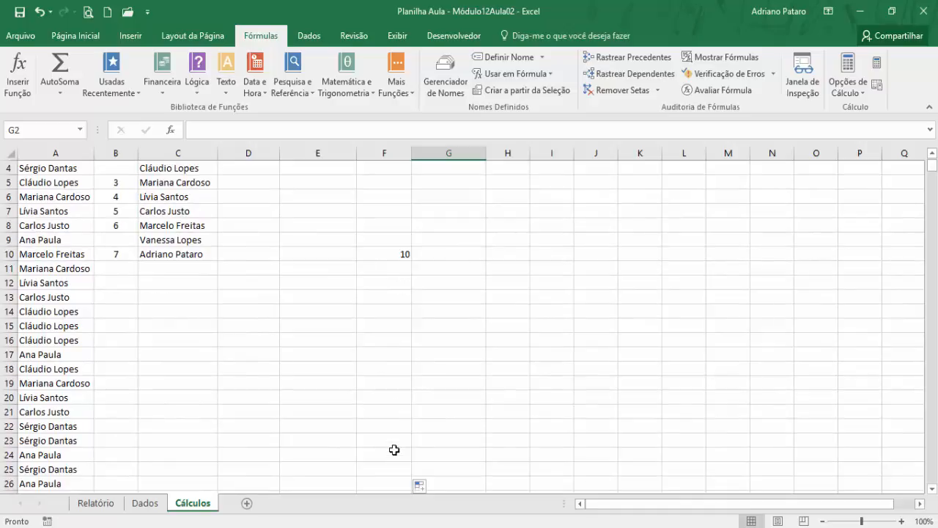
scroll(421, 384, "up", 1)
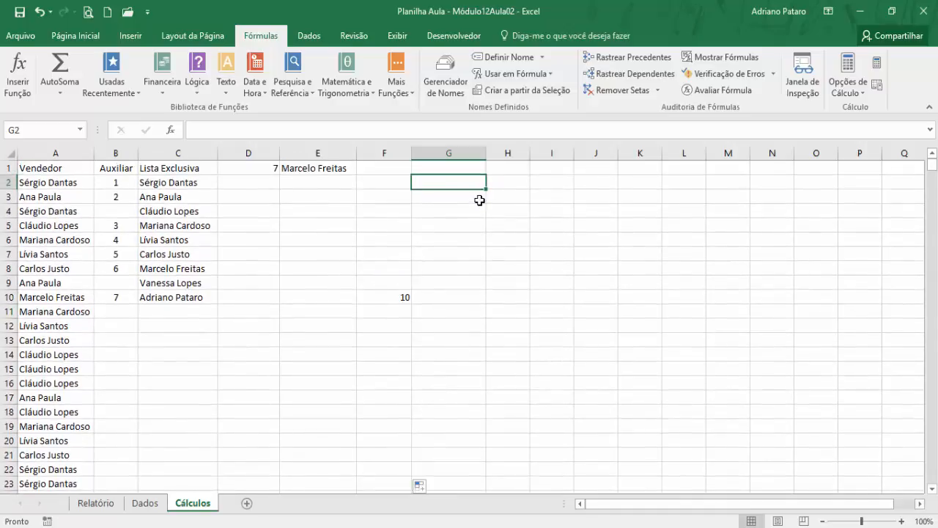
scroll(455, 238, "down", 5)
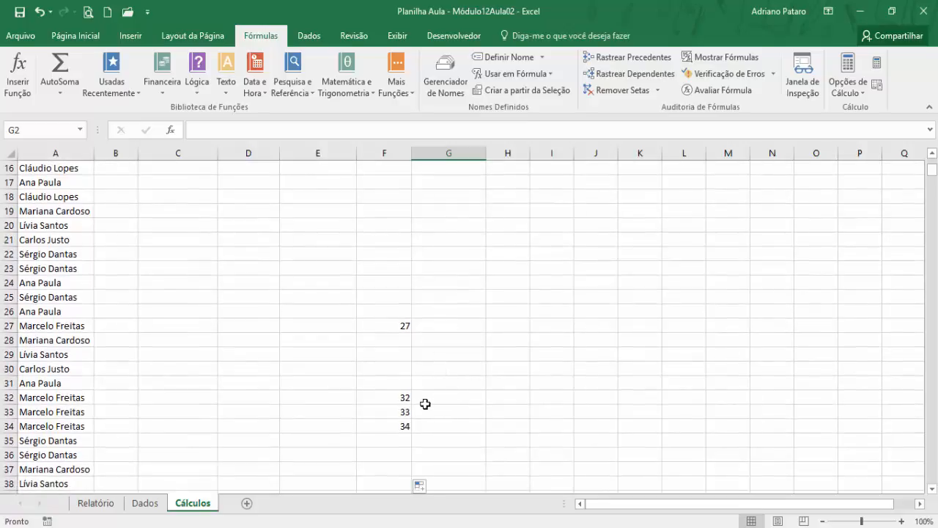
scroll(426, 403, "down", 2)
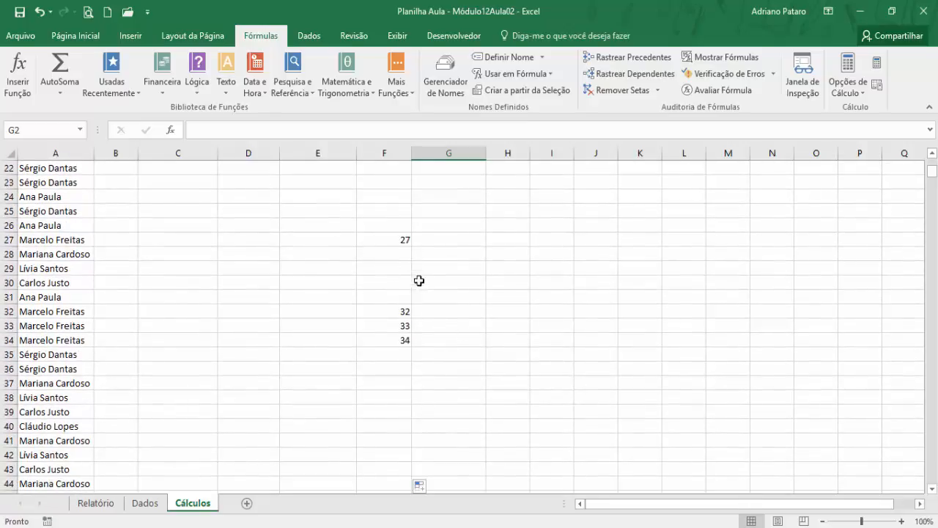
scroll(484, 319, "up", 7)
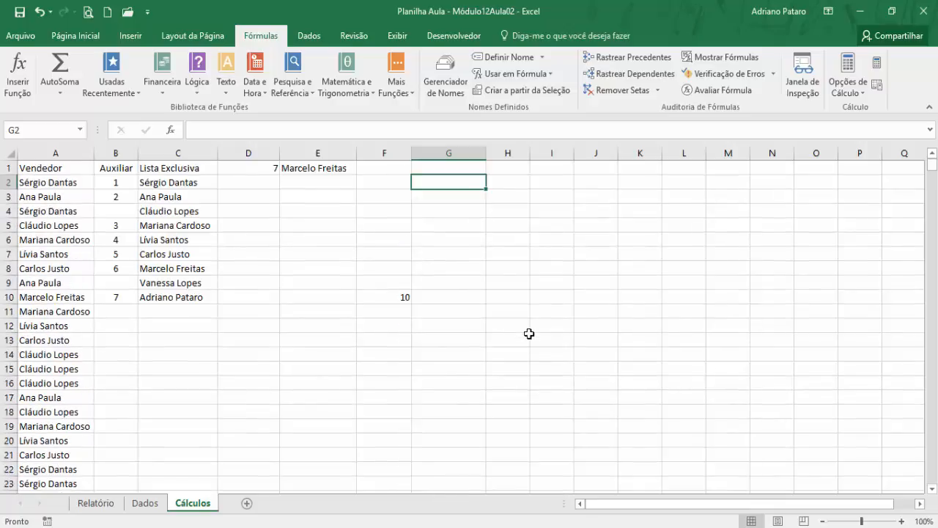
- Start a MENOR function in cell G2 with Matriz set to the absolute range $F$2:$F$1000
left_click(403, 88)
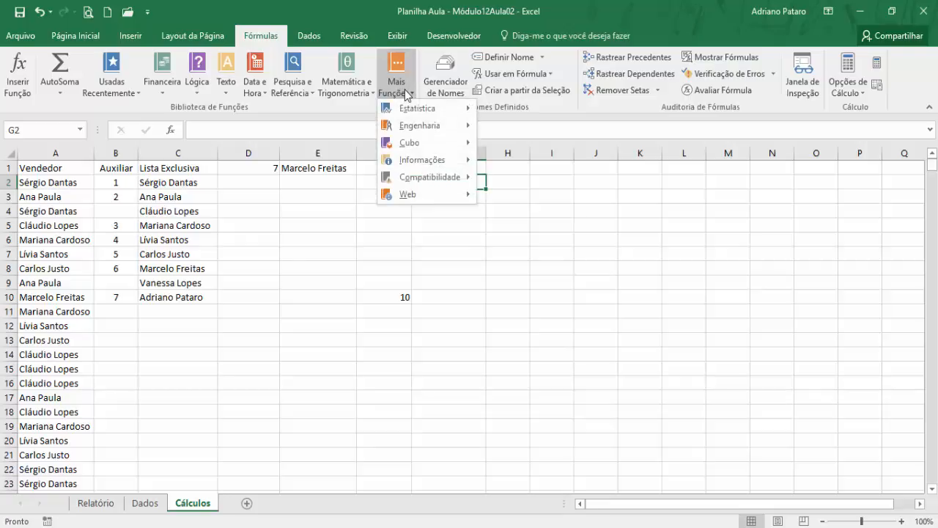
mouse_move(409, 110)
left_click_drag(613, 144, 616, 333)
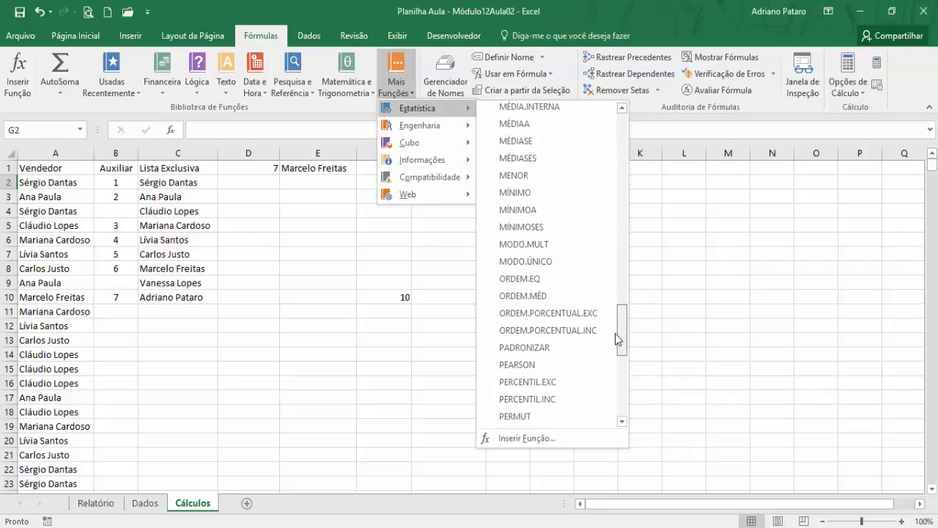
left_click(555, 177)
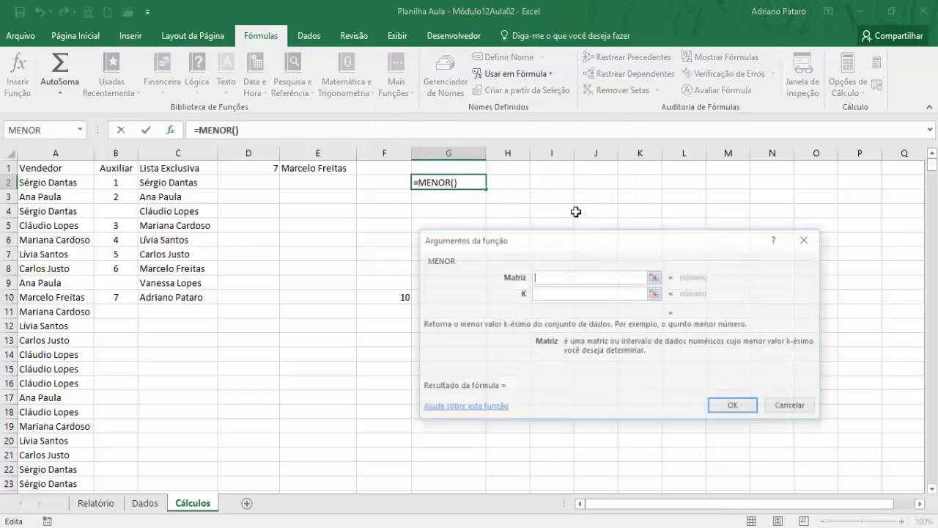
left_click(387, 184)
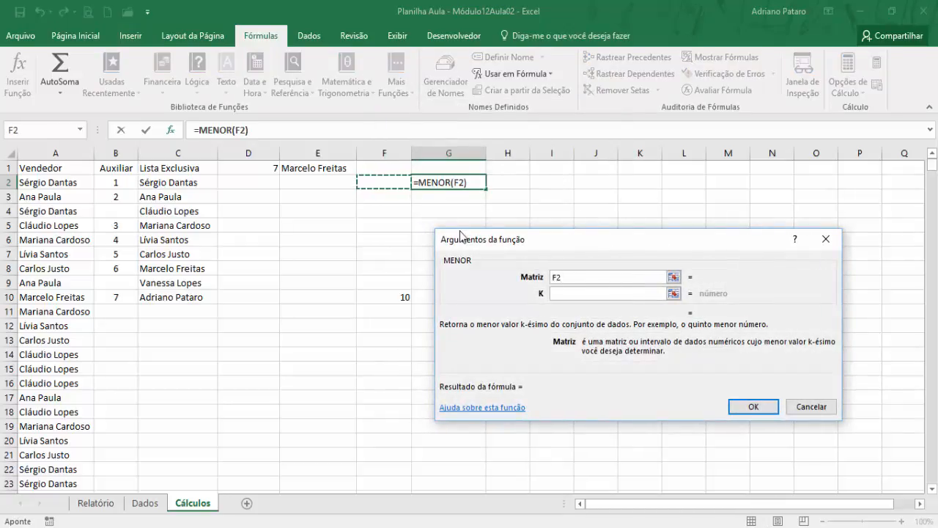
type(":F1000")
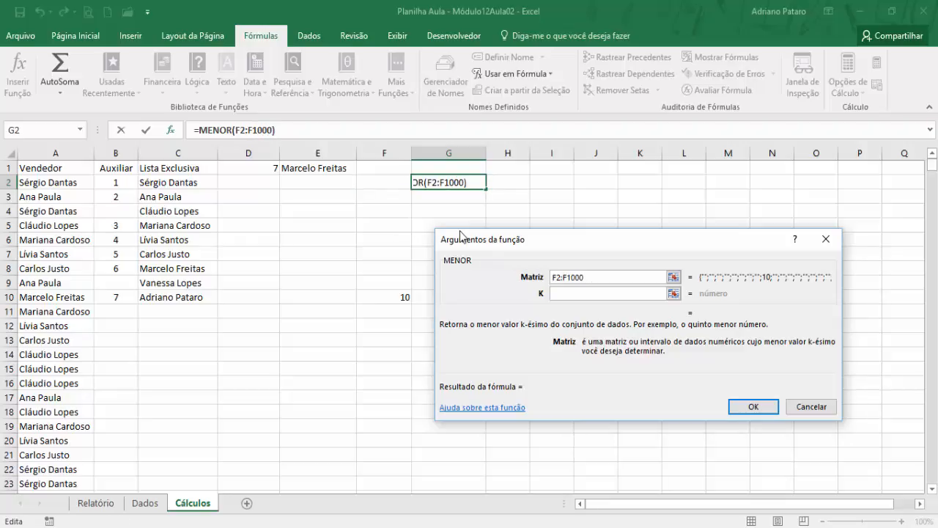
key("F4")
left_click(554, 276)
key("F4")
- Complete the MENOR function in G2 with K set to LIN(A1)
left_click(563, 292)
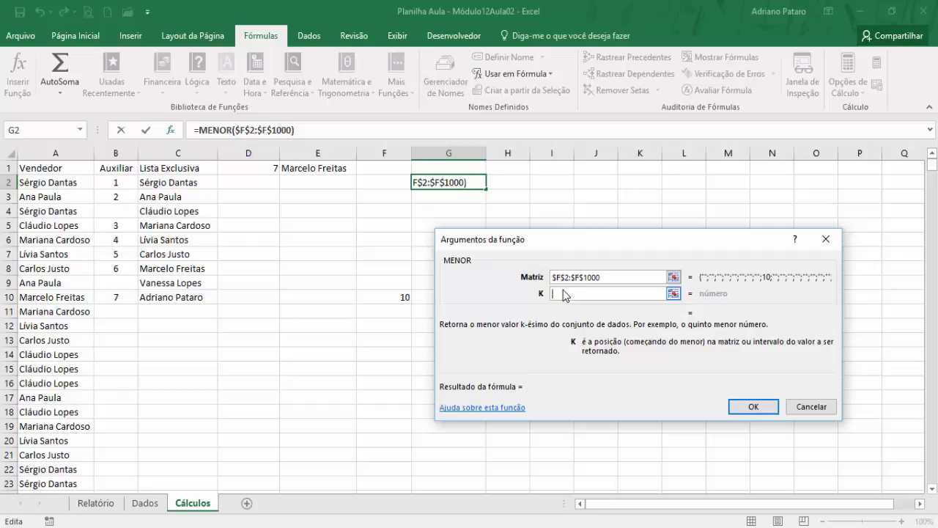
type("lin(")
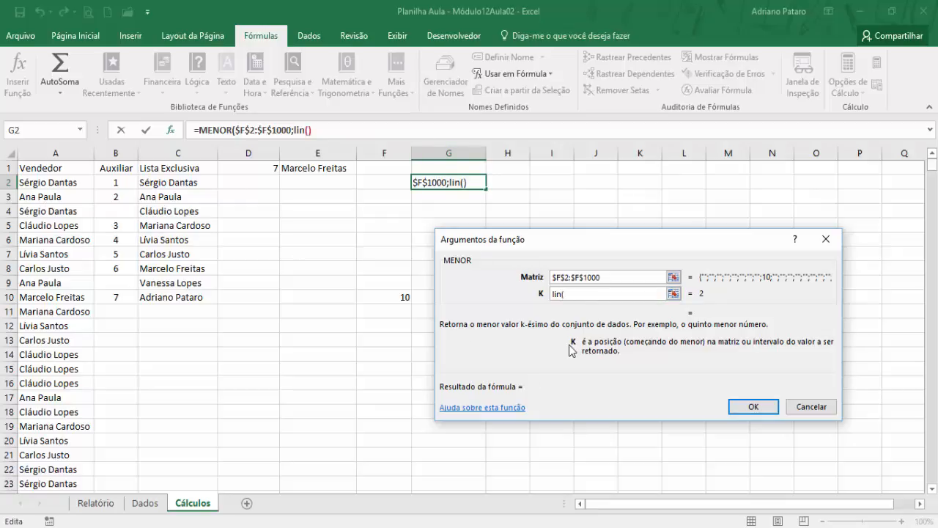
type(")")
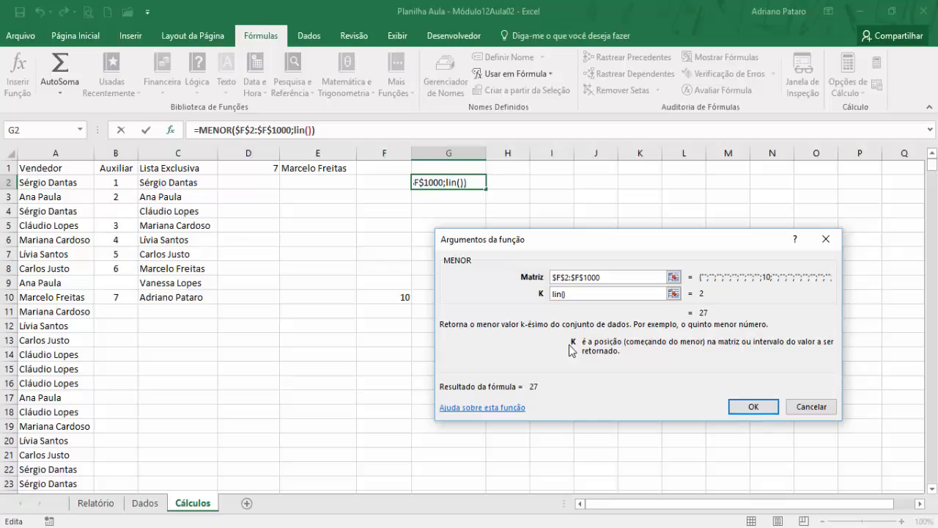
key("BackSpace")
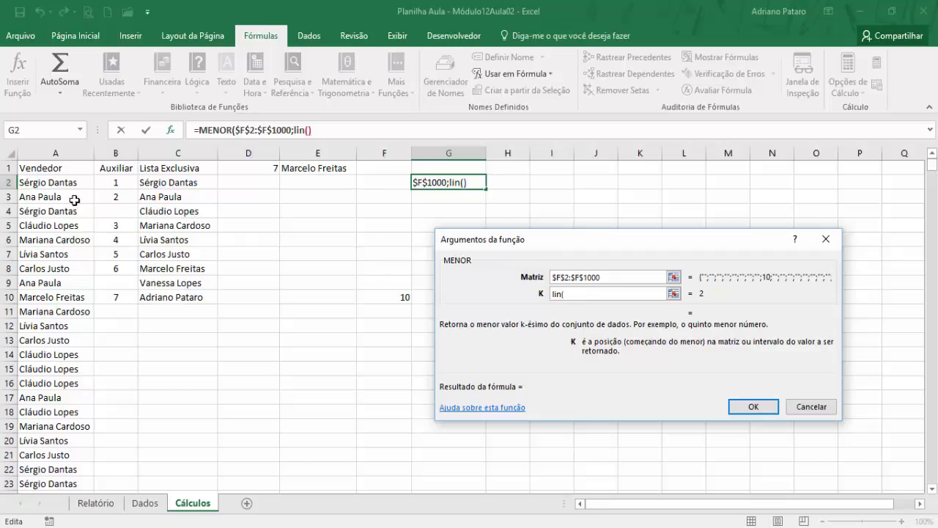
left_click(51, 168)
left_click(106, 169)
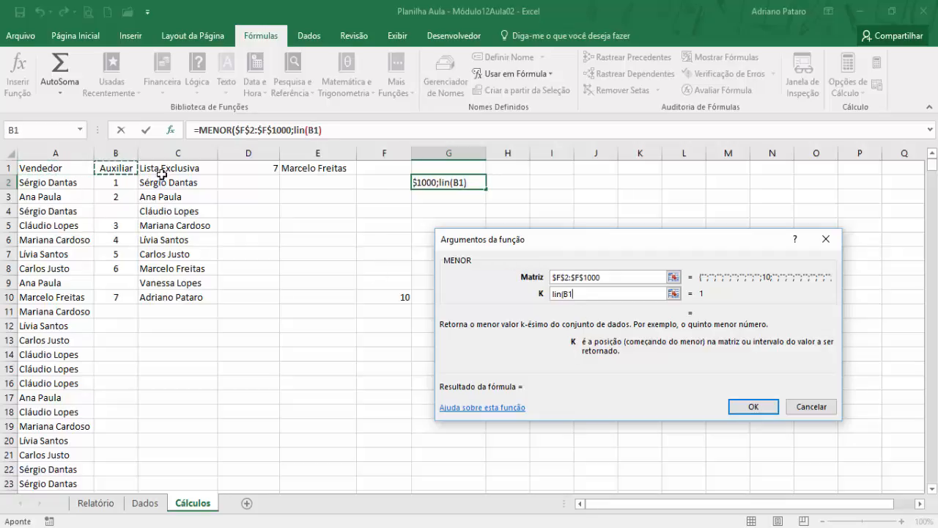
left_click(162, 170)
left_click(80, 170)
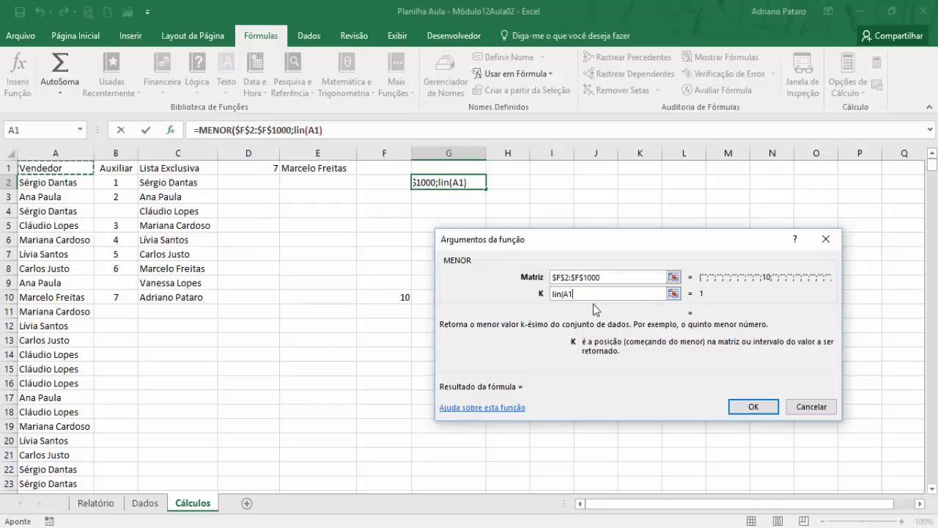
type(")")
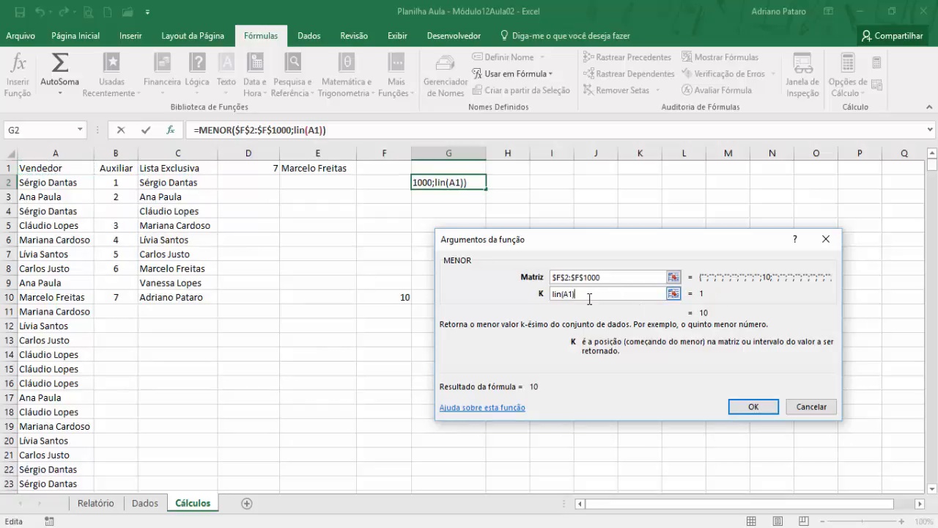
left_click(750, 409)
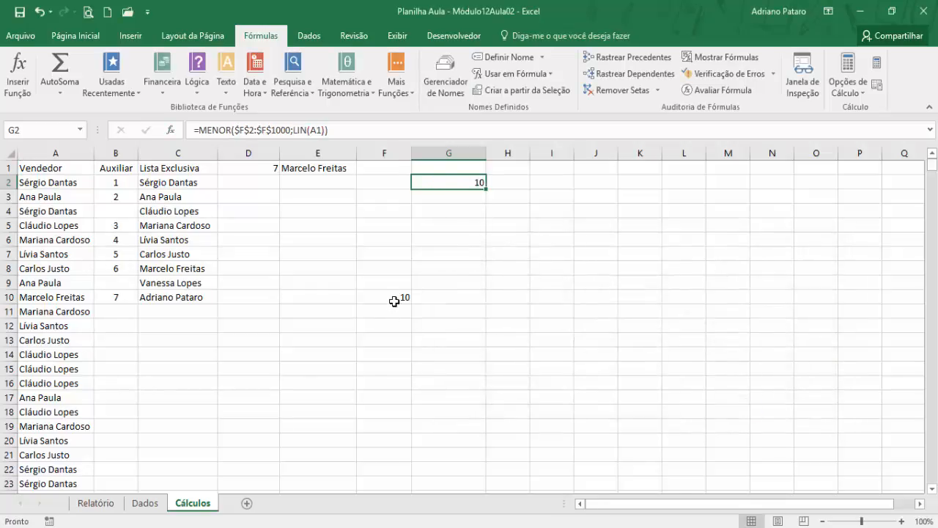
- Copy the MENOR formula into G3 and compare both results with the row numbers in column F
left_click_drag(486, 189, 485, 203)
scroll(440, 315, "down", 3)
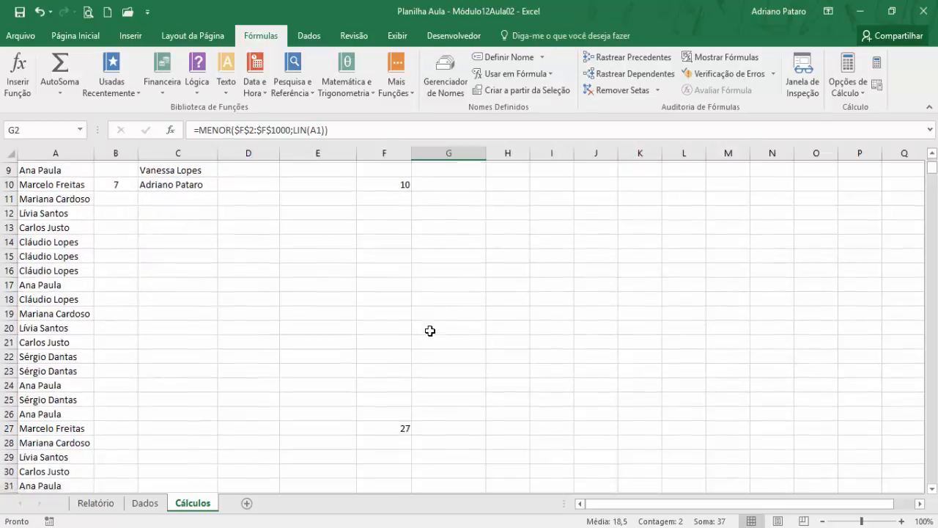
scroll(425, 352, "down", 1)
scroll(422, 379, "up", 4)
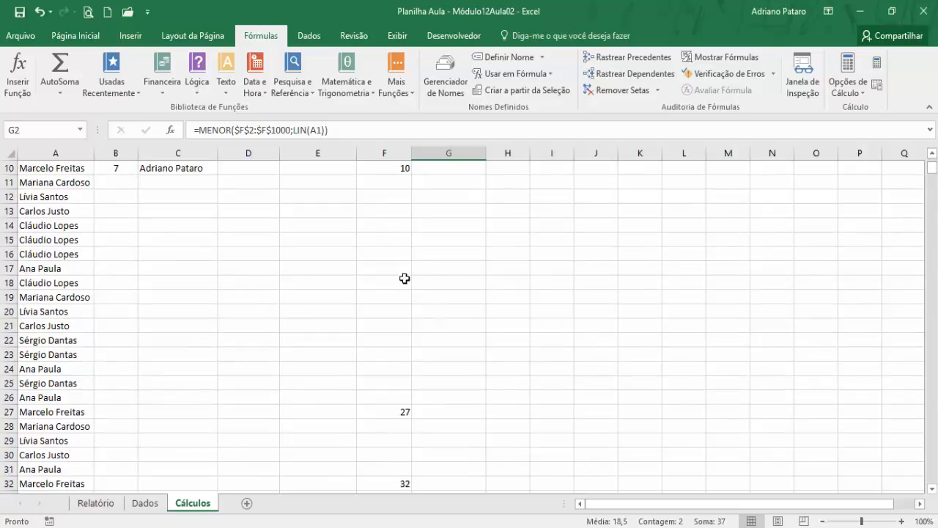
scroll(393, 312, "down", 1)
scroll(410, 329, "up", 4)
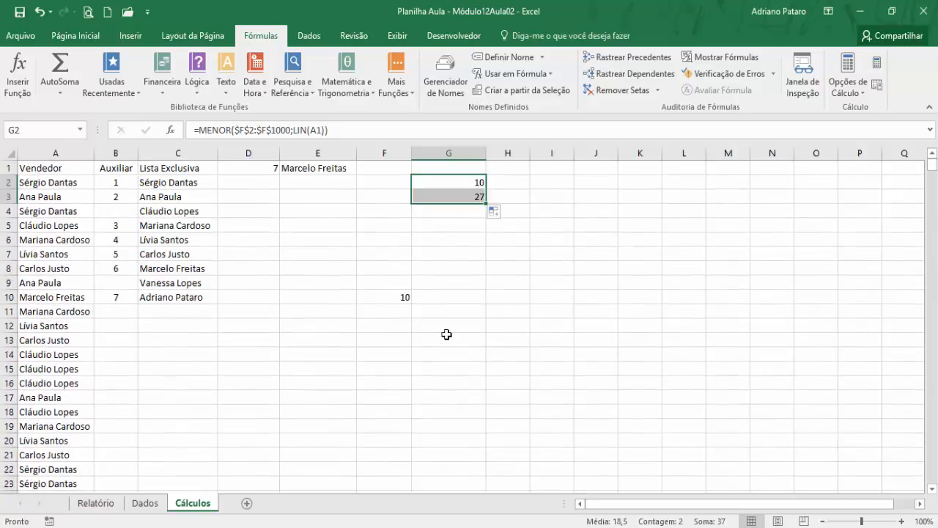
- Fill the MENOR formula down column G to row 1001 and check where its row numbers end
double_click(487, 206)
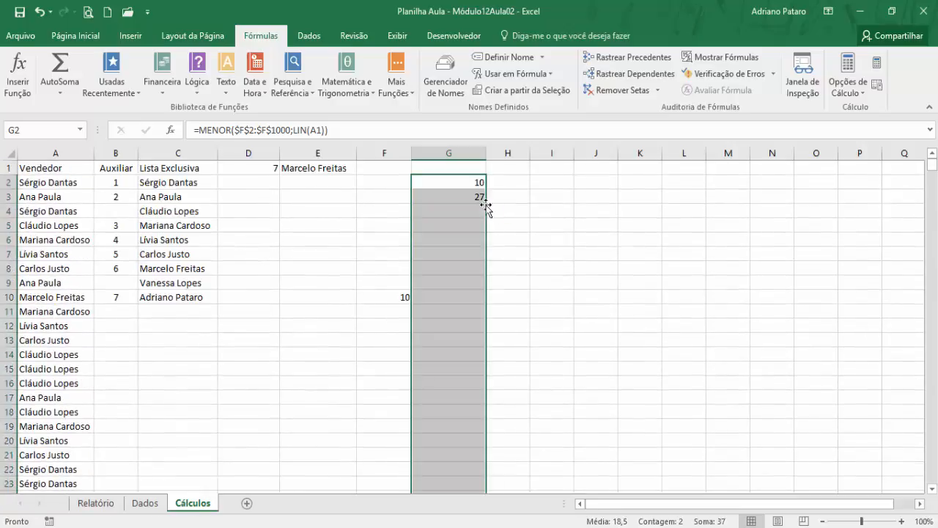
scroll(650, 321, "down", 1)
scroll(649, 321, "down", 4)
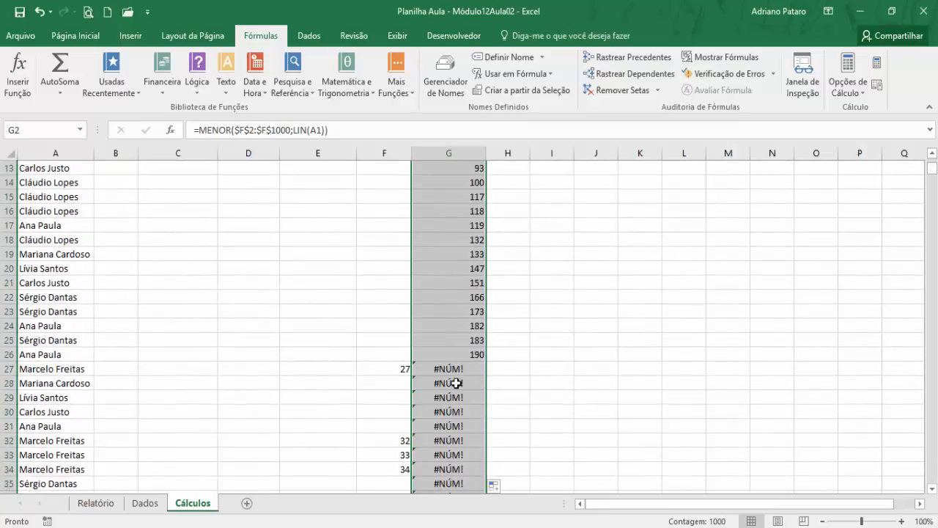
scroll(492, 378, "up", 3)
scroll(493, 377, "up", 1)
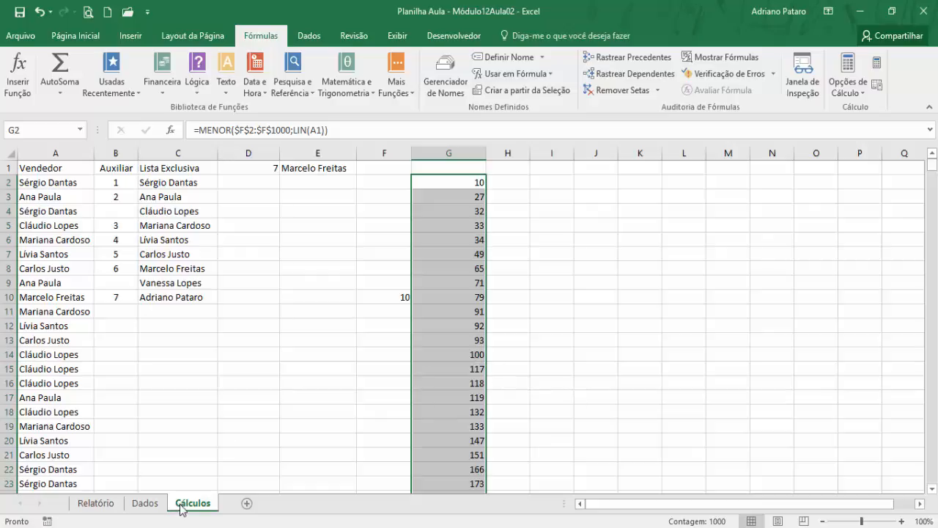
- Review the Dados and Relatório sheets against the ordered row numbers in column G of Cálculos
left_click(146, 503)
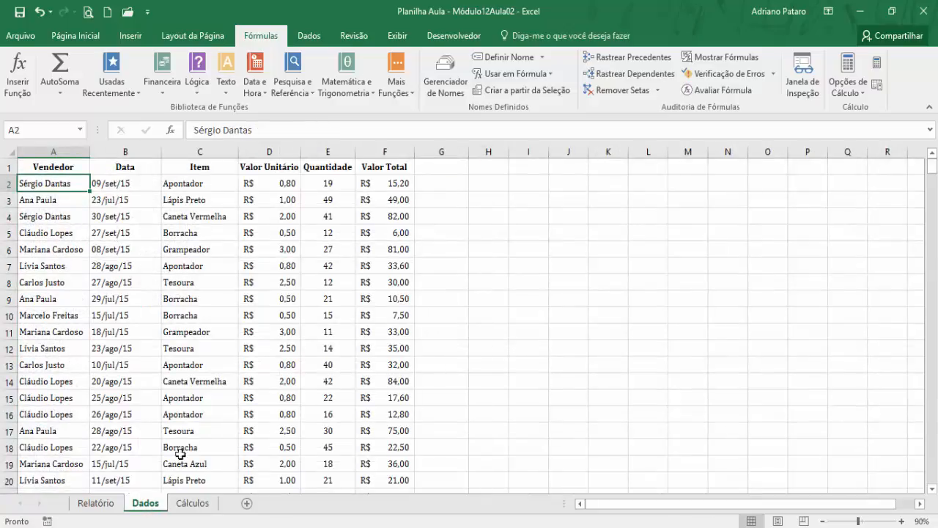
left_click(86, 506)
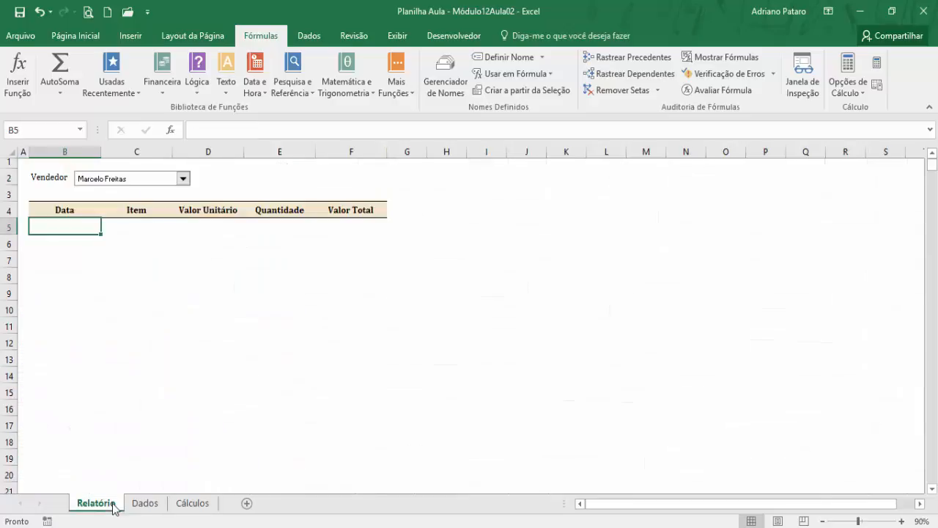
left_click(198, 505)
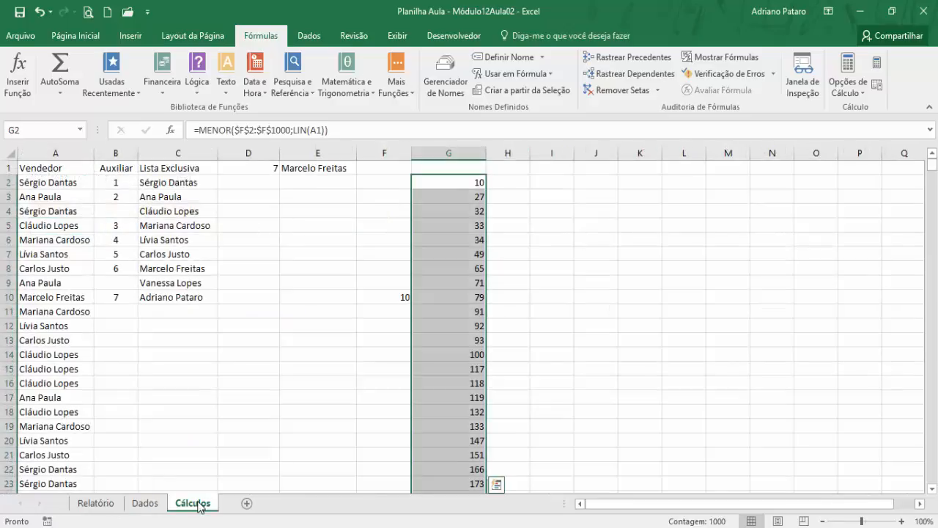
left_click(97, 507)
left_click(182, 504)
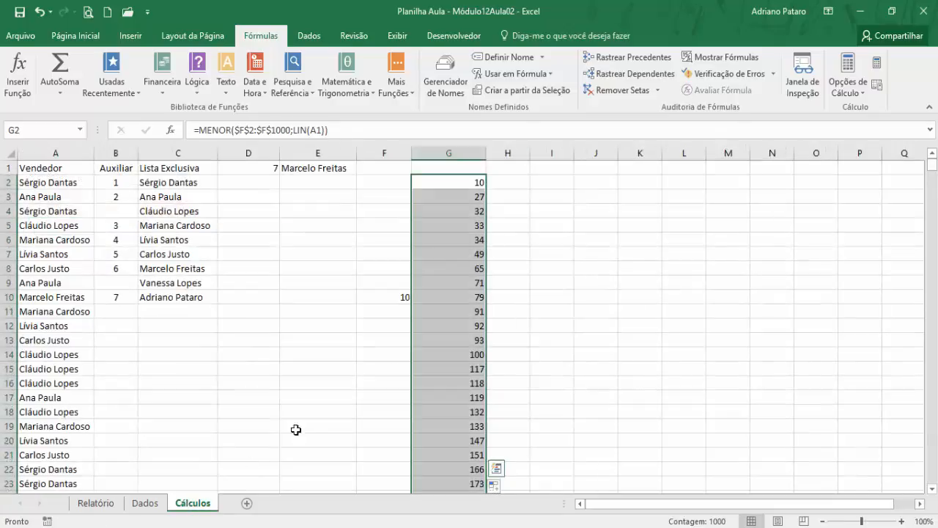
scroll(458, 330, "down", 5)
scroll(526, 378, "up", 5)
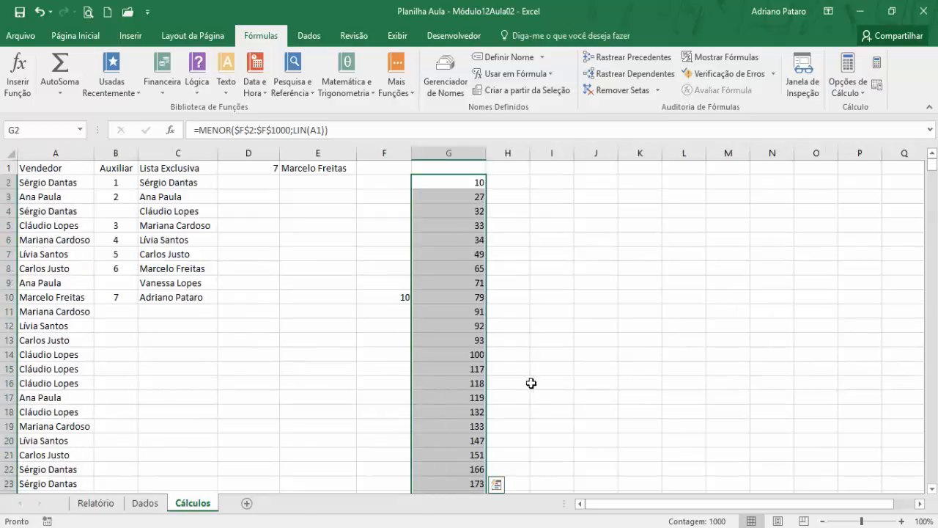
scroll(531, 381, "down", 5)
scroll(520, 388, "up", 5)
- Start an ÍNDICE function in H2 using the matriz form, with Matriz set to the absolute range Dados!$A$1:$F$1000
left_click(505, 184)
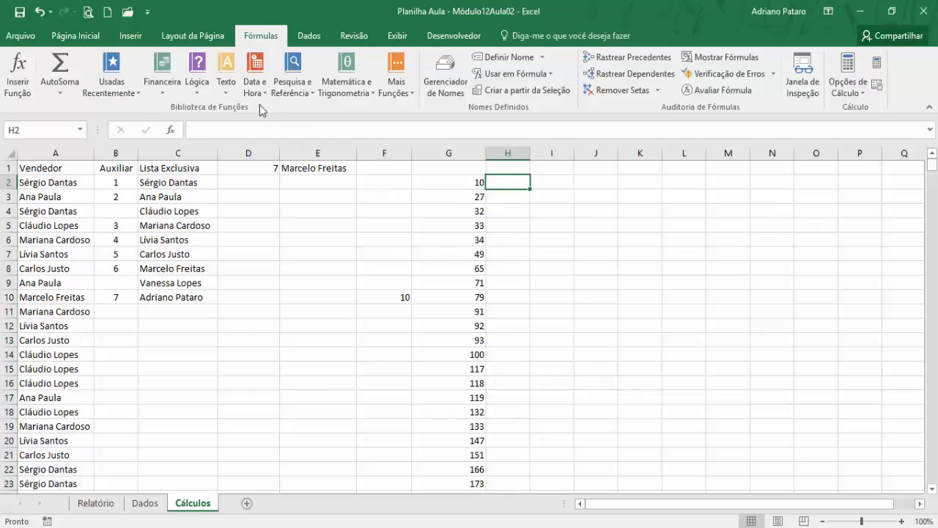
left_click(291, 85)
left_click(331, 269)
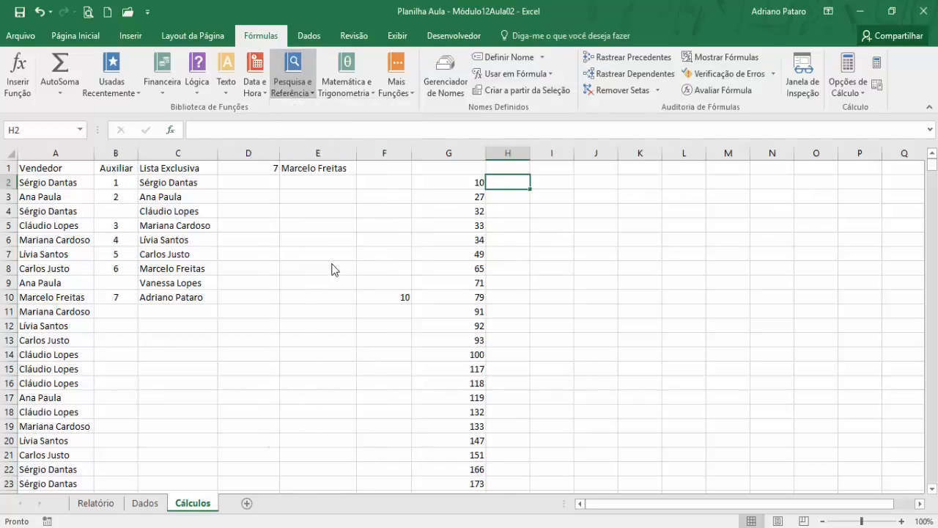
left_click_drag(642, 284, 698, 277)
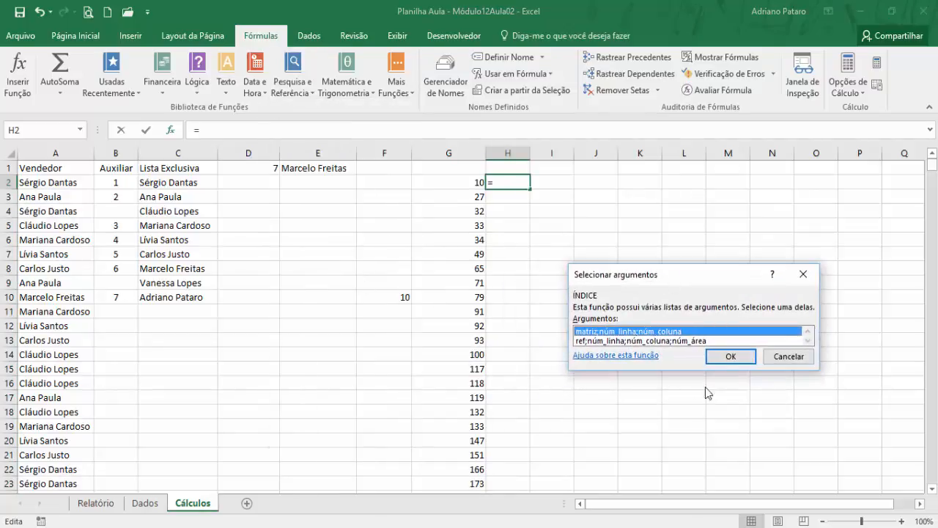
left_click(727, 357)
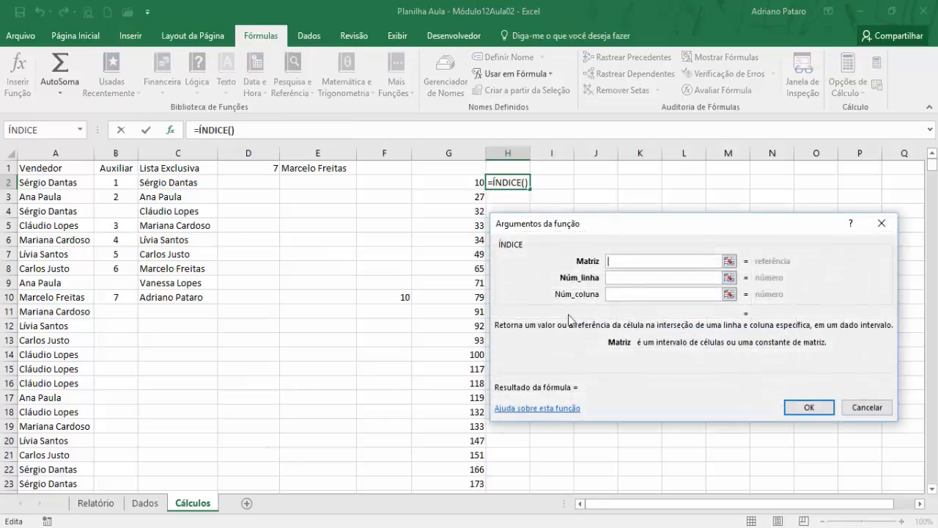
left_click(144, 503)
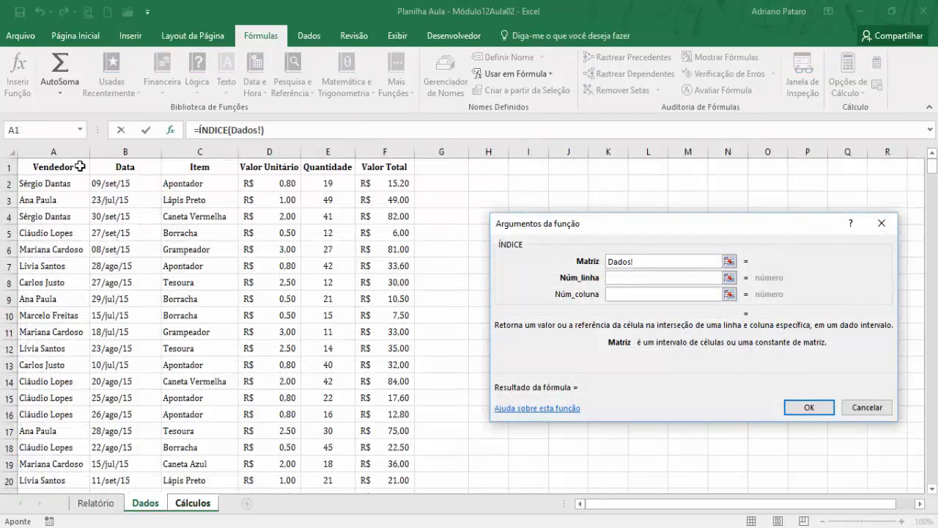
left_click_drag(80, 167, 365, 169)
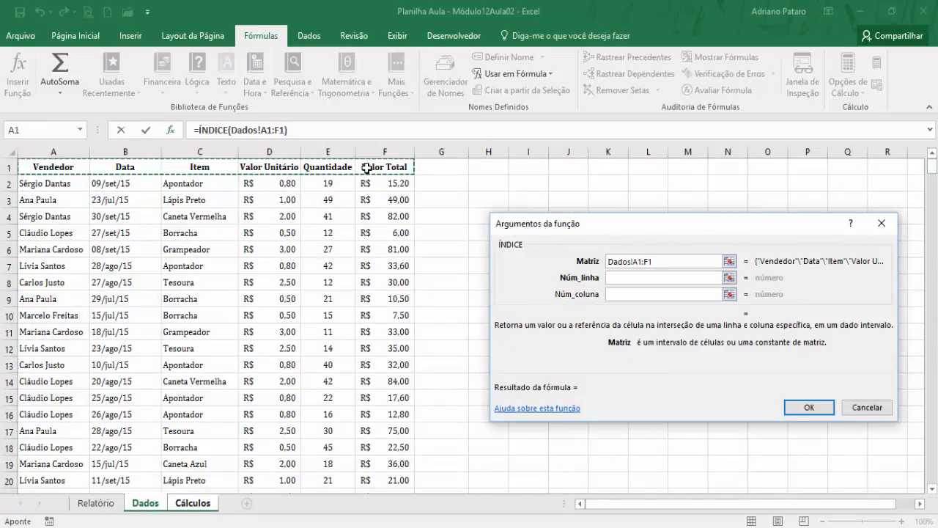
type("000")
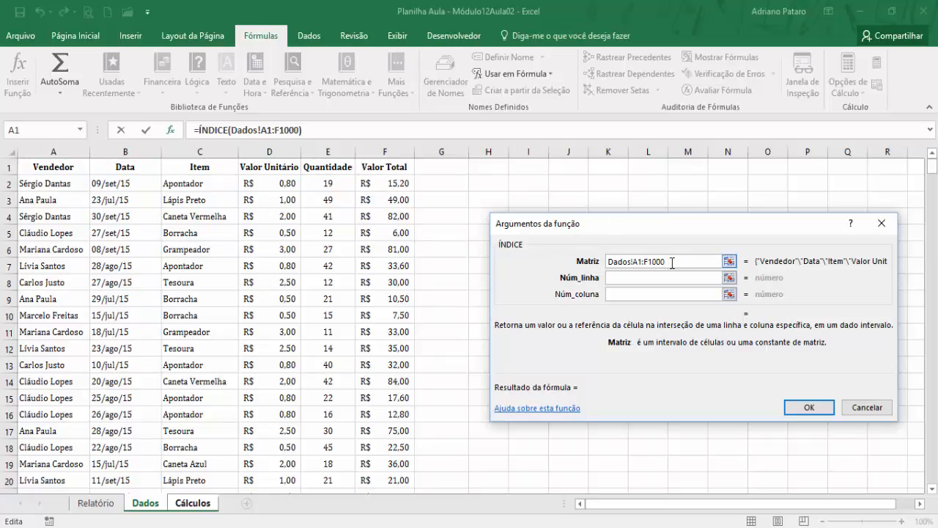
left_click_drag(667, 262, 634, 262)
key("F4")
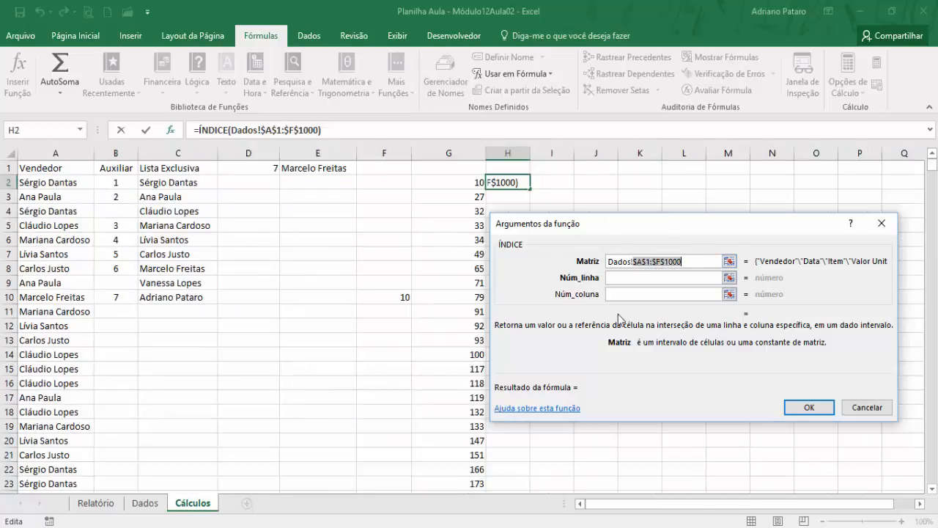
- Complete the ÍNDICE function with Núm_linha G2 and Núm_coluna 2, and fill the formula down column H to row 1001
left_click(624, 278)
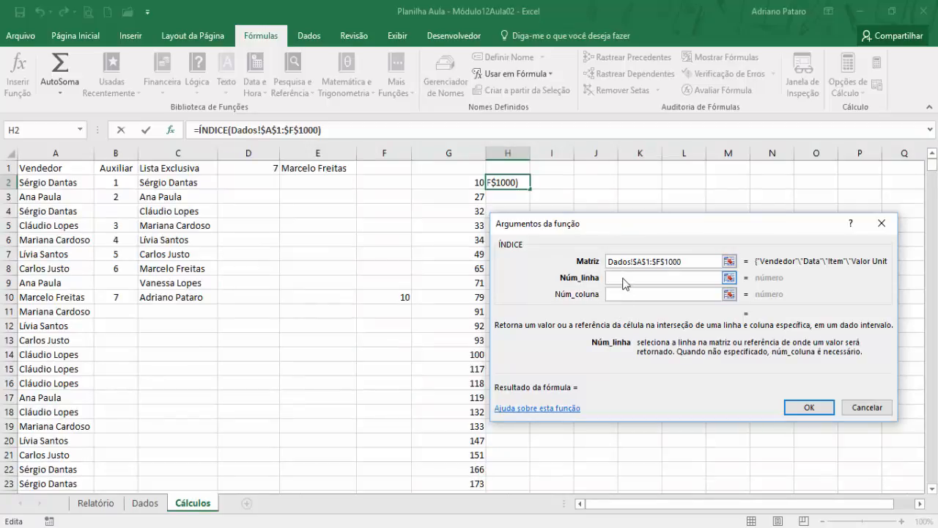
left_click(476, 183)
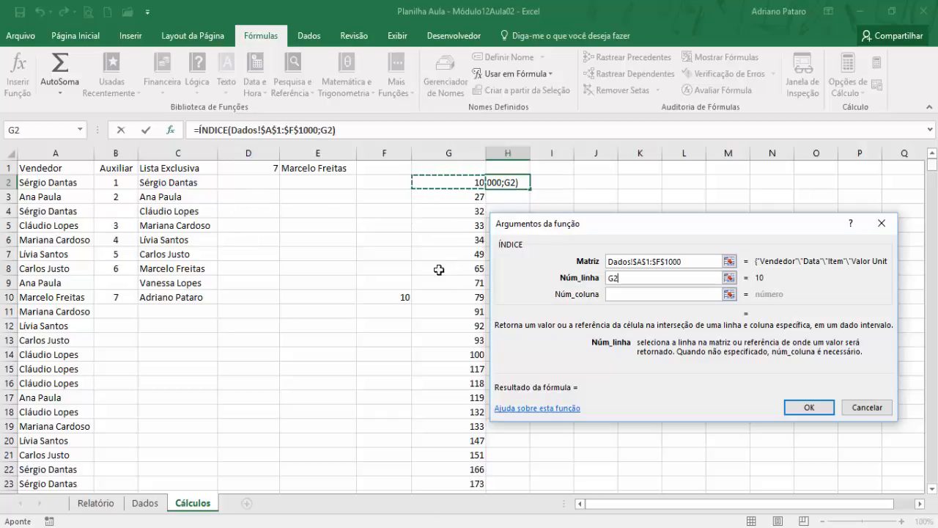
left_click(690, 264)
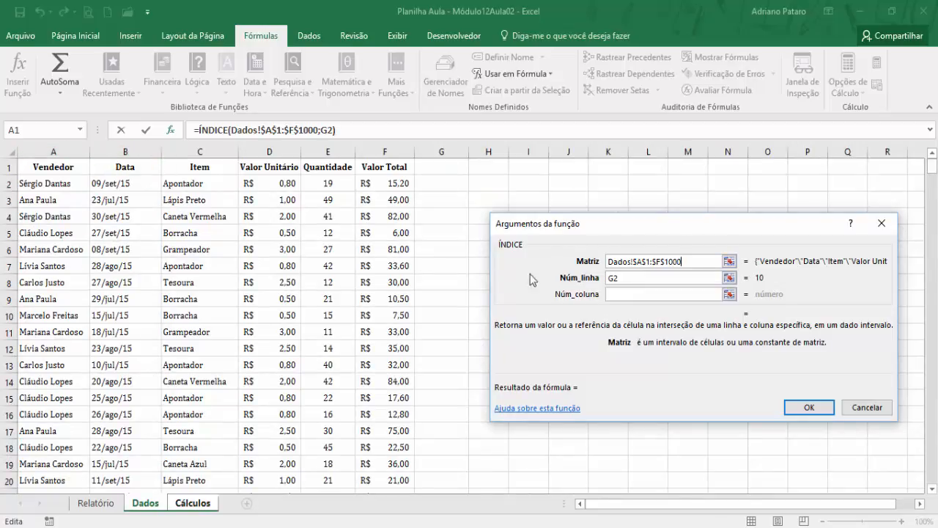
left_click(628, 295)
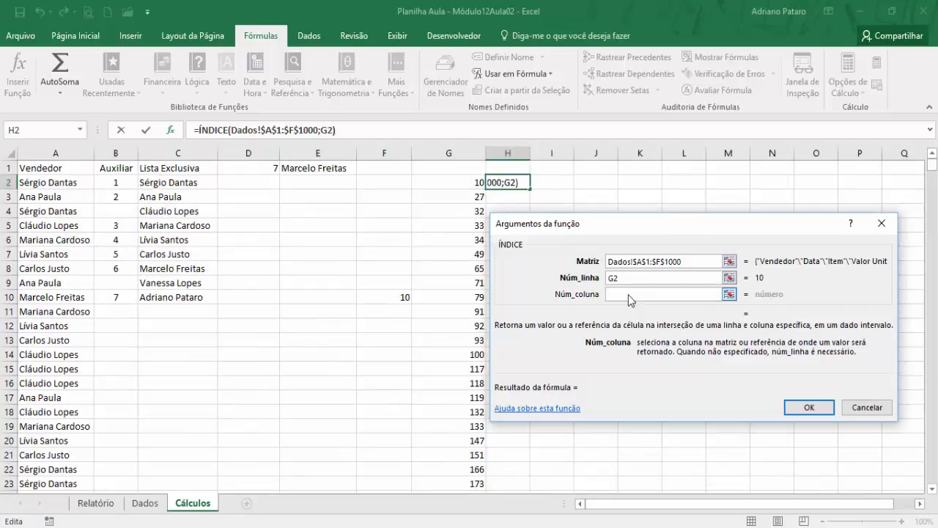
type("2")
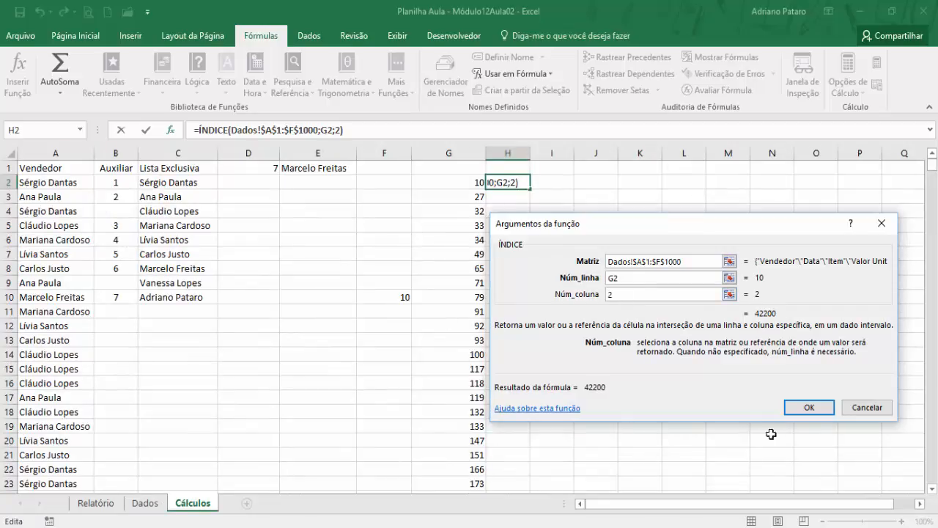
left_click(810, 409)
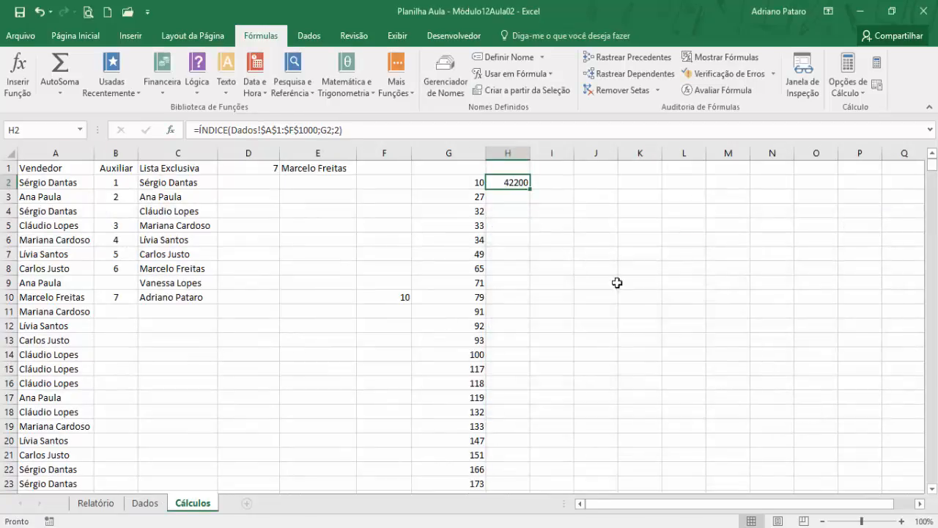
double_click(531, 189)
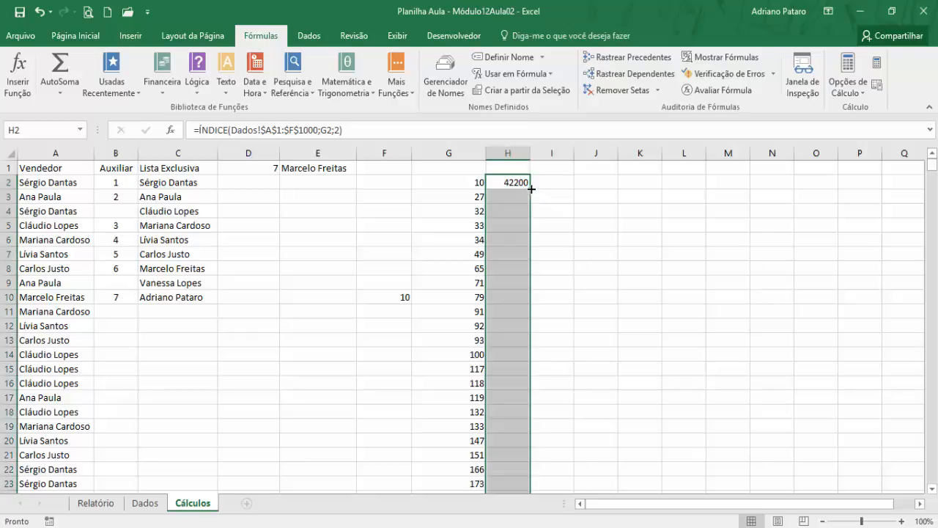
- Format the ÍNDICE results in column H of Cálculos, from H2 down, as Data Abreviada
left_click(94, 36)
left_click(539, 70)
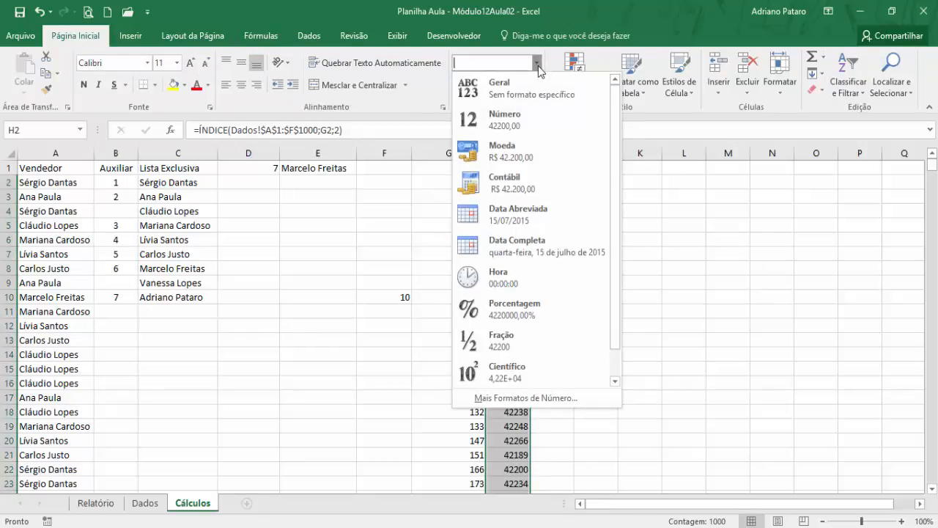
left_click(535, 212)
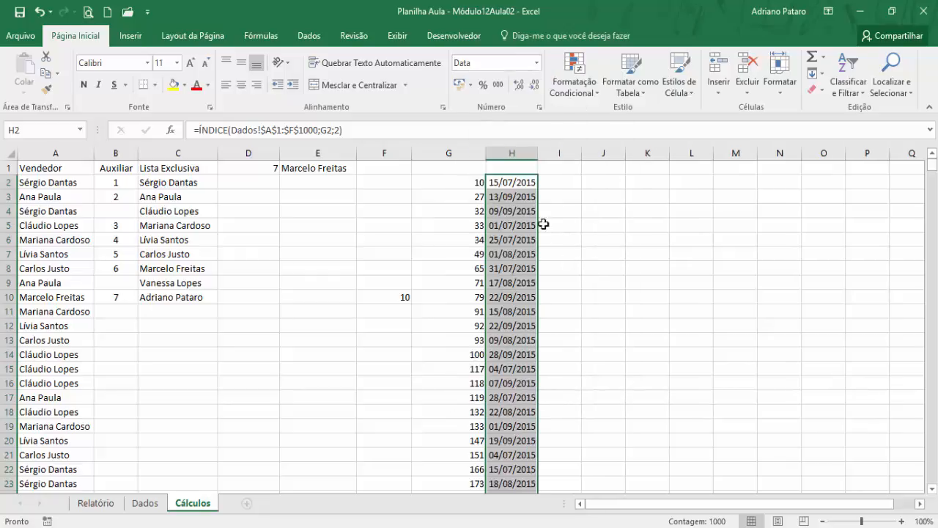
- Copy the ÍNDICE formula from H2 into I2 and change its column number to 3
left_click(522, 183)
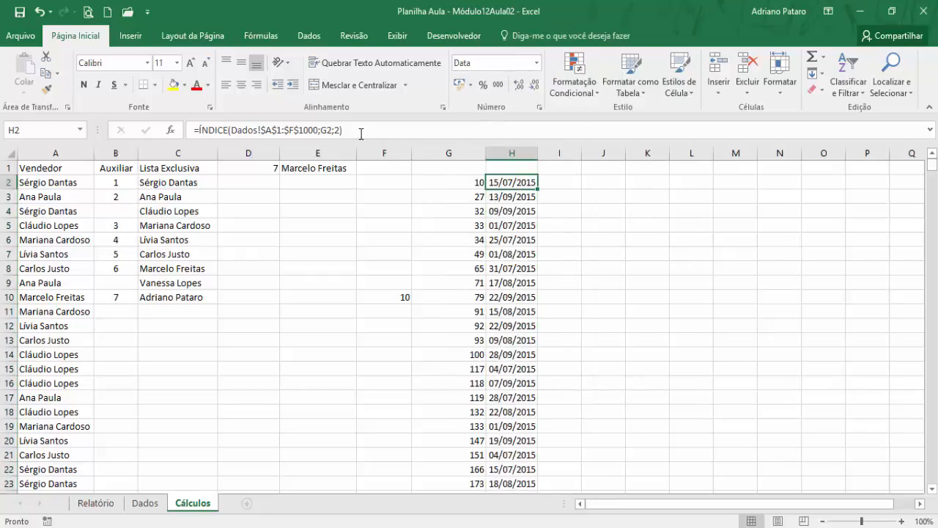
left_click_drag(361, 133, 193, 131)
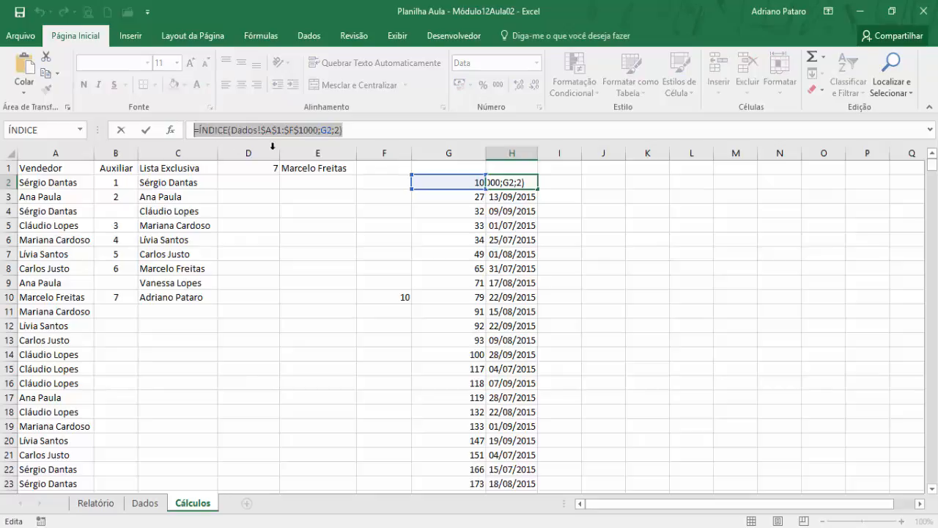
key("Escape")
left_click(562, 183)
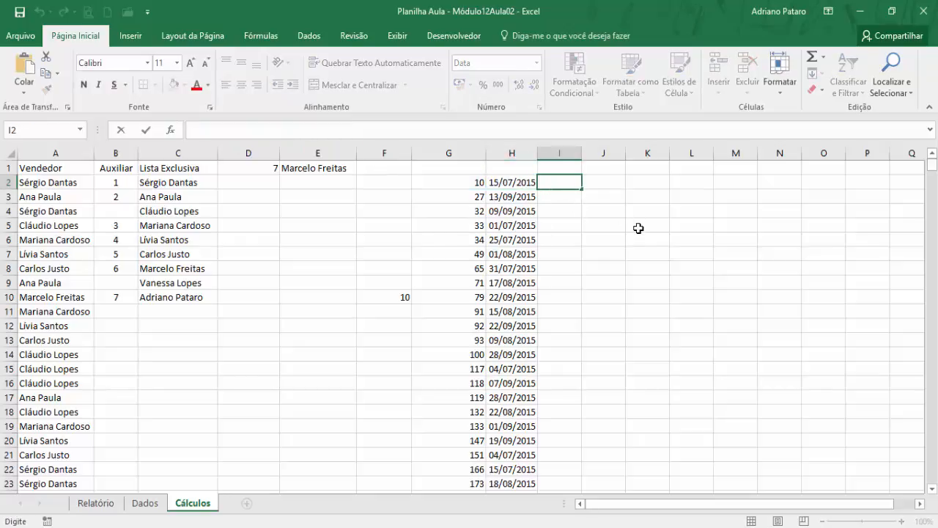
key("ctrl+v")
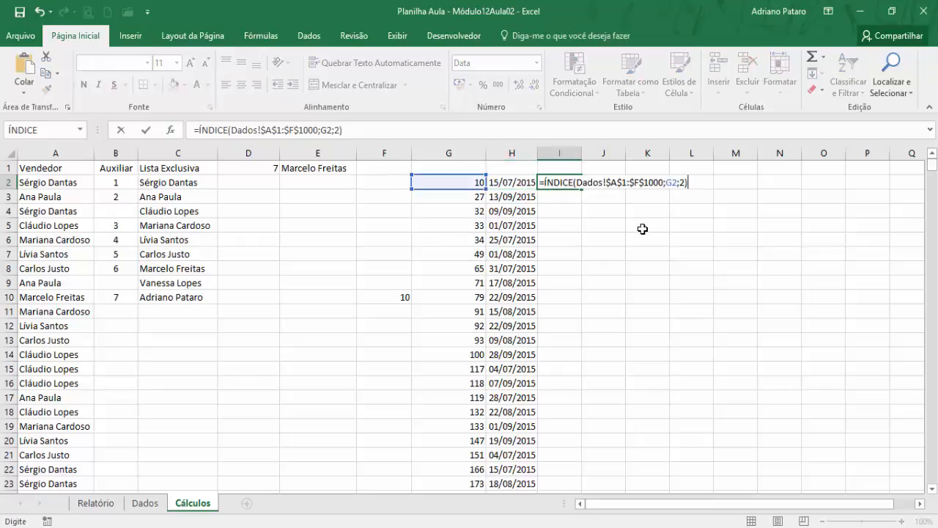
left_click(686, 184)
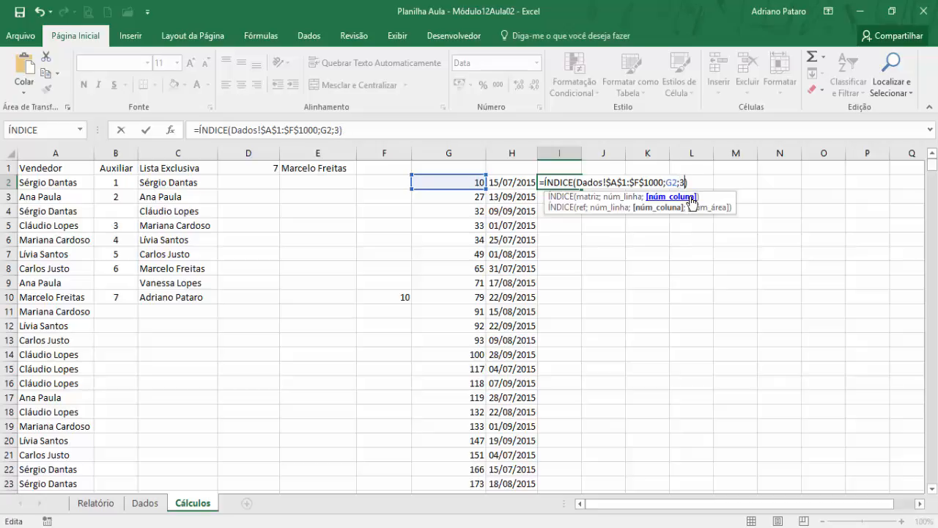
type("3")
key("Return")
- Fill the I2 formula down column I and widen the column to fit the item names
left_click(576, 184)
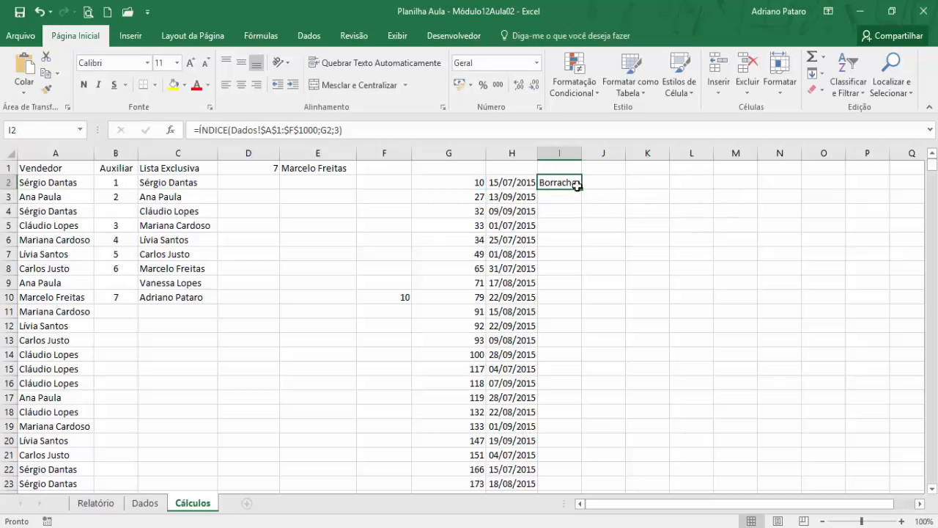
double_click(583, 189)
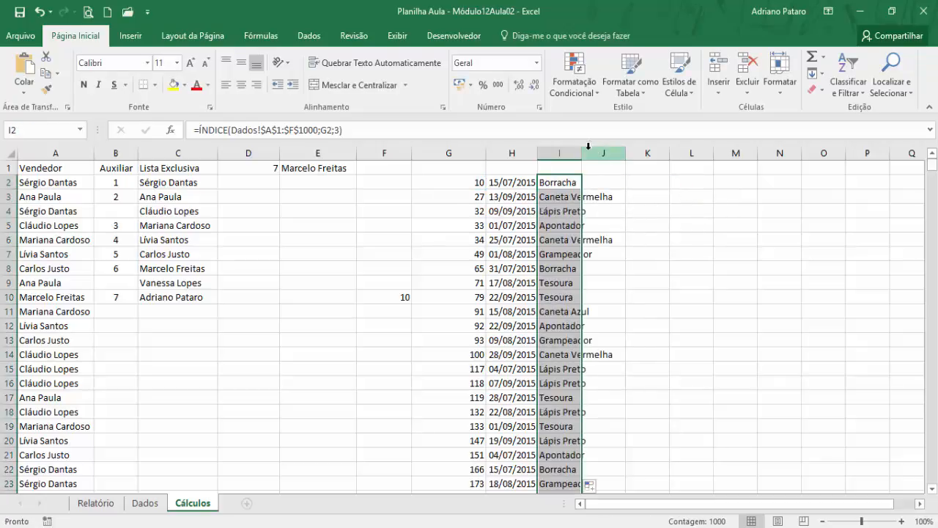
left_click_drag(596, 154, 624, 154)
- Review the chain of formulas in E1, F2, G2, H2 and I2 on the Cálculos sheet
left_click(335, 167)
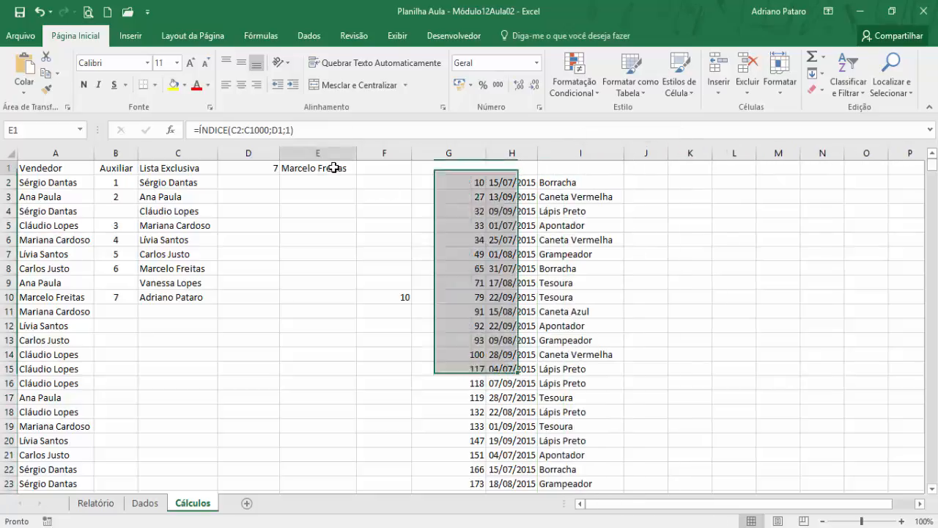
left_click(472, 188)
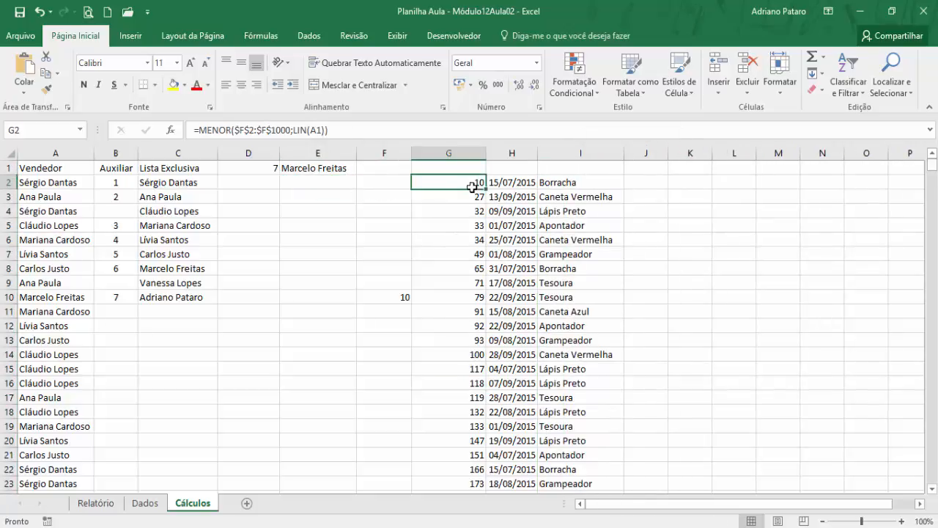
left_click(383, 180)
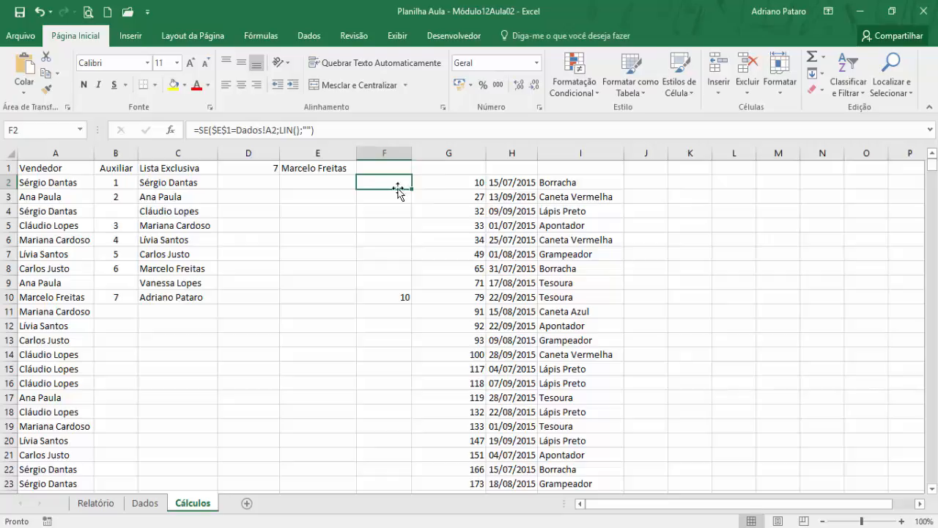
left_click(450, 183)
left_click(387, 179)
left_click(448, 182)
left_click(507, 184)
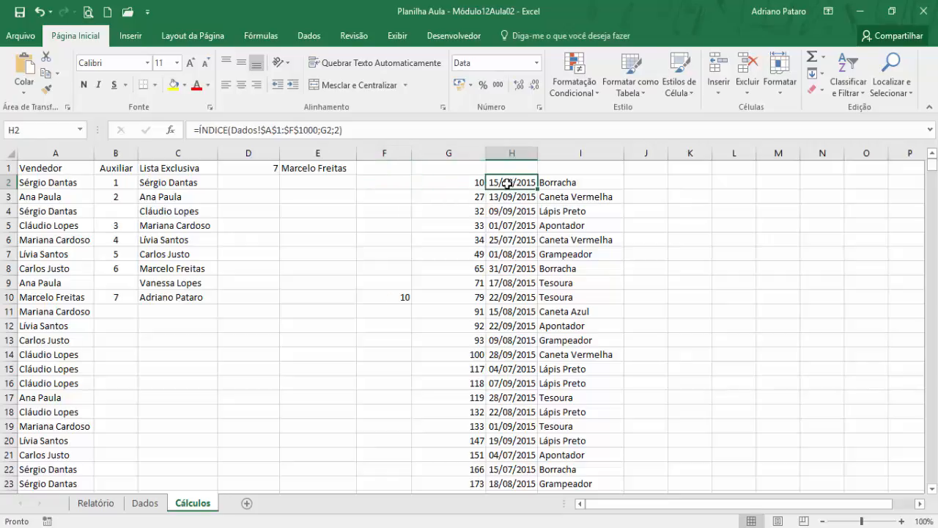
left_click(563, 182)
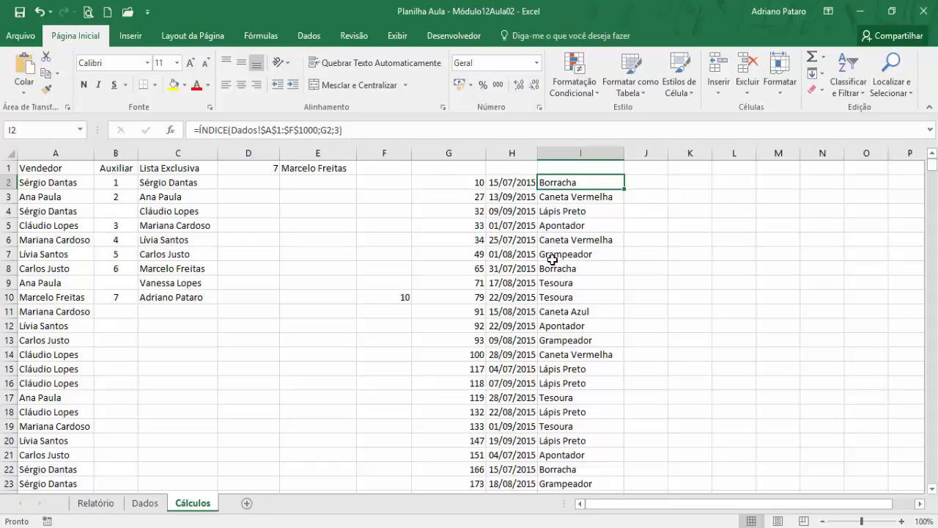
- Examine the auxiliary row numbers in columns F and G and how far the results in H and I extend
left_click(393, 183)
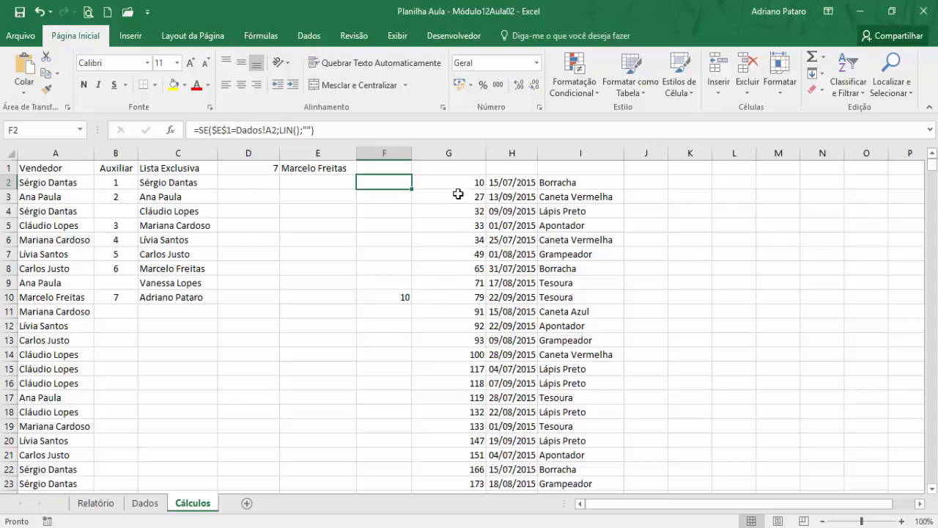
left_click_drag(458, 183, 446, 297)
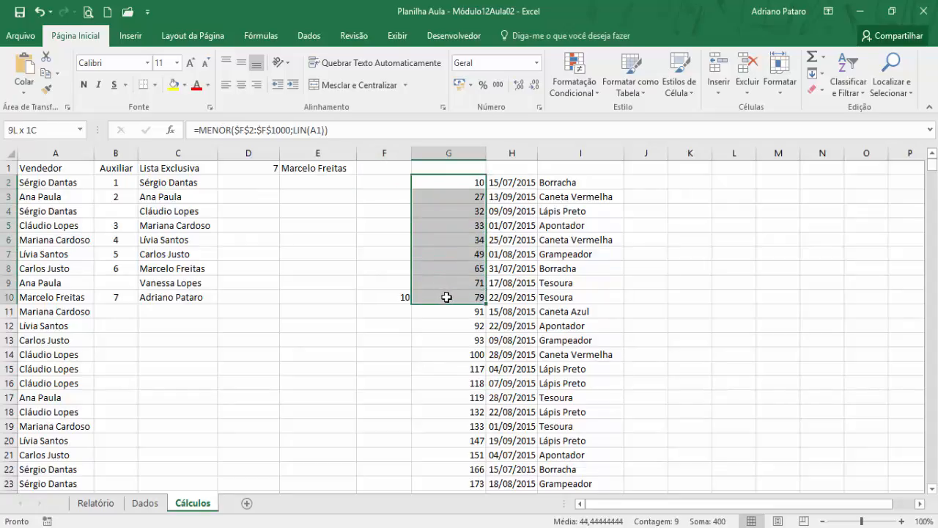
left_click(517, 182)
scroll(543, 297, "down", 5)
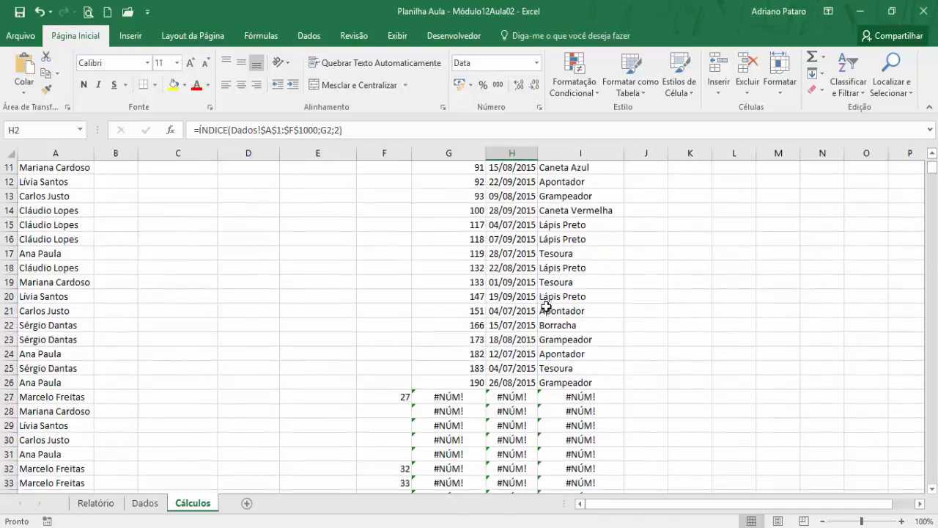
scroll(562, 310, "down", 2)
scroll(515, 315, "down", 1)
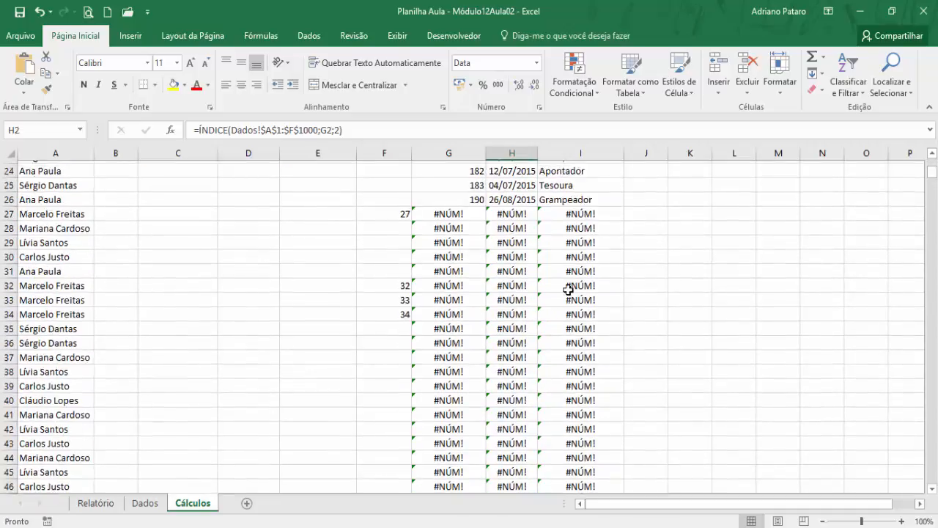
scroll(576, 299, "up", 8)
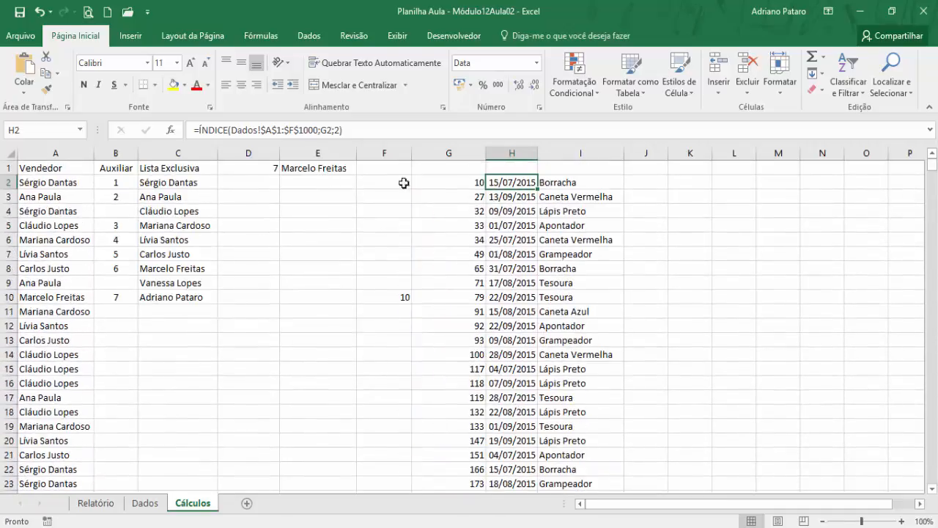
- Choose the fourth seller of the exclusive list in the Vendedor combo box on the Relatório sheet
left_click(303, 164)
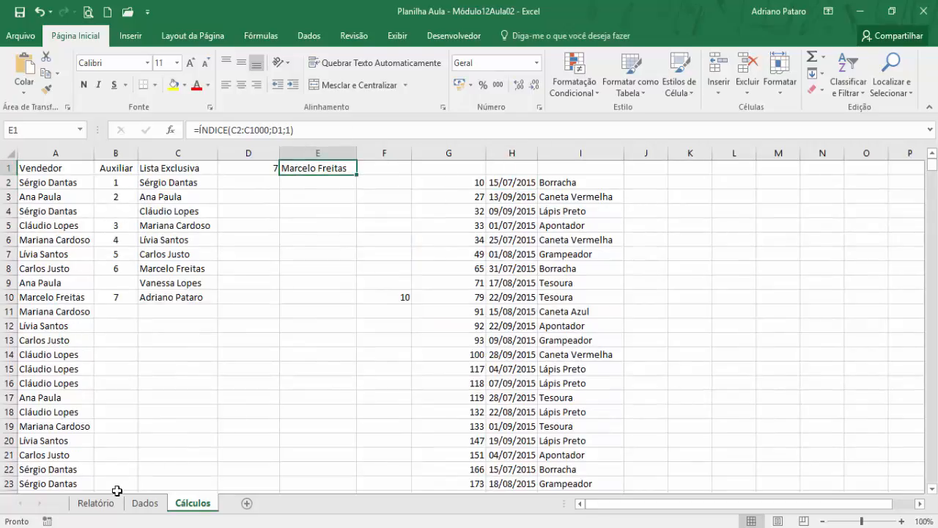
left_click(99, 502)
left_click(185, 180)
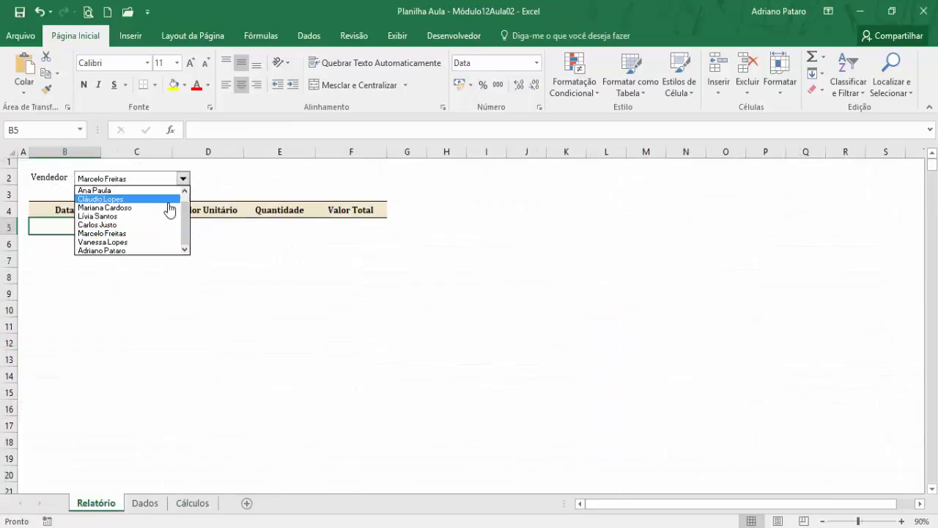
left_click(164, 216)
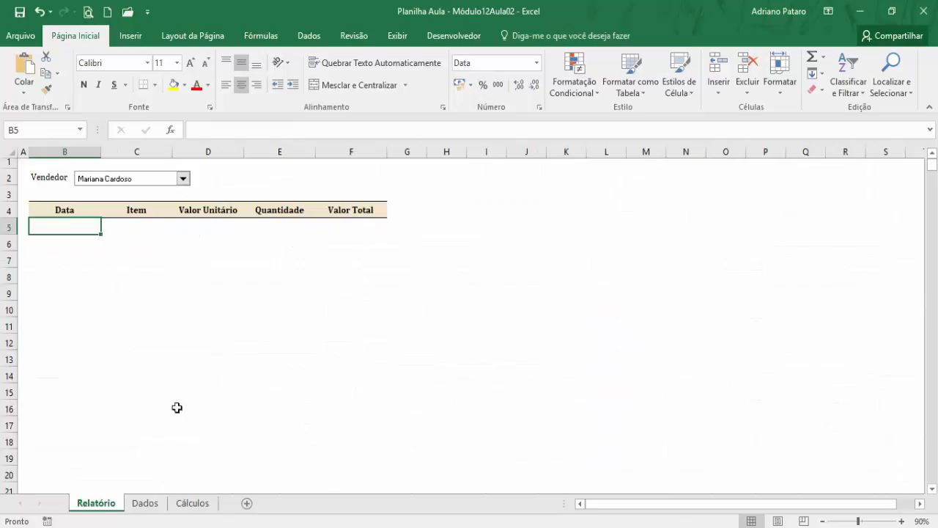
- Clear the contents of columns F through I on the Cálculos sheet
left_click(192, 503)
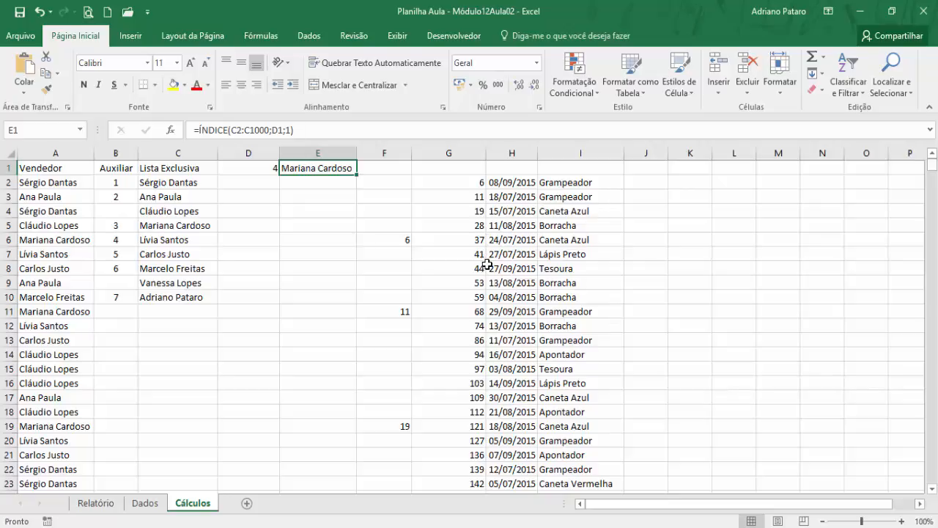
left_click(383, 197)
left_click_drag(400, 152, 594, 146)
key("Delete")
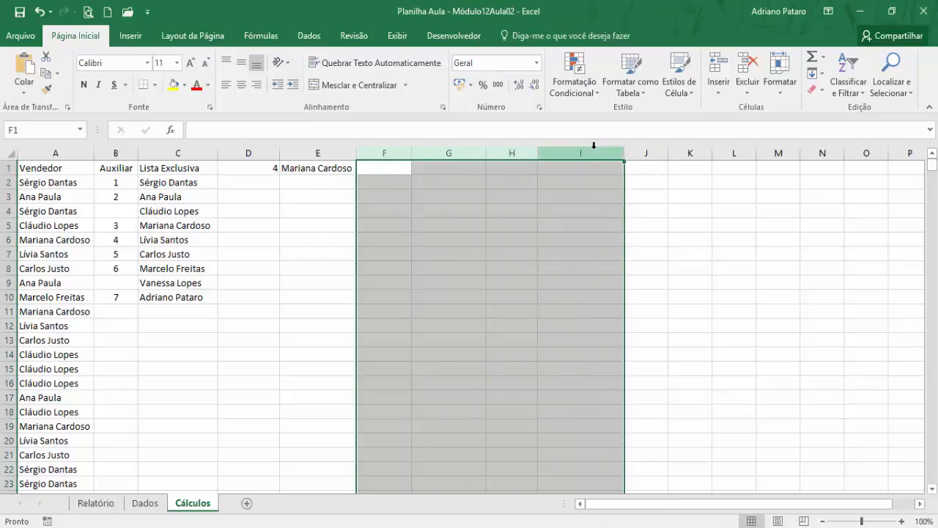
left_click(382, 212)
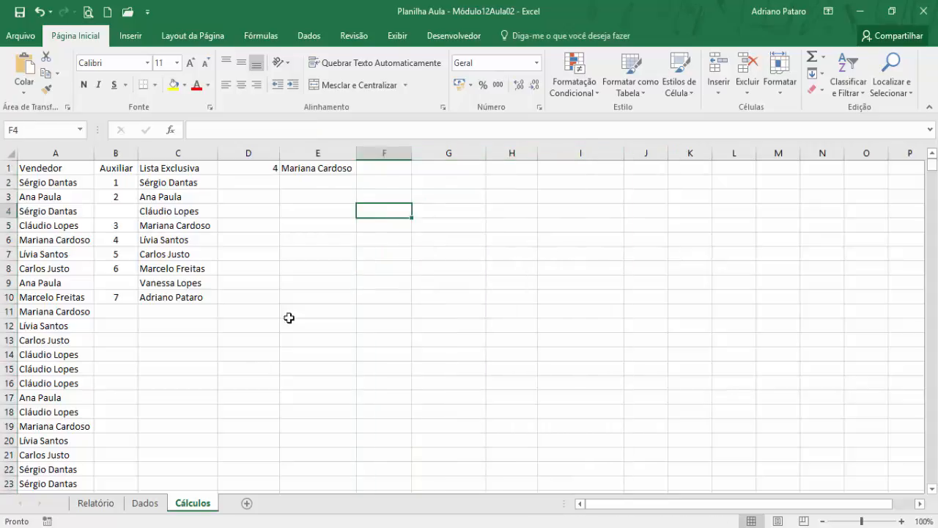
- Copy the headers Data through Valor Total from Dados B1:F1 and paste them as values into Cálculos starting at F1
left_click(141, 506)
left_click_drag(105, 169, 394, 170)
key("ctrl+c")
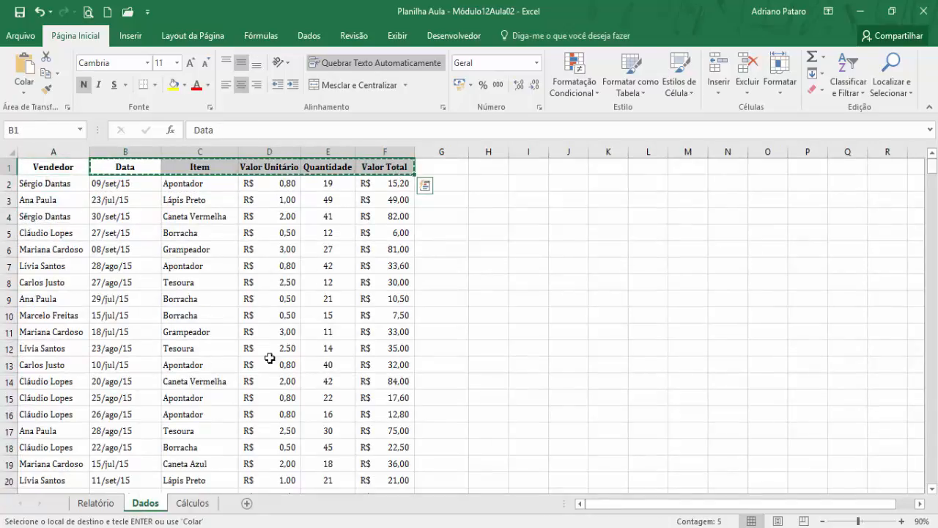
left_click(192, 503)
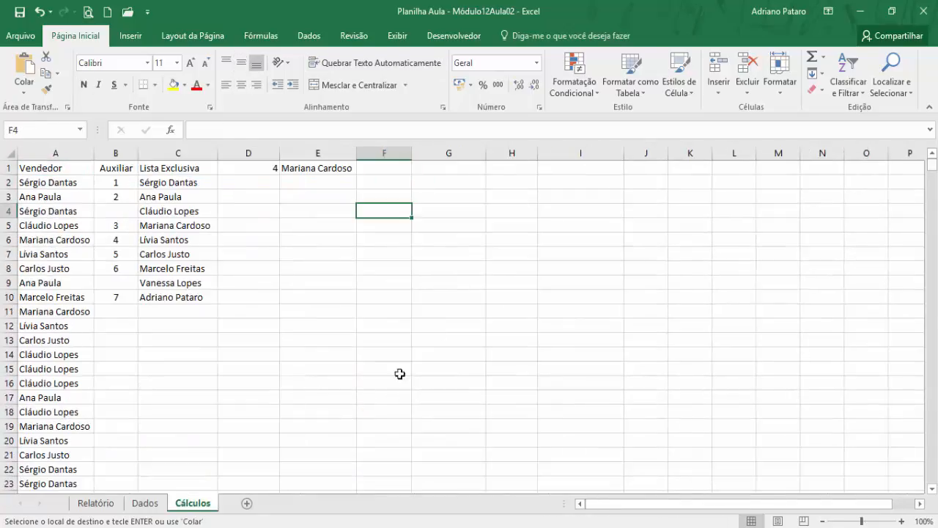
left_click(400, 168)
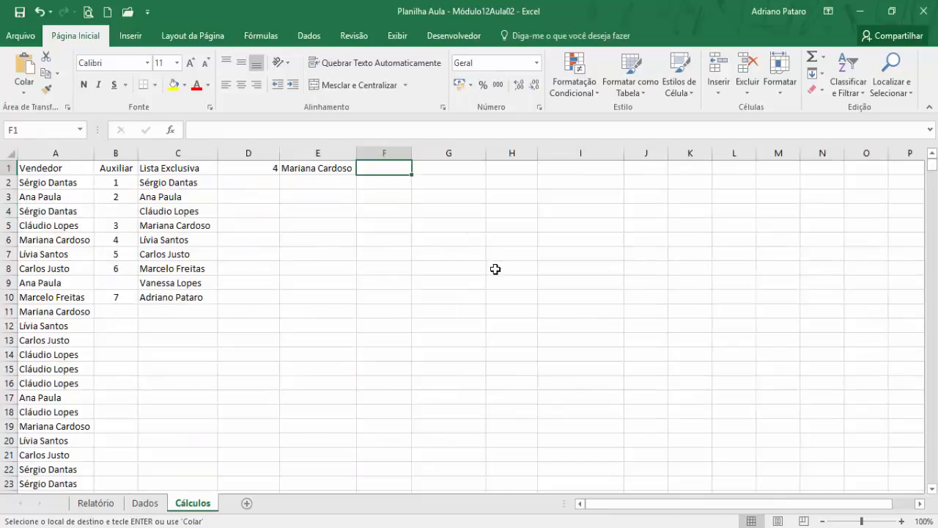
left_click(24, 90)
left_click(29, 188)
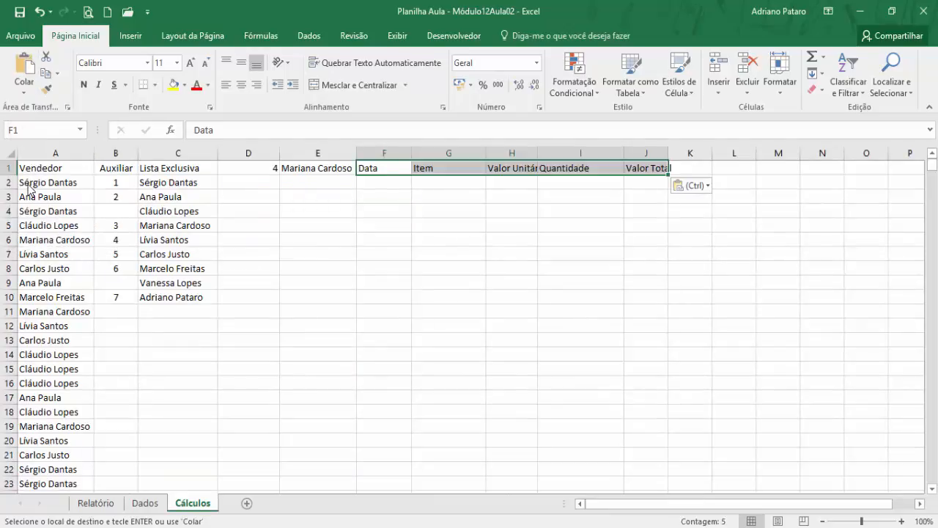
left_click(393, 227)
left_click(398, 183)
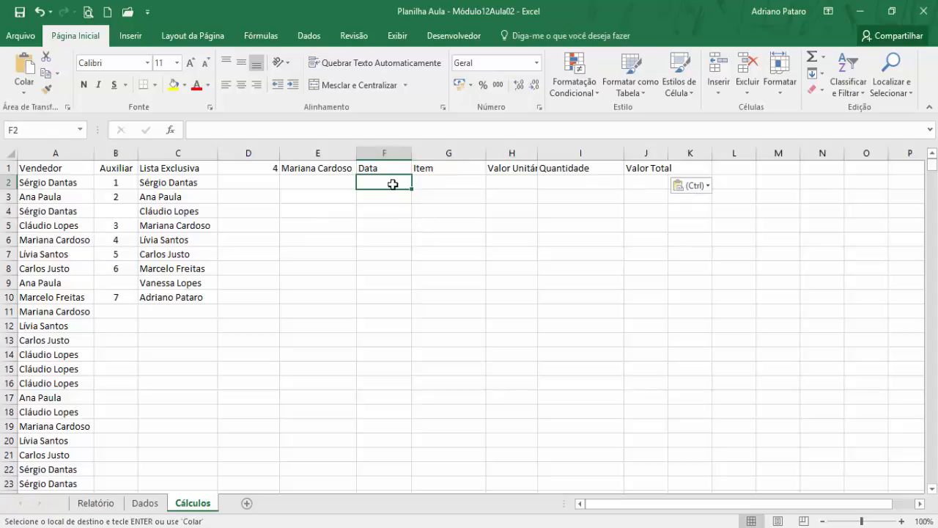
left_click_drag(391, 184, 662, 176)
left_click(308, 179)
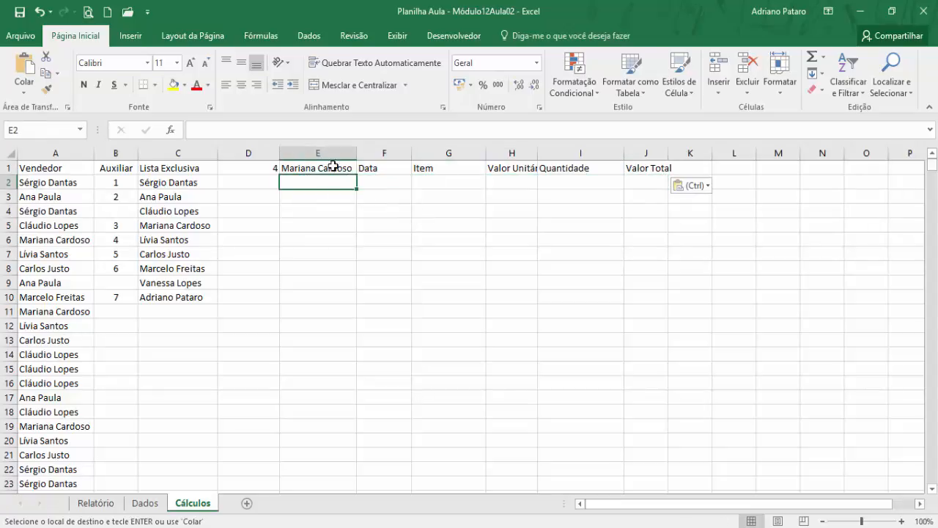
- Start an ÍNDICE formula in Cálculos F2 using the array form, with Matriz Dados!$A$1:$F$1000 and Núm_coluna 2
left_click(372, 184)
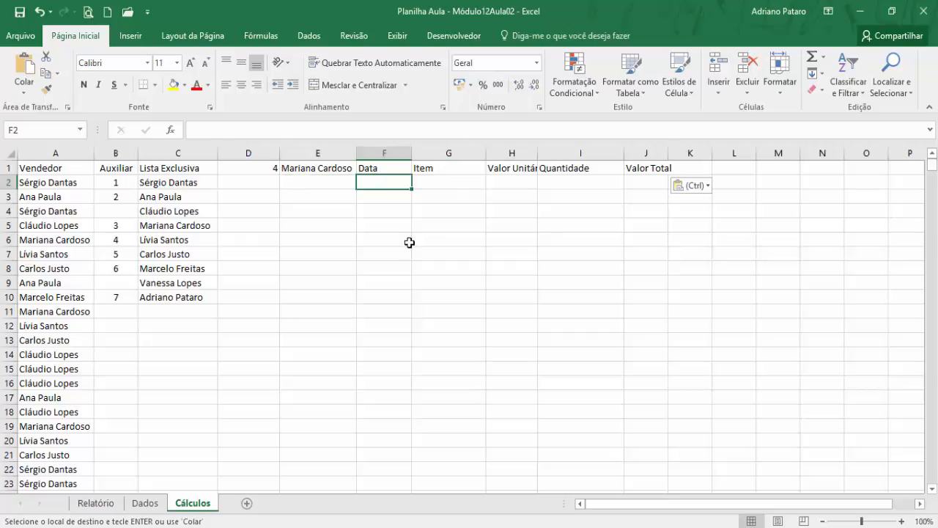
left_click(265, 37)
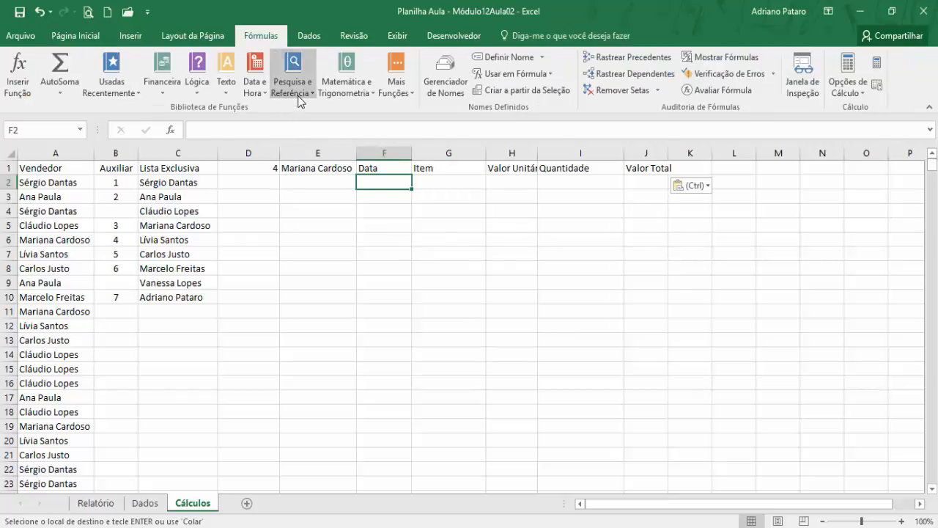
left_click(299, 98)
key("Escape")
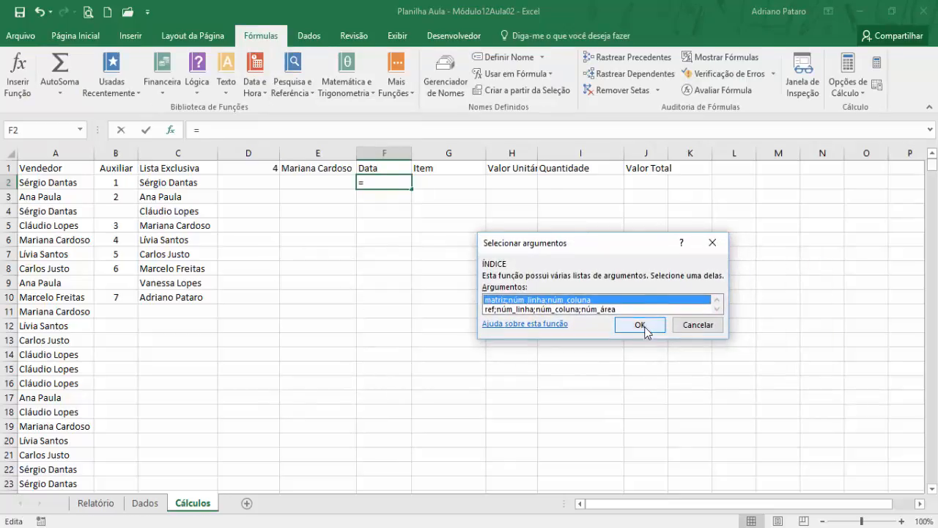
left_click(645, 329)
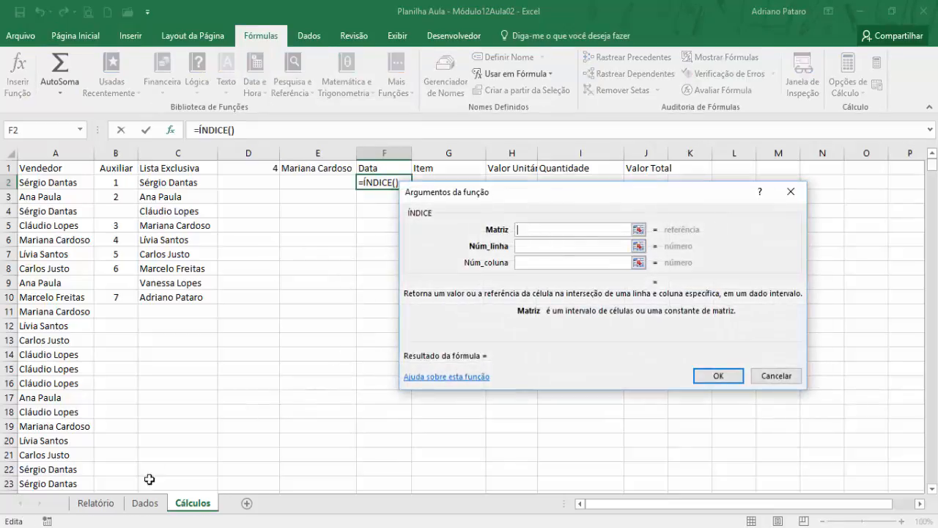
left_click(145, 503)
left_click_drag(67, 168, 386, 165)
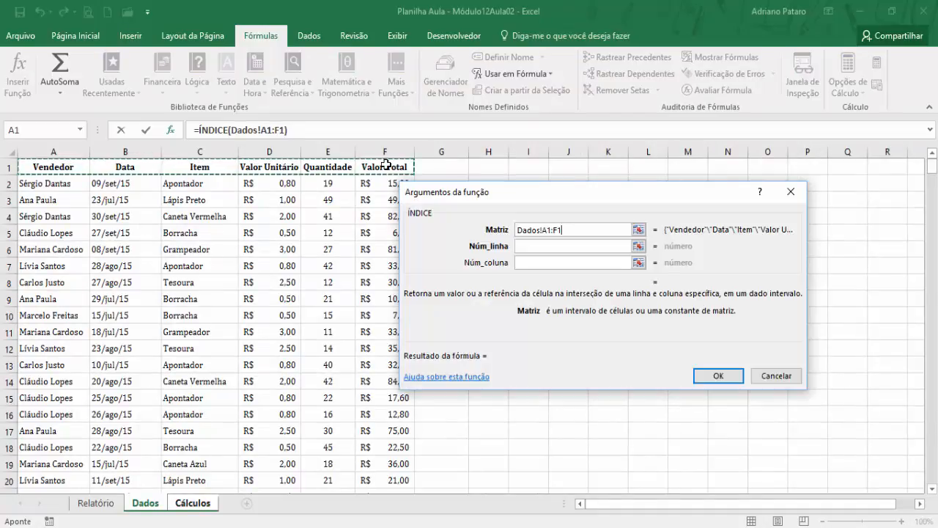
type("000")
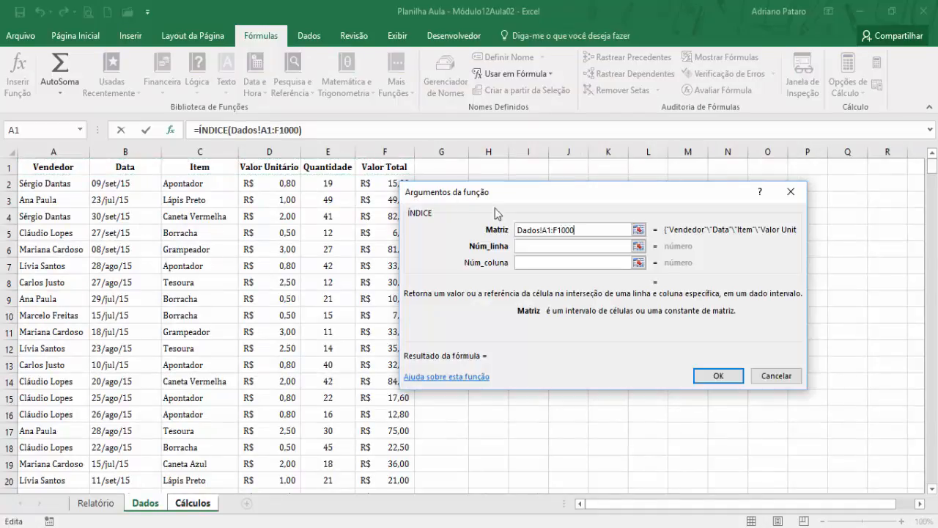
left_click_drag(577, 229, 545, 230)
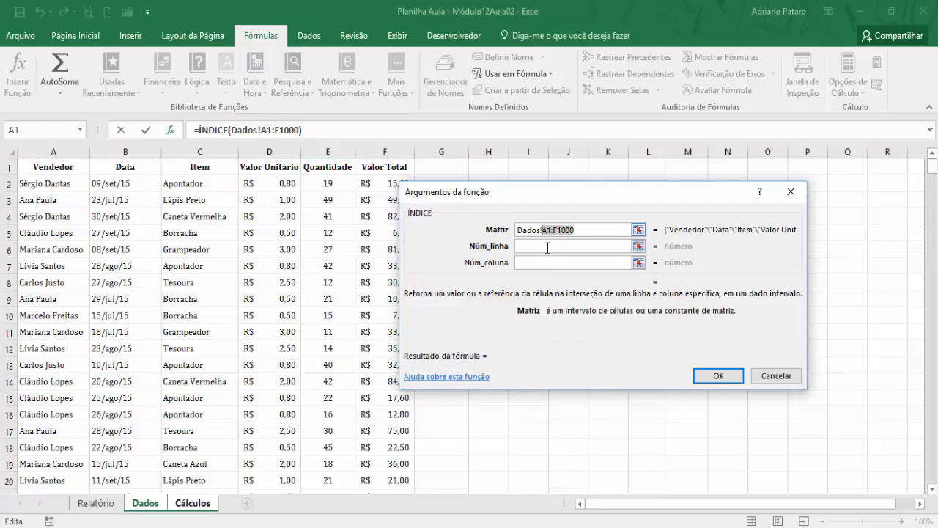
key("F4")
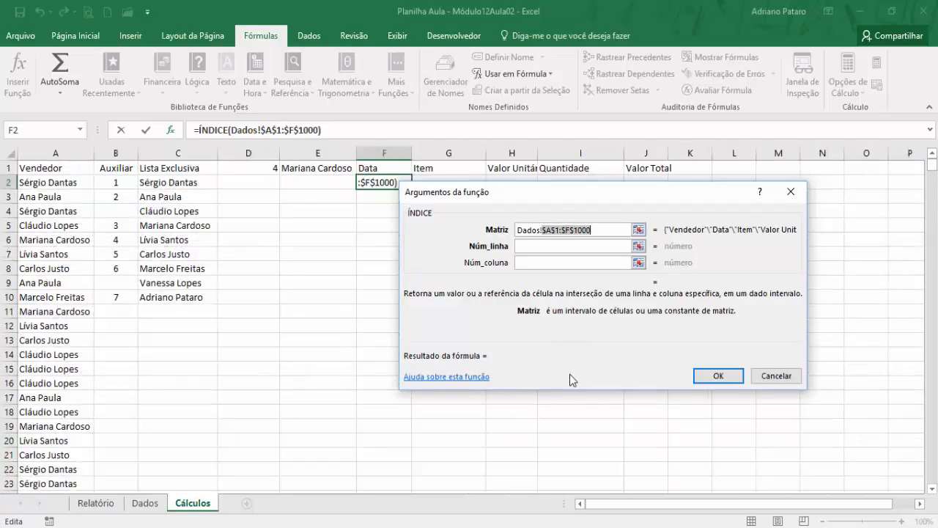
left_click(544, 262)
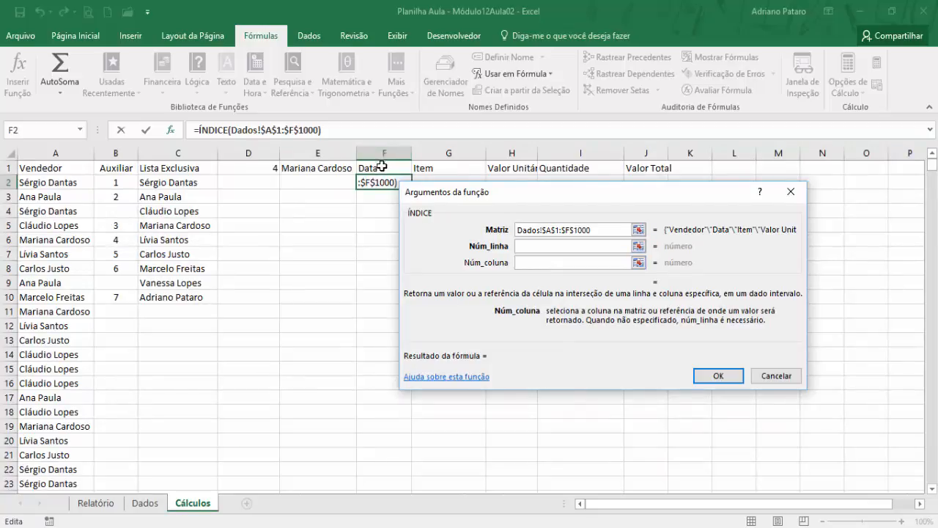
type("2")
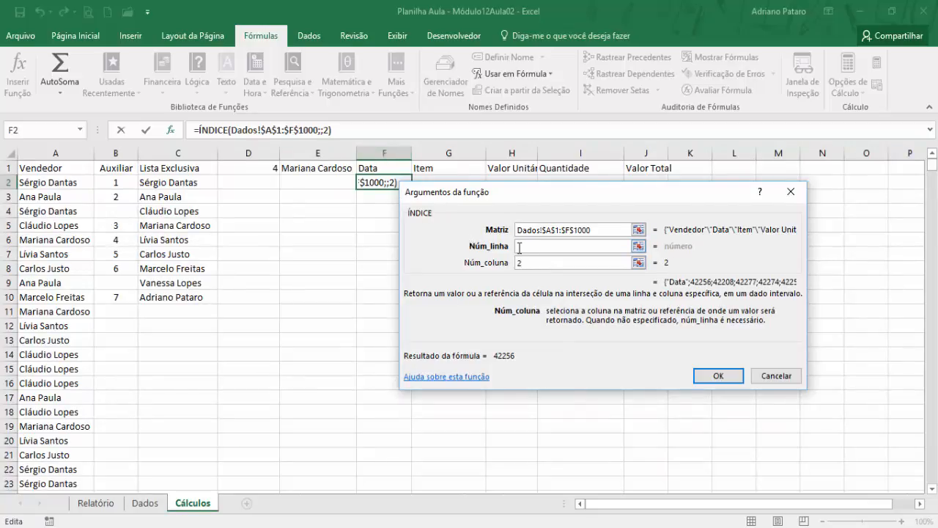
- Nest MENOR as the ÍNDICE row number and nest SE as the Matriz argument of MENOR
left_click(528, 249)
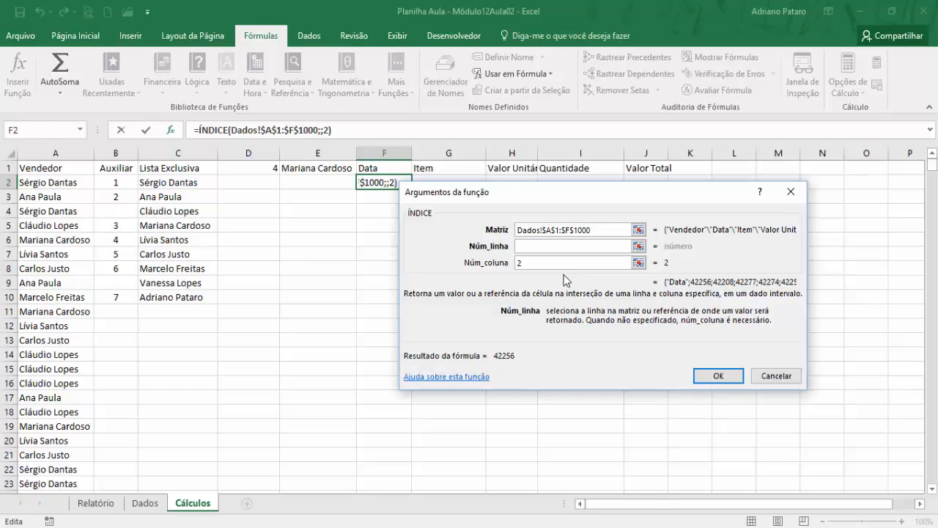
left_click(82, 131)
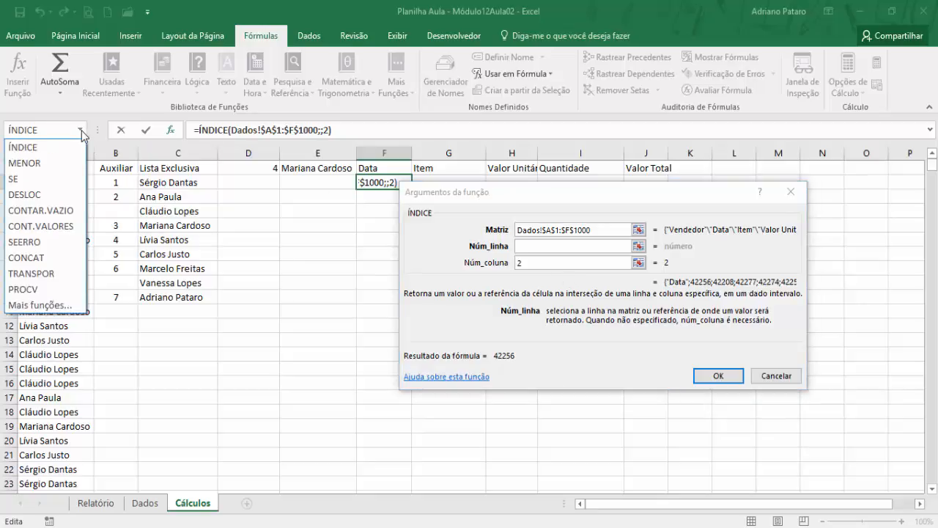
left_click(65, 162)
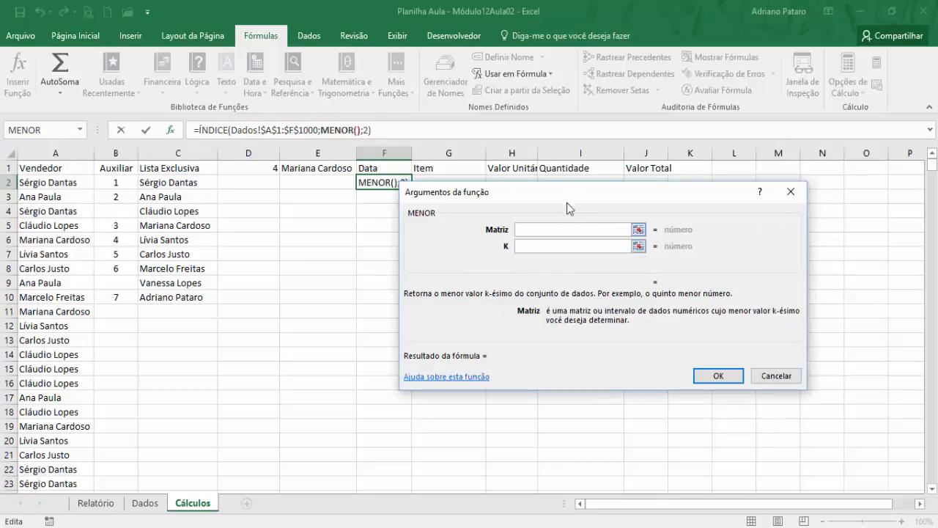
left_click_drag(567, 202, 487, 251)
left_click(493, 296)
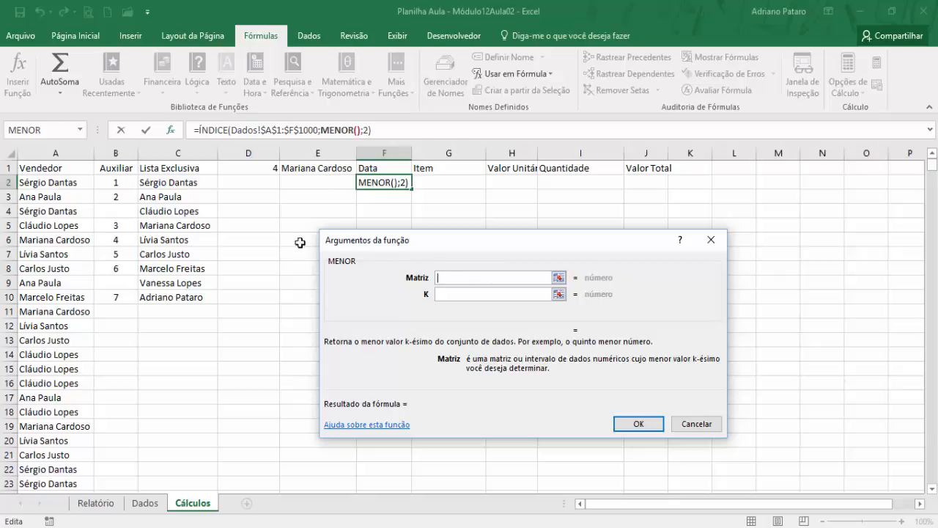
left_click(81, 129)
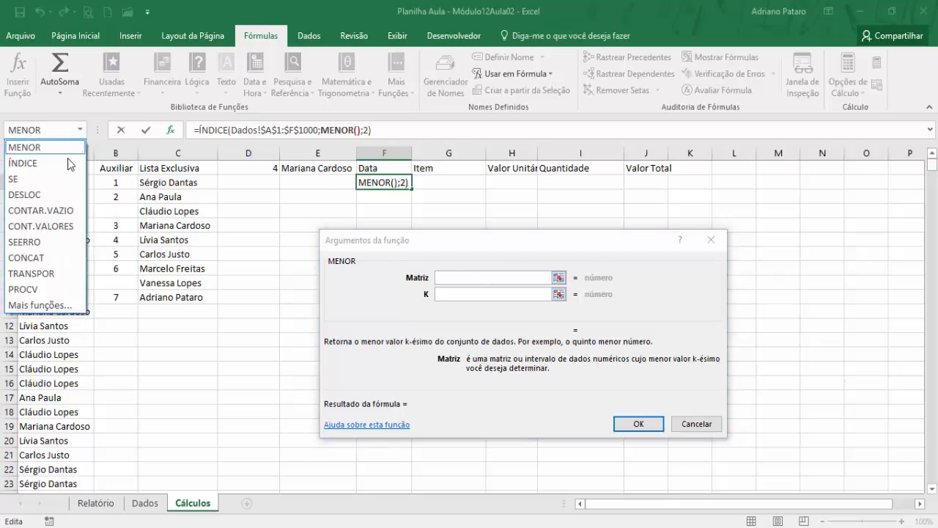
left_click(44, 180)
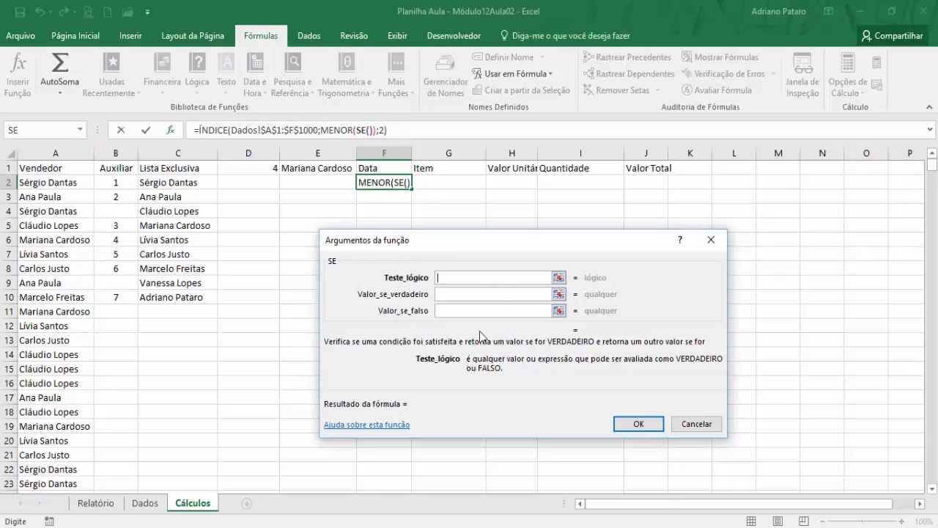
- Set the SE logical test to $E$1=Dados!$A$2:$A$1000 with absolute references
left_click(323, 168)
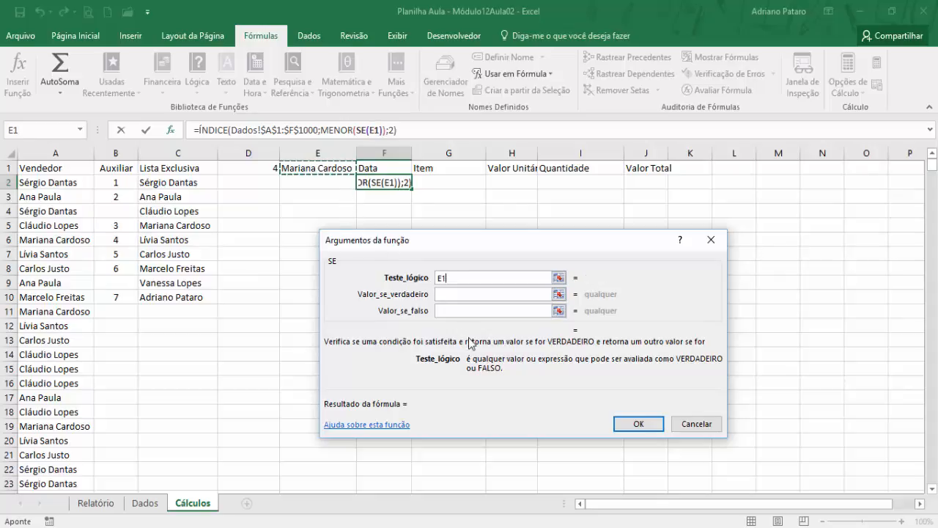
key("F4")
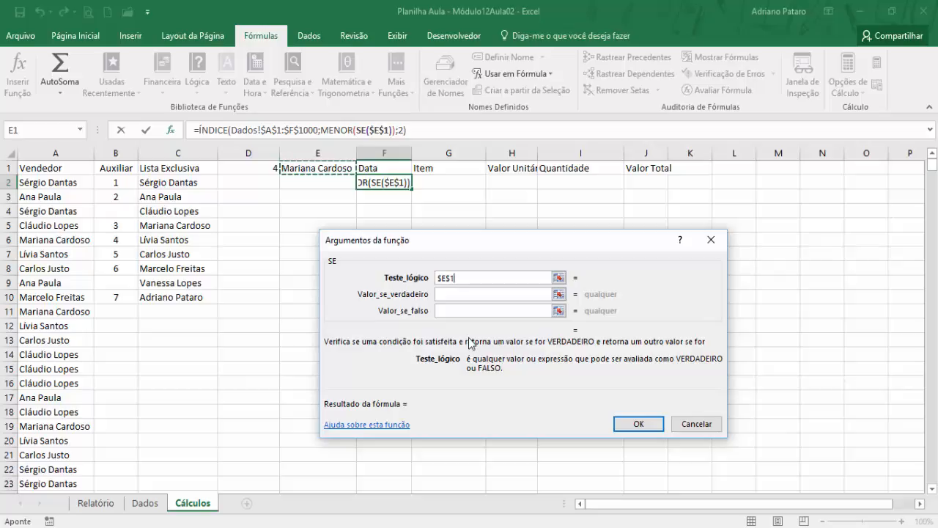
type("=")
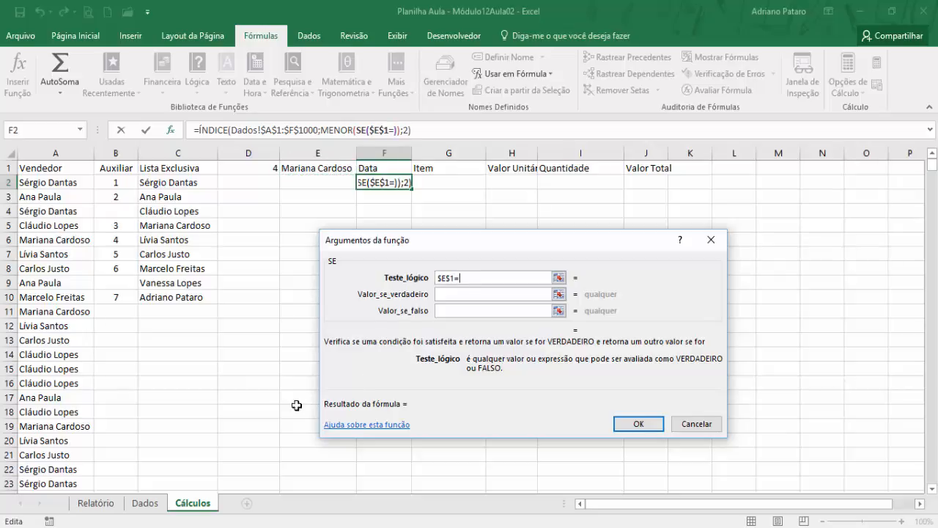
left_click(142, 503)
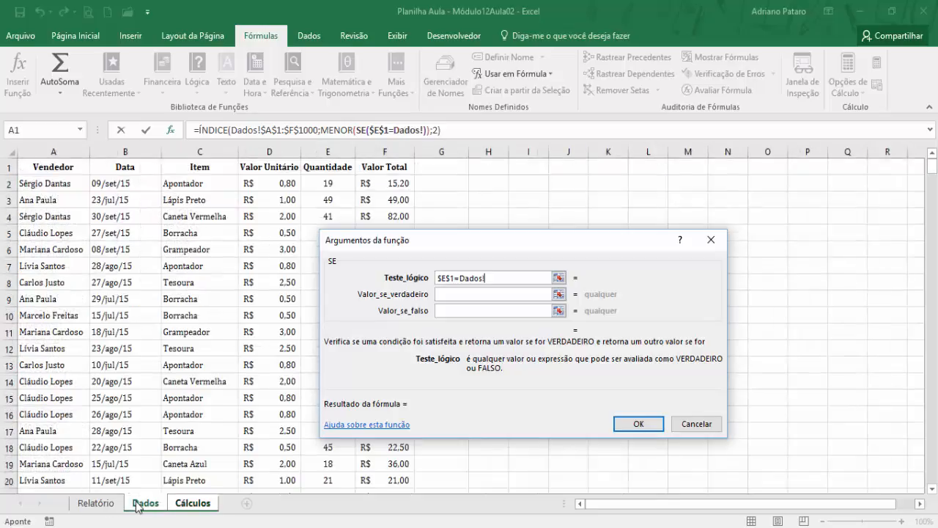
left_click(68, 184)
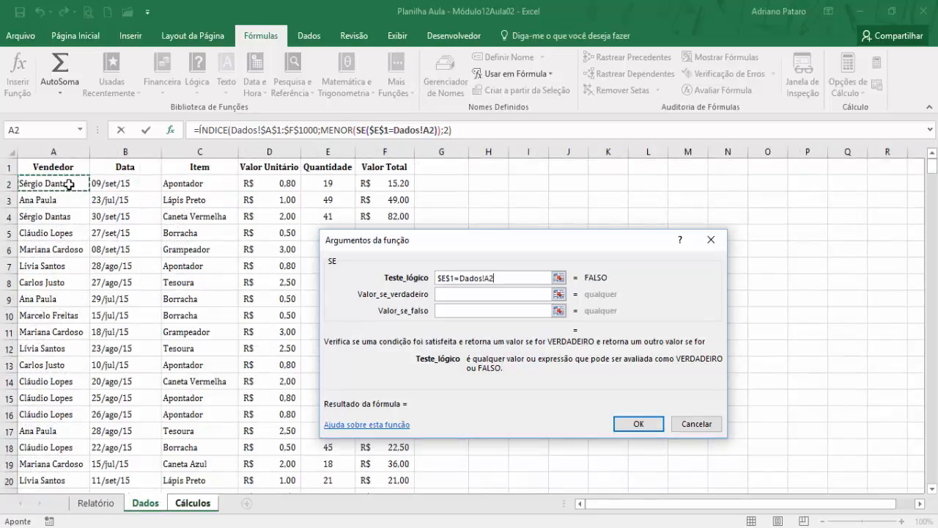
type(":A")
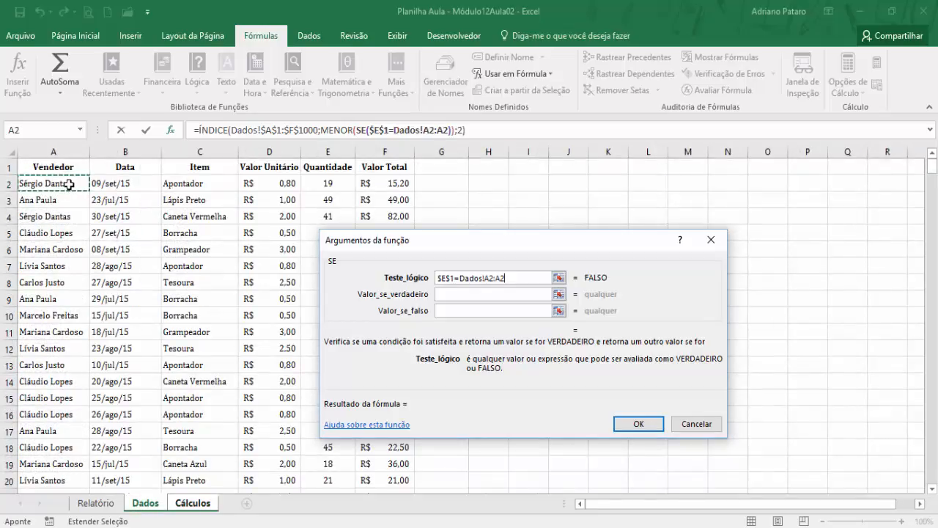
type("1000")
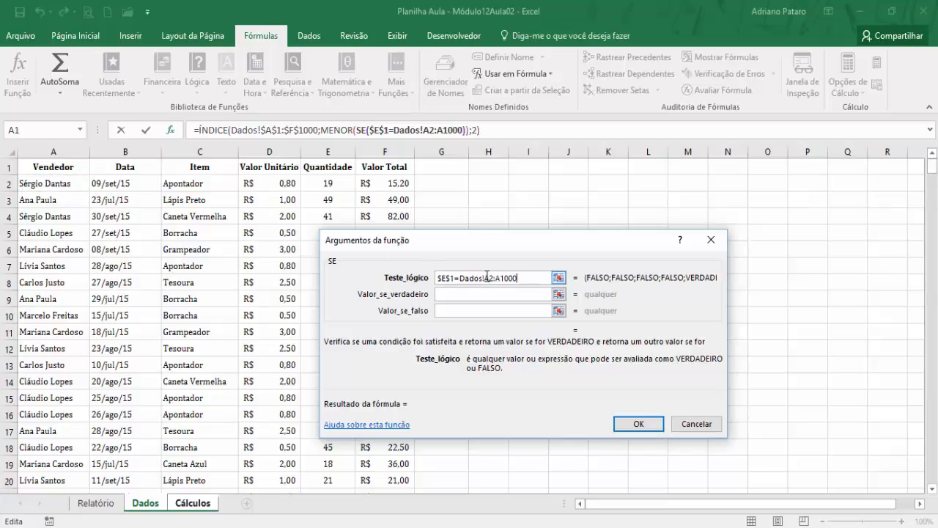
left_click_drag(487, 277, 525, 279)
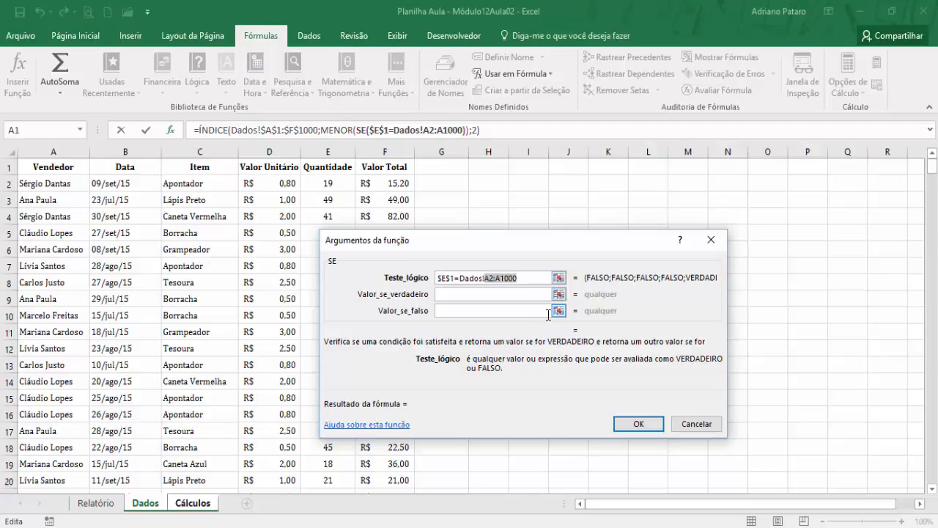
key("F4")
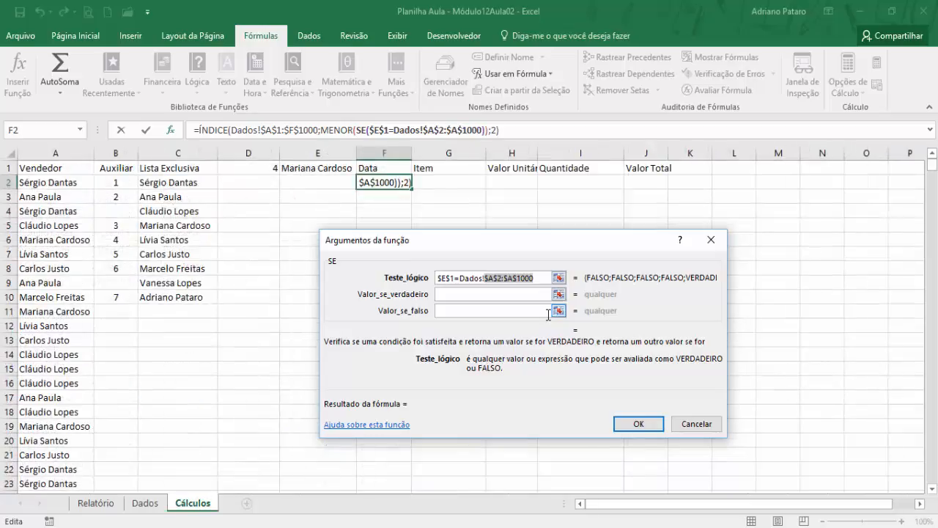
- Make SE return lin(Dados!$A$2:$A$1000) when the test is true and an empty text "" when it is false
left_click(470, 295)
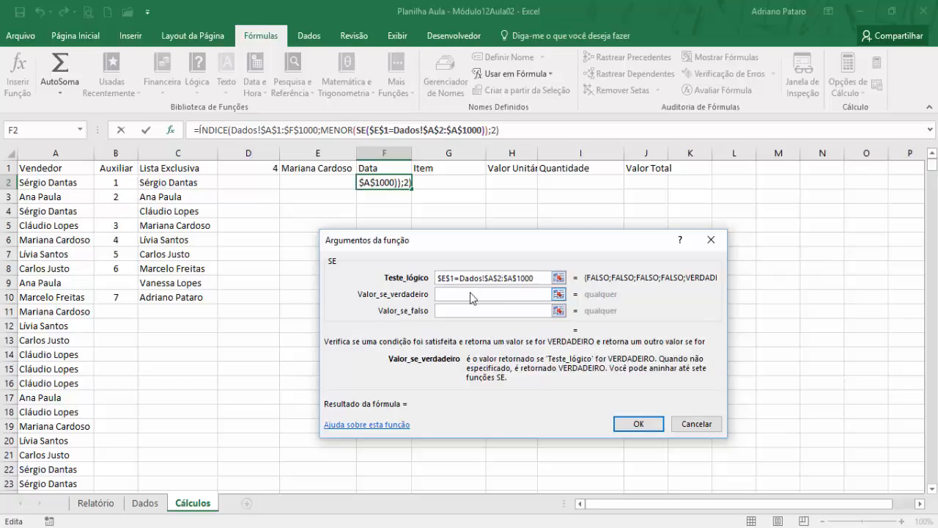
type("lin")
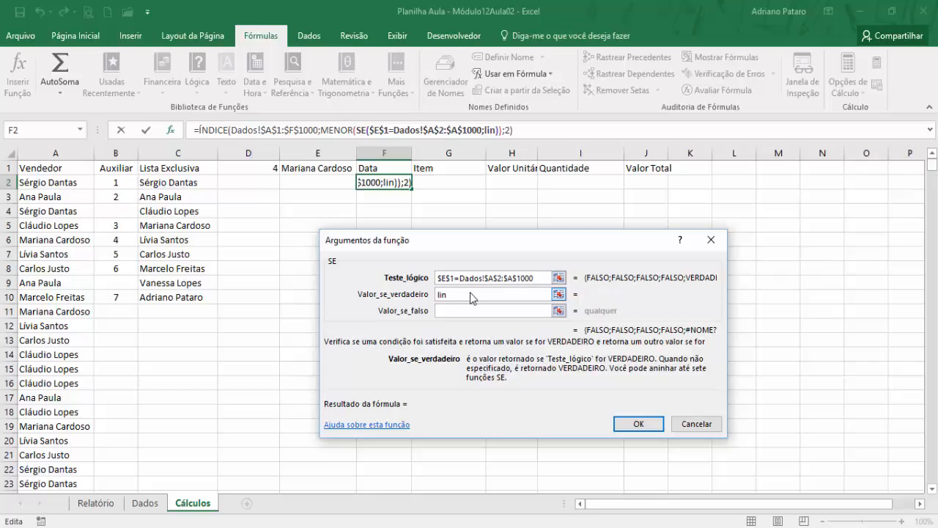
type("()")
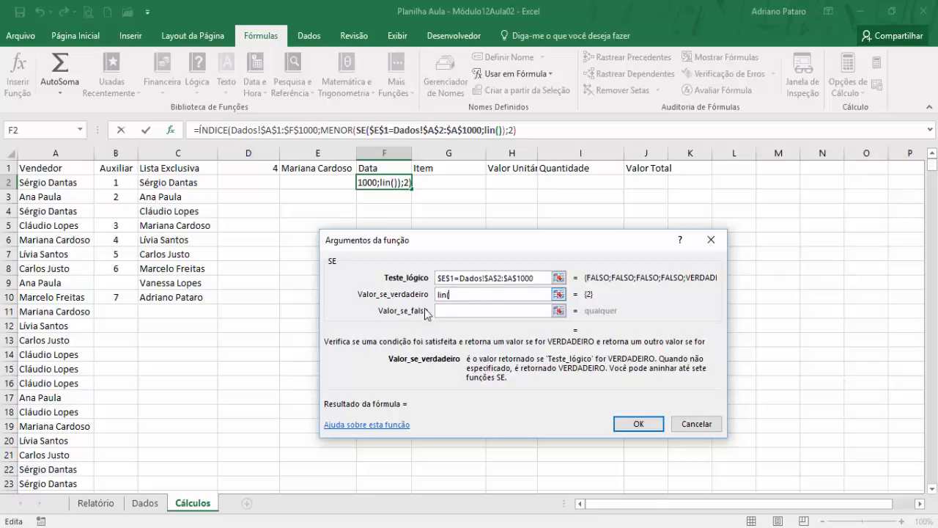
left_click(145, 503)
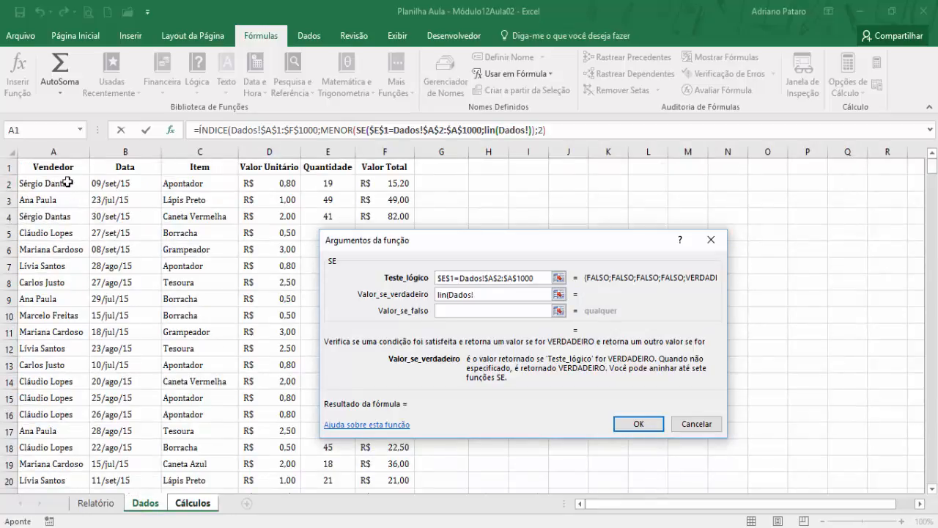
left_click(68, 182)
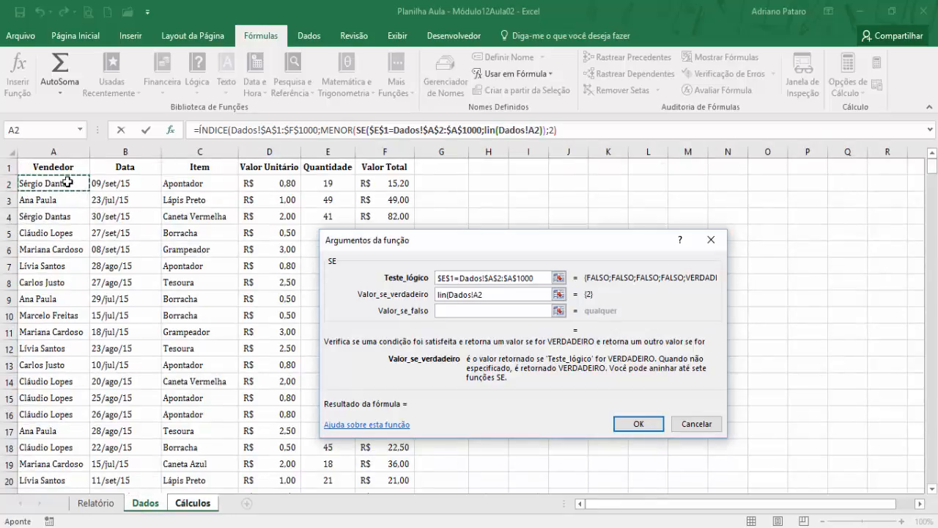
key("F8")
key("BackSpace")
type("1000")
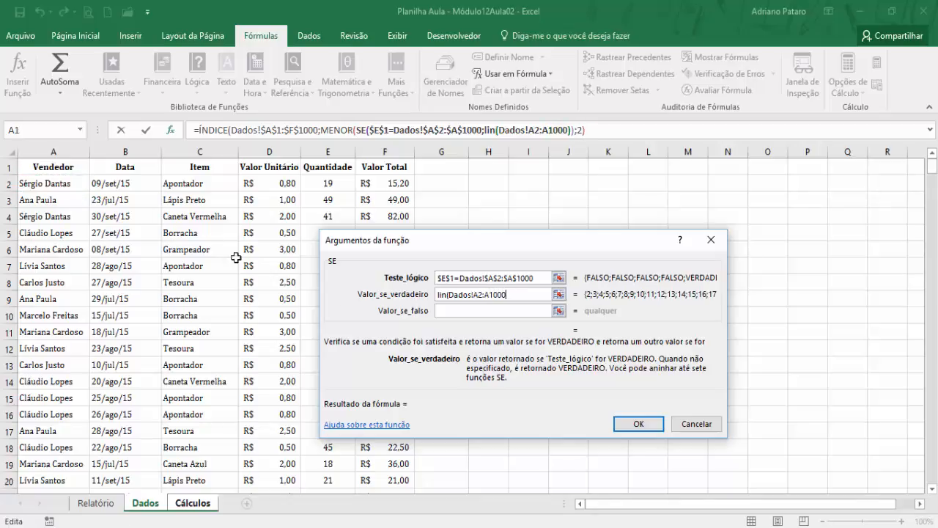
left_click_drag(508, 294, 478, 295)
key("F4")
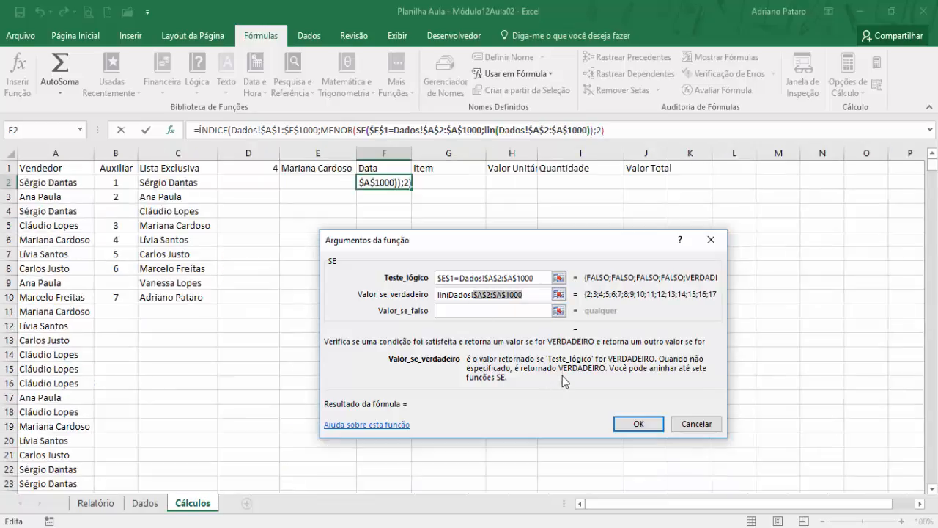
left_click(533, 297)
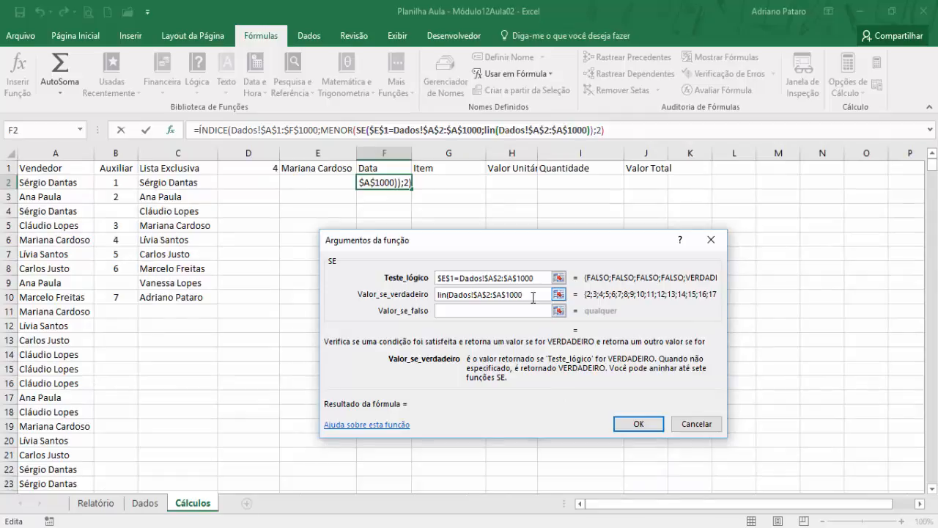
type(")")
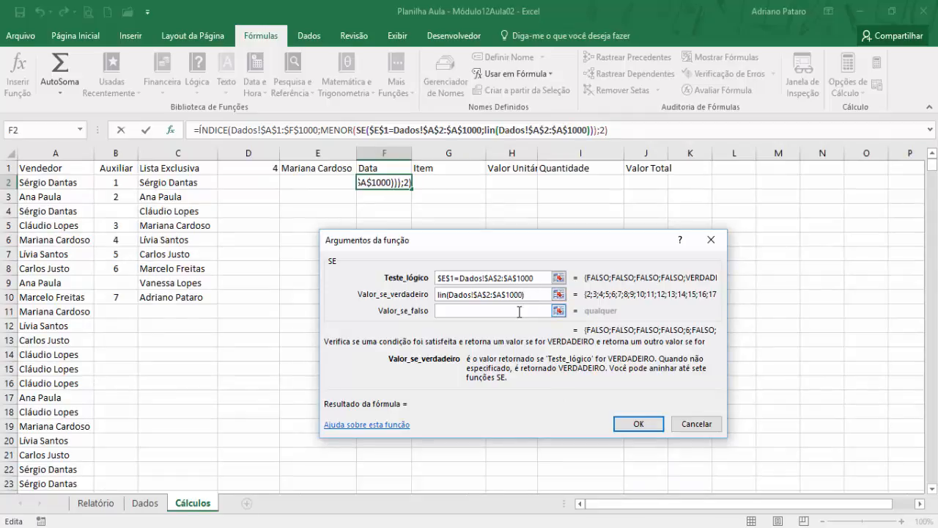
left_click(518, 311)
type("\"\"")
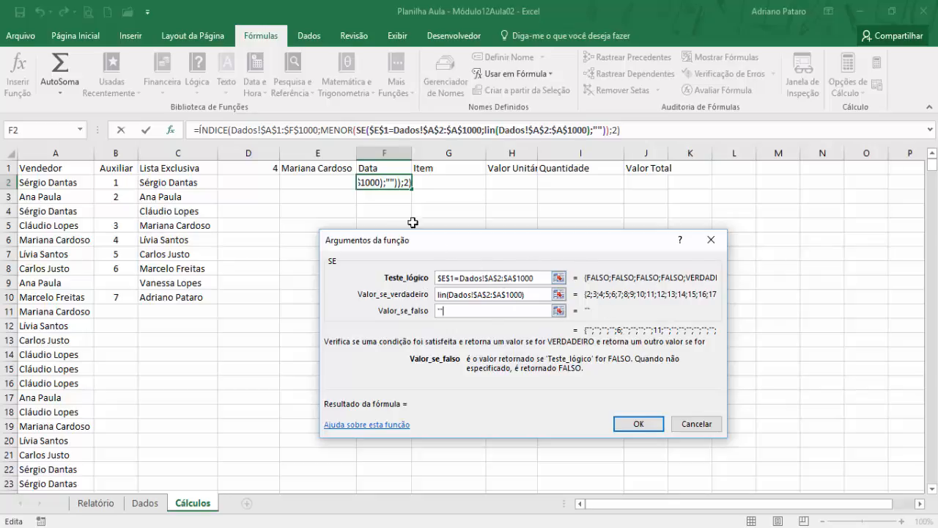
- Set MENOR's K argument to lin(A1) in the F2 formula and enter it as an array formula
left_click(346, 133)
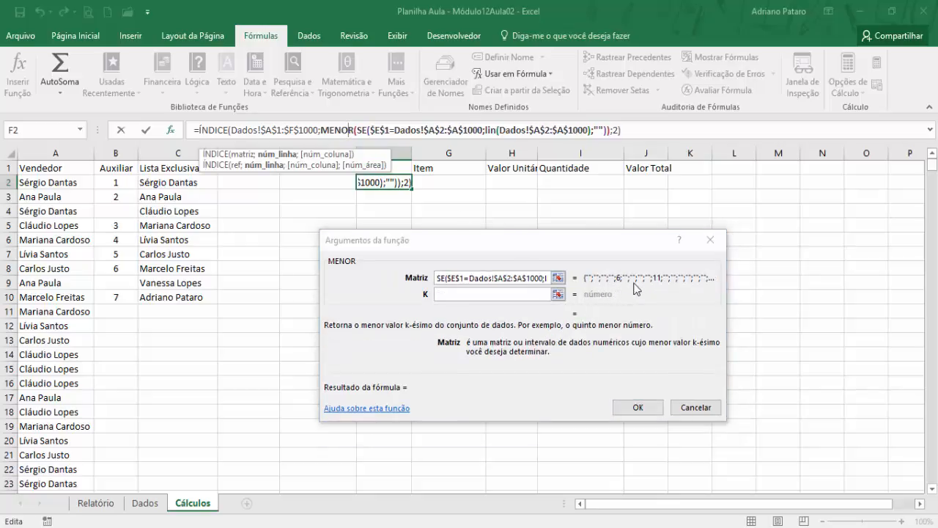
left_click(508, 291)
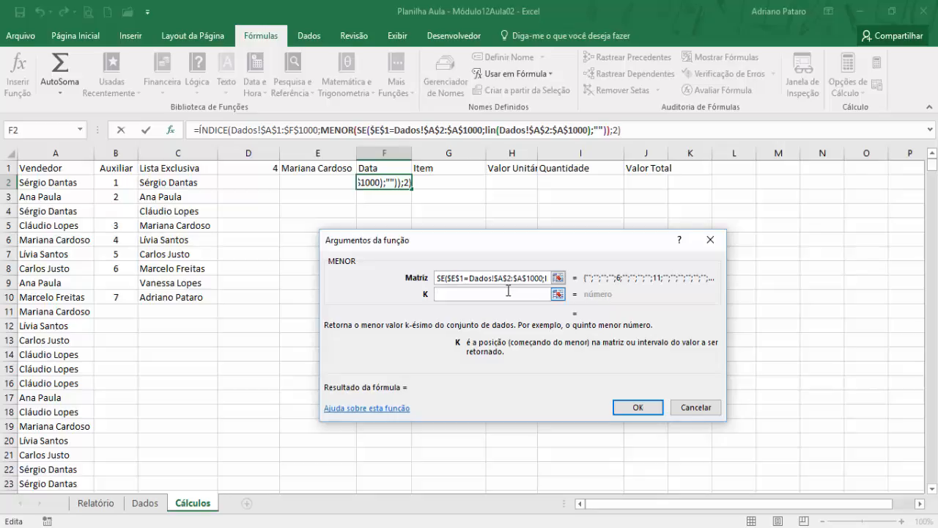
type("li")
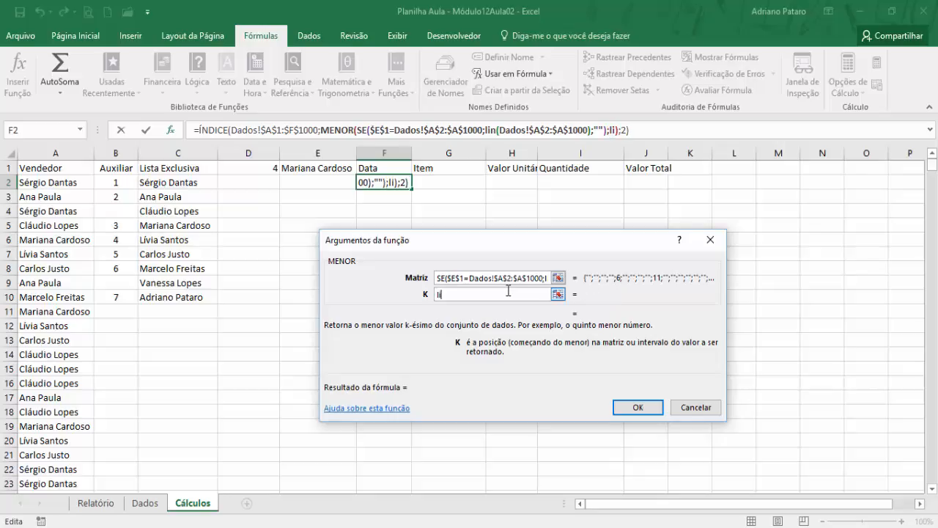
type("n()")
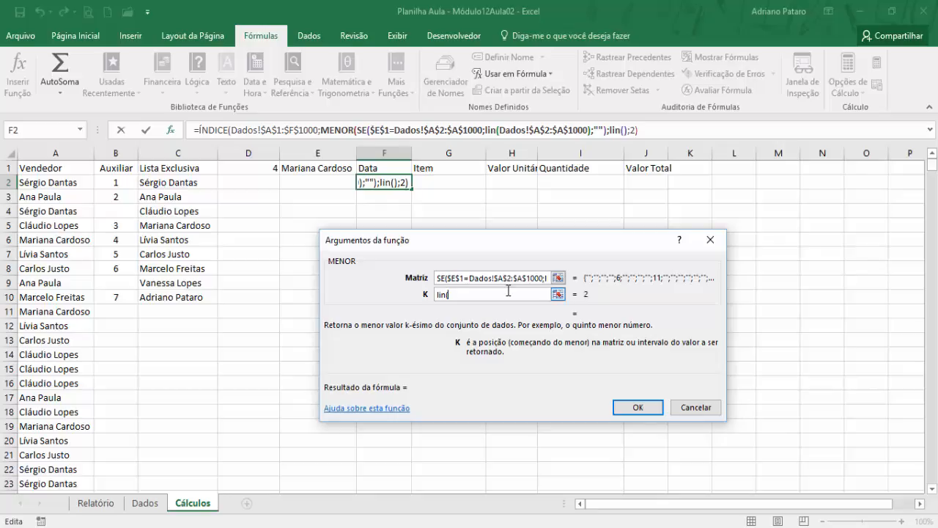
left_click(79, 171)
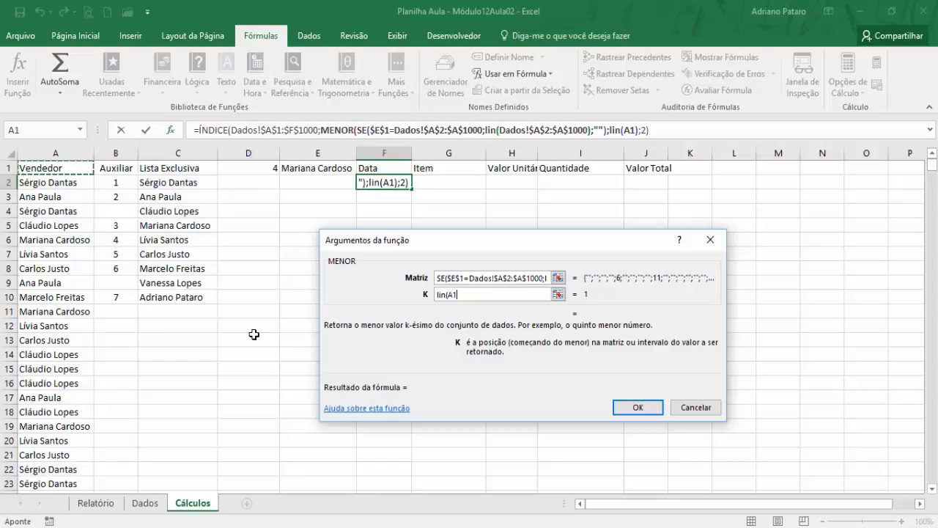
type(")")
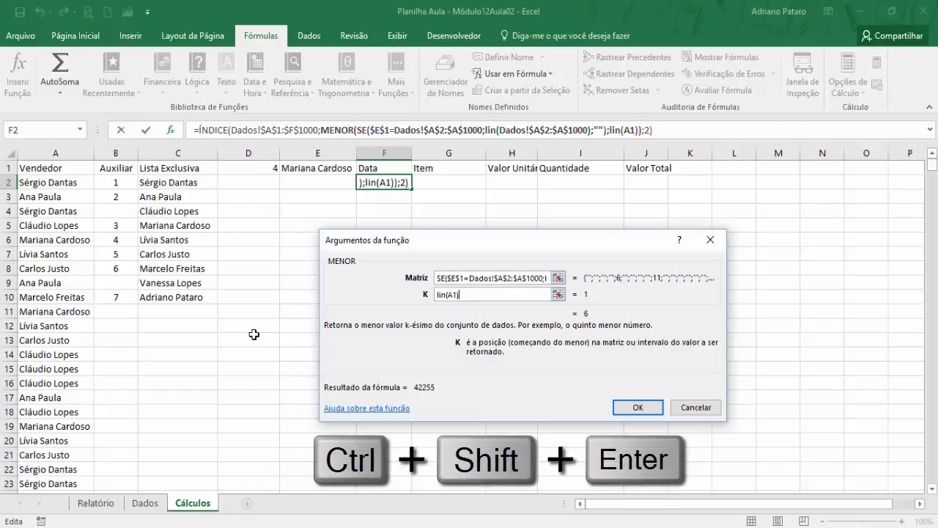
key("ctrl+shift+Return")
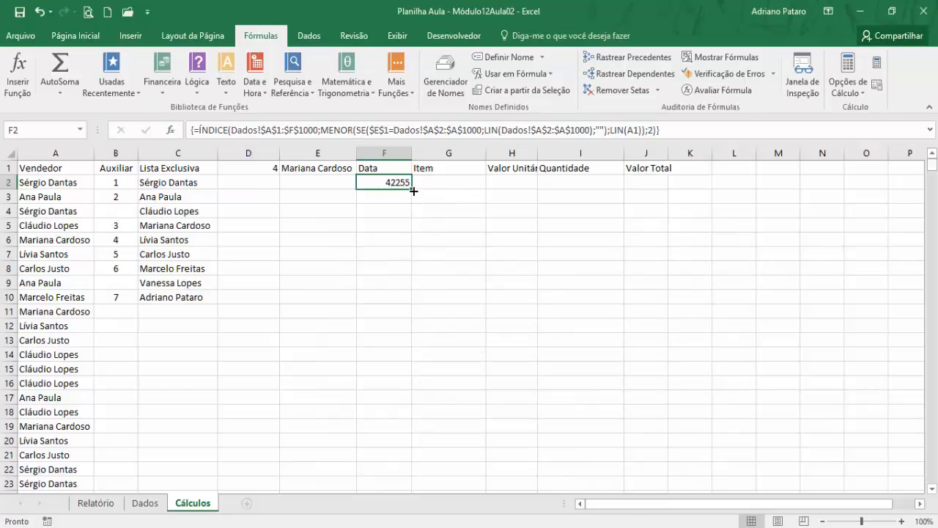
- Fill the F2 formula down to row 1000 and format the filled Data column as Data Abreviada
left_click_drag(413, 191, 397, 476)
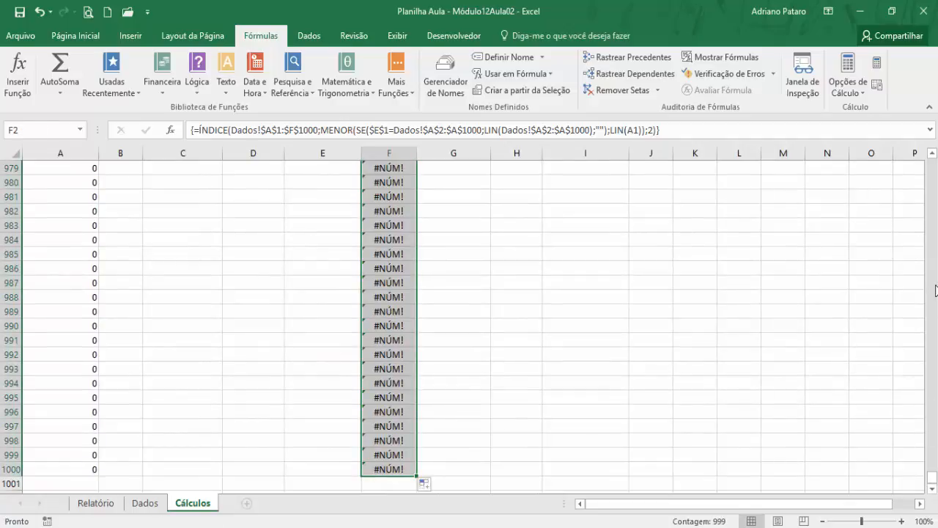
left_click_drag(932, 482, 933, 156)
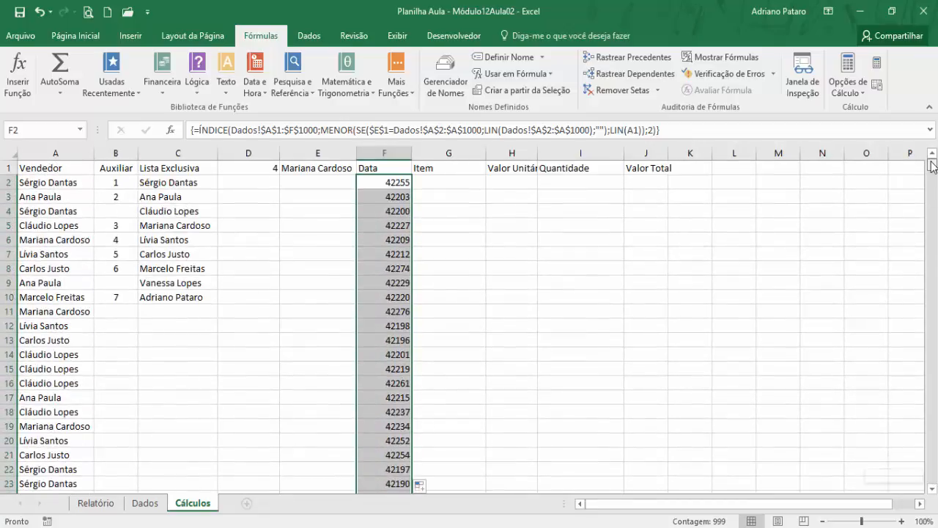
left_click(98, 38)
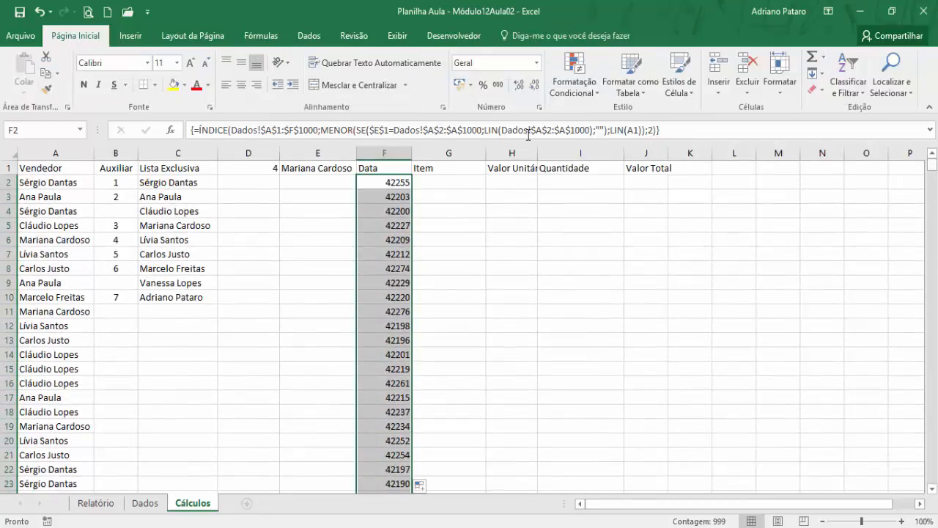
left_click(537, 62)
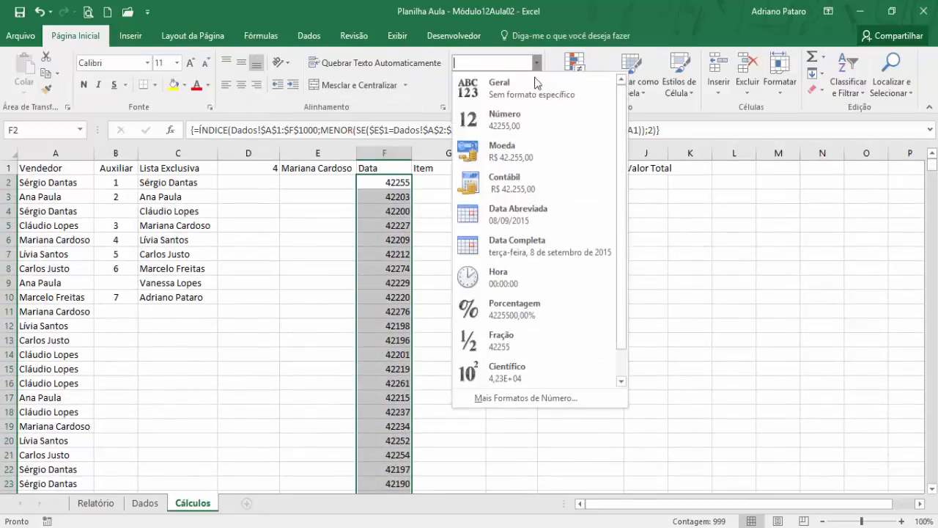
left_click(529, 217)
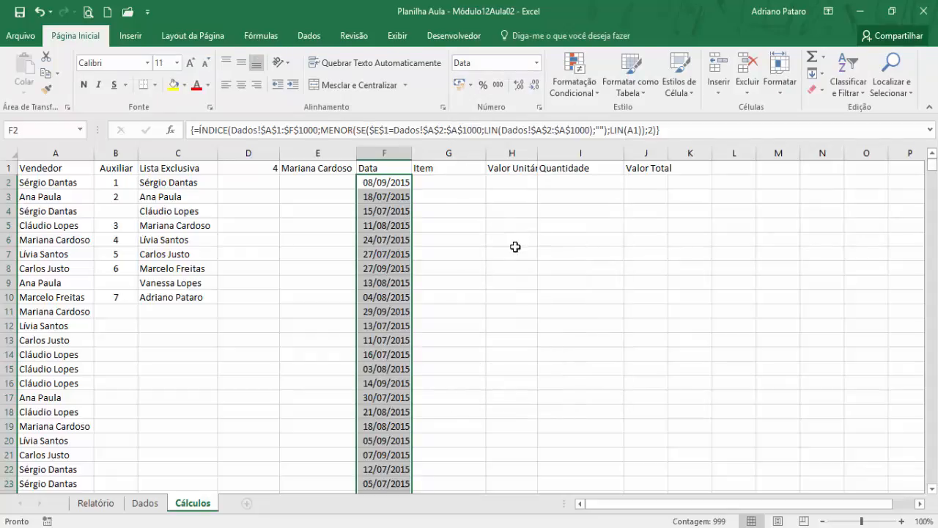
left_click(402, 184)
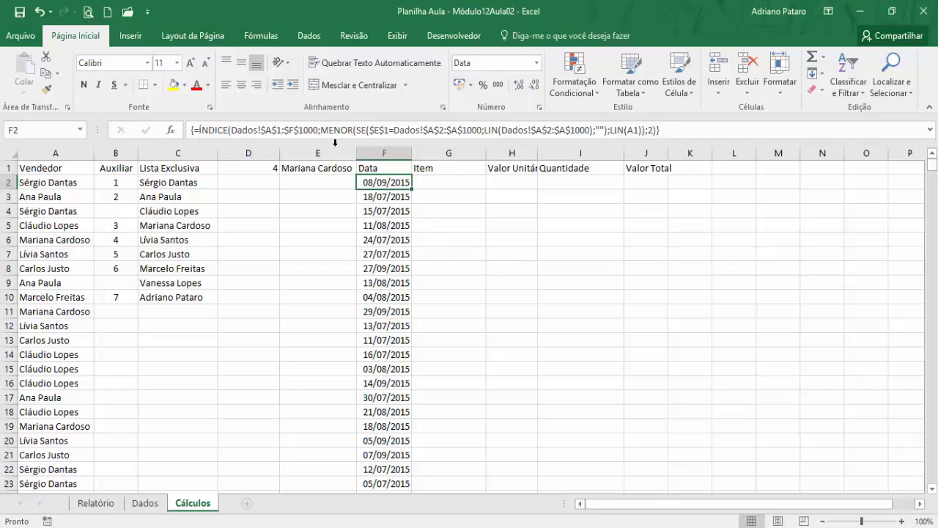
left_click(437, 185)
left_click(507, 183)
left_click(571, 179)
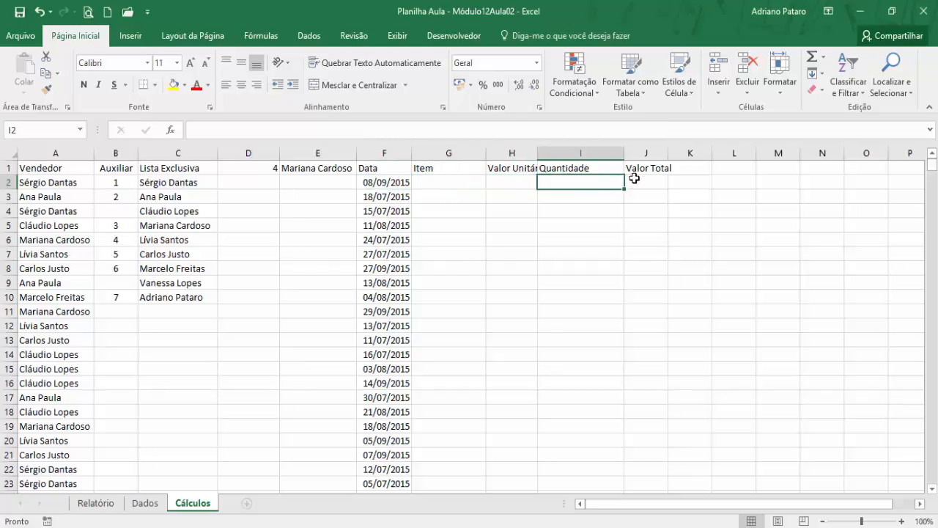
left_click(636, 181)
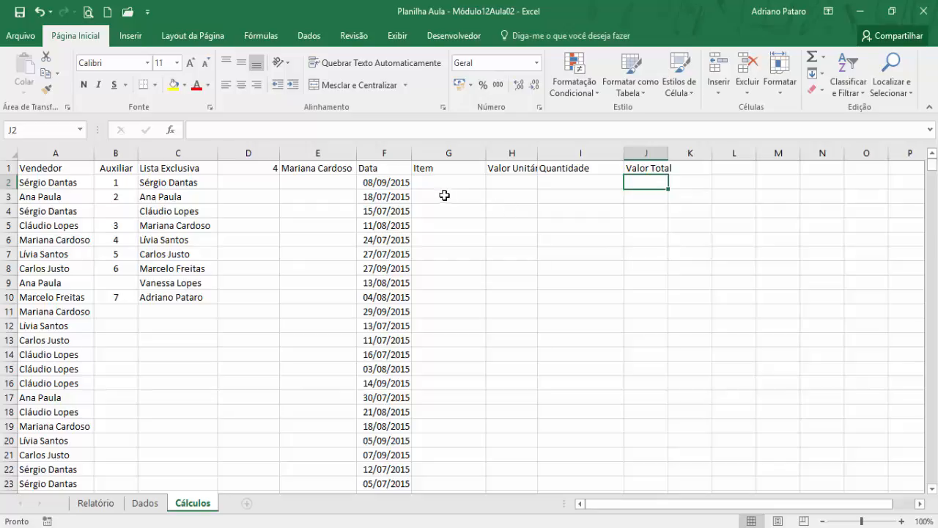
- Replace the fixed column number 2 in F2's ÍNDICE formula with the COL function
left_click(405, 183)
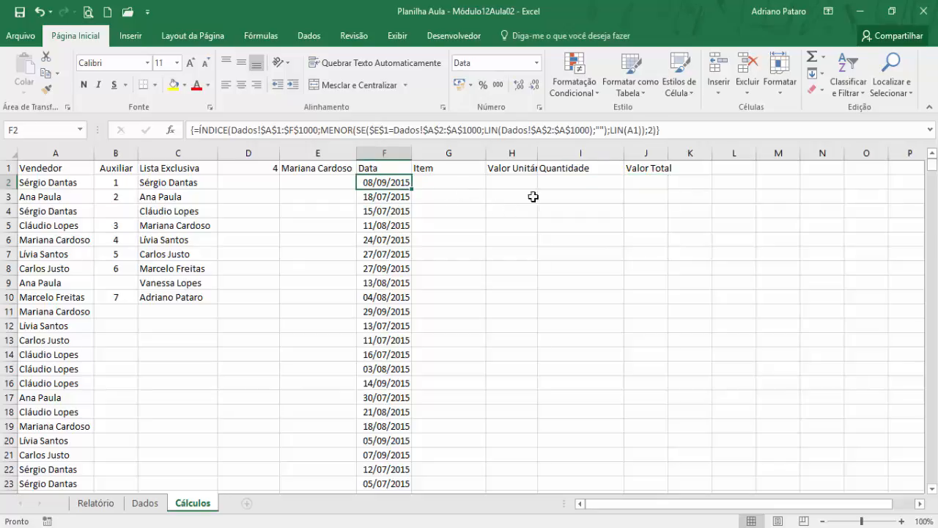
left_click(655, 130)
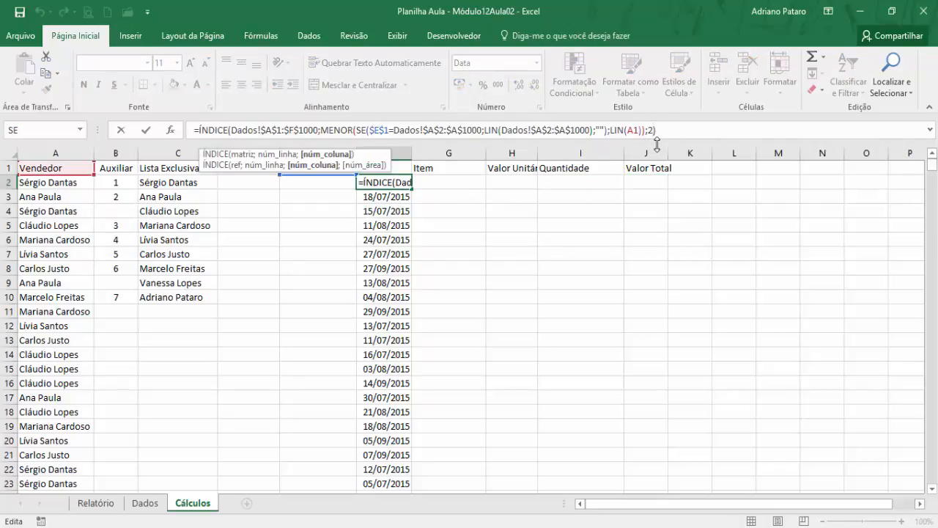
key("BackSpace")
type("col")
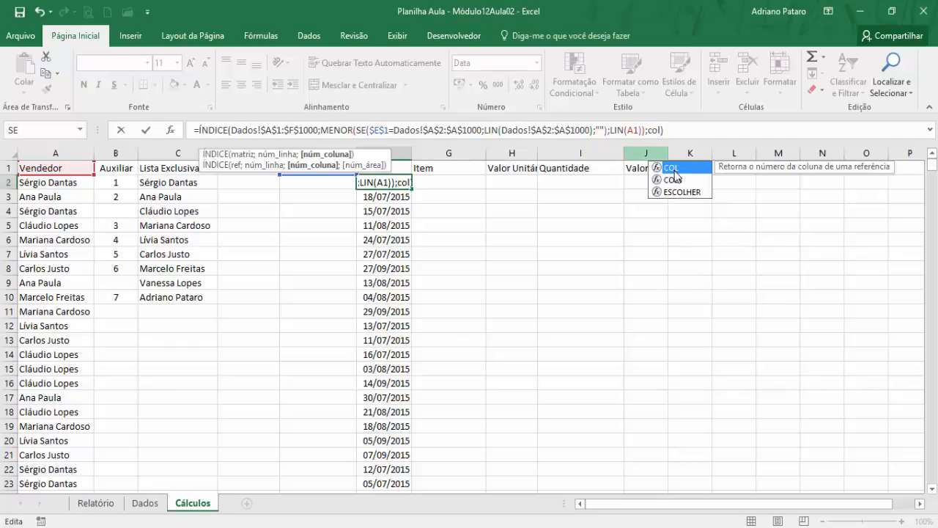
double_click(674, 169)
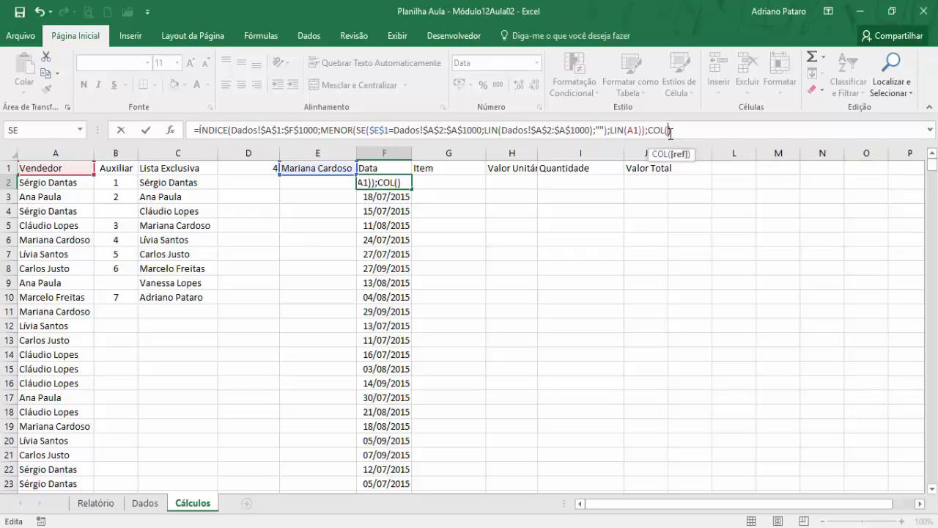
- Reference cell B7 inside COL, close the parentheses and enter F2 as an array formula
left_click(116, 168)
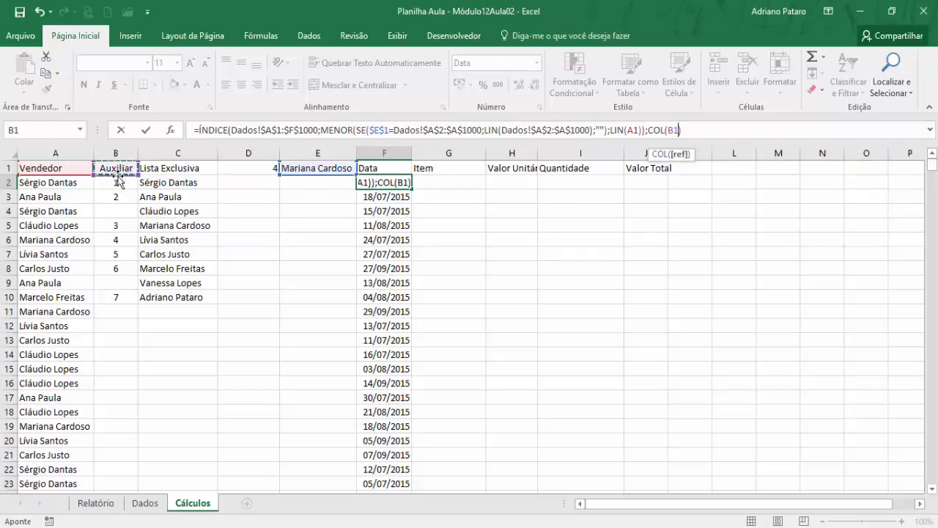
left_click(114, 183)
left_click(114, 211)
left_click(114, 226)
left_click(116, 240)
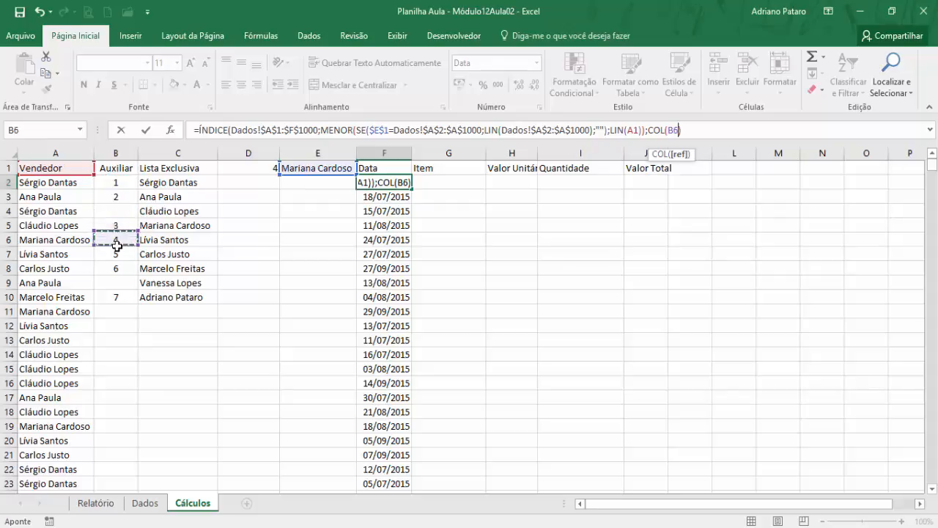
left_click(116, 226)
left_click(115, 196)
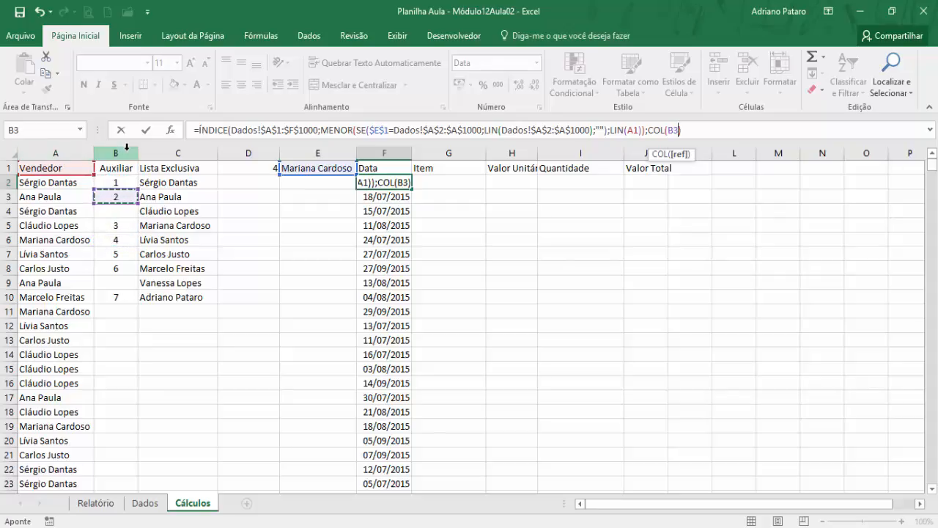
left_click(121, 182)
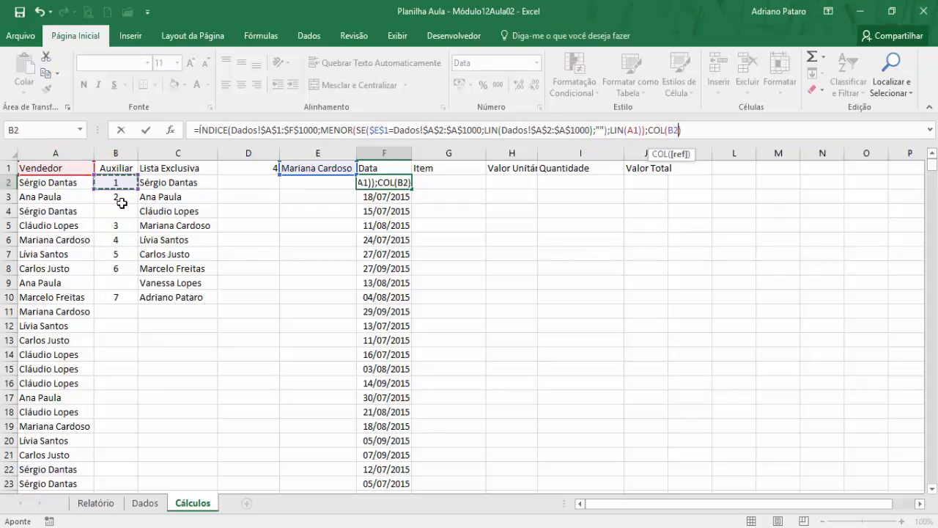
left_click(120, 226)
left_click(126, 249)
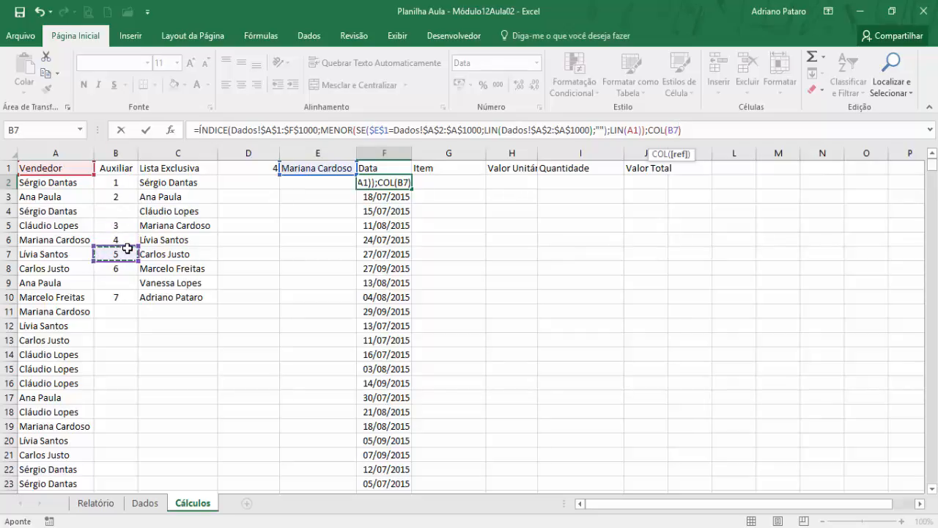
left_click(694, 133)
type(")")
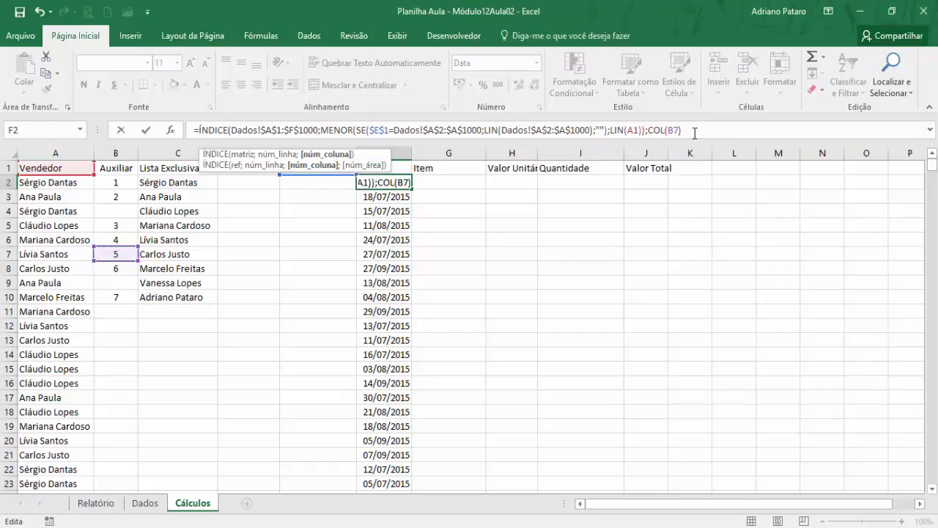
type(")")
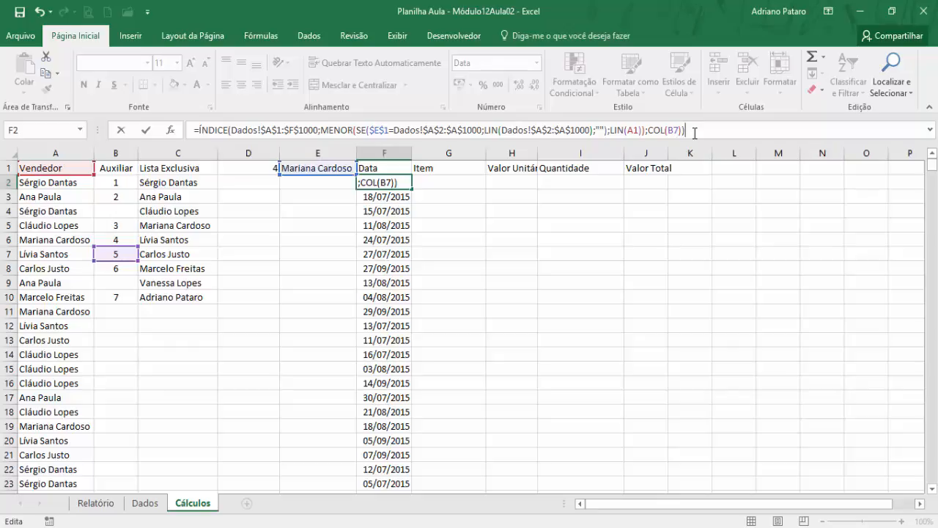
key("ctrl+shift+Return")
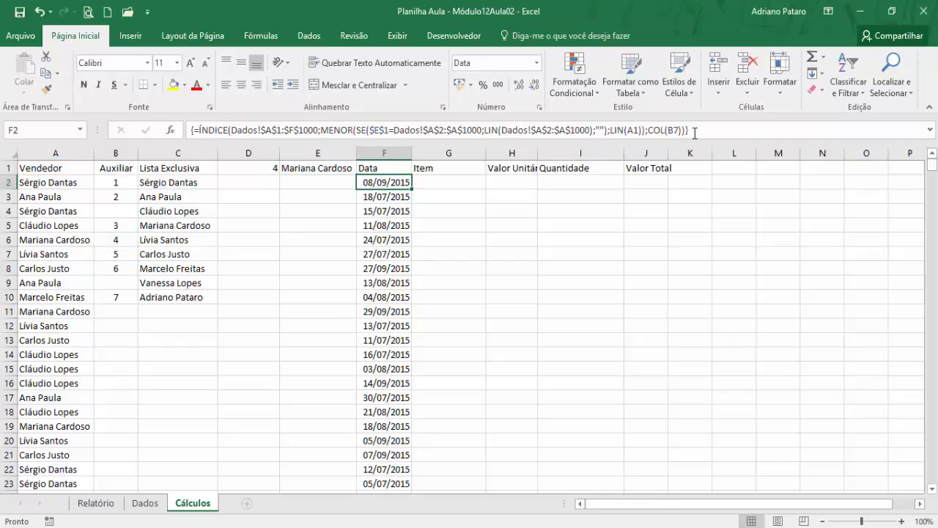
- Fill the updated F2 array formula down the Data column to row 1000
double_click(413, 188)
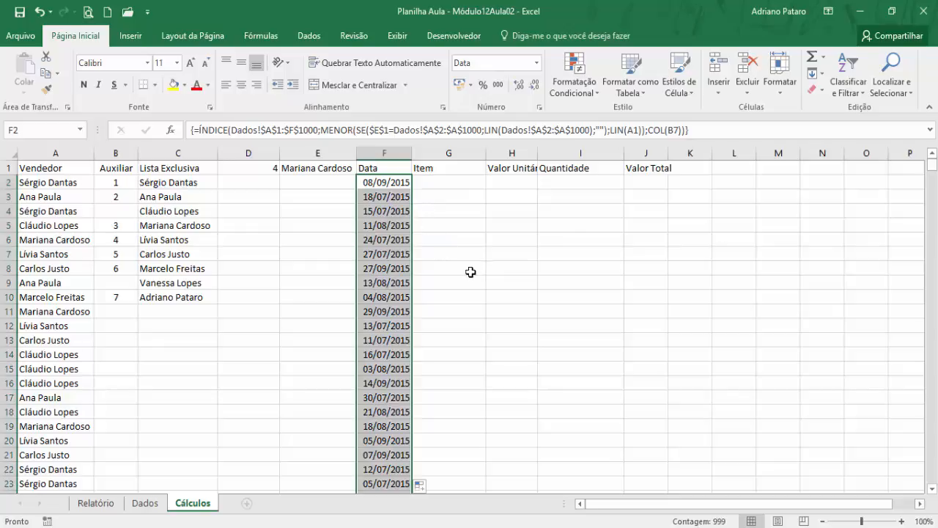
scroll(470, 272, "down", 20)
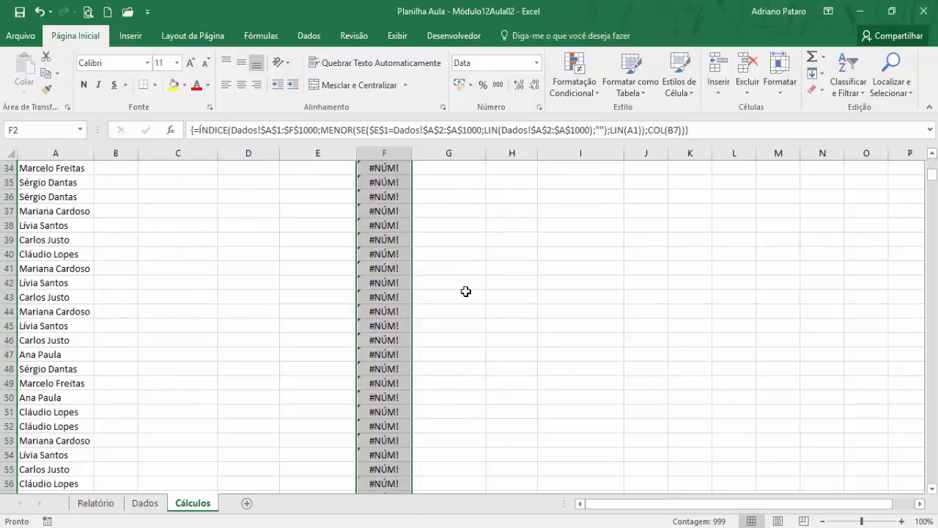
scroll(466, 293, "down", 17)
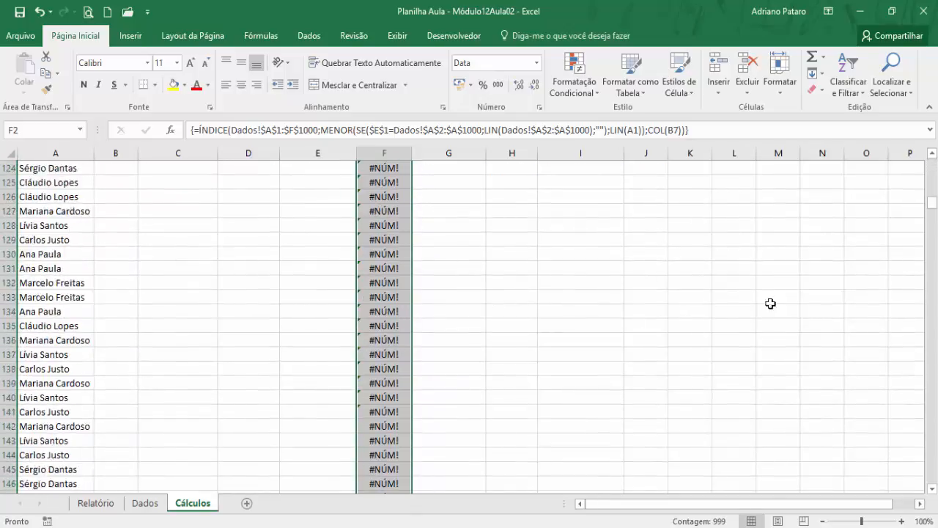
left_click_drag(933, 211, 933, 482)
scroll(429, 407, "down", 1)
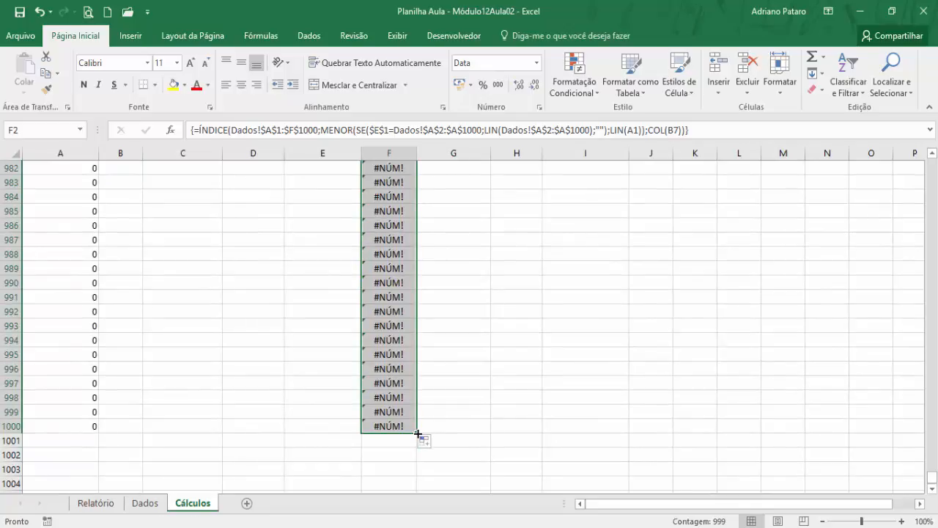
- Extend the F2:F1000 formulas across through column J and widen the Valor Total column
left_click_drag(418, 434, 659, 438)
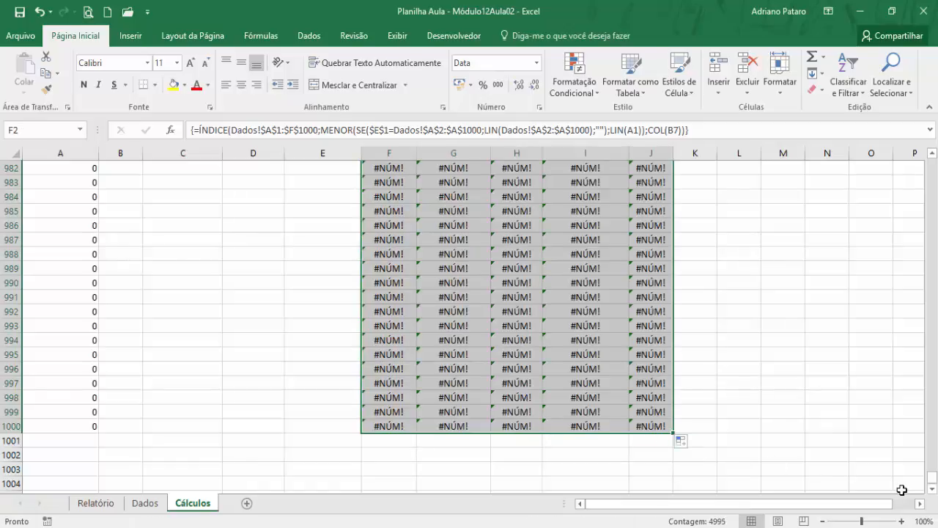
left_click_drag(932, 478, 932, 165)
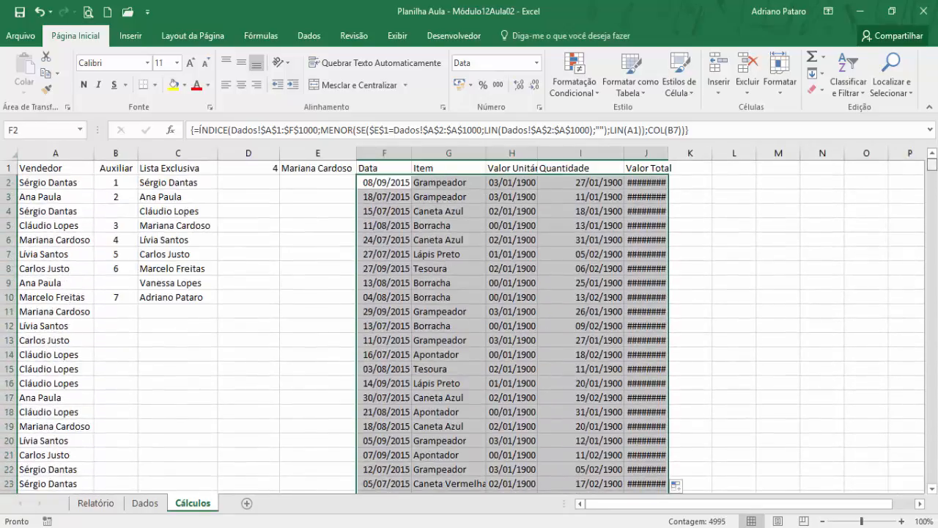
left_click(616, 197)
left_click_drag(669, 156, 690, 158)
- Apply the Contábil number format to the Valor Unitário and Valor Total values in H2:H1000 and J2:J1000
left_click(518, 182)
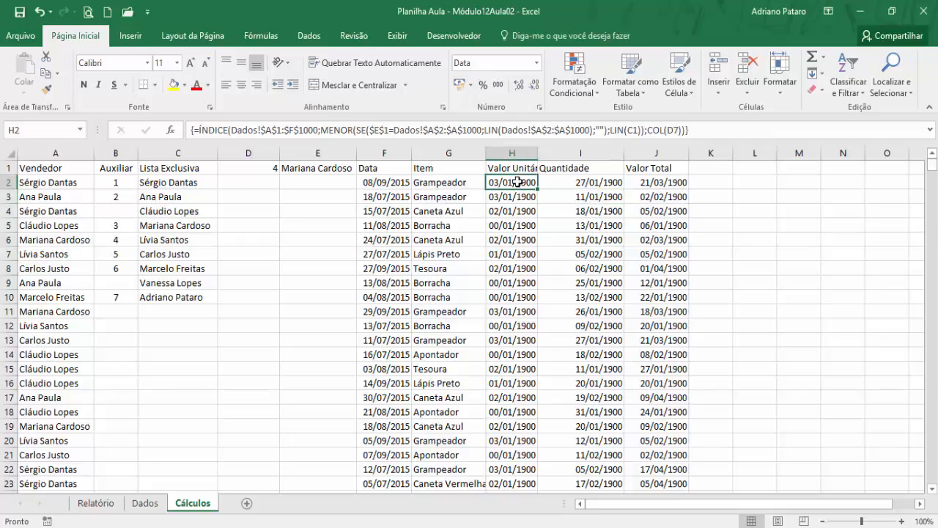
key("ctrl+shift+Down")
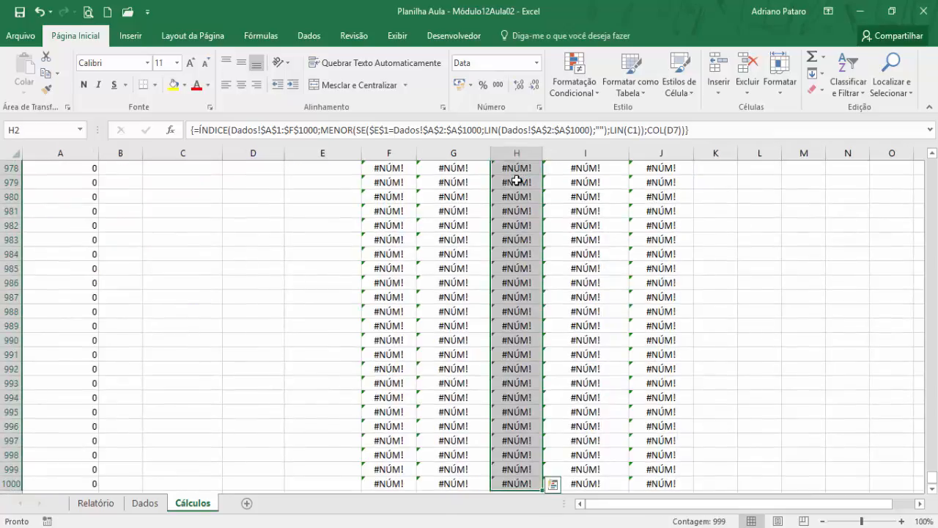
left_click(460, 86)
key("ctrl+BackSpace")
left_click(650, 186)
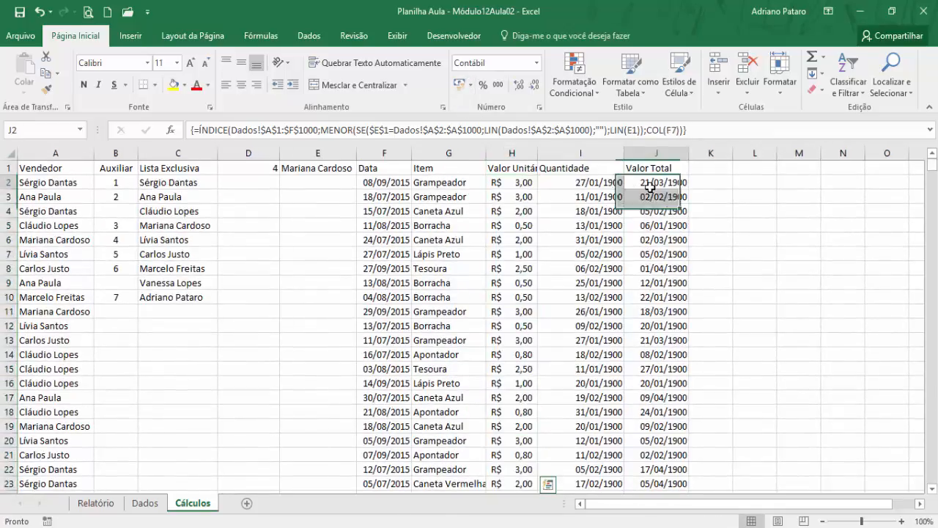
key("ctrl+shift+Down")
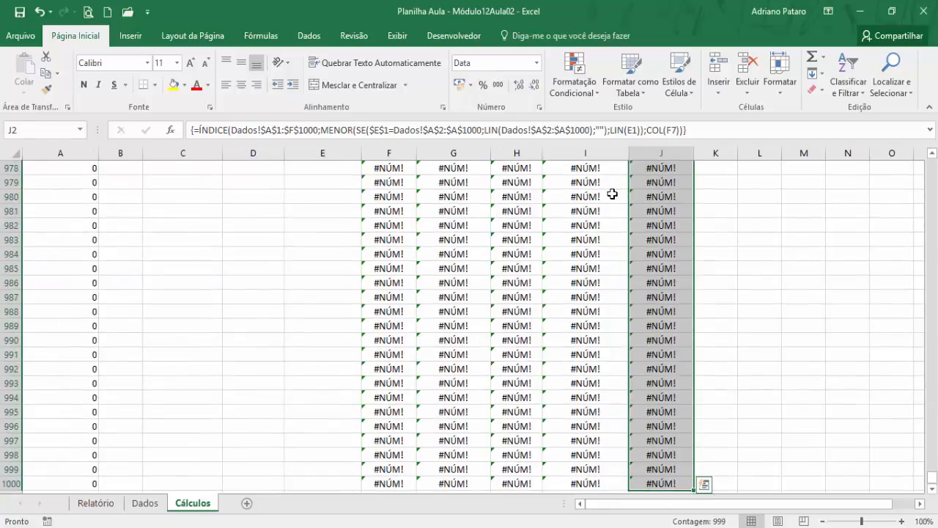
left_click(459, 84)
key("ctrl+BackSpace")
- Set the Quantidade values in I2:I1000 to the Geral number format and centre them
left_click(602, 183)
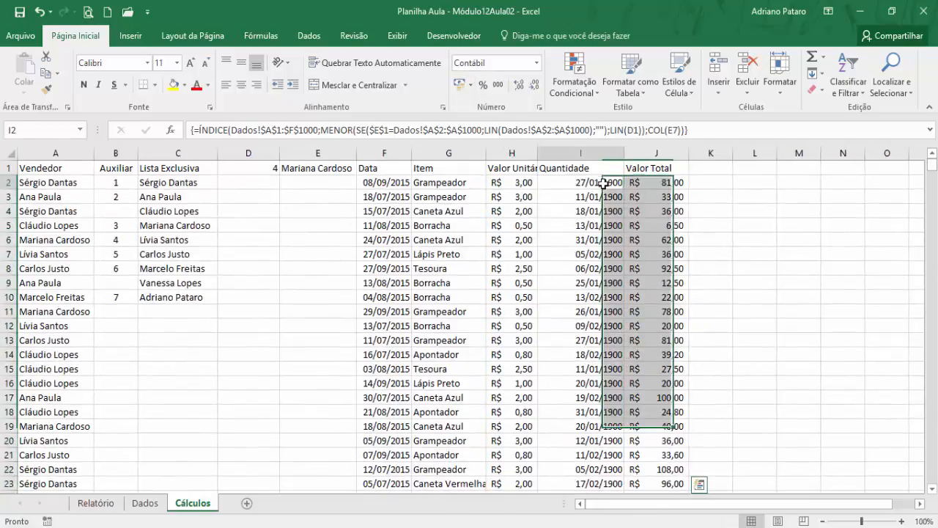
key("ctrl+shift+Down")
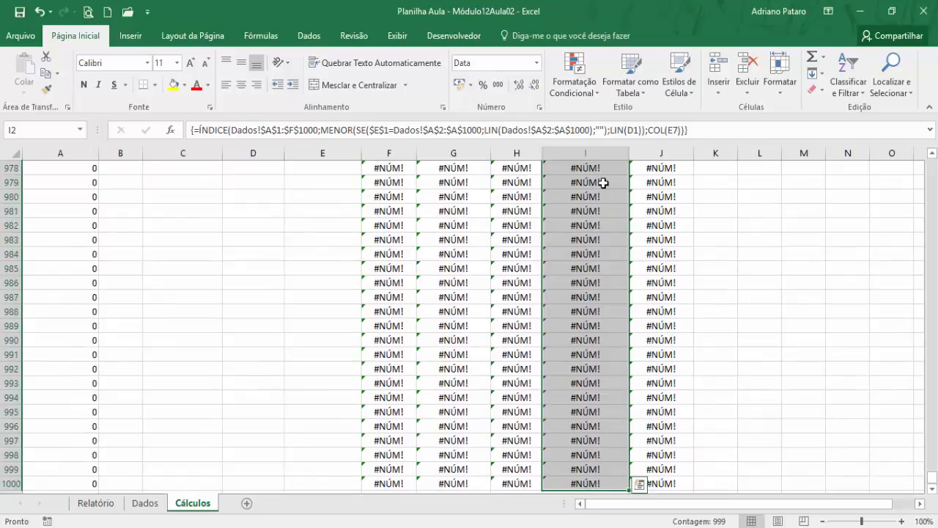
left_click(537, 63)
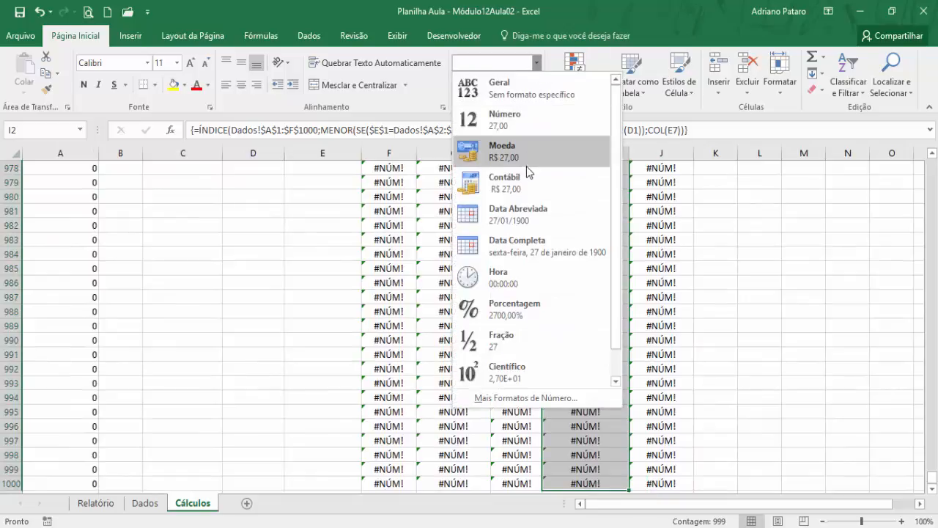
left_click(526, 94)
key("ctrl+BackSpace")
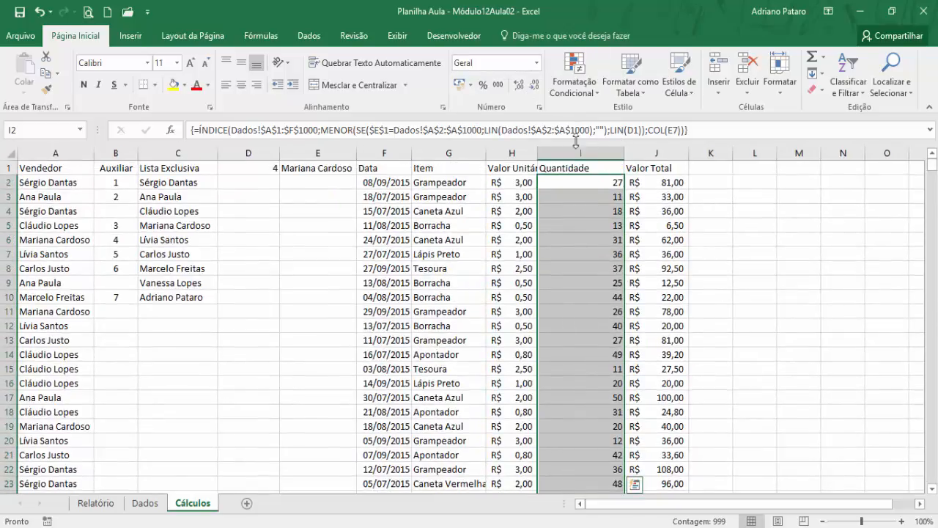
left_click(247, 89)
left_click(678, 271)
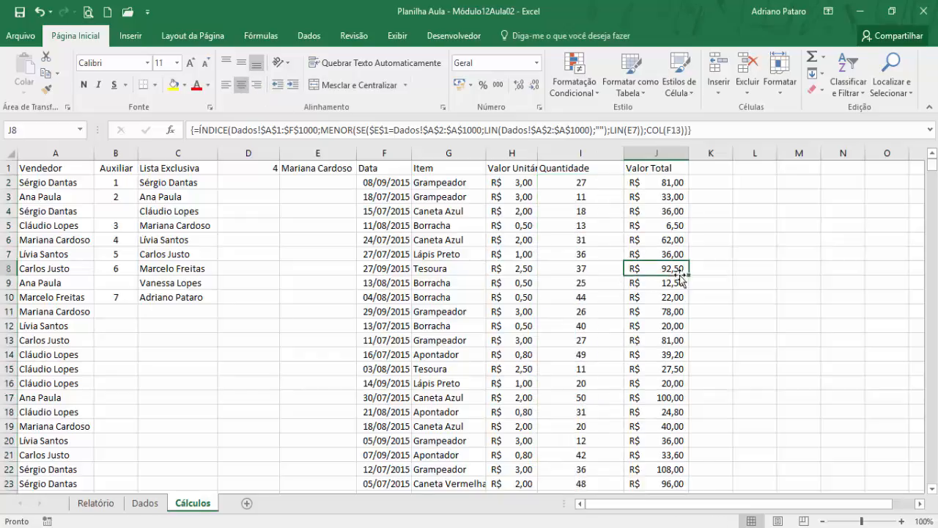
left_click(327, 169)
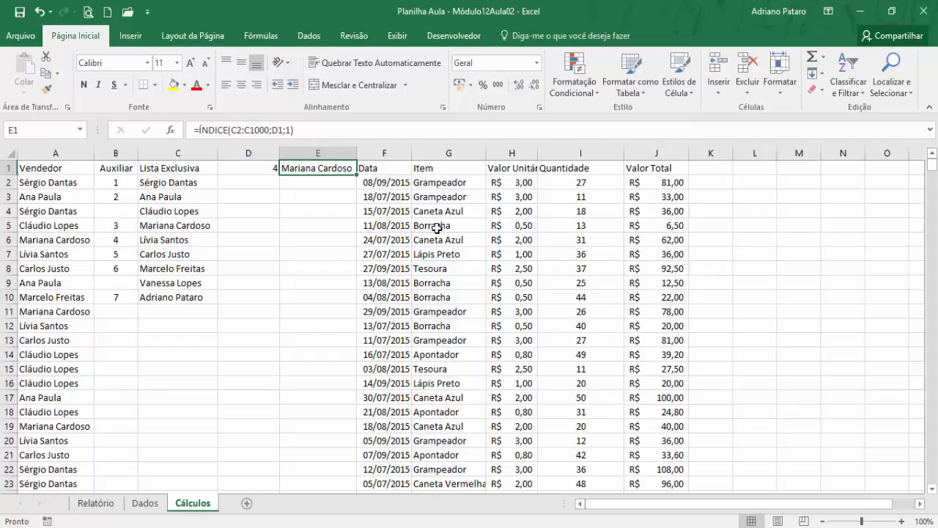
left_click(391, 184)
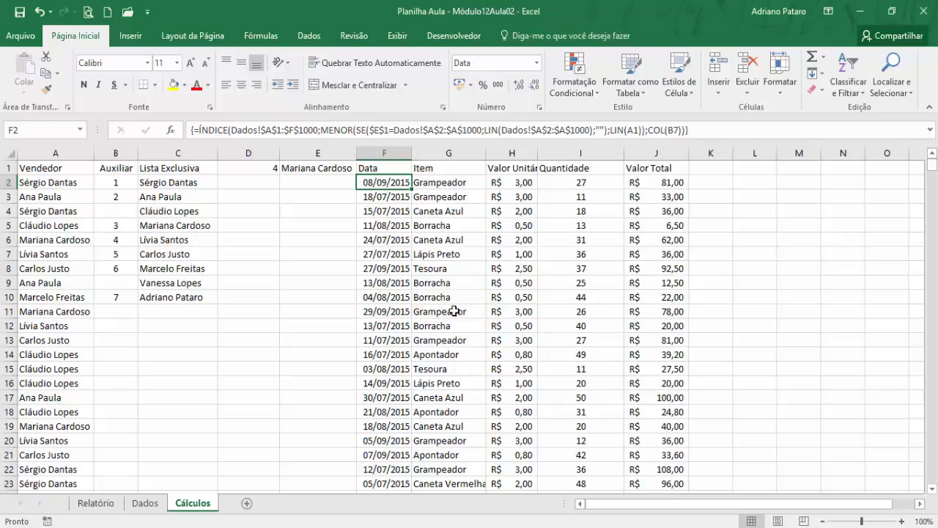
scroll(449, 314, "down", 7)
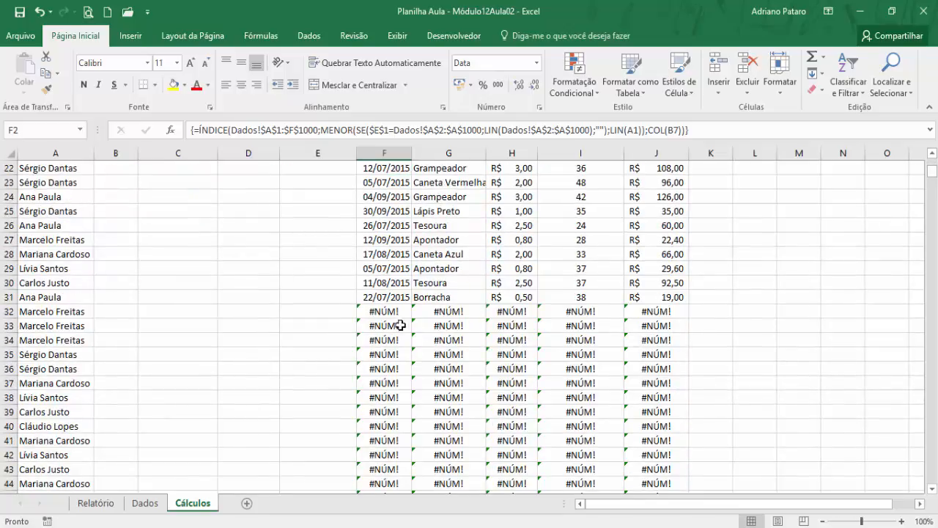
scroll(286, 389, "up", 7)
- Enter a SEERRO formula in Relatório cell B5 that returns Cálculos!F2, or empty text "" on error
left_click(102, 504)
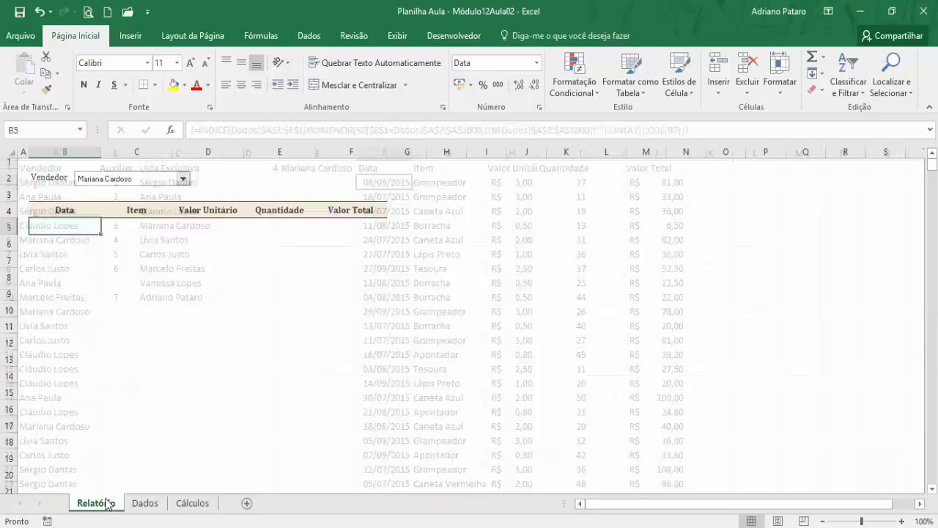
left_click(261, 35)
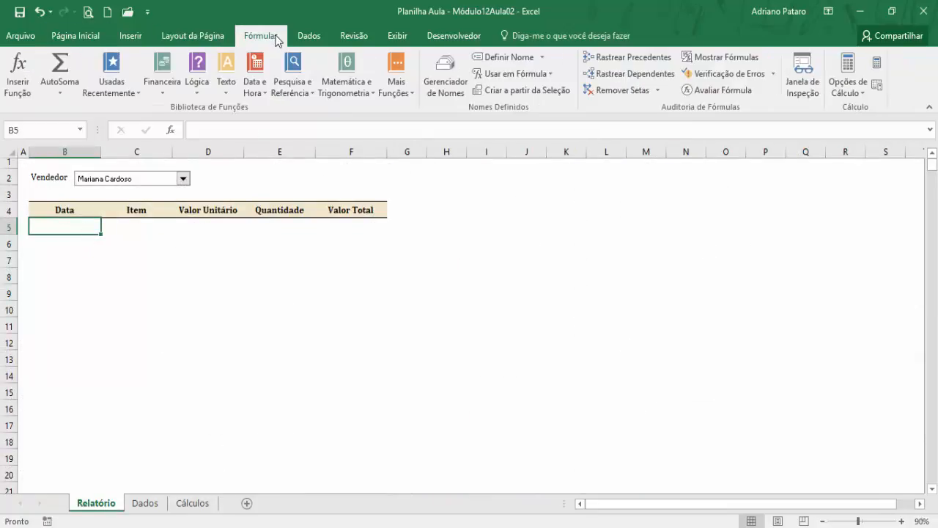
left_click(197, 82)
left_click(236, 212)
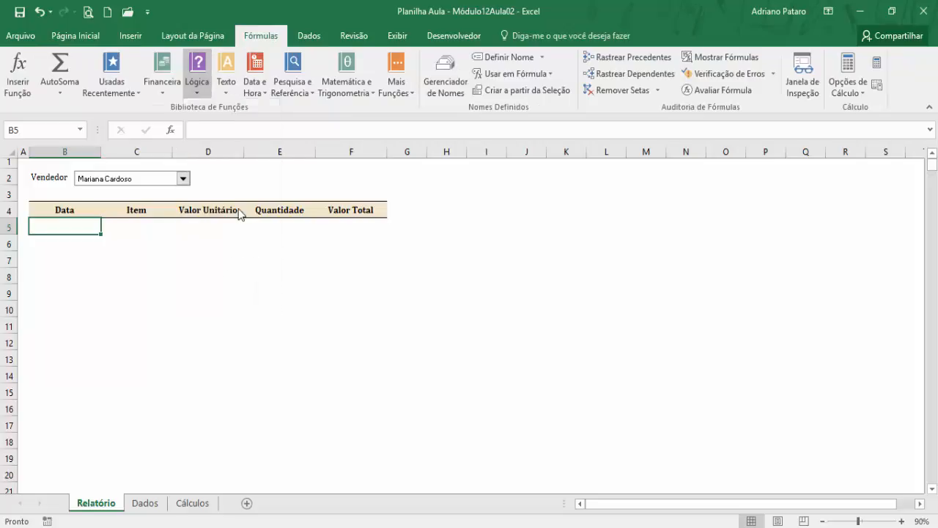
left_click(203, 503)
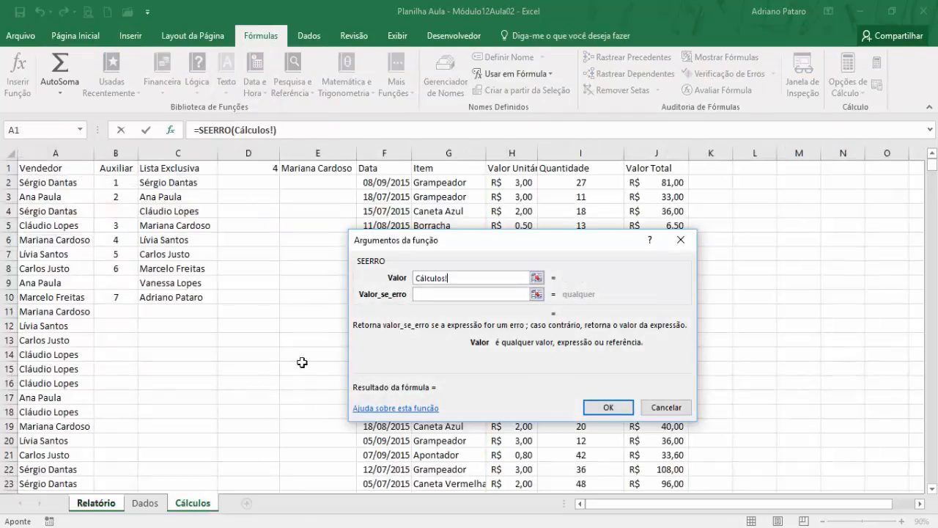
left_click(372, 186)
left_click(434, 295)
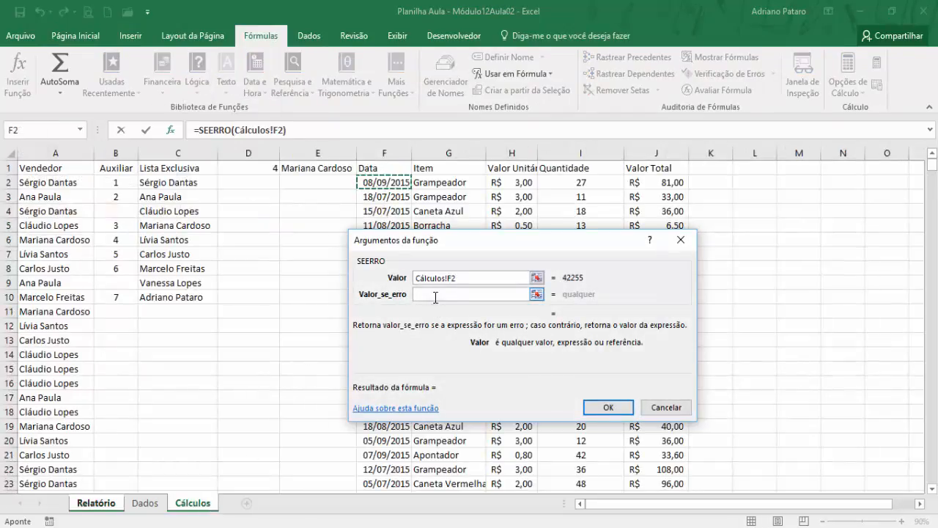
type("\"\"")
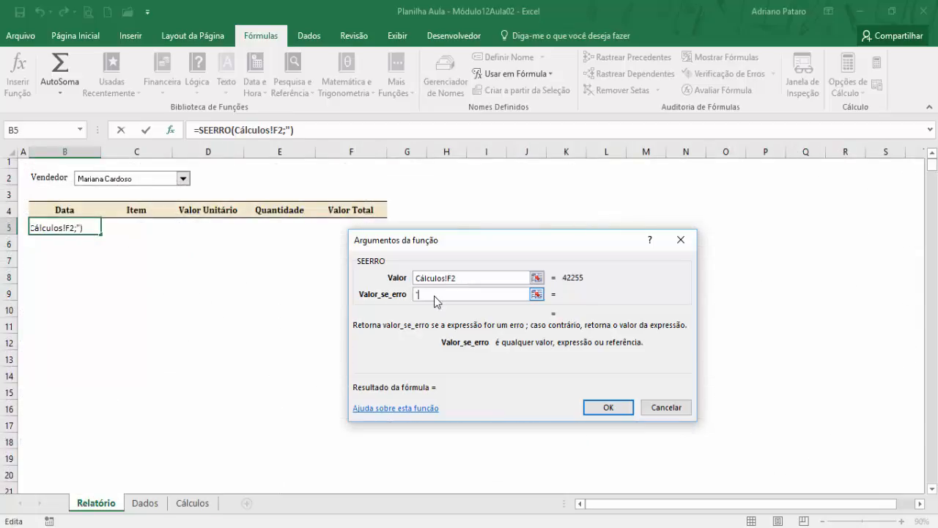
left_click(608, 409)
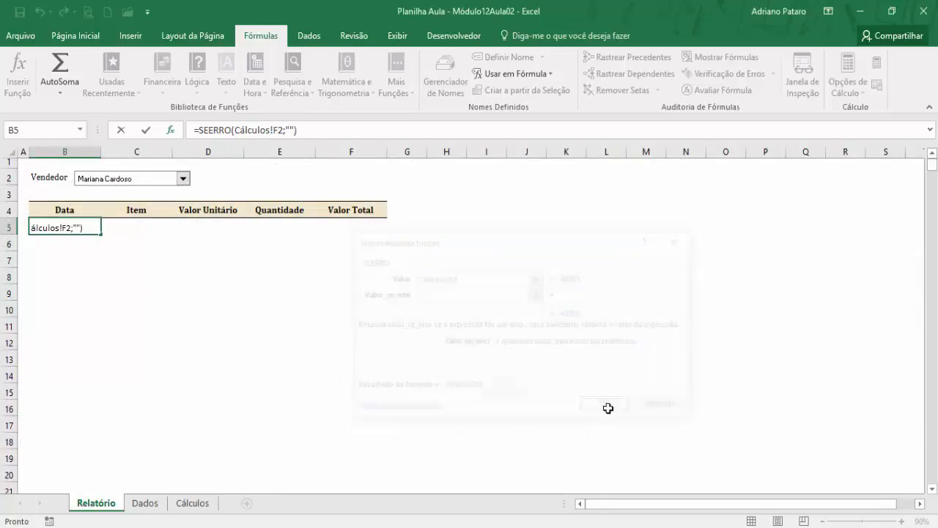
- Fill B5's SEERRO formula down to row 1000 and across through column F of the report table
left_click_drag(102, 236, 95, 440)
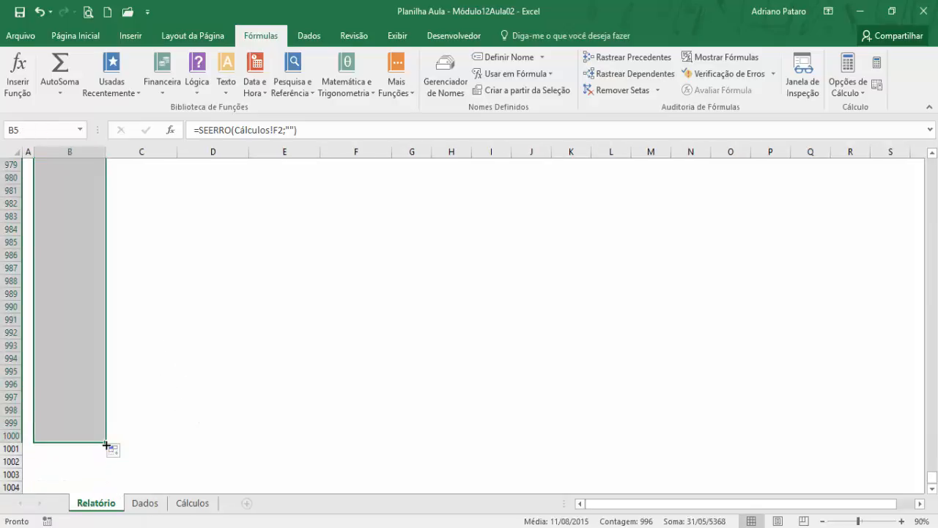
left_click_drag(106, 443, 303, 444)
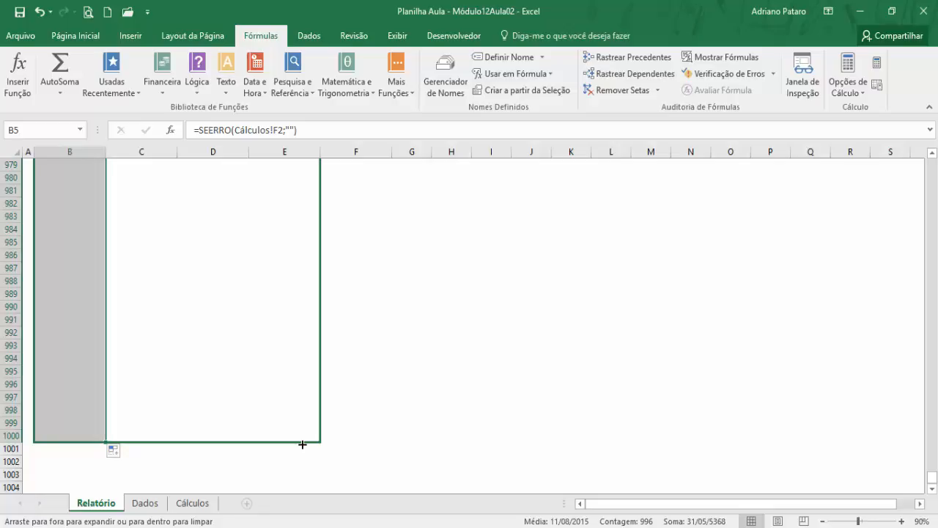
left_click_drag(310, 444, 377, 447)
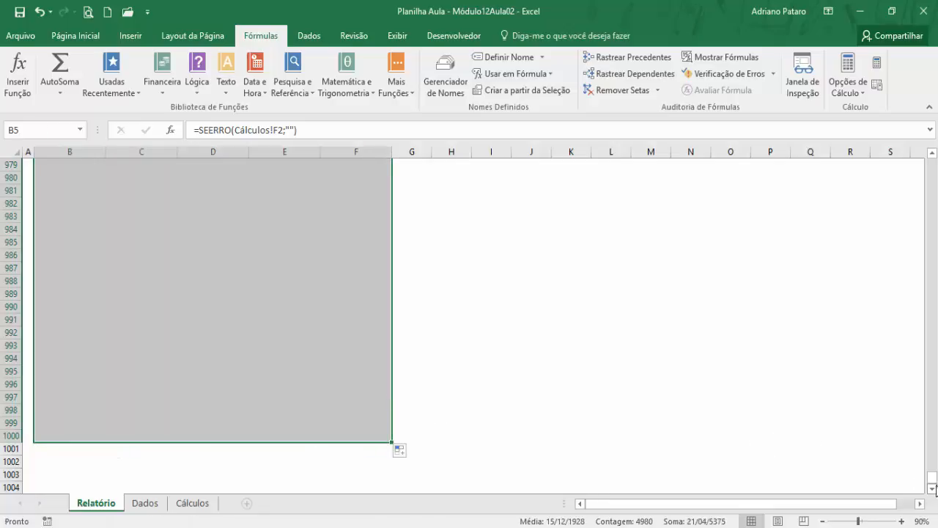
left_click_drag(932, 480, 932, 163)
left_click(181, 294)
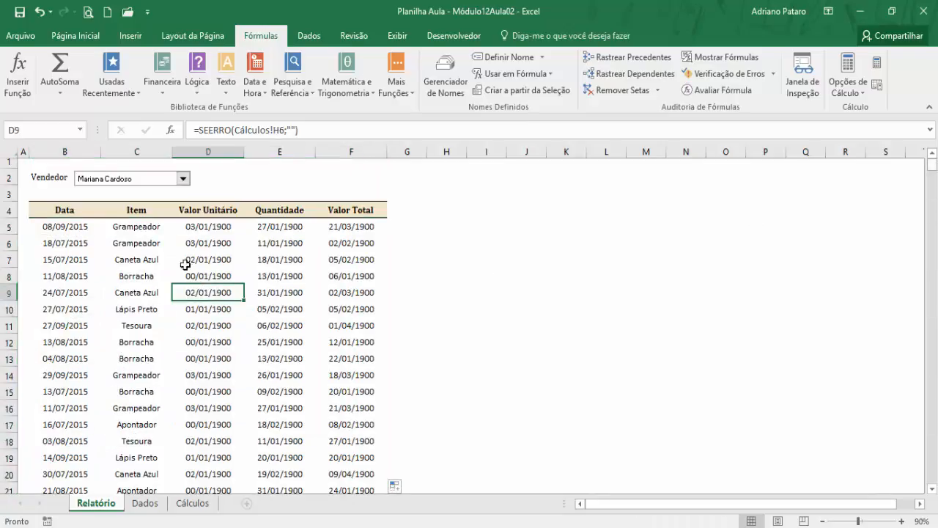
- Apply the Contábil number format to the report's Valor Unitário column, D5:D1000
left_click(227, 231)
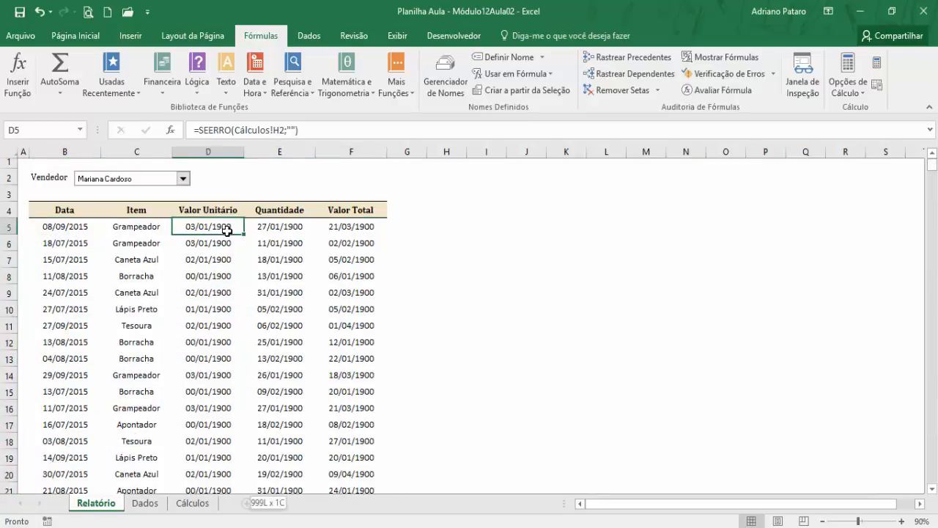
key("ctrl+shift+Down")
left_click(76, 35)
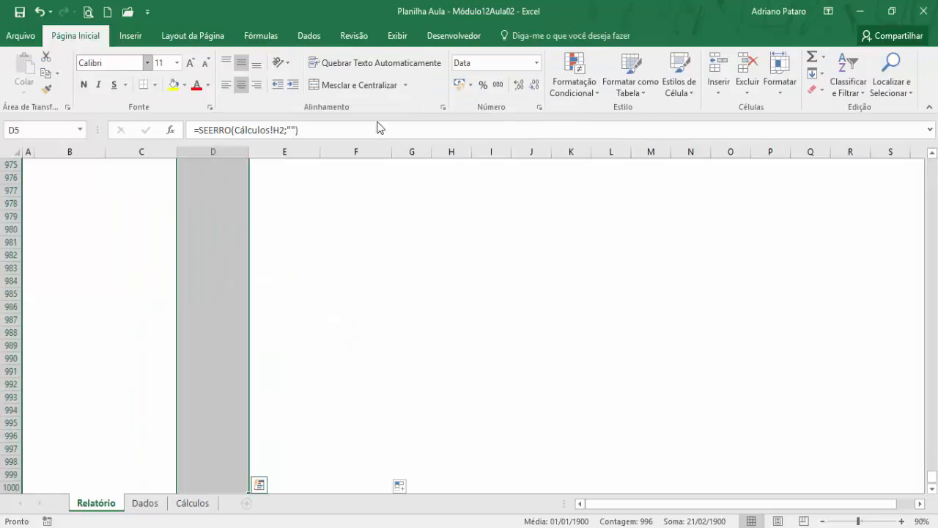
left_click(462, 89)
key("ctrl+BackSpace")
- Apply the Contábil number format to the report's Valor Total column, F5:F1000
left_click(350, 223)
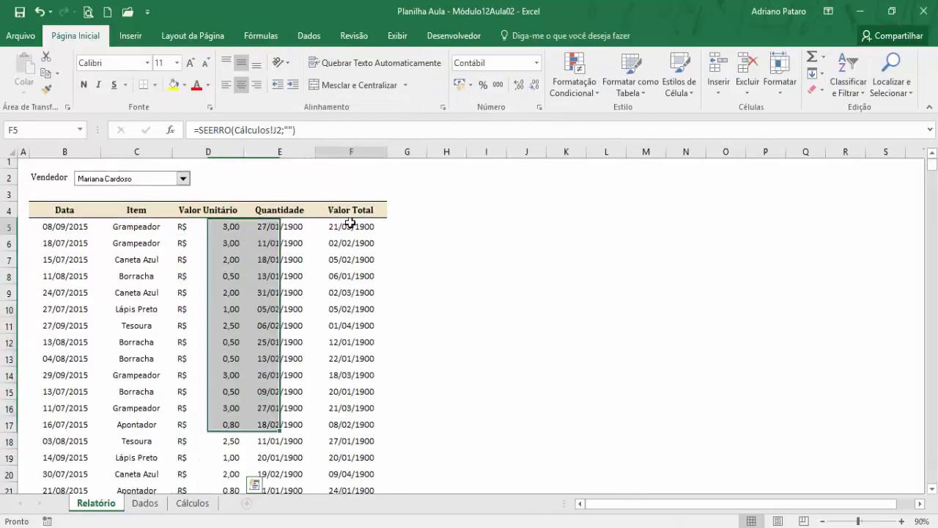
key("ctrl+shift+Left")
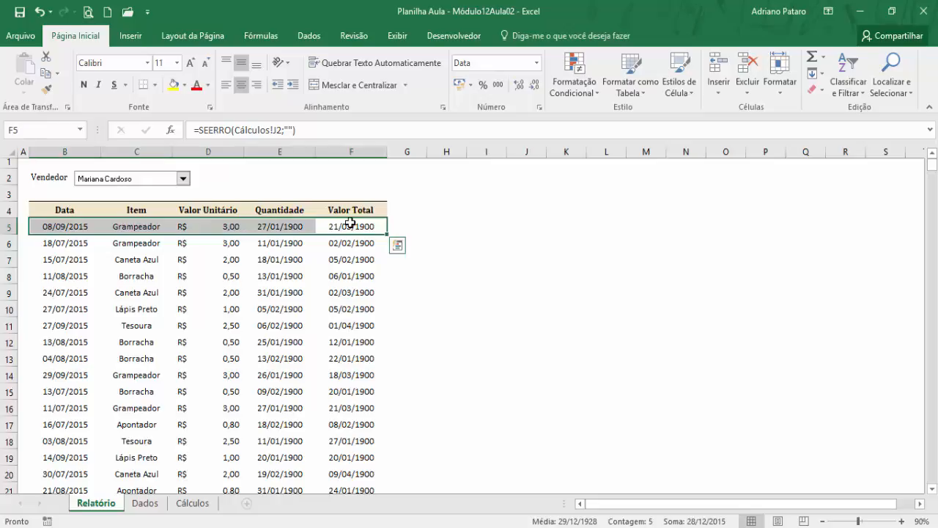
left_click(351, 223)
key("ctrl+shift+Down")
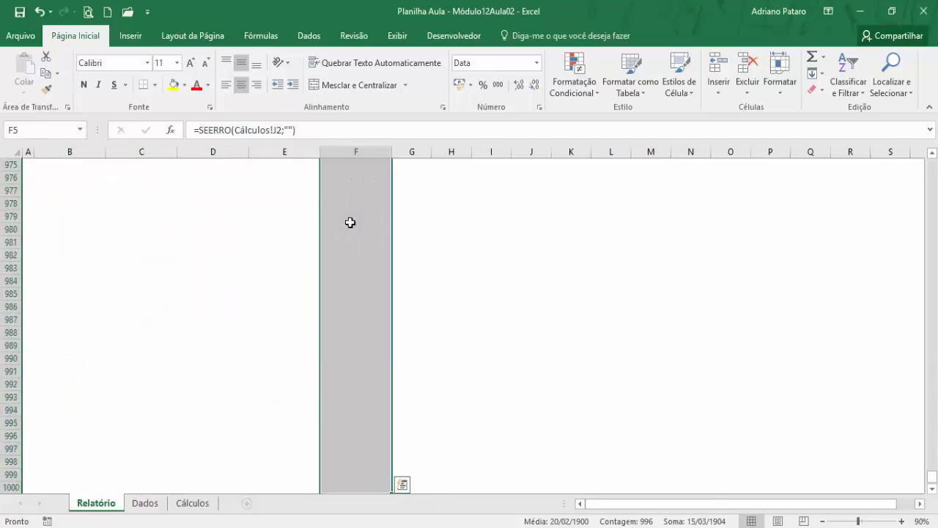
left_click(462, 88)
key("ctrl+BackSpace")
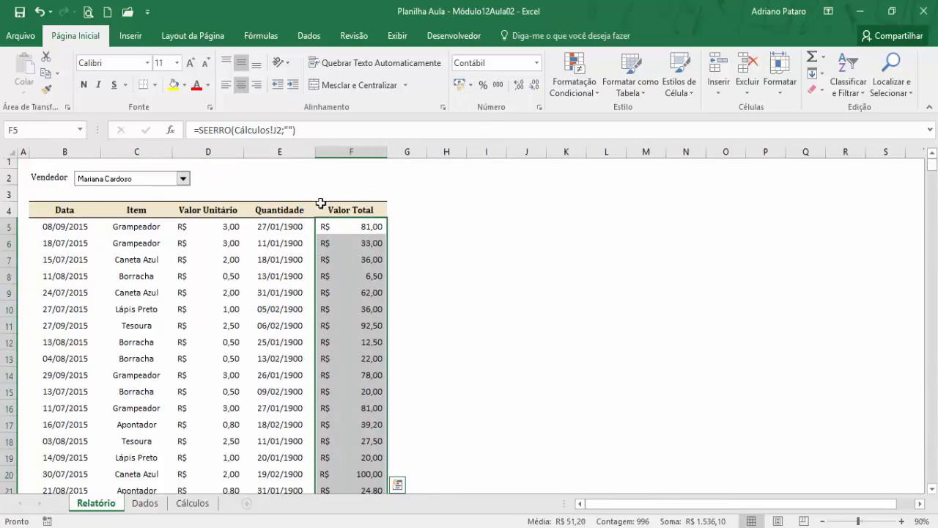
- Set the report's Quantidade column, E5:E1000, to the Geral number format
left_click(300, 225)
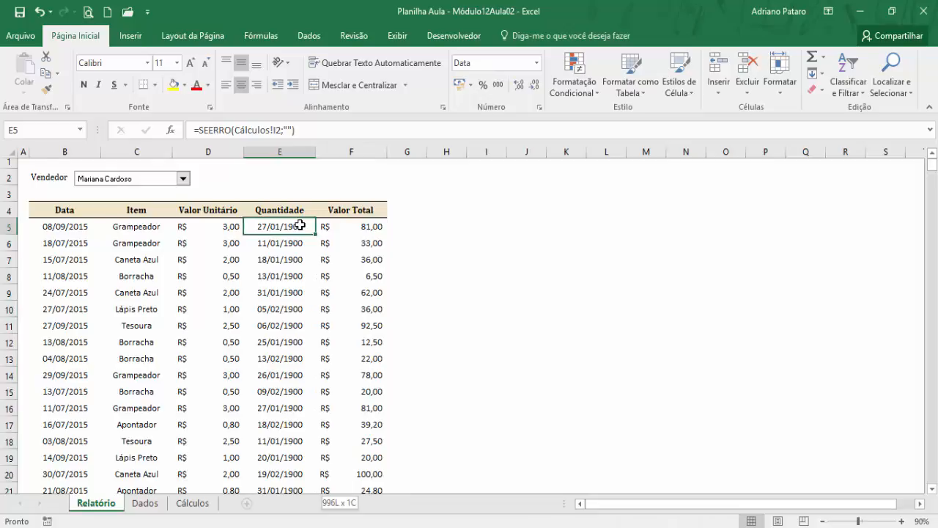
key("ctrl+shift+Down")
left_click(537, 63)
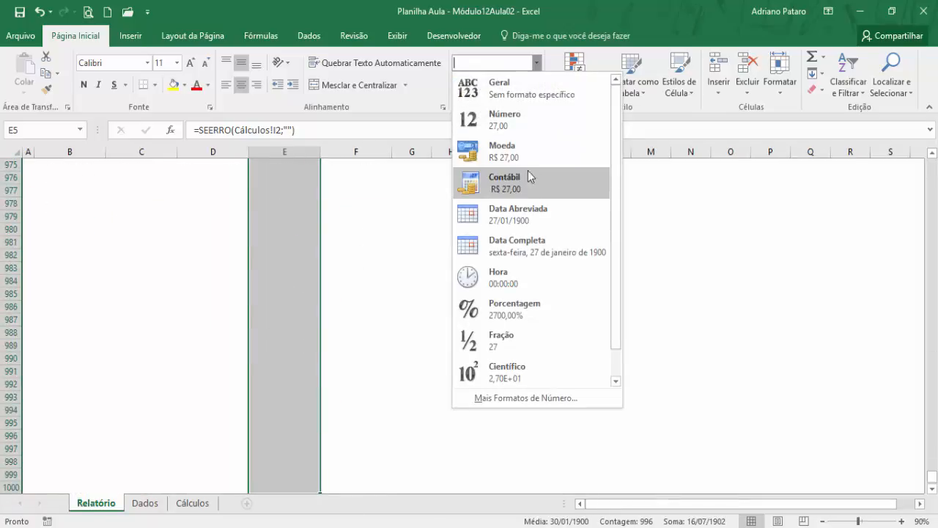
left_click(530, 96)
key("ctrl+BackSpace")
left_click(360, 258)
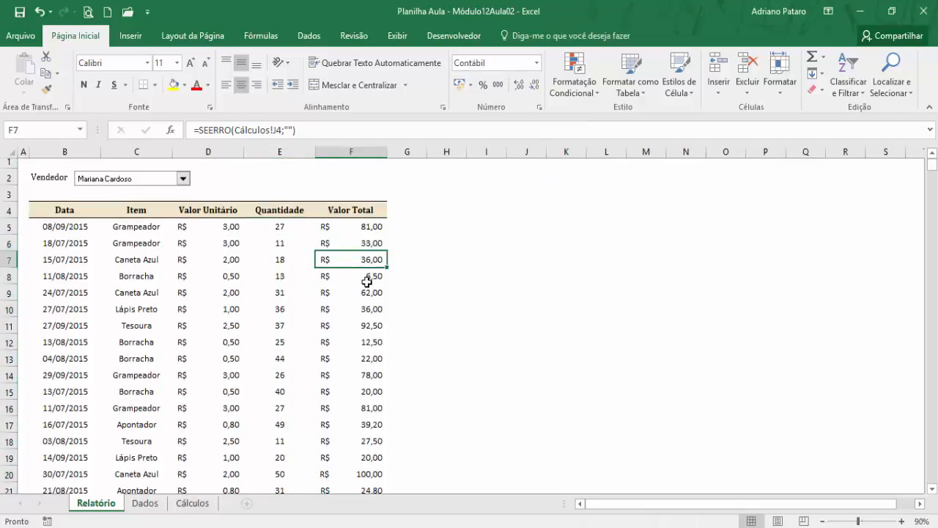
- Test the report by choosing the second, third and fourth sellers in turn in the Vendedor combo box
left_click(183, 179)
left_click(167, 192)
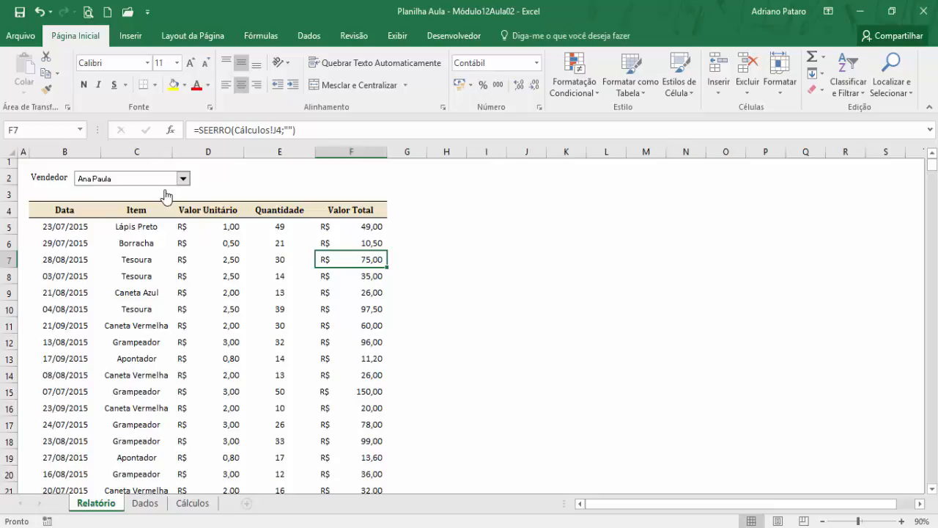
left_click(183, 179)
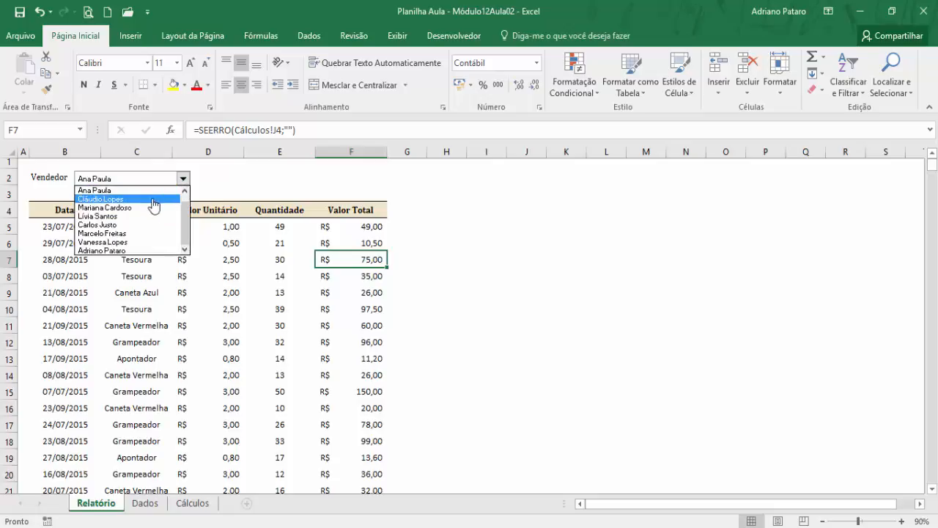
left_click(153, 205)
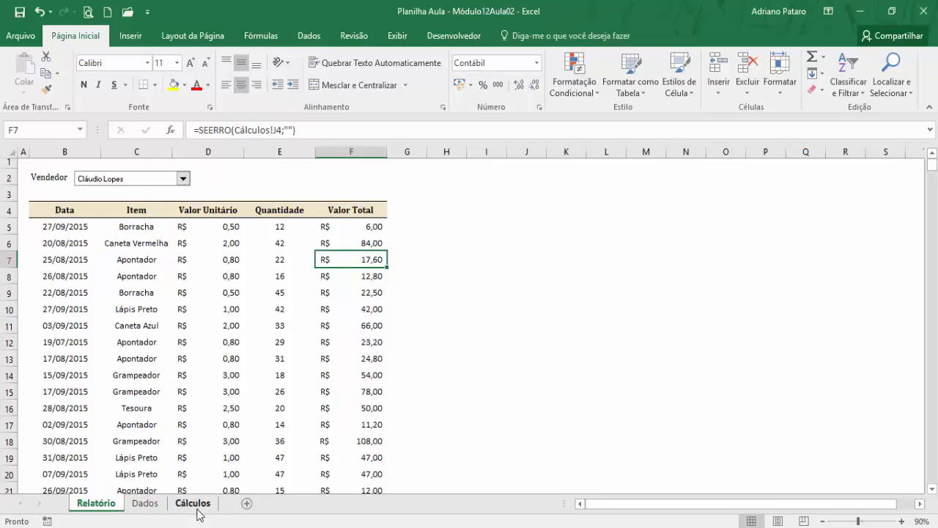
left_click(183, 178)
left_click(152, 208)
left_click(147, 212)
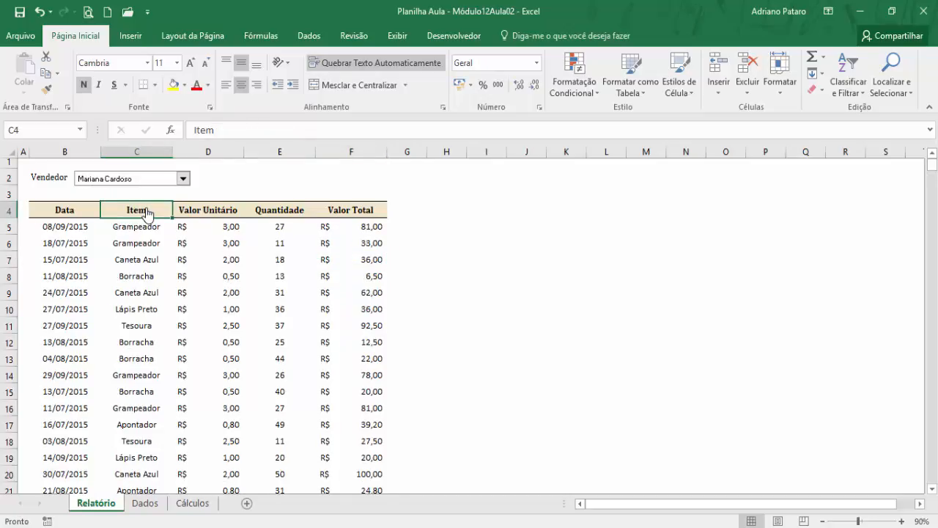
- Test the report by choosing the fifth, seventh, ninth and second sellers in turn in the Vendedor combo box
left_click(184, 179)
left_click_drag(185, 219, 187, 210)
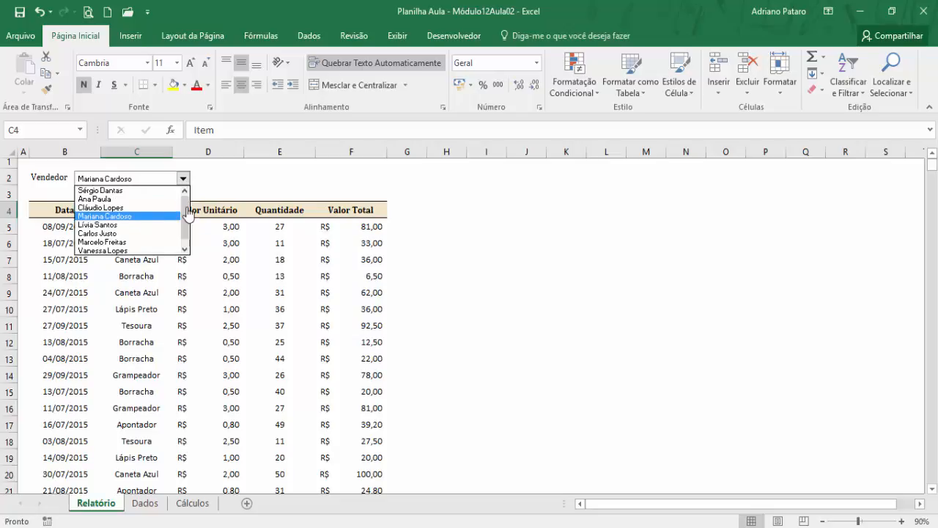
left_click(139, 233)
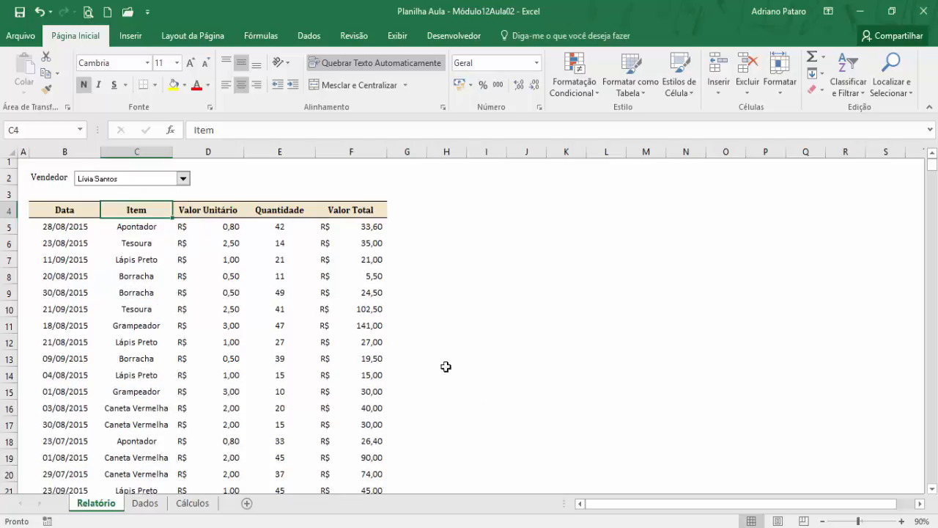
left_click(184, 178)
left_click(147, 221)
left_click(183, 179)
left_click_drag(186, 211, 187, 229)
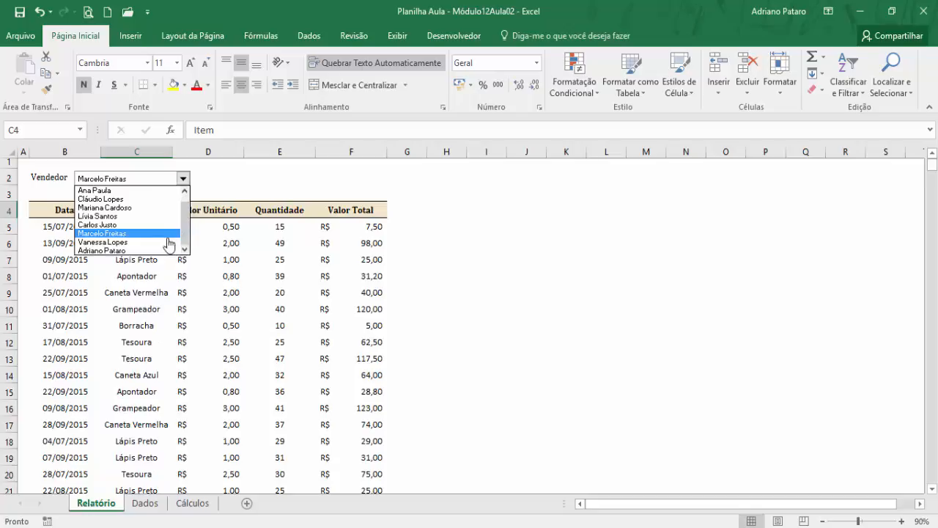
left_click(156, 250)
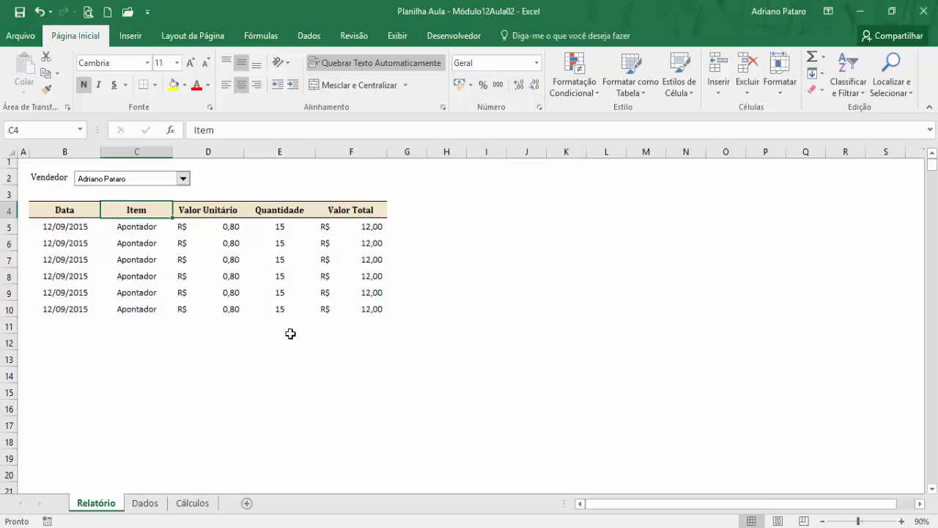
left_click(183, 178)
left_click(170, 190)
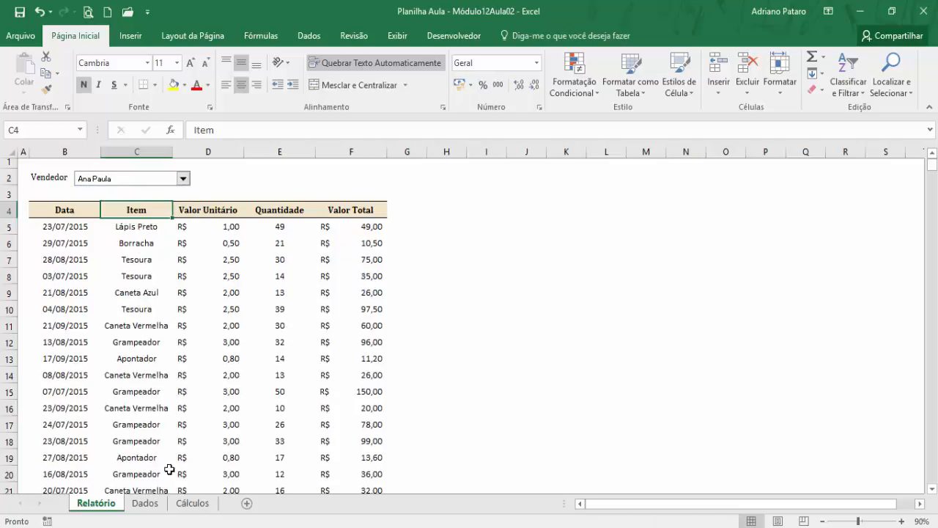
- Hide the Cálculos sheet
left_click(146, 503)
left_click(126, 280)
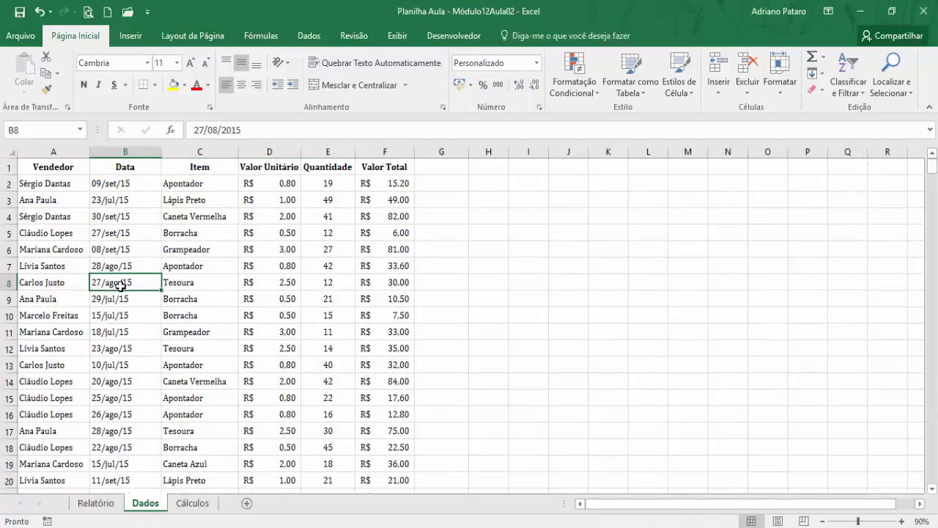
left_click(193, 503)
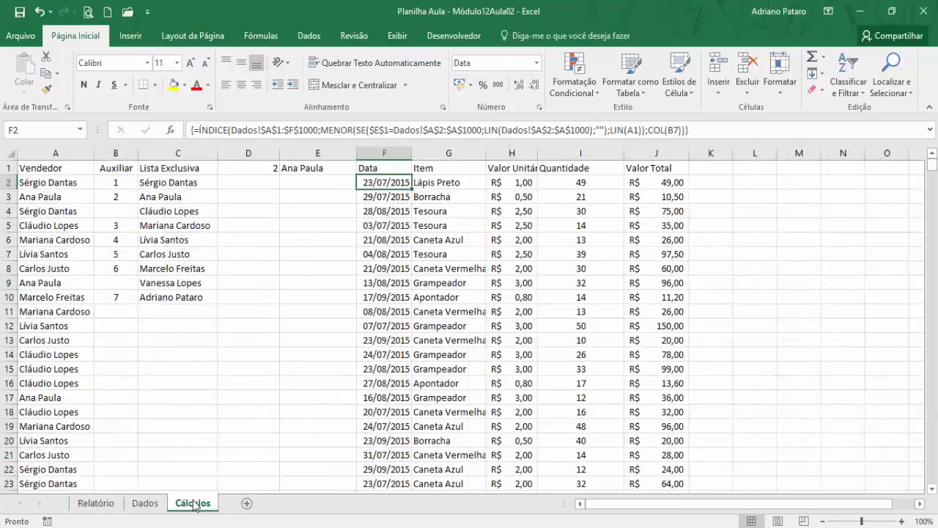
right_click(195, 506)
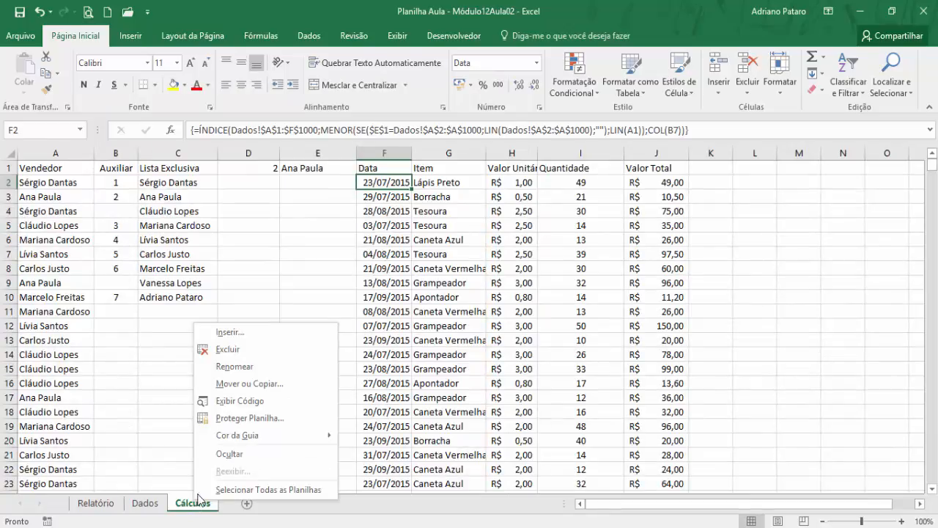
left_click(258, 454)
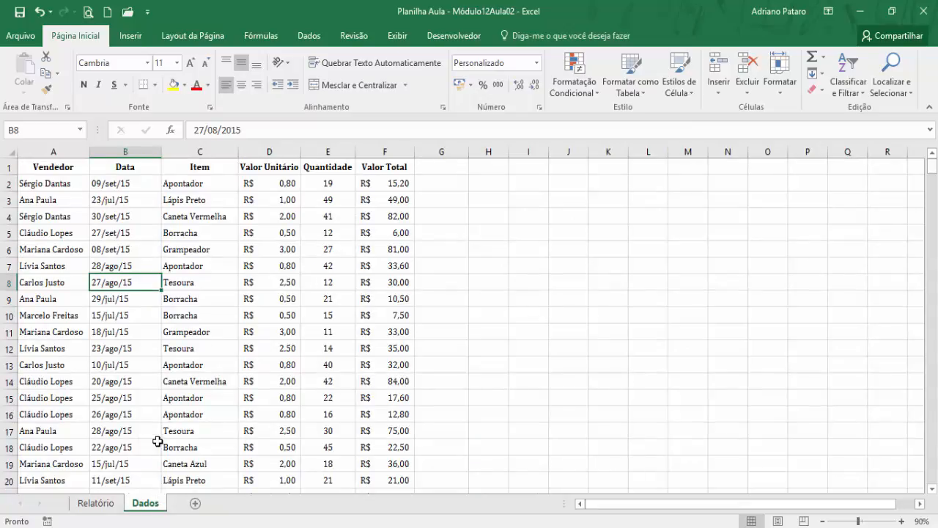
- Duplicate the last twelve sales rows of Dados, A200:F211, directly below the data starting at A212
key("ctrl+Down")
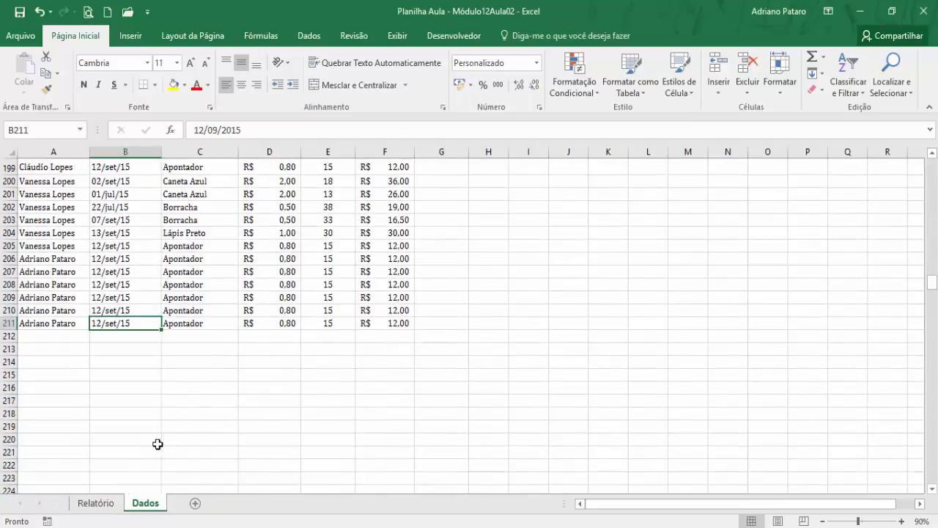
left_click(58, 182)
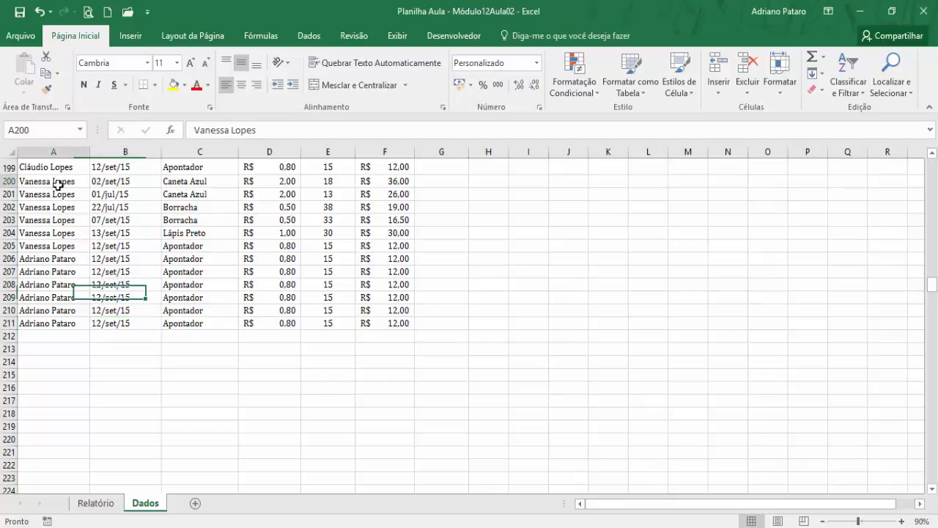
left_click_drag(57, 183, 381, 322)
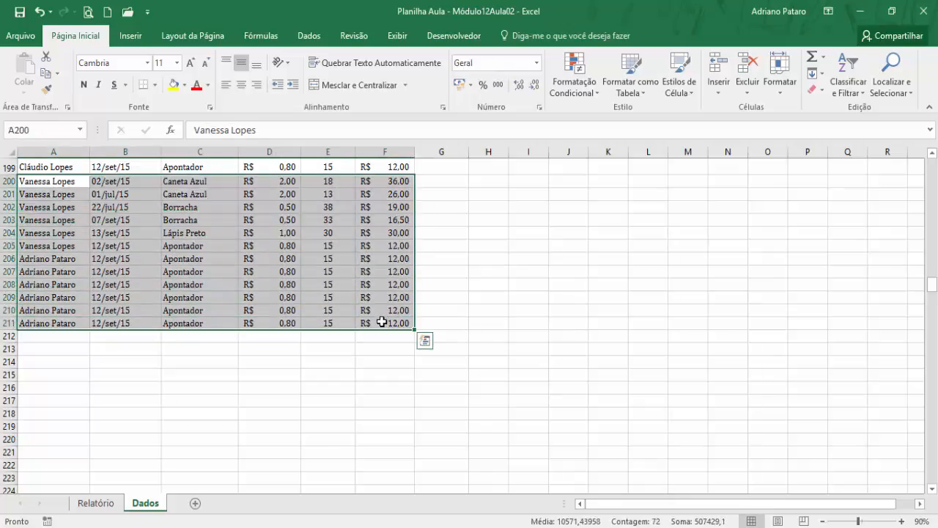
key("ctrl+c")
left_click(79, 339)
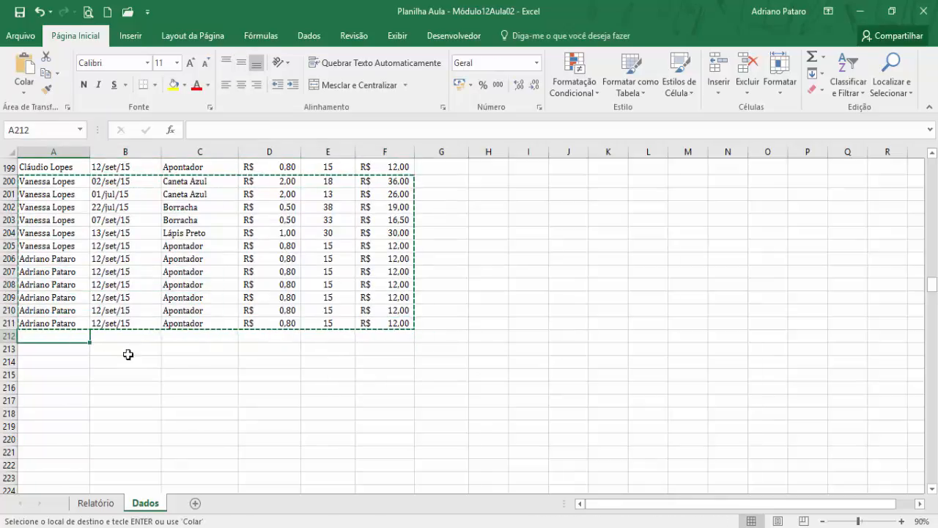
key("ctrl+v")
- Enter a new seller's first name in A212 of Dados and fill it down through A223
left_click(75, 338)
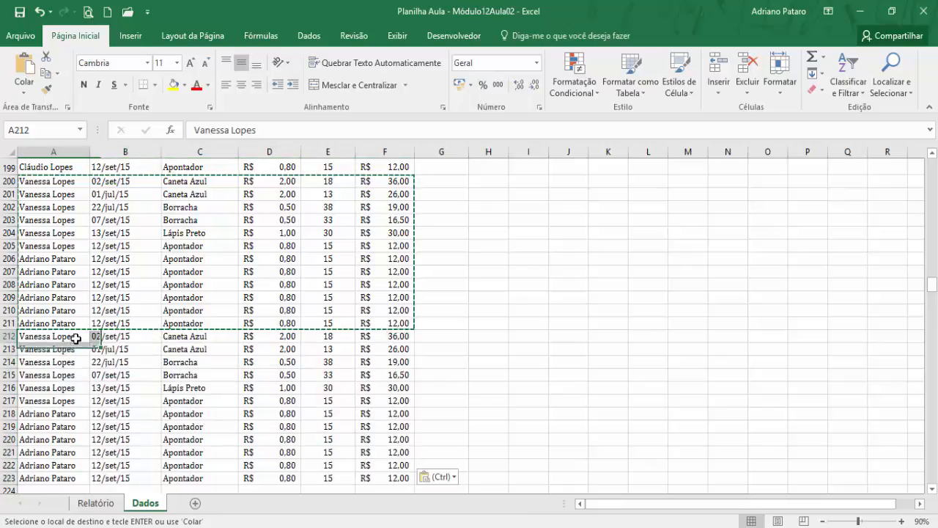
type("Mar")
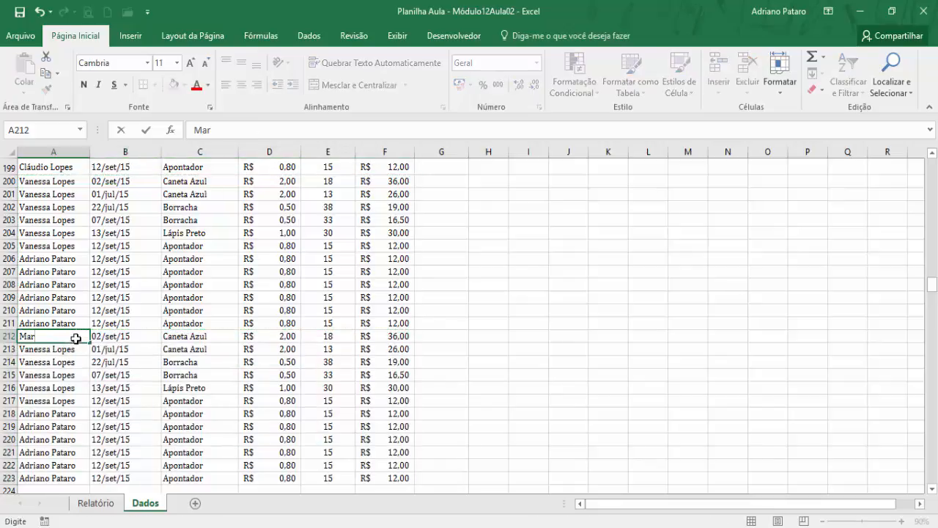
type("iana Cardoso")
key("BackSpace")
key("BackSpace")
key("BackSpace")
key("BackSpace")
key("BackSpace")
key("BackSpace")
key("BackSpace")
key("BackSpace")
key("BackSpace")
key("BackSpace")
key("Return")
left_click(76, 337)
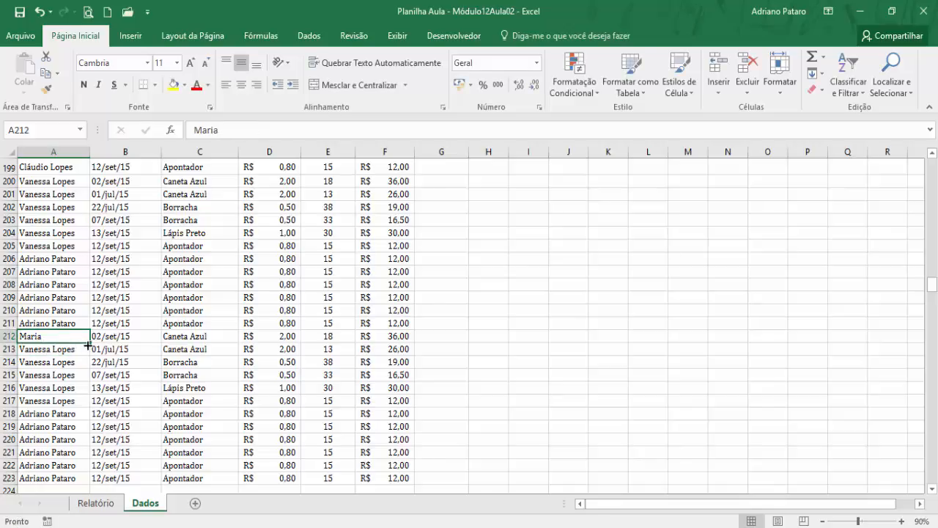
left_click_drag(89, 342, 94, 483)
scroll(189, 412, "down", 1)
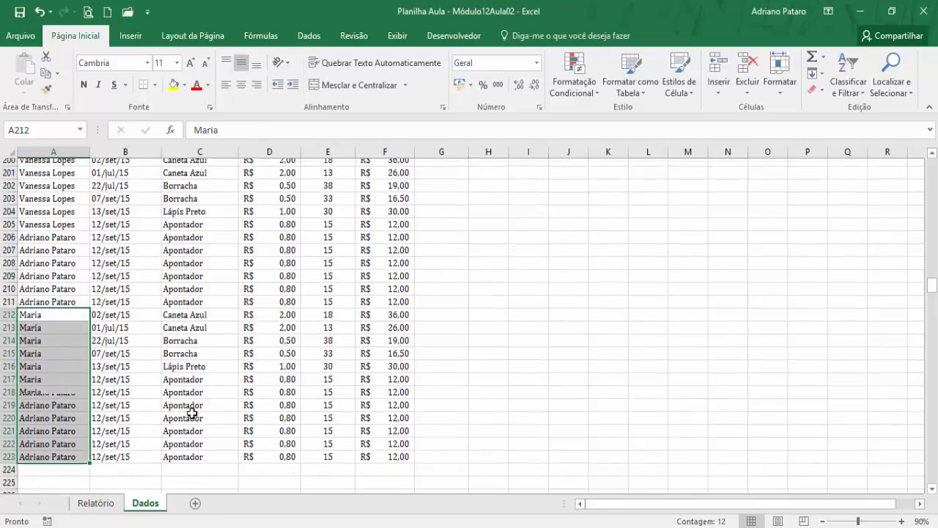
left_click(205, 405)
scroll(152, 473, "up", 3)
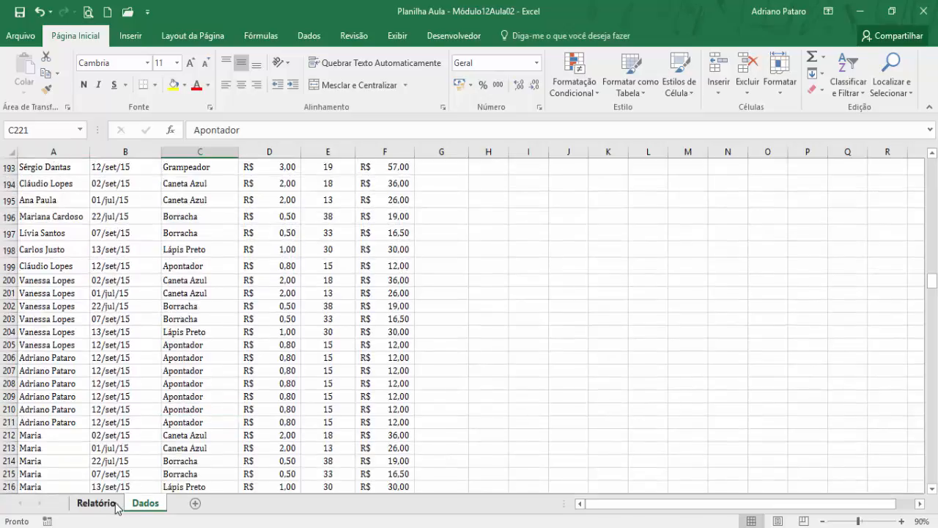
- On the Relatório sheet, choose the newly added seller in the Vendedor combo box
left_click(120, 500)
left_click(184, 179)
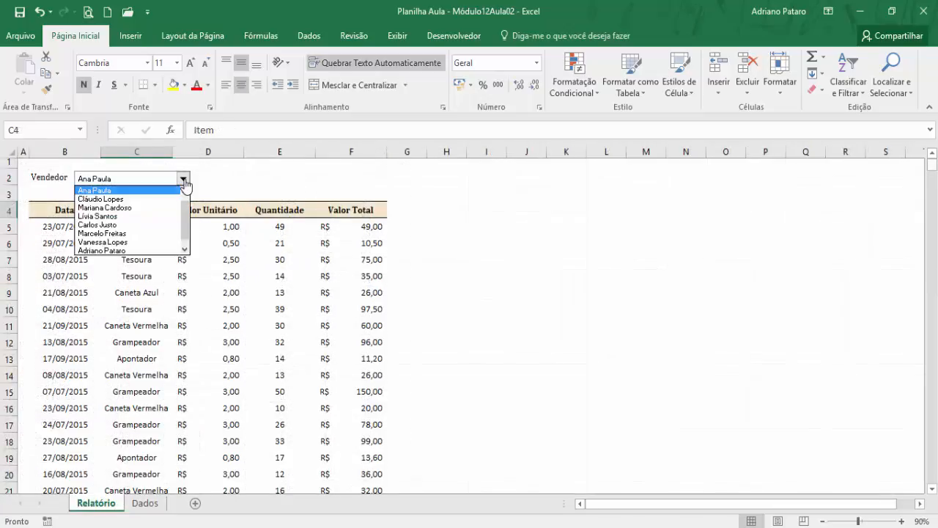
scroll(183, 206, "down", 1)
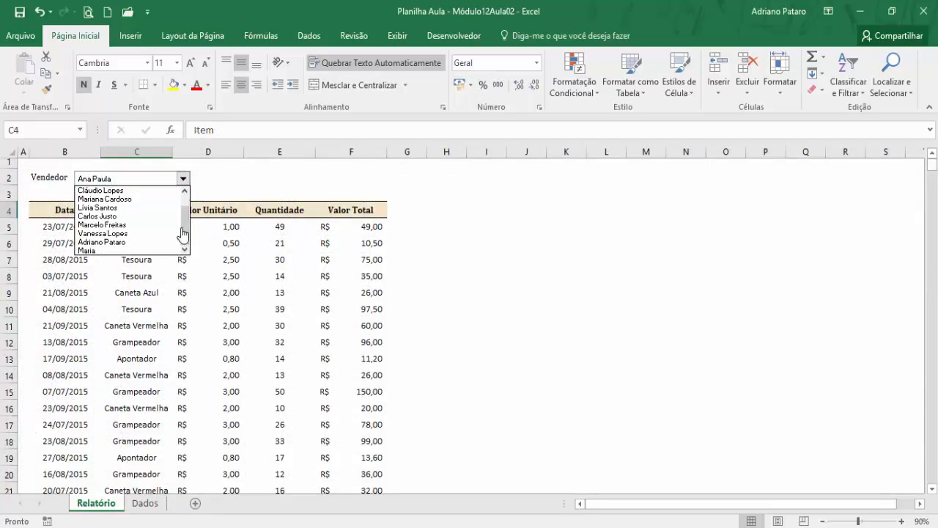
left_click(138, 250)
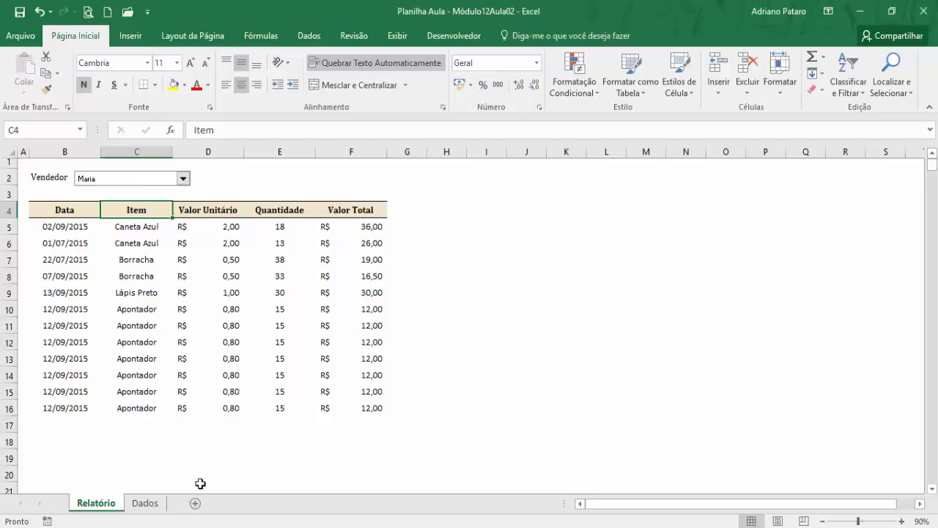
- Unhide the Cálculos sheet
left_click(150, 505)
right_click(155, 507)
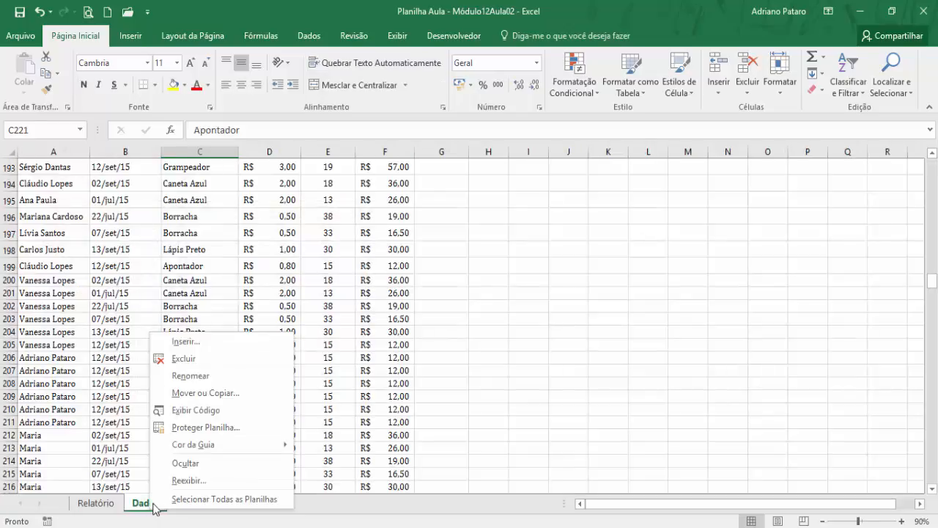
left_click(200, 480)
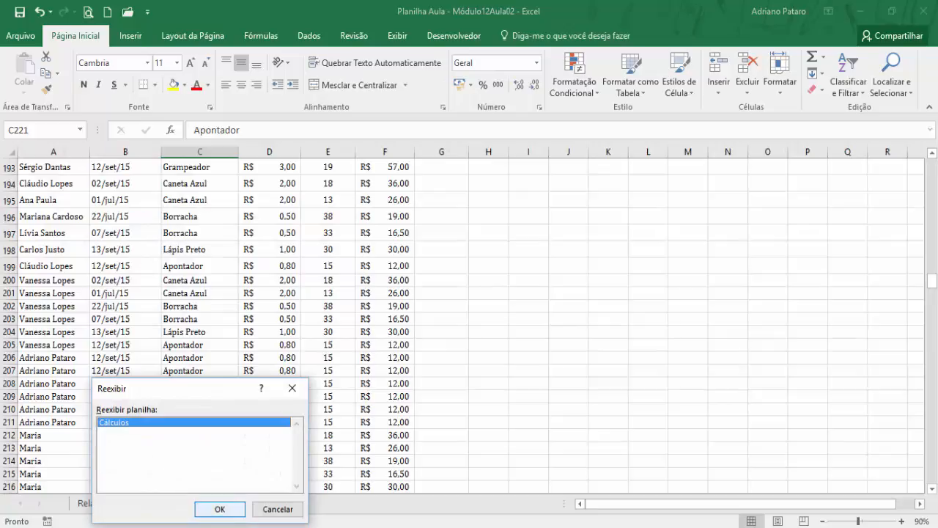
left_click(219, 509)
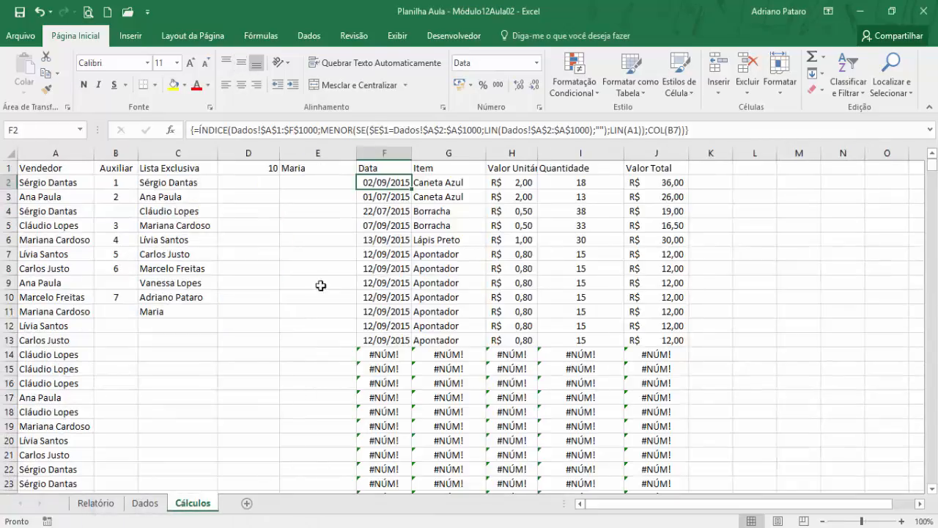
- Examine the ÍNDICE array formula in G6 of Cálculos and the formula in Relatório's first Data cell, B5
left_click(322, 269)
left_click(438, 237)
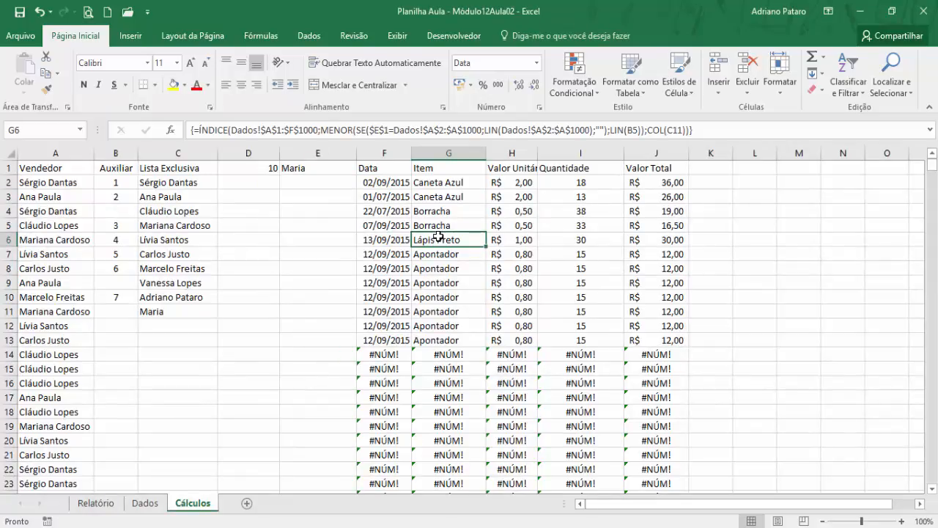
left_click(294, 253)
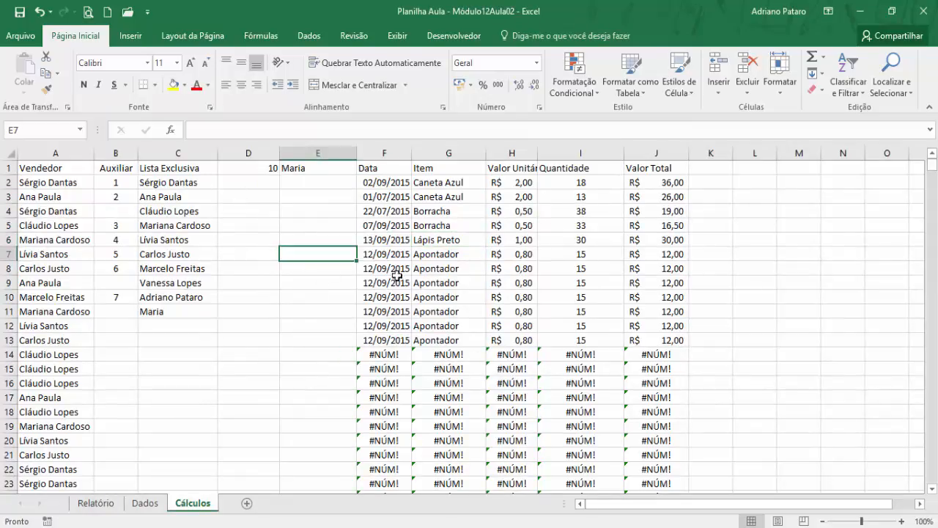
left_click(108, 506)
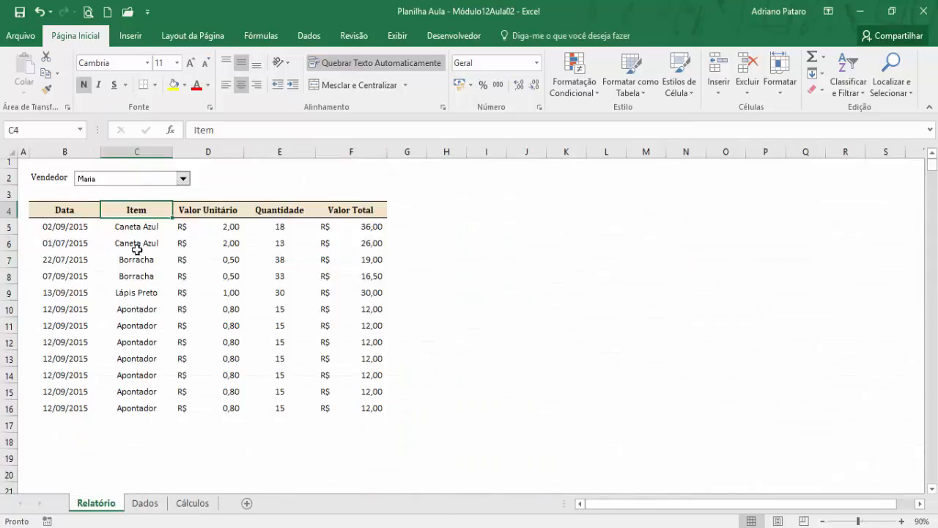
left_click(70, 226)
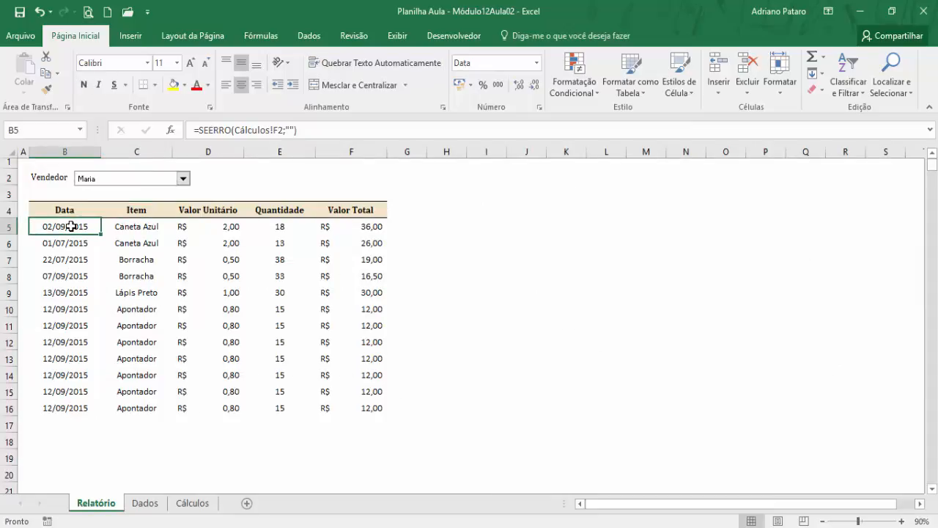